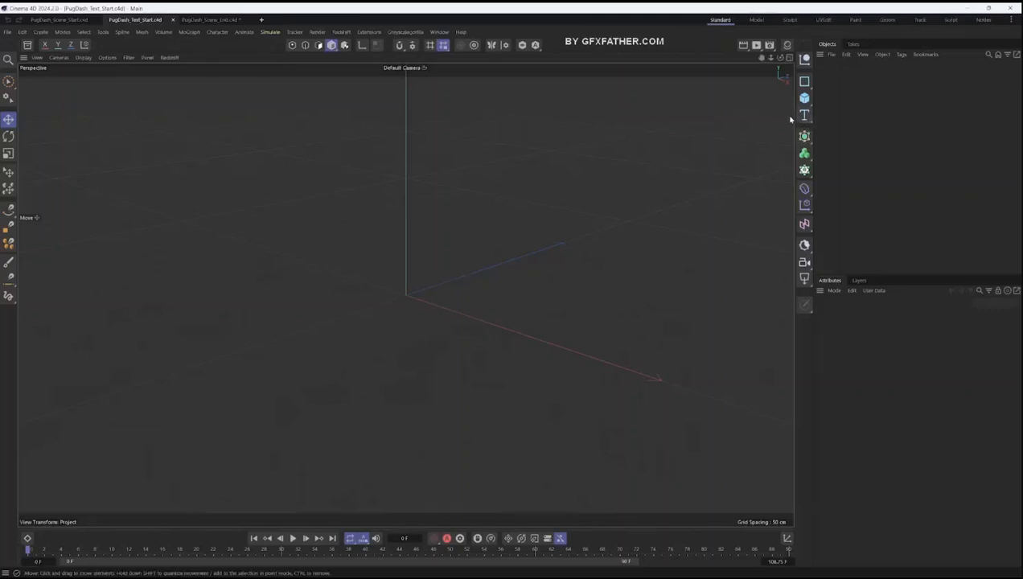
pyautogui.click(805, 116)
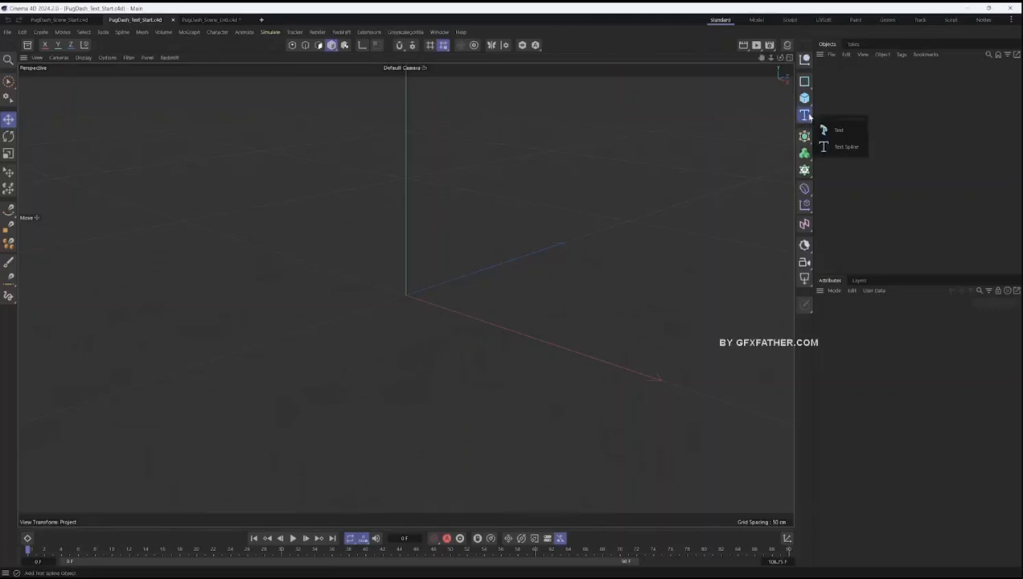
pyautogui.click(841, 147)
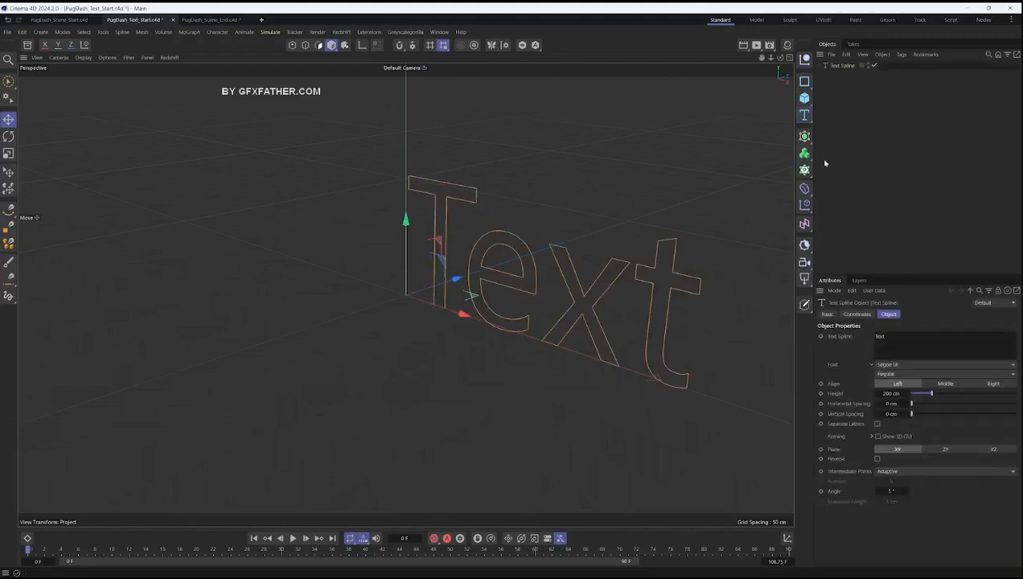
pyautogui.press('Delete')
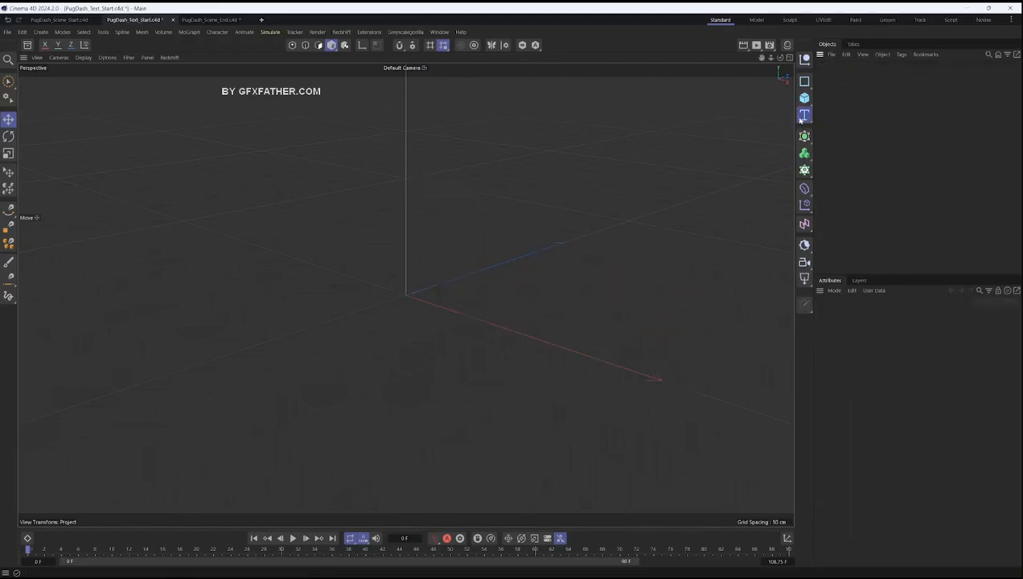
# - Add an extruded 3D Text object and set its alignment to Middle
pyautogui.click(804, 116)
pyautogui.click(845, 131)
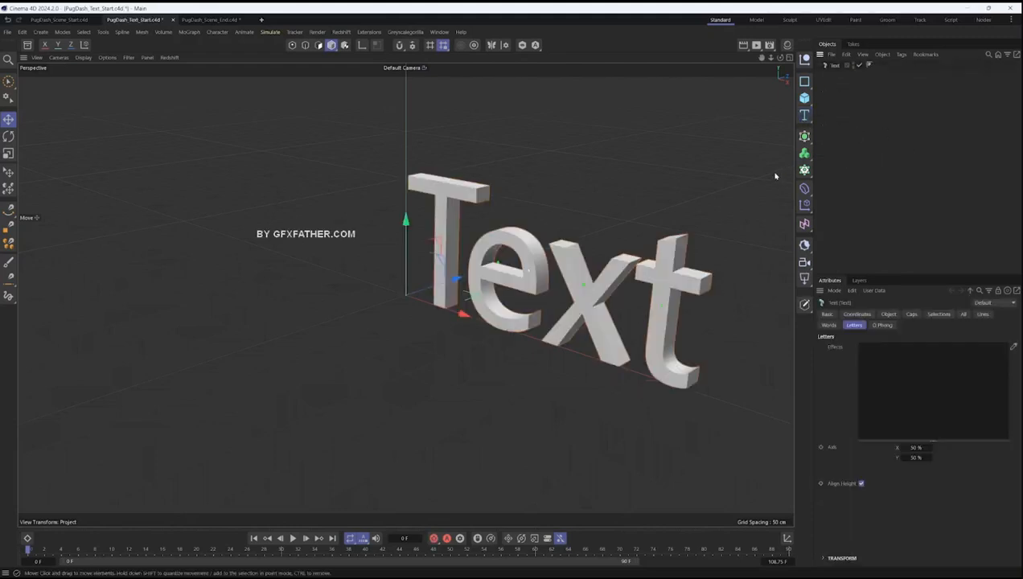
pyautogui.click(887, 315)
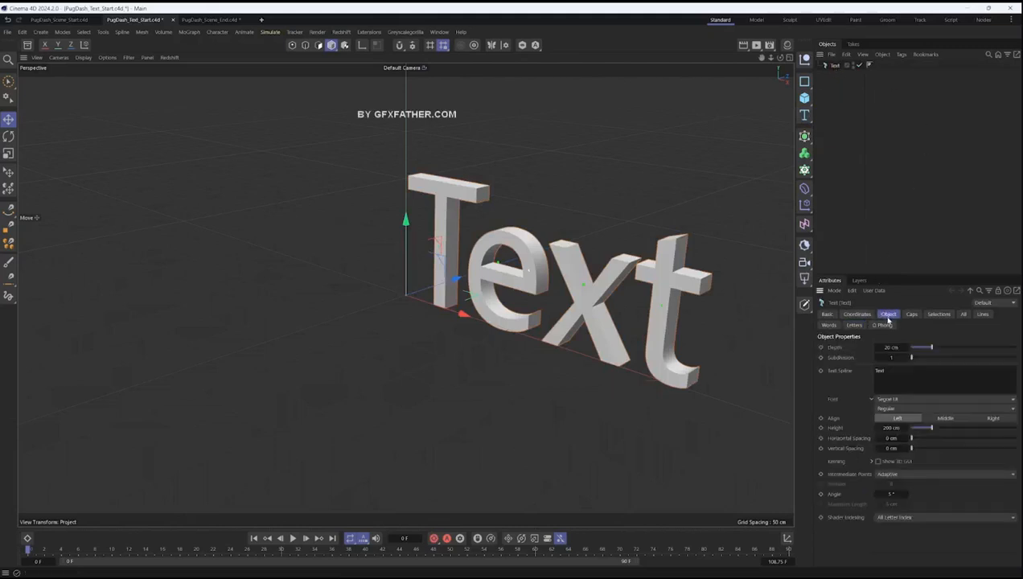
pyautogui.click(944, 419)
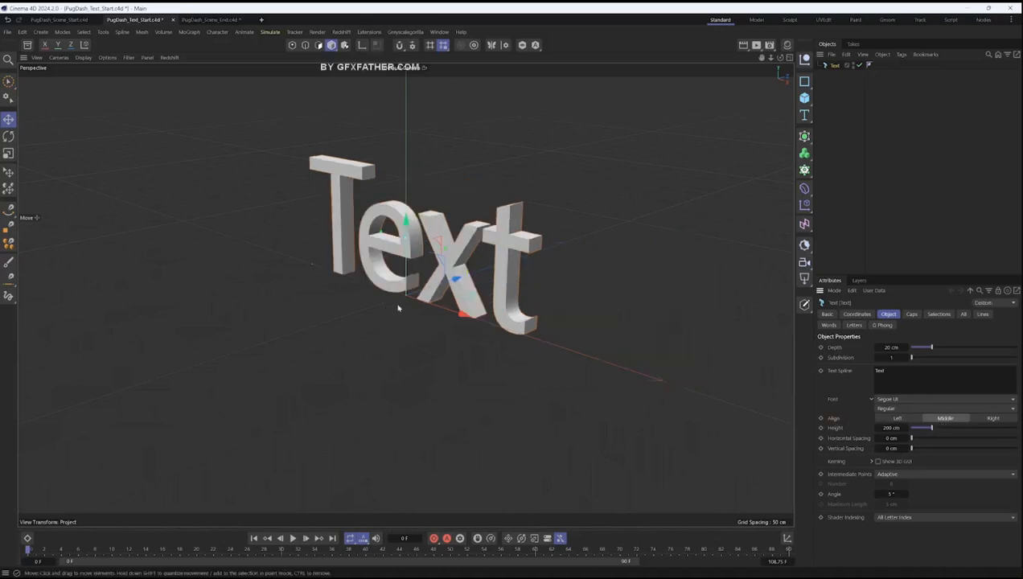
# - Set the text object's depth to 34 cm and its content to PUG on one line and DASH below
pyautogui.keyDown('alt'); pyautogui.moveTo(405, 294); pyautogui.dragTo(443, 309); pyautogui.keyUp('alt')
pyautogui.keyDown('alt'); pyautogui.moveTo(418, 306); pyautogui.dragTo(460, 316, button='right'); pyautogui.keyUp('alt')
pyautogui.keyDown('alt'); pyautogui.moveTo(454, 316); pyautogui.dragTo(471, 320); pyautogui.keyUp('alt')
pyautogui.click(947, 347)
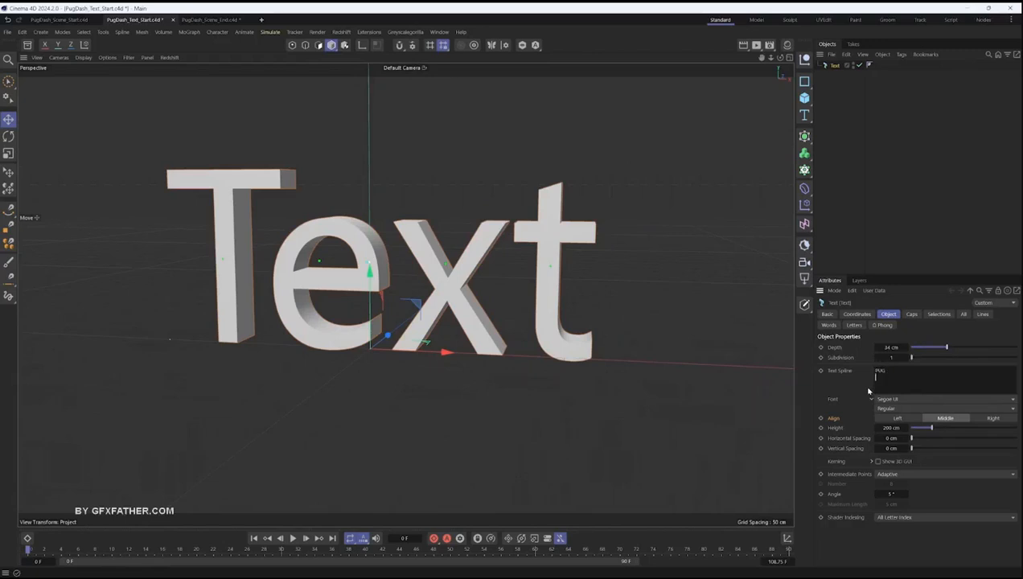
pyautogui.write('SH')
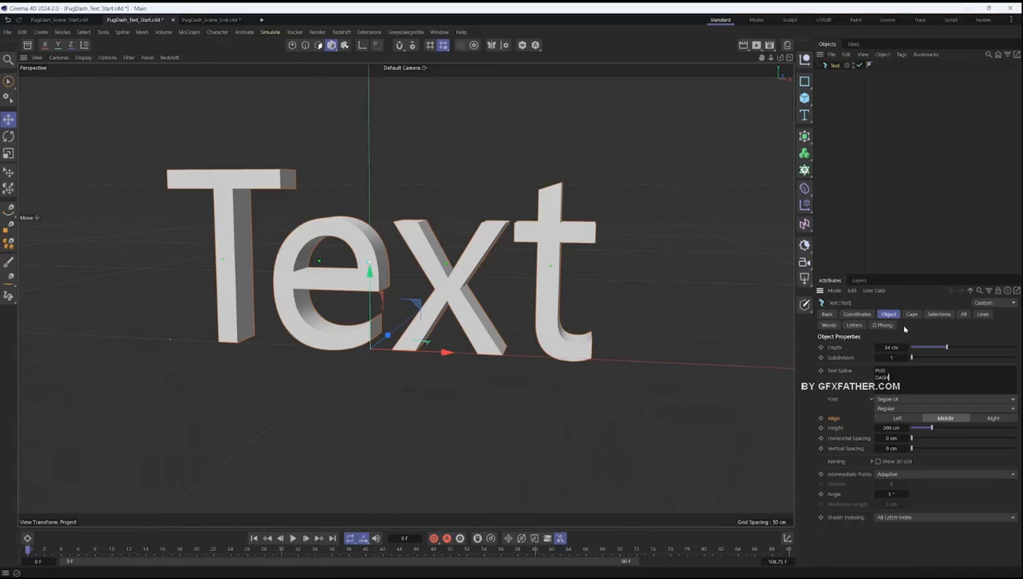
pyautogui.click(918, 306)
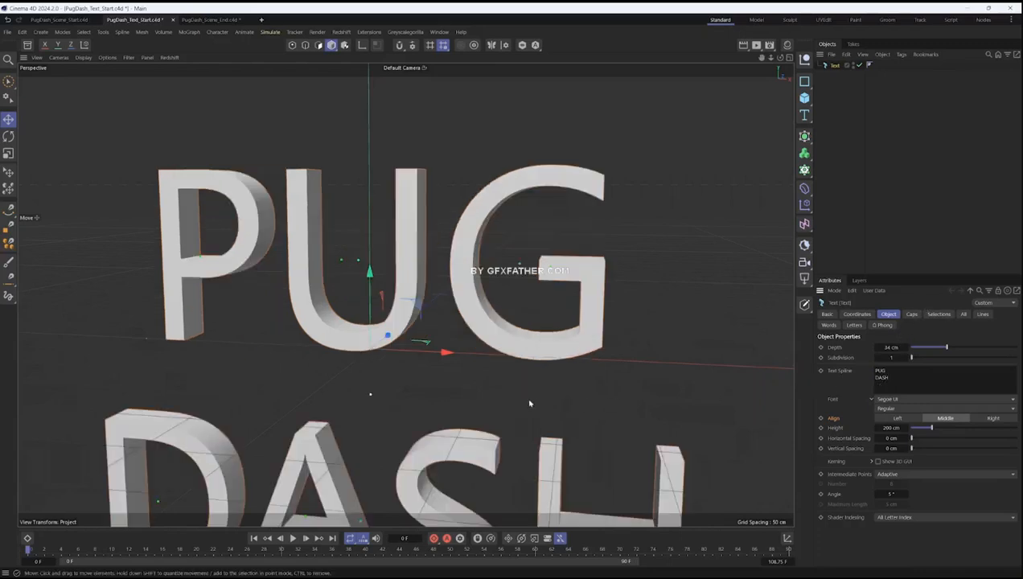
# - Change the text object's font to HWT Gothic Round
pyautogui.keyDown('alt'); pyautogui.moveTo(425, 376); pyautogui.dragTo(376, 408, button='right'); pyautogui.keyUp('alt')
pyautogui.keyDown('alt'); pyautogui.moveTo(376, 409); pyautogui.dragTo(366, 336); pyautogui.keyUp('alt')
pyautogui.keyDown('alt'); pyautogui.moveTo(366, 336); pyautogui.dragTo(396, 269, button='middle'); pyautogui.keyUp('alt')
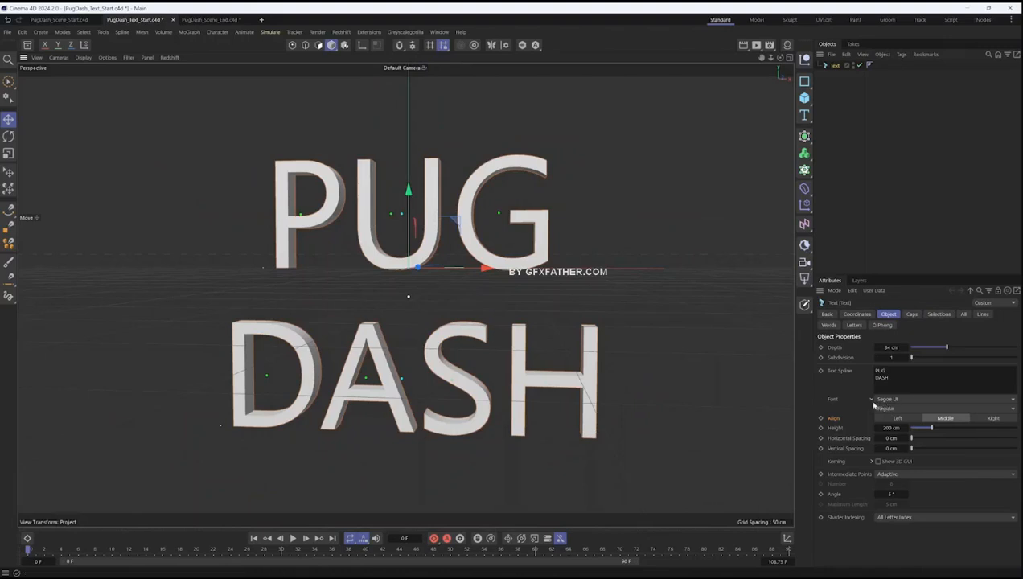
pyautogui.click(888, 401)
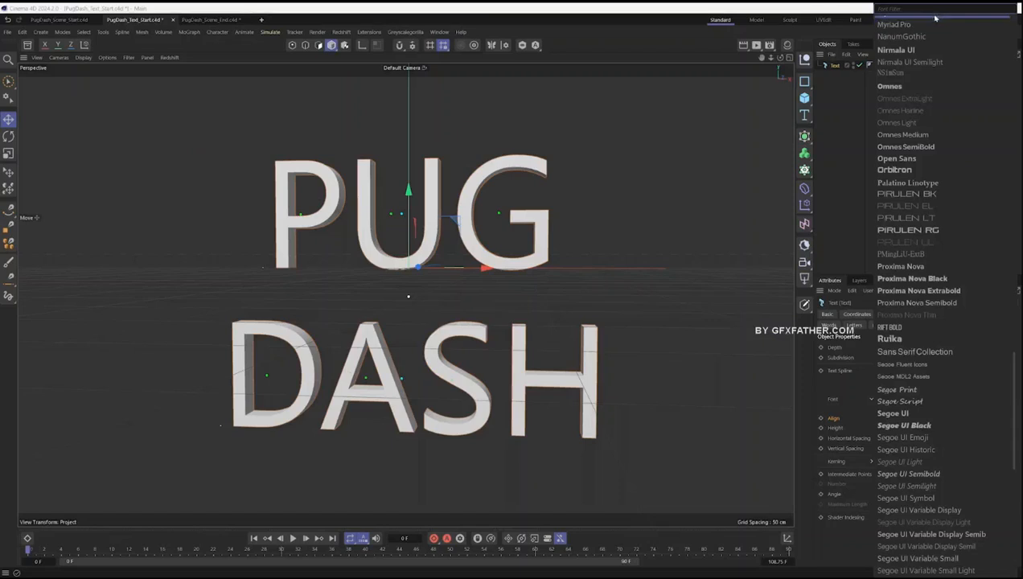
pyautogui.moveTo(671, 91)
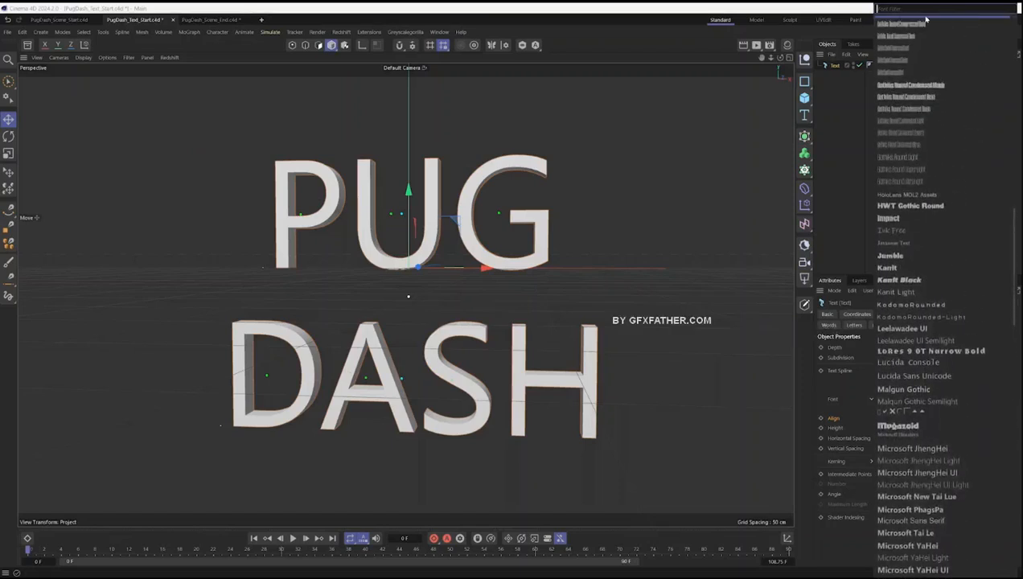
pyautogui.write('hw')
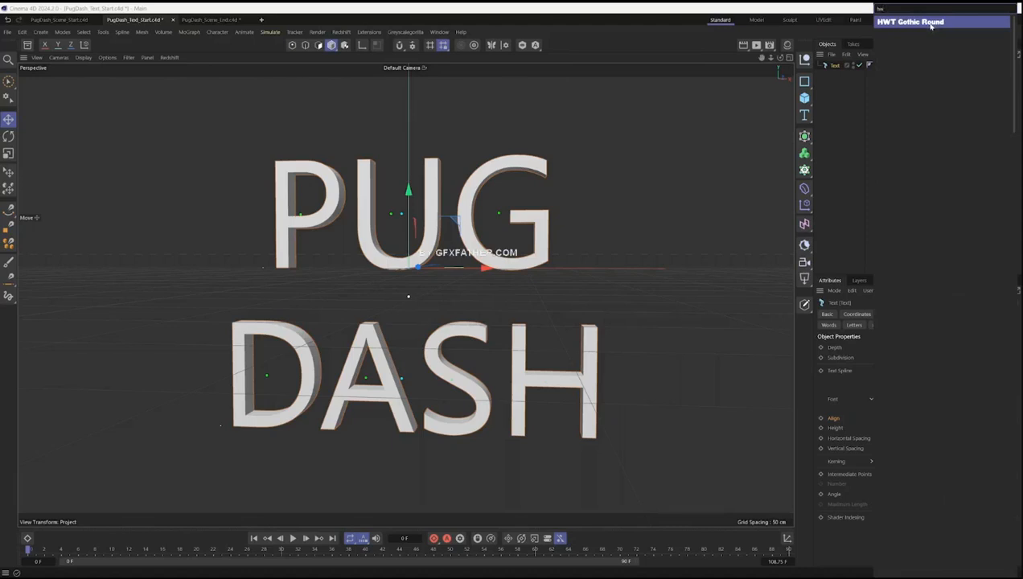
pyautogui.click(930, 24)
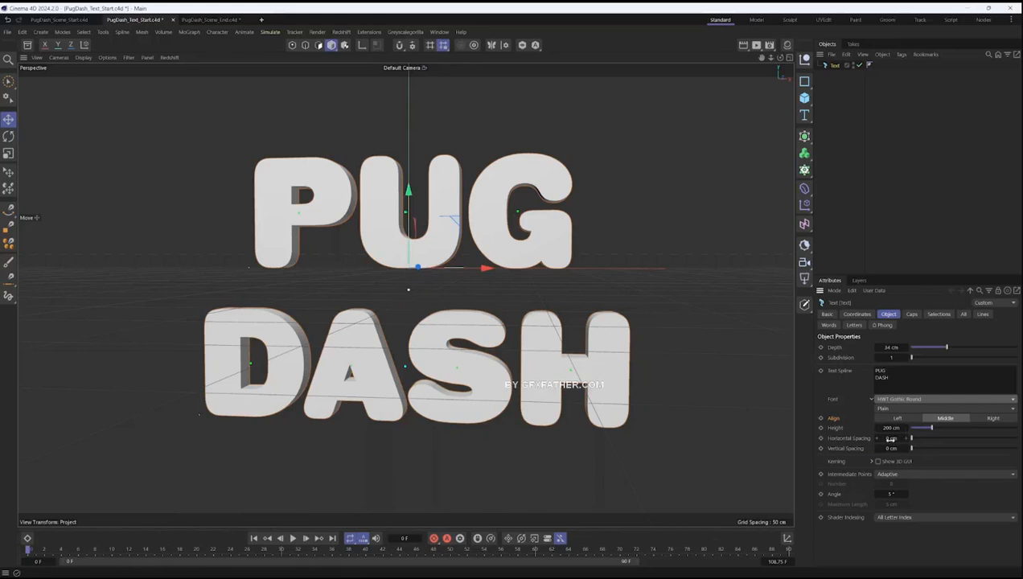
# - Set the text's horizontal spacing to -3 cm and its vertical spacing to -47 cm
pyautogui.moveTo(892, 439); pyautogui.dragTo(861, 419)
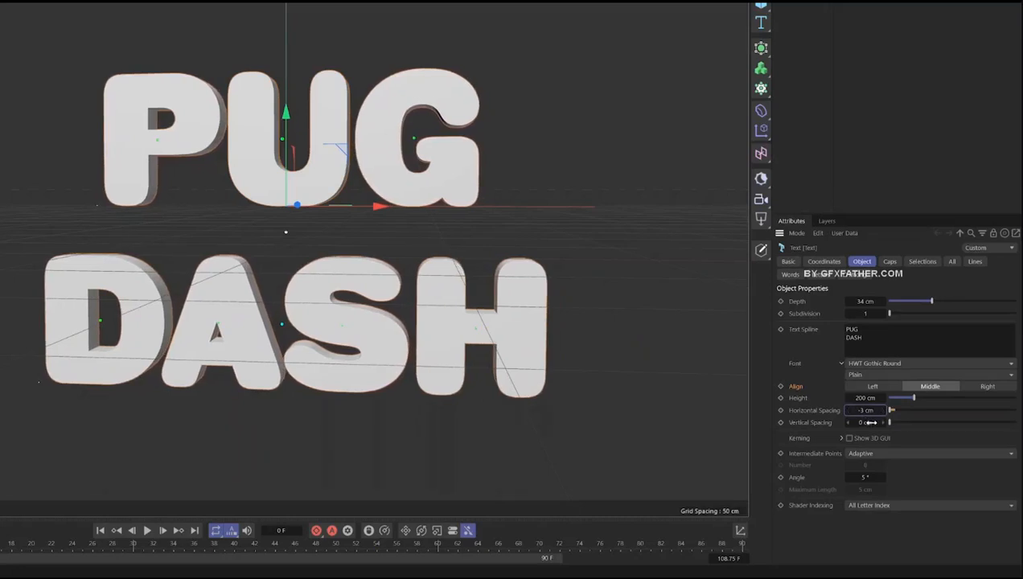
pyautogui.moveTo(868, 423); pyautogui.dragTo(833, 436)
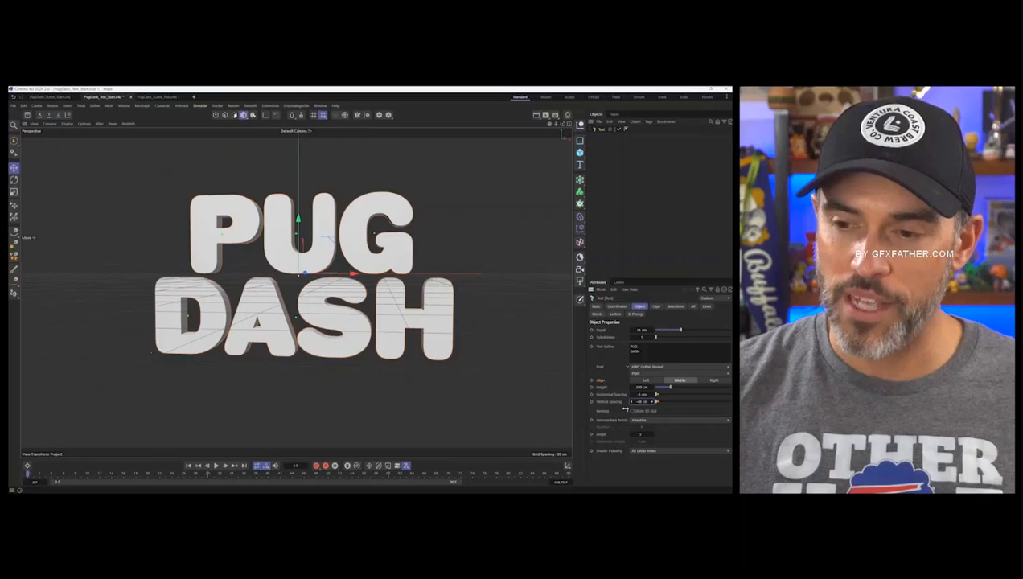
pyautogui.moveTo(625, 409); pyautogui.dragTo(620, 413)
pyautogui.keyDown('alt'); pyautogui.moveTo(319, 337); pyautogui.dragTo(324, 335); pyautogui.keyUp('alt')
pyautogui.keyDown('alt'); pyautogui.moveTo(324, 335); pyautogui.dragTo(329, 327, button='right'); pyautogui.keyUp('alt')
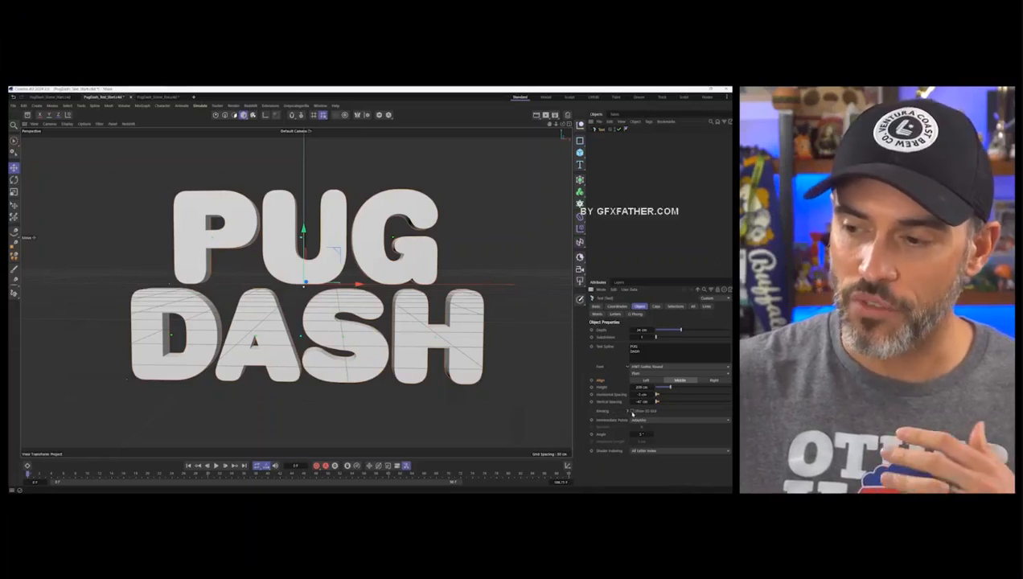
# - Enable the 3D kerning handles and adjust the spacing of individual letters in PUG and DASH
pyautogui.click(632, 411)
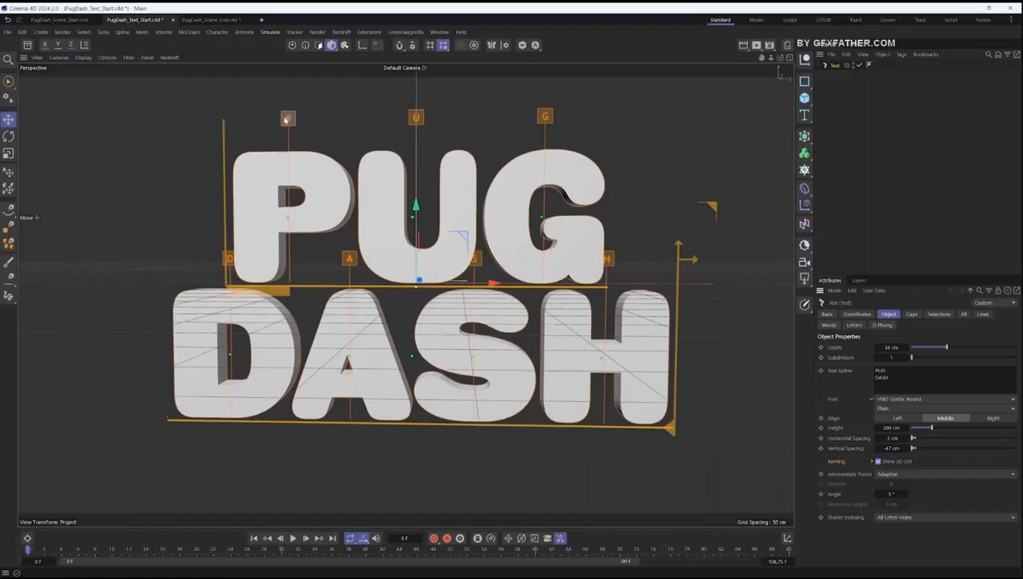
pyautogui.moveTo(413, 121)
pyautogui.mouseDown()
pyautogui.moveTo(423, 119)
pyautogui.moveTo(411, 127)
pyautogui.mouseUp()
pyautogui.moveTo(538, 116); pyautogui.dragTo(544, 118)
pyautogui.hotkey('ctrl', 'z')
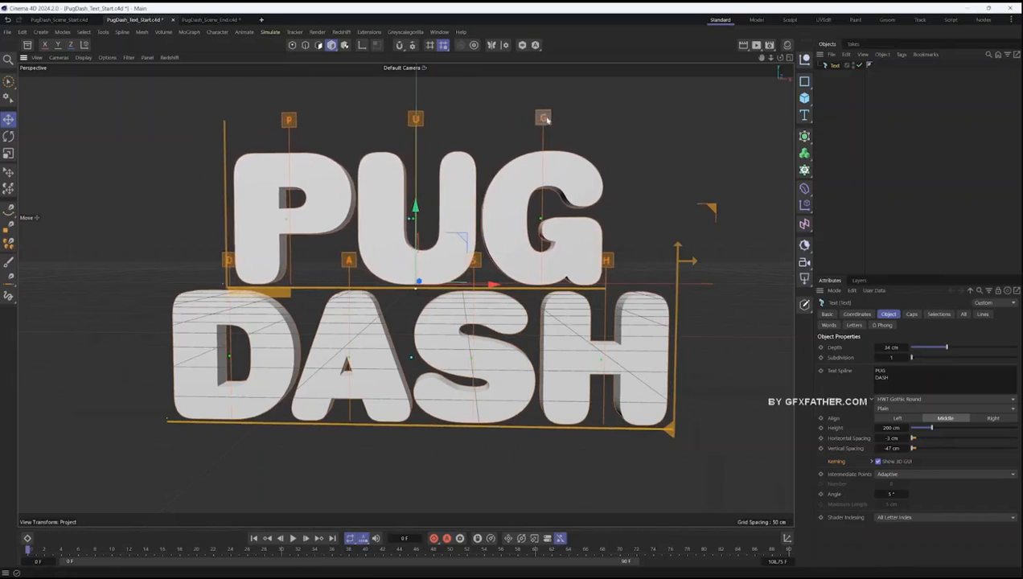
pyautogui.moveTo(474, 260); pyautogui.dragTo(477, 261)
pyautogui.moveTo(609, 266); pyautogui.dragTo(608, 266)
pyautogui.moveTo(347, 263); pyautogui.dragTo(349, 263)
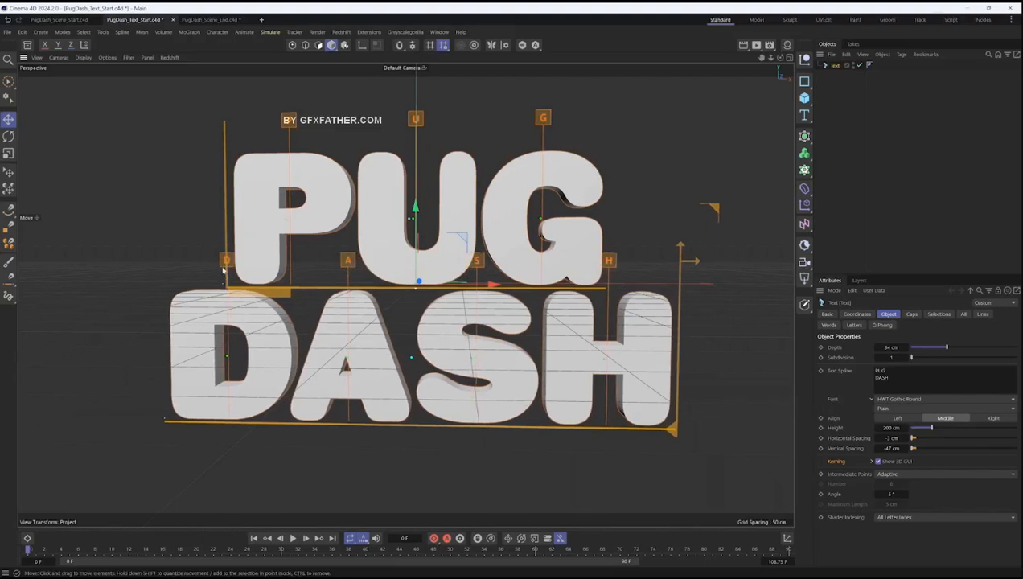
# - Adjust the overall spacing and size of the PUG and DASH lines with the 3D text handles
pyautogui.moveTo(683, 245); pyautogui.dragTo(679, 269)
pyautogui.moveTo(718, 268); pyautogui.dragTo(673, 263)
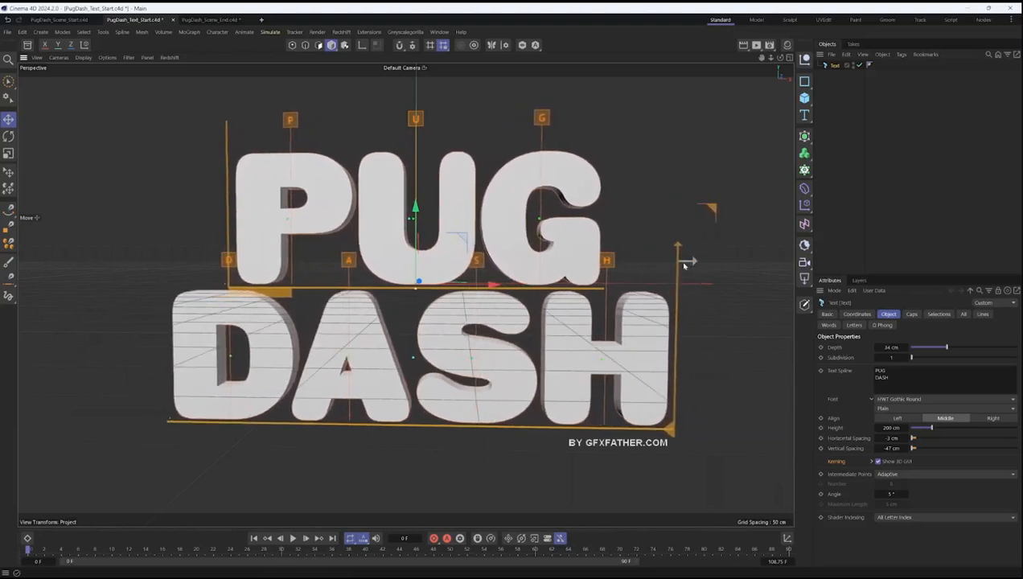
pyautogui.moveTo(669, 429)
pyautogui.mouseDown()
pyautogui.moveTo(616, 453)
pyautogui.moveTo(648, 370)
pyautogui.moveTo(659, 457)
pyautogui.moveTo(659, 411)
pyautogui.moveTo(669, 426)
pyautogui.mouseUp()
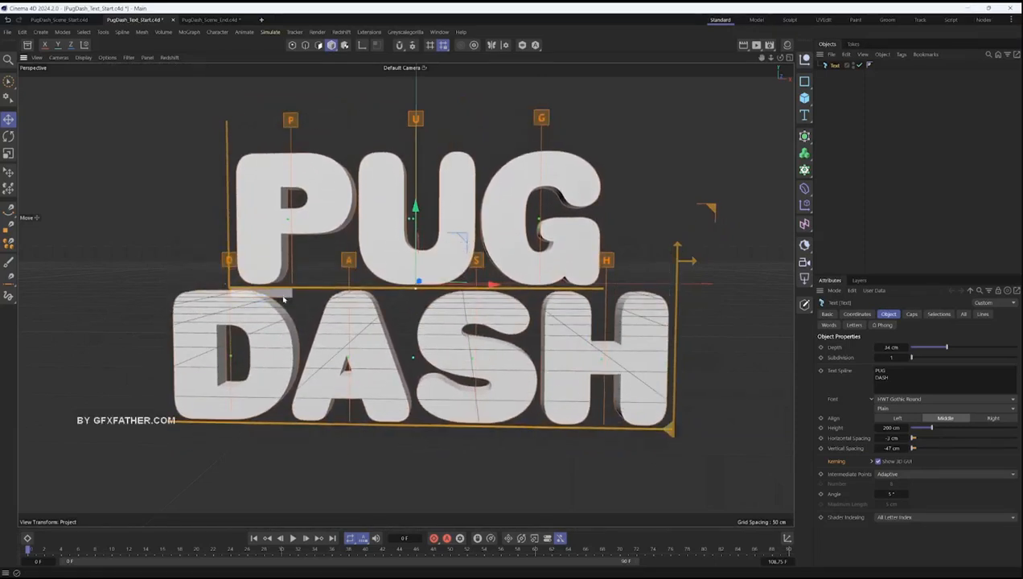
pyautogui.moveTo(273, 298)
pyautogui.mouseDown()
pyautogui.moveTo(297, 292)
pyautogui.moveTo(237, 297)
pyautogui.moveTo(354, 300)
pyautogui.moveTo(266, 307)
pyautogui.moveTo(276, 308)
pyautogui.mouseUp()
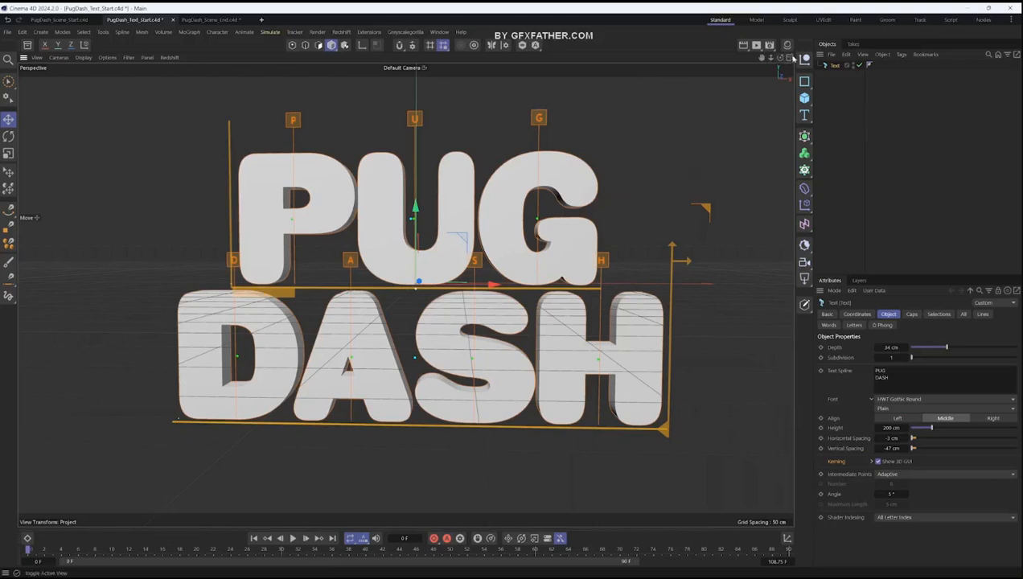
# - Fine-tune the kerning of U and G in PUG and of A, S and H in DASH in the Front view
pyautogui.middleClick(610, 199)
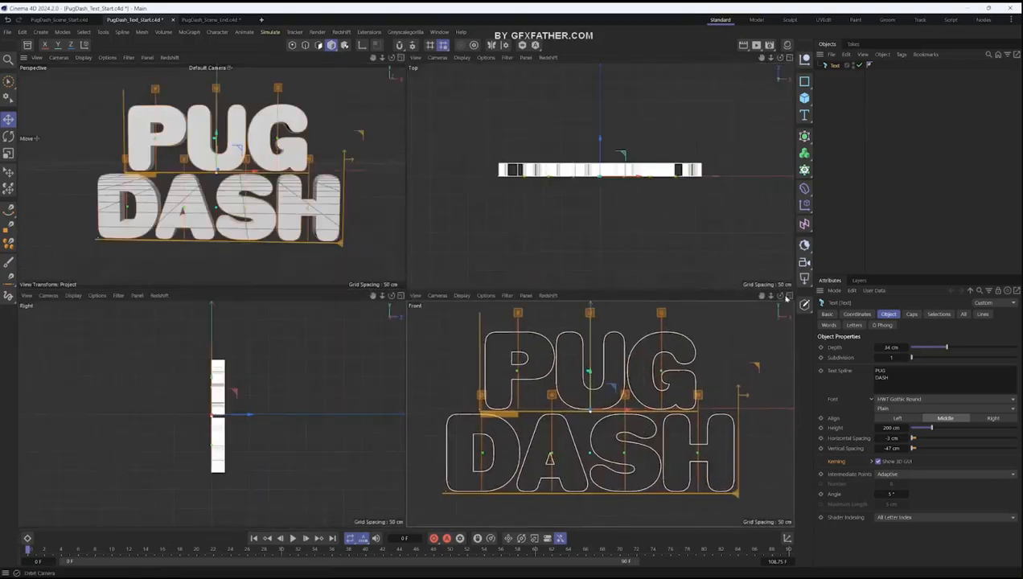
pyautogui.middleClick(650, 422)
pyautogui.scroll(2, 482, 353)
pyautogui.moveTo(413, 110); pyautogui.dragTo(415, 110)
pyautogui.moveTo(550, 110); pyautogui.dragTo(556, 110)
pyautogui.moveTo(405, 114); pyautogui.dragTo(404, 113)
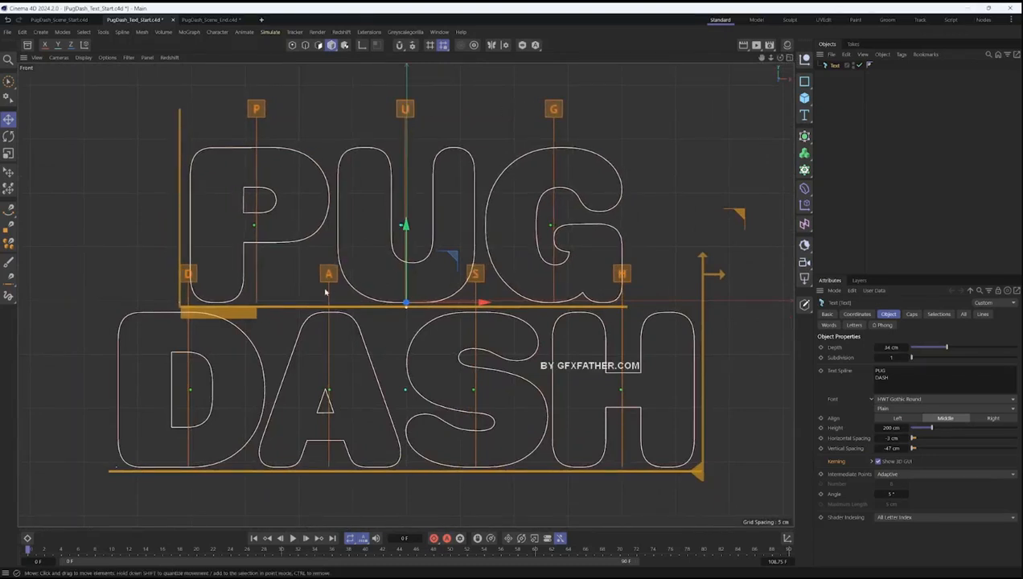
pyautogui.moveTo(333, 280); pyautogui.dragTo(334, 280)
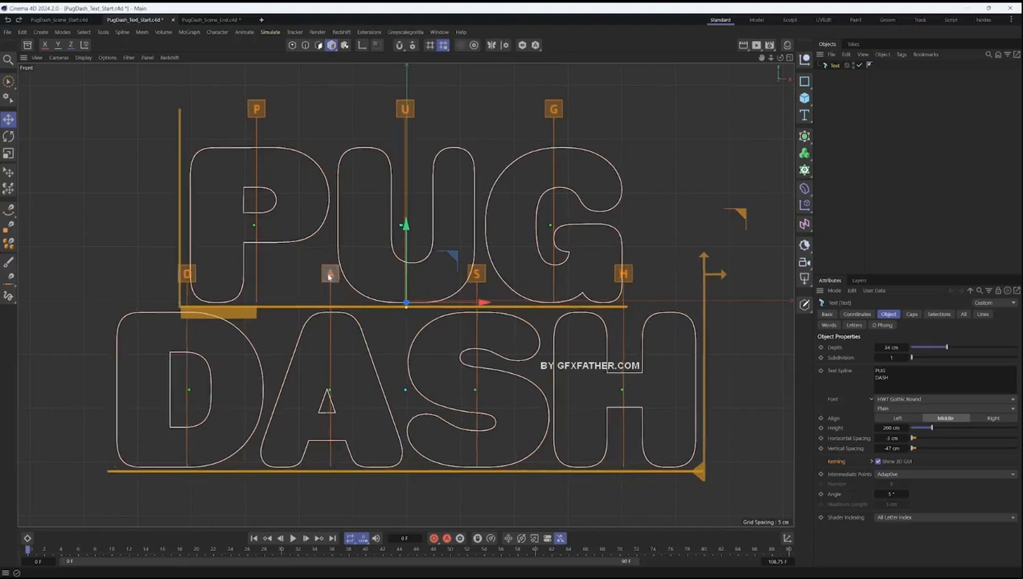
pyautogui.moveTo(484, 280); pyautogui.dragTo(485, 280)
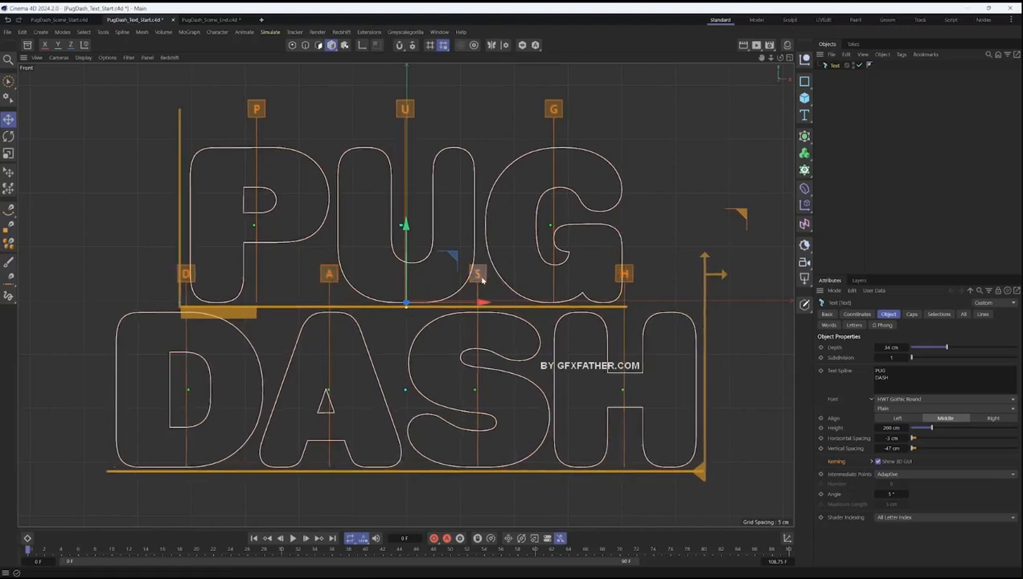
pyautogui.moveTo(626, 279); pyautogui.dragTo(630, 279)
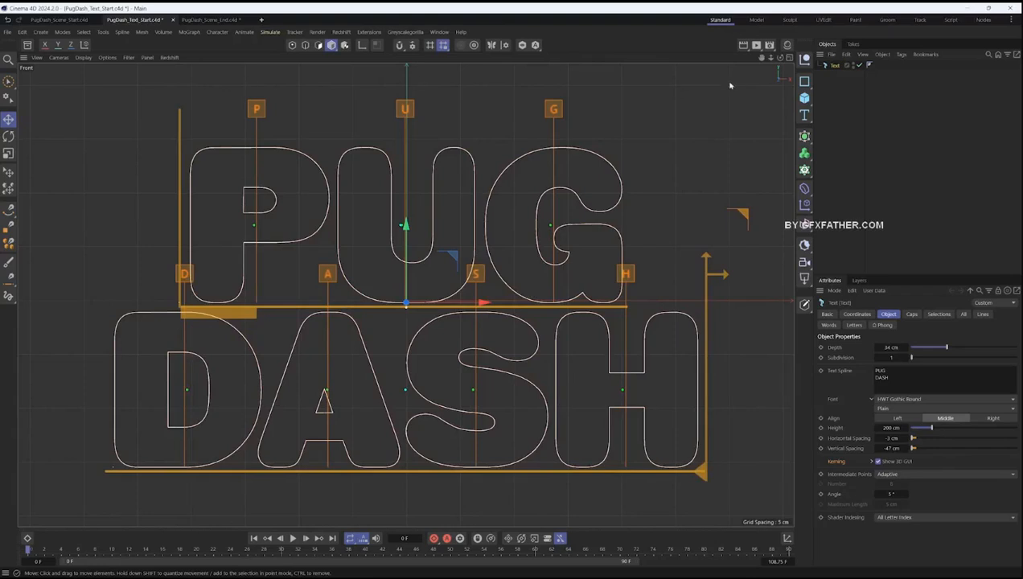
# - Return to the Perspective view and rename the text object as Pug Dash
pyautogui.press('F5')
pyautogui.press('F1')
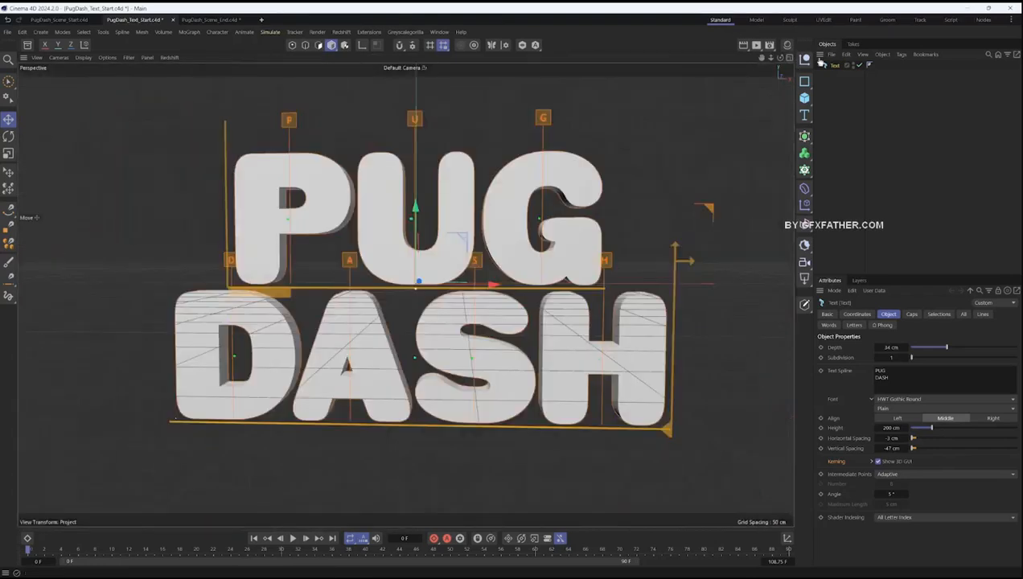
pyautogui.doubleClick(834, 66)
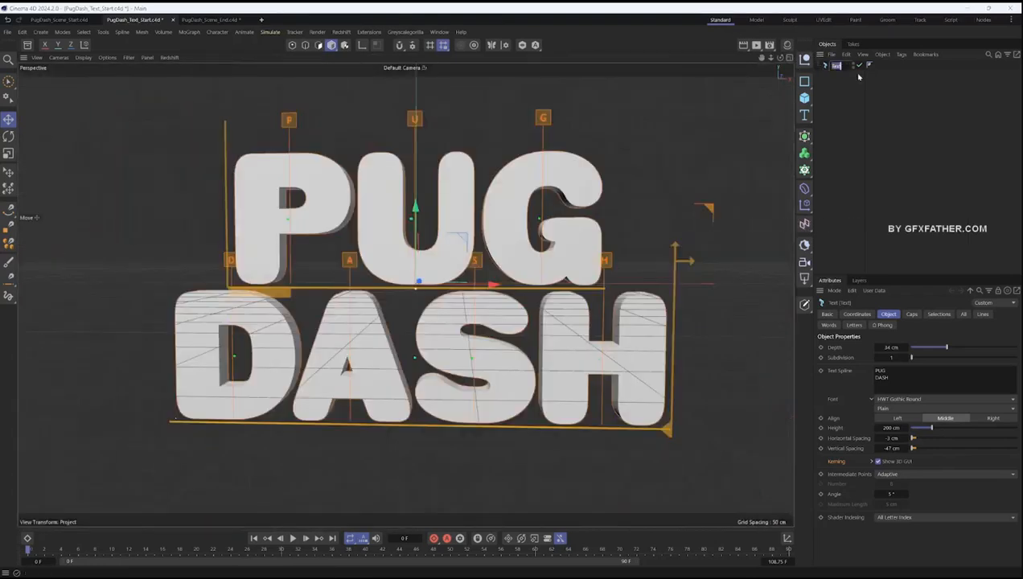
pyautogui.write('Pug Dash')
pyautogui.press('Return')
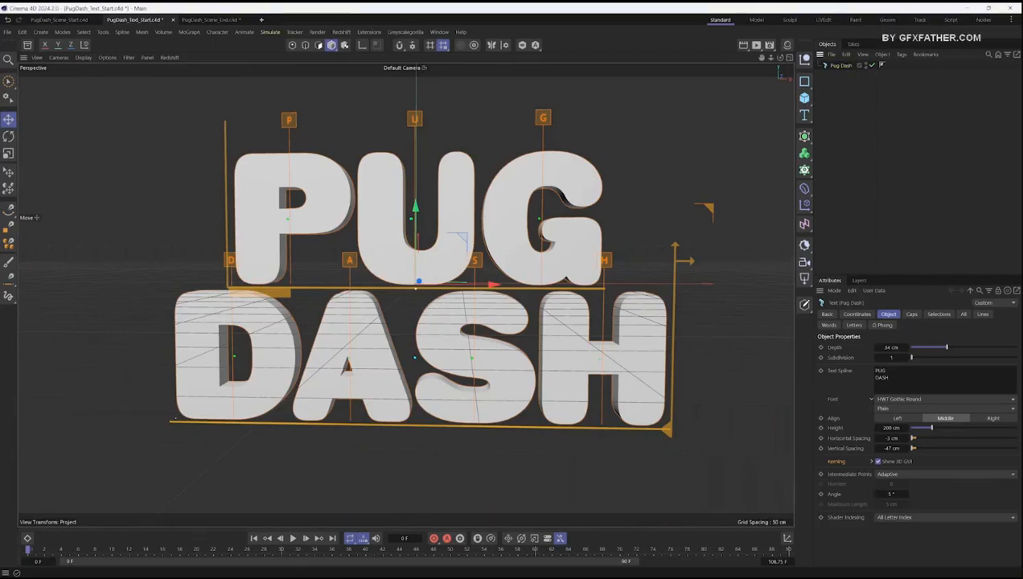
# - Open the Material Manager and look over the White and Pink materials
pyautogui.click(786, 46)
pyautogui.click(674, 112)
pyautogui.click(707, 114)
pyautogui.click(676, 117)
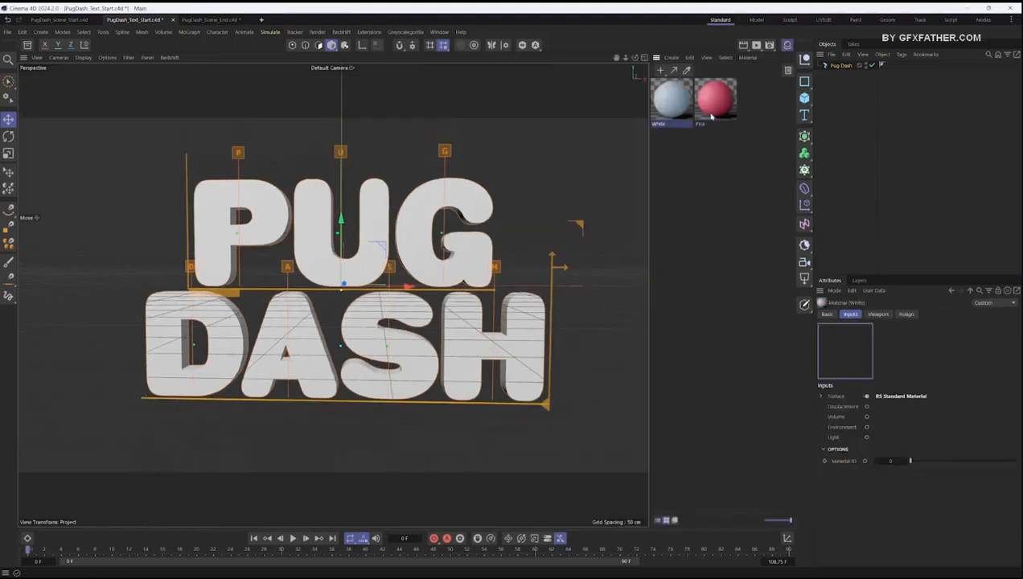
pyautogui.click(705, 115)
pyautogui.click(682, 157)
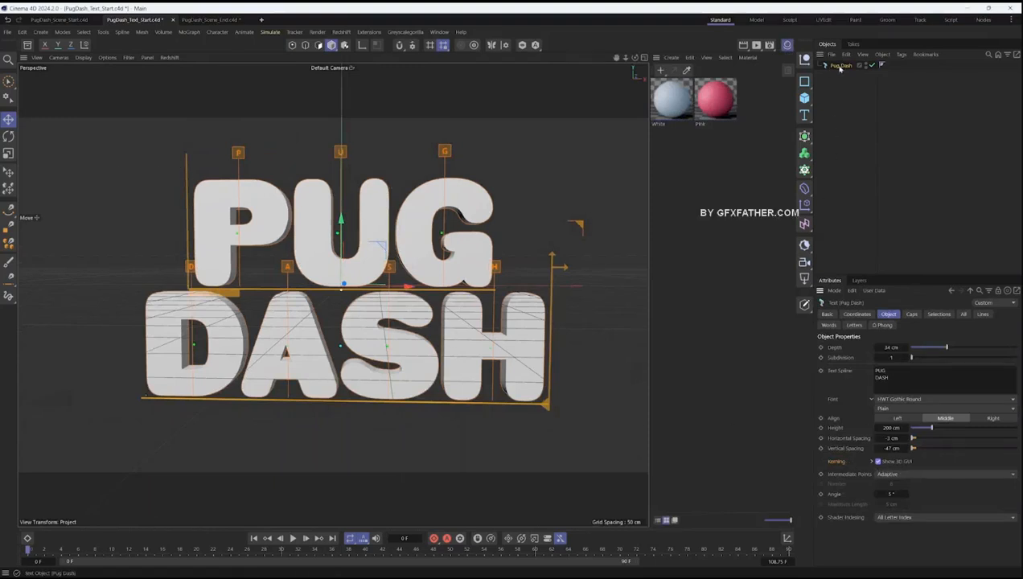
# - Hide the 3D kerning handles on the Pug Dash text and view the letters from an angle
pyautogui.click(878, 462)
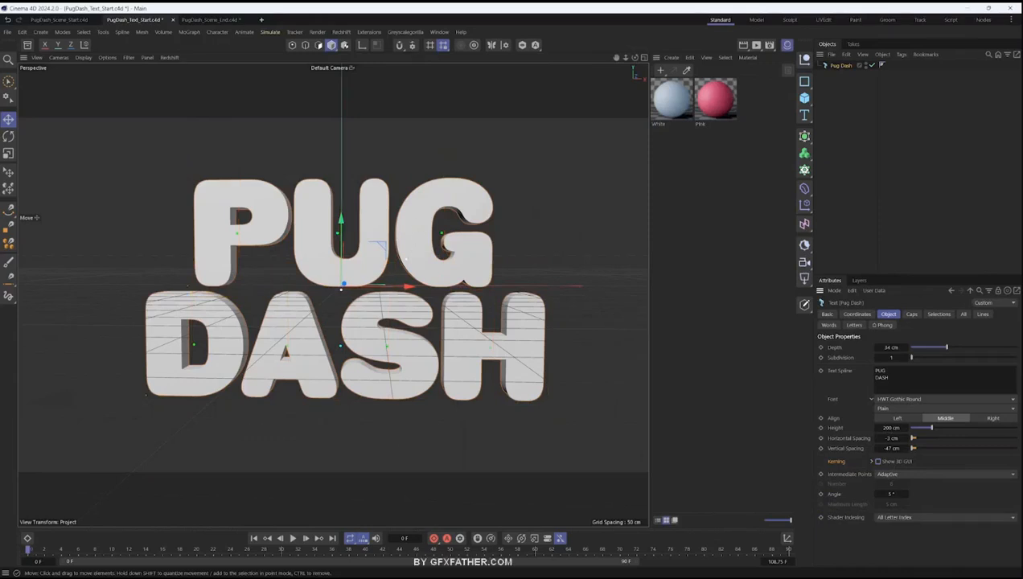
pyautogui.keyDown('alt'); pyautogui.moveTo(425, 264); pyautogui.dragTo(494, 224); pyautogui.keyUp('alt')
pyautogui.scroll(3, 479, 220)
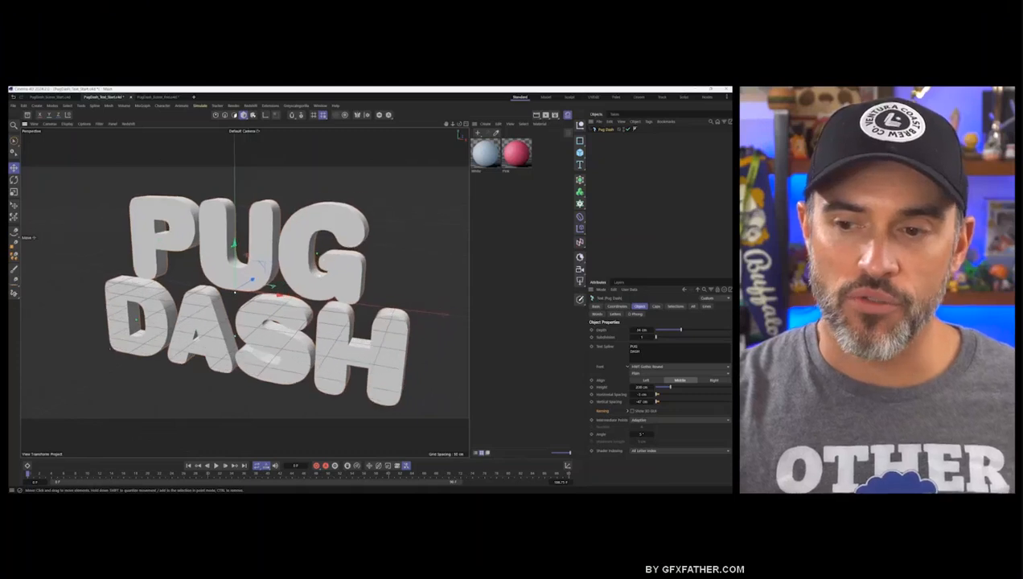
pyautogui.keyDown('alt'); pyautogui.moveTo(282, 283); pyautogui.dragTo(291, 276, button='middle'); pyautogui.keyUp('alt')
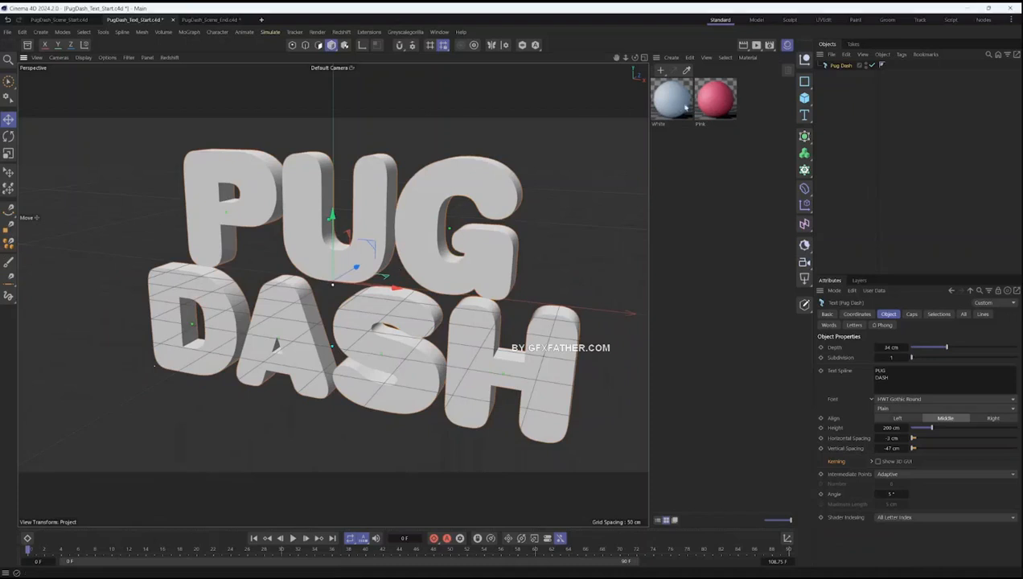
# - Apply the Pink material and the White material, in that order, to the Pug Dash text object
pyautogui.moveTo(818, 87); pyautogui.dragTo(846, 71)
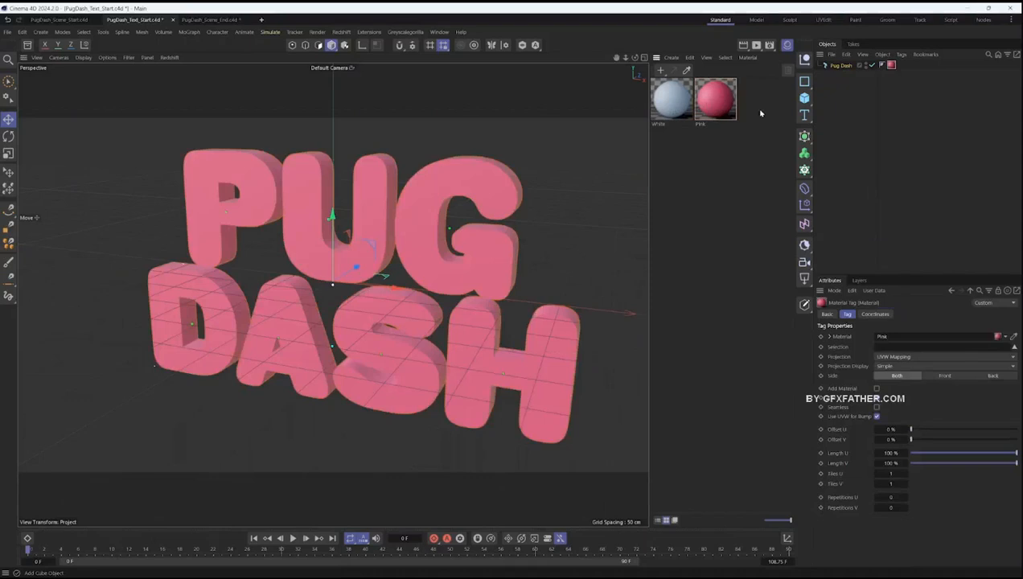
pyautogui.moveTo(669, 109); pyautogui.dragTo(841, 71)
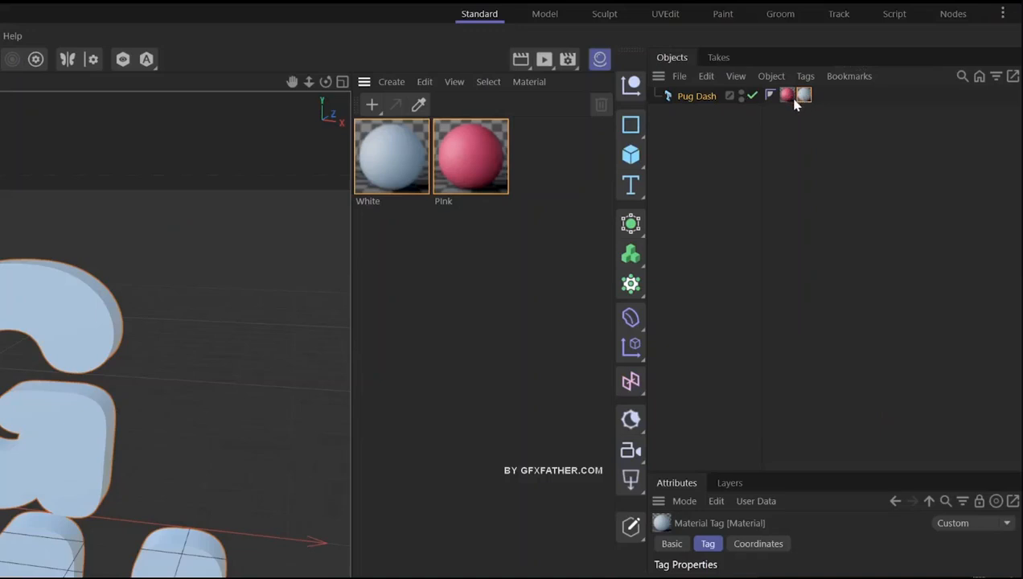
pyautogui.click(785, 97)
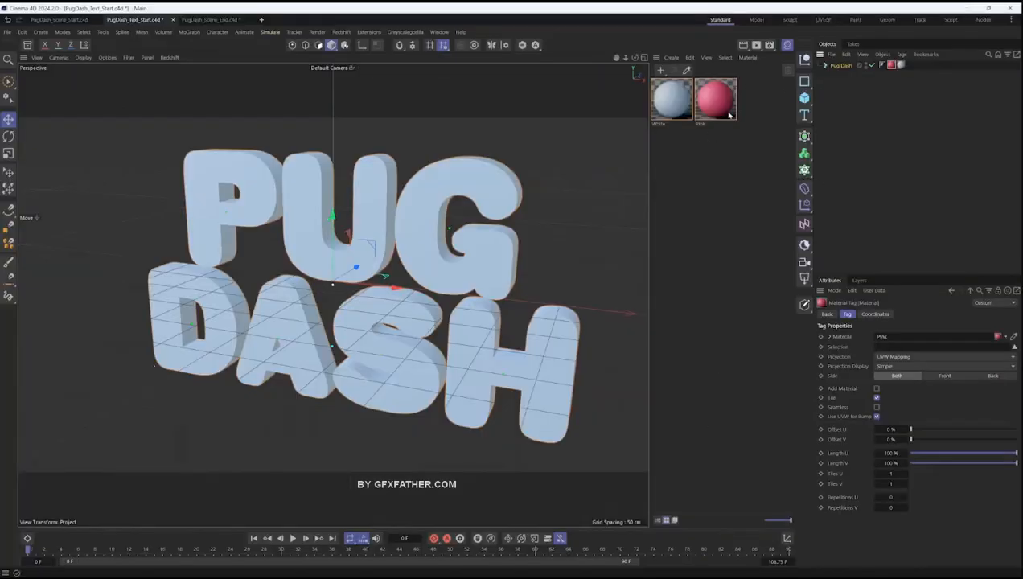
# - Give the caps of the Pug Dash text a Round bevel with a size of 2.6 cm
pyautogui.click(841, 65)
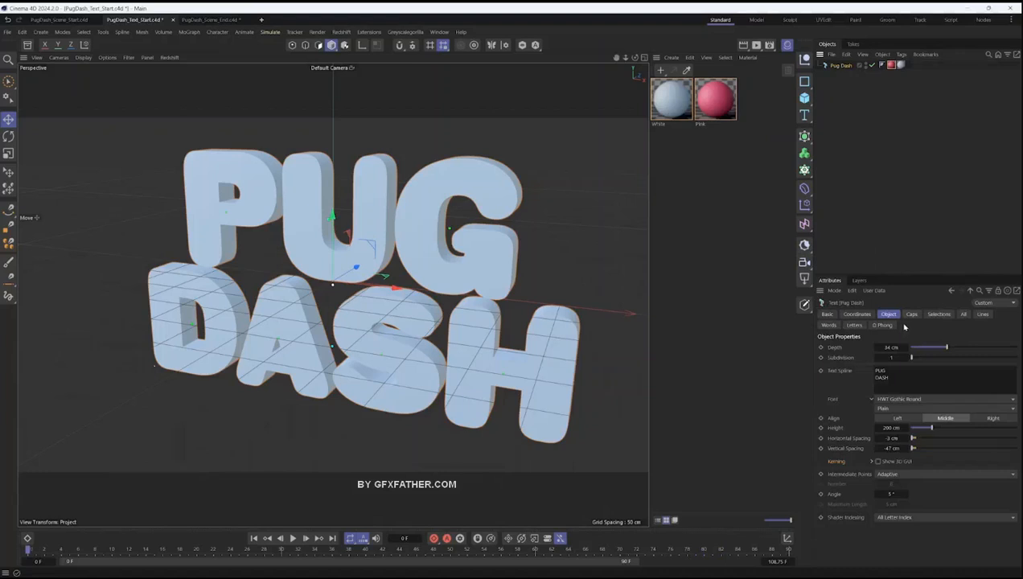
pyautogui.click(910, 314)
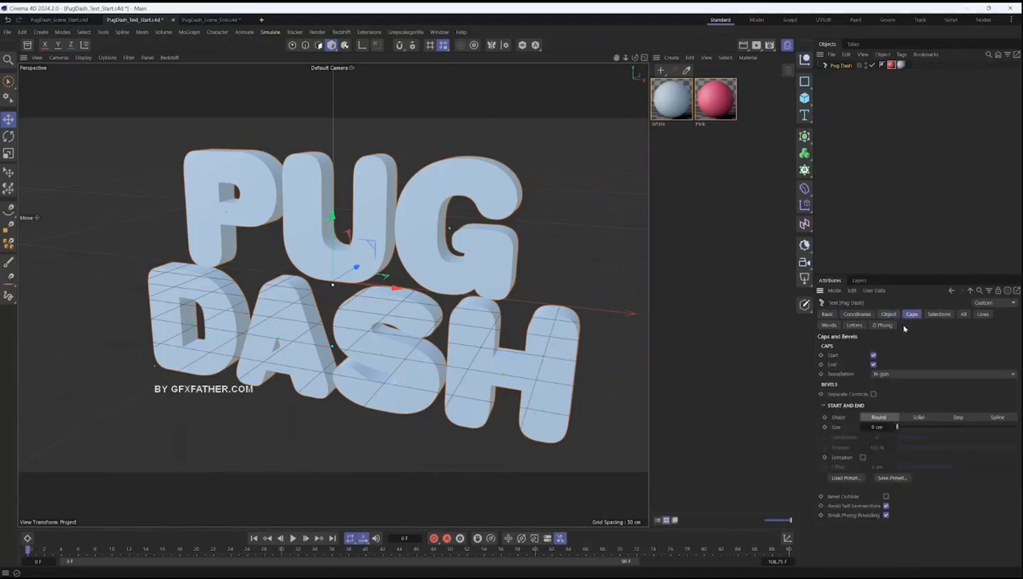
pyautogui.moveTo(868, 427); pyautogui.dragTo(898, 427)
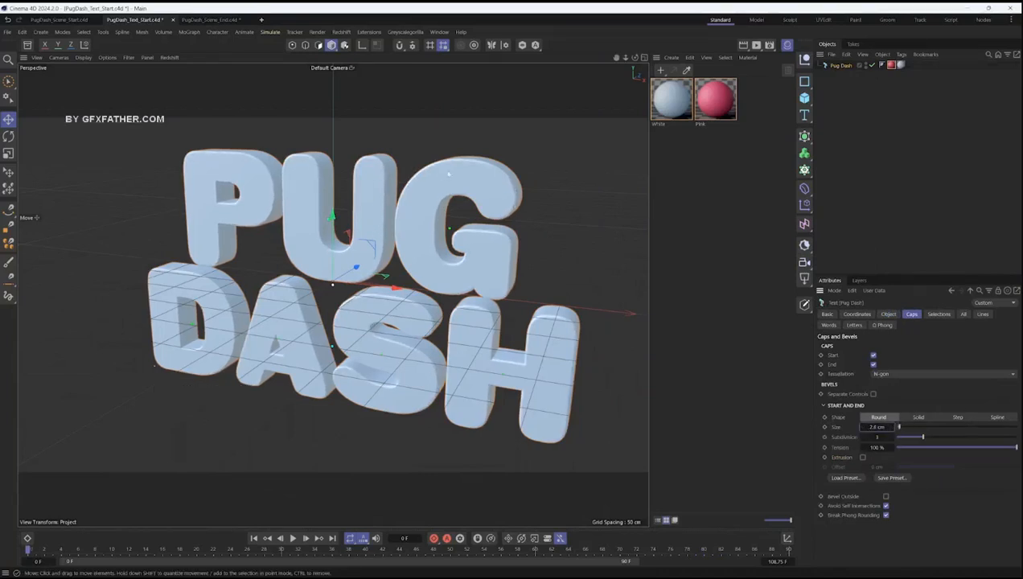
pyautogui.scroll(8, 452, 169)
pyautogui.keyDown('alt'); pyautogui.moveTo(515, 171); pyautogui.dragTo(427, 189); pyautogui.keyUp('alt')
pyautogui.scroll(-7, 518, 173)
pyautogui.scroll(-2, 456, 154)
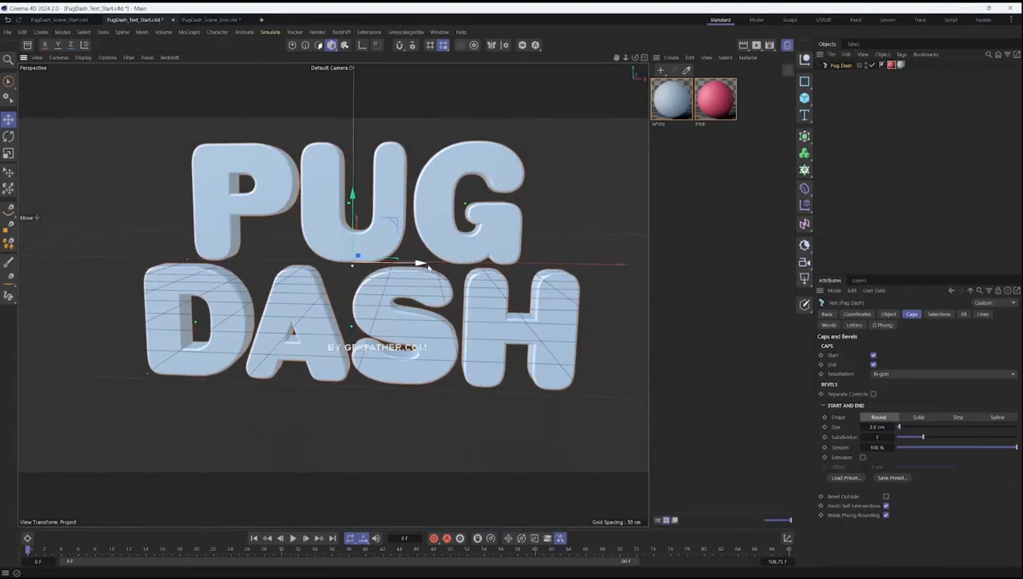
# - Examine the text's polygon selection names and the White material tag's Selection setting, and view the letters from behind
pyautogui.click(938, 314)
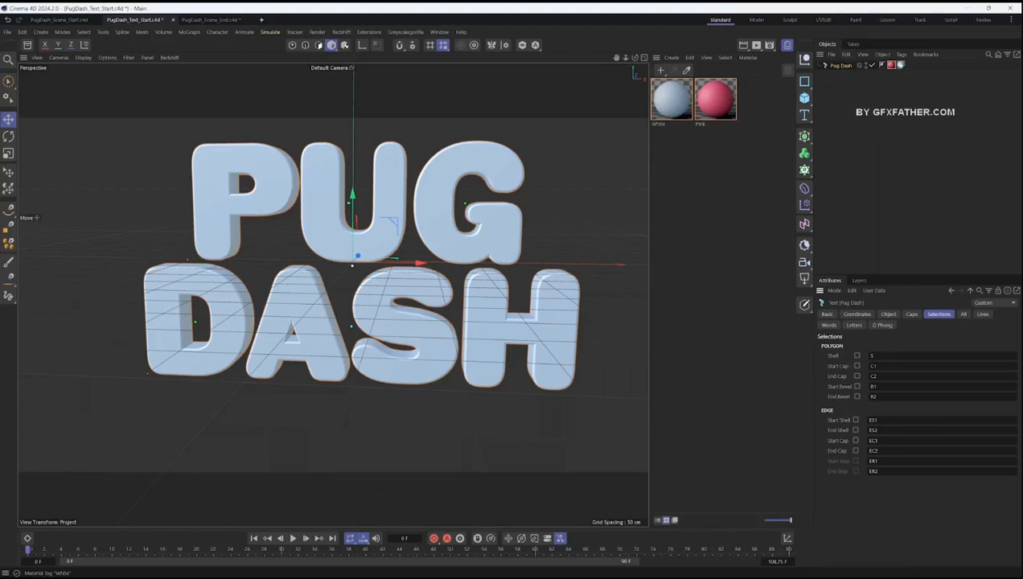
pyautogui.click(889, 65)
pyautogui.click(899, 66)
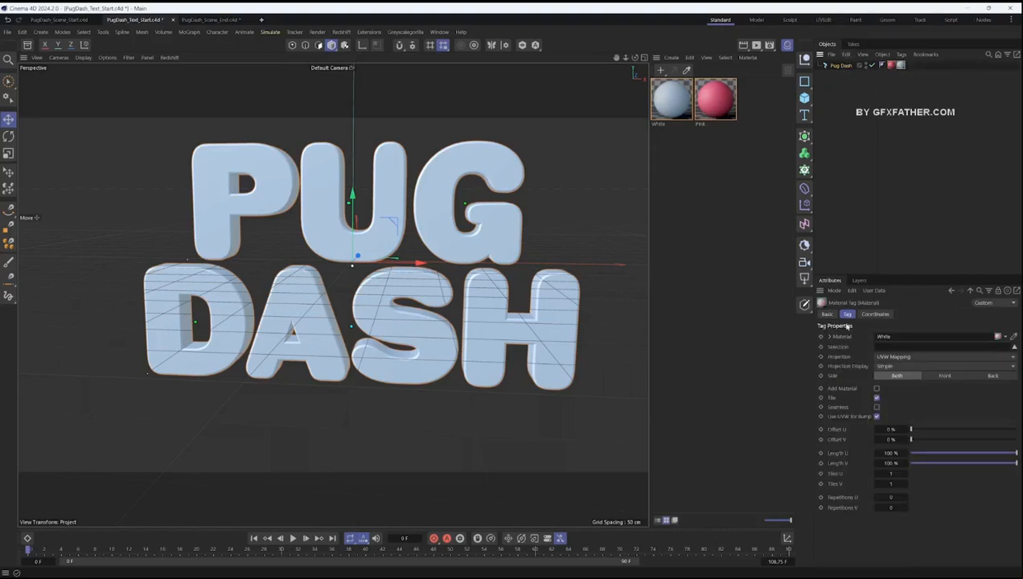
pyautogui.click(897, 346)
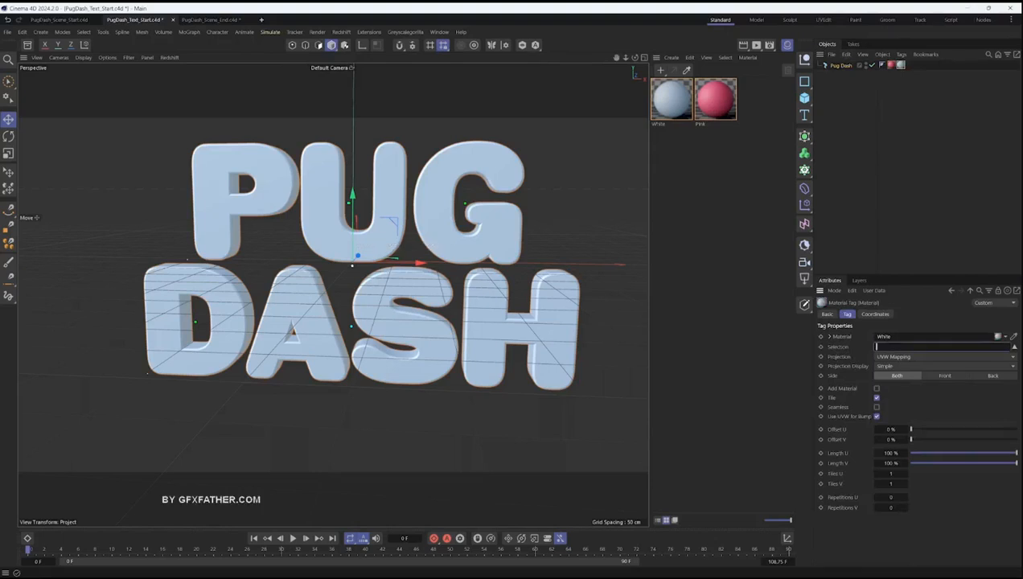
pyautogui.click(841, 65)
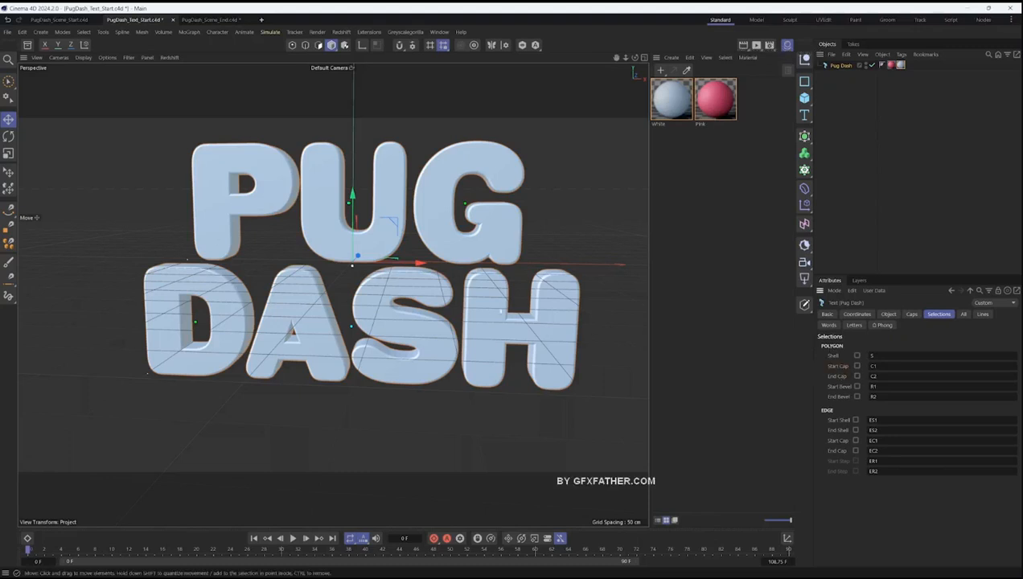
pyautogui.keyDown('alt'); pyautogui.moveTo(391, 330); pyautogui.dragTo(165, 329); pyautogui.keyUp('alt')
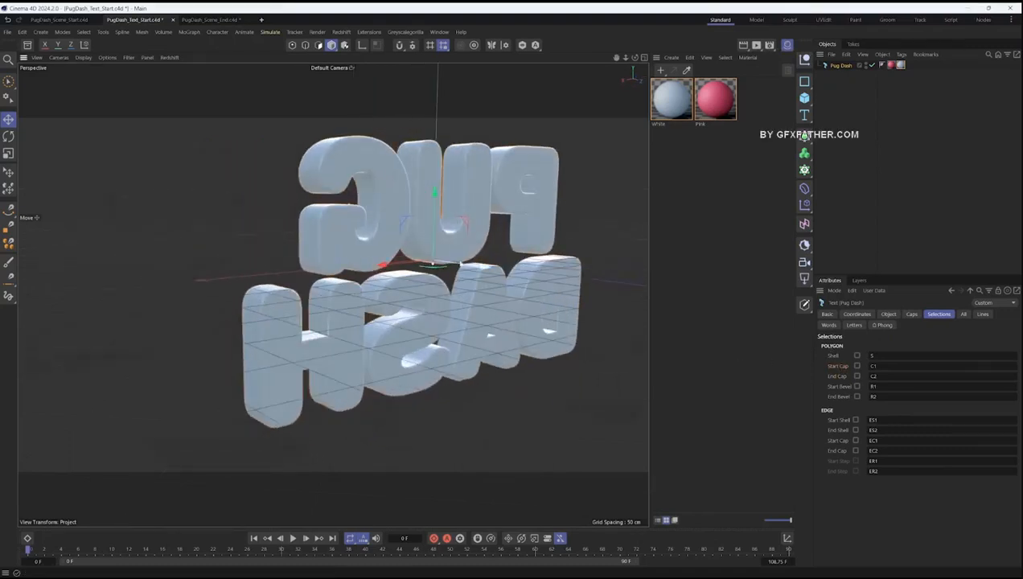
pyautogui.keyDown('alt'); pyautogui.moveTo(357, 258); pyautogui.dragTo(442, 296); pyautogui.keyUp('alt')
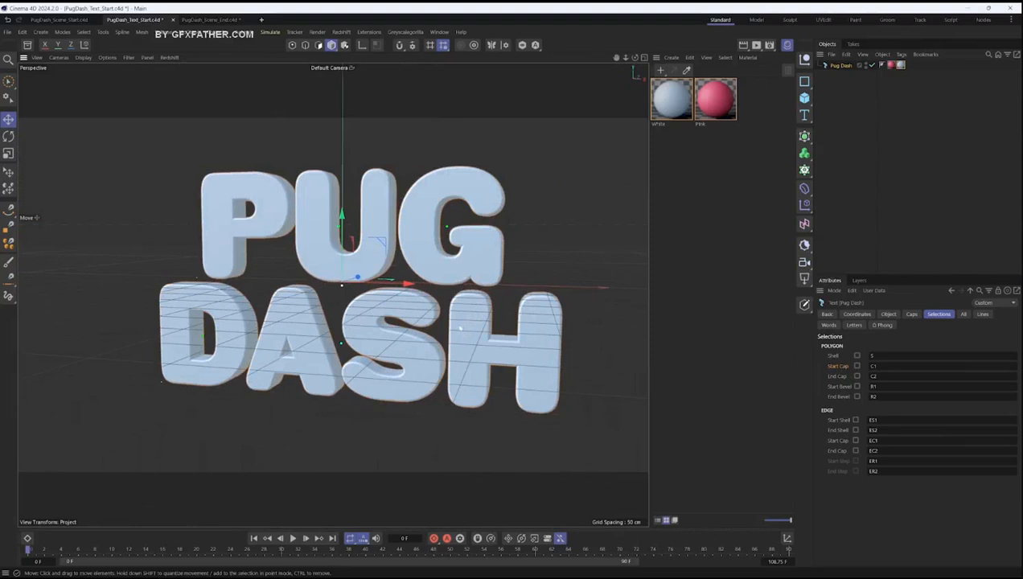
pyautogui.click(873, 376)
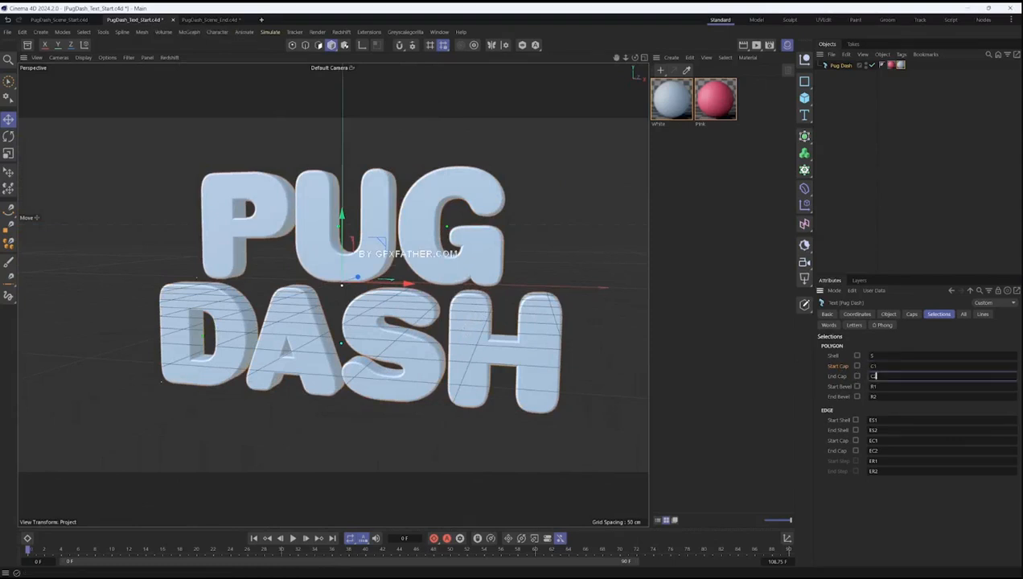
pyautogui.click(901, 65)
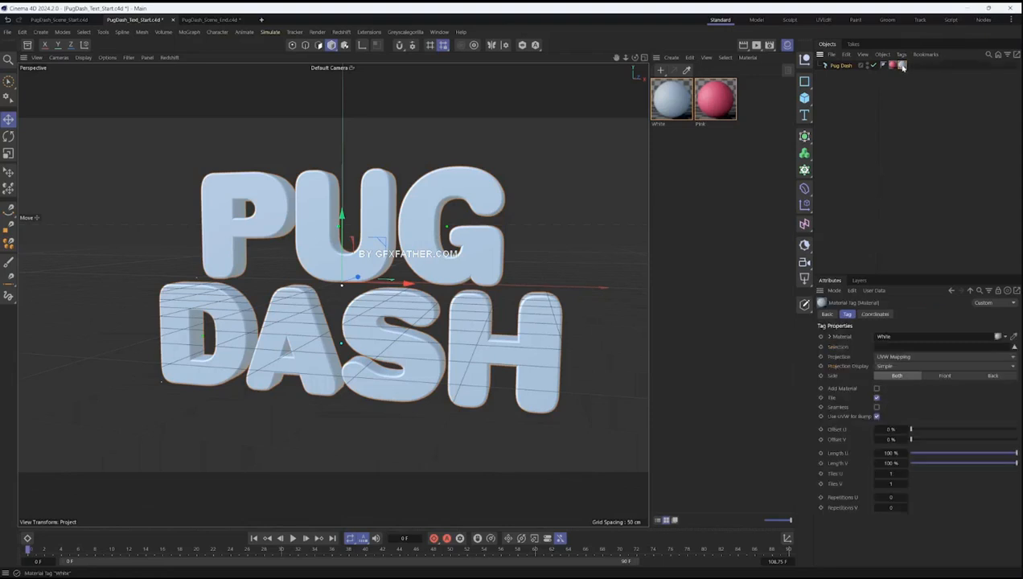
pyautogui.click(876, 346)
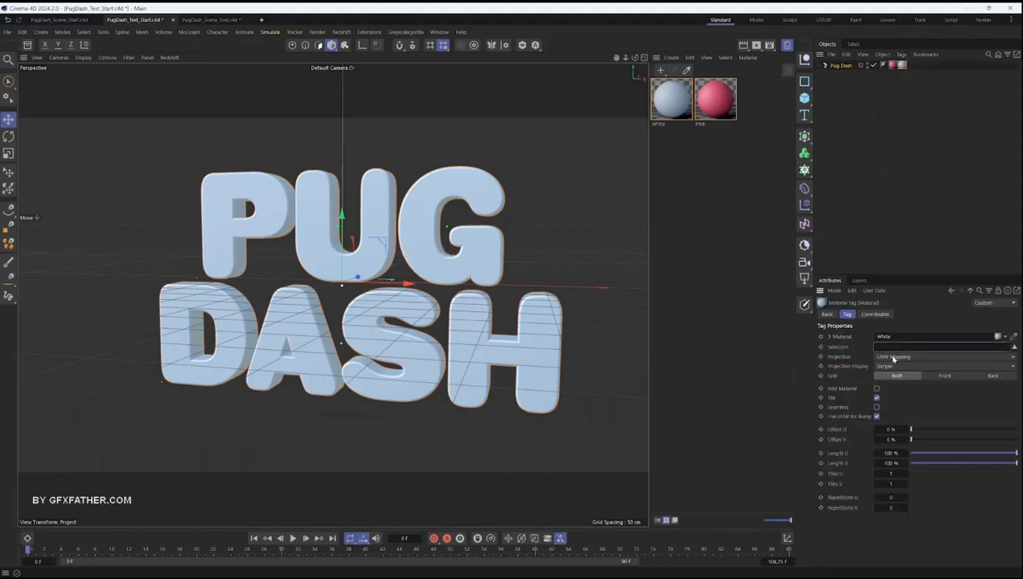
# - Create Start Cap and End Cap polygon selections on the Pug Dash text and restrict the White material to selection C1
pyautogui.click(839, 66)
pyautogui.click(857, 367)
pyautogui.click(857, 377)
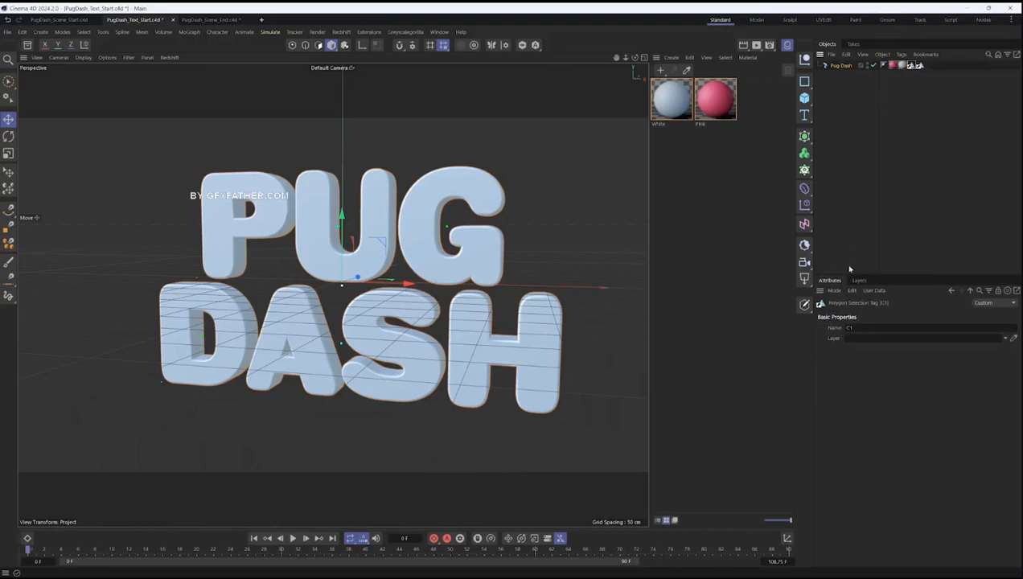
pyautogui.click(900, 65)
pyautogui.moveTo(909, 68); pyautogui.dragTo(889, 347)
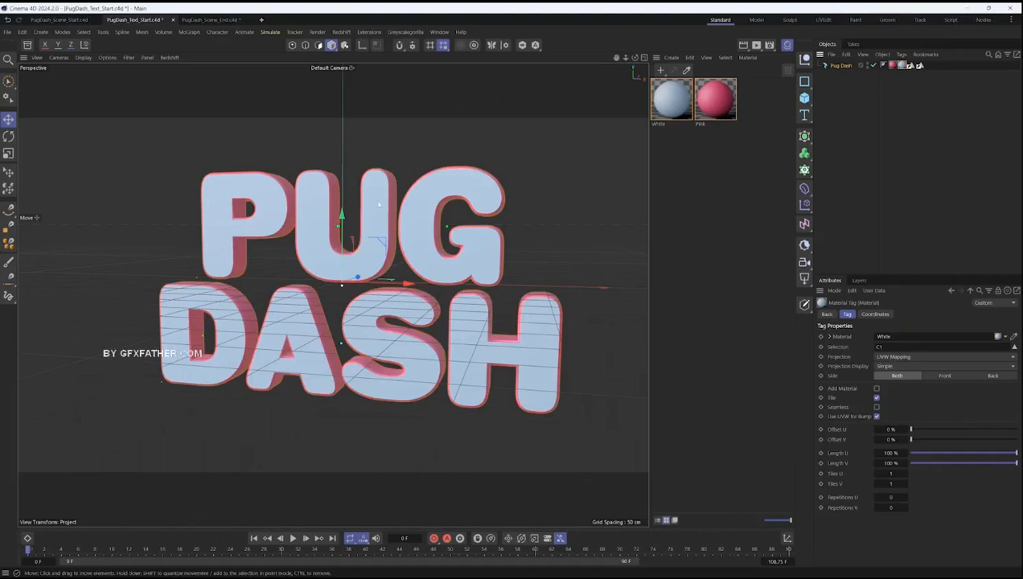
pyautogui.scroll(6, 375, 209)
pyautogui.keyDown('alt'); pyautogui.moveTo(376, 209); pyautogui.dragTo(338, 244); pyautogui.keyUp('alt')
pyautogui.scroll(-6, 354, 296)
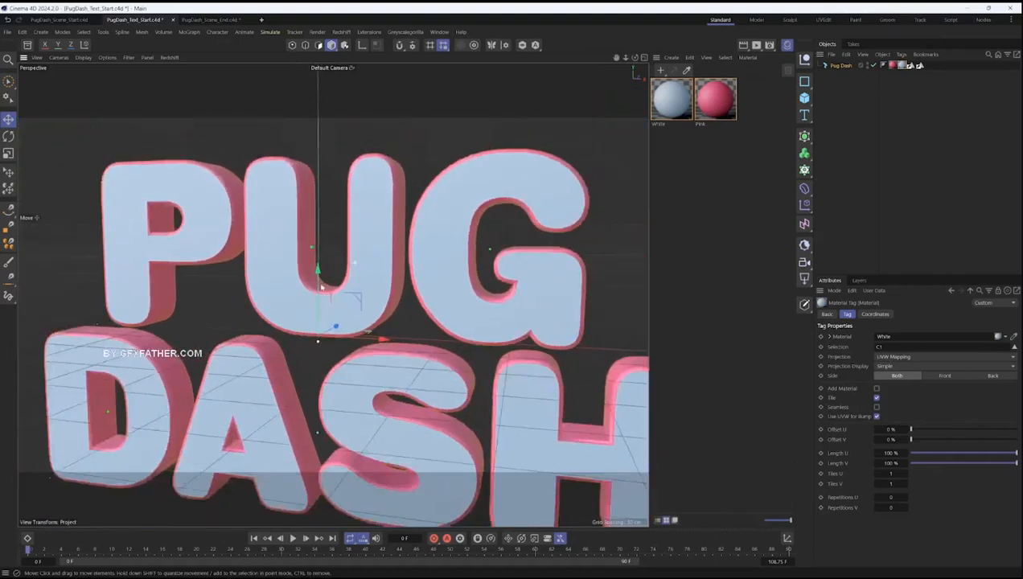
# - Duplicate the White material tag and restrict the copy to selection C2 so it covers the back faces of the letters
pyautogui.keyDown('alt'); pyautogui.moveTo(354, 287); pyautogui.dragTo(153, 277); pyautogui.keyUp('alt')
pyautogui.keyDown('alt'); pyautogui.moveTo(262, 275); pyautogui.dragTo(314, 304); pyautogui.keyUp('alt')
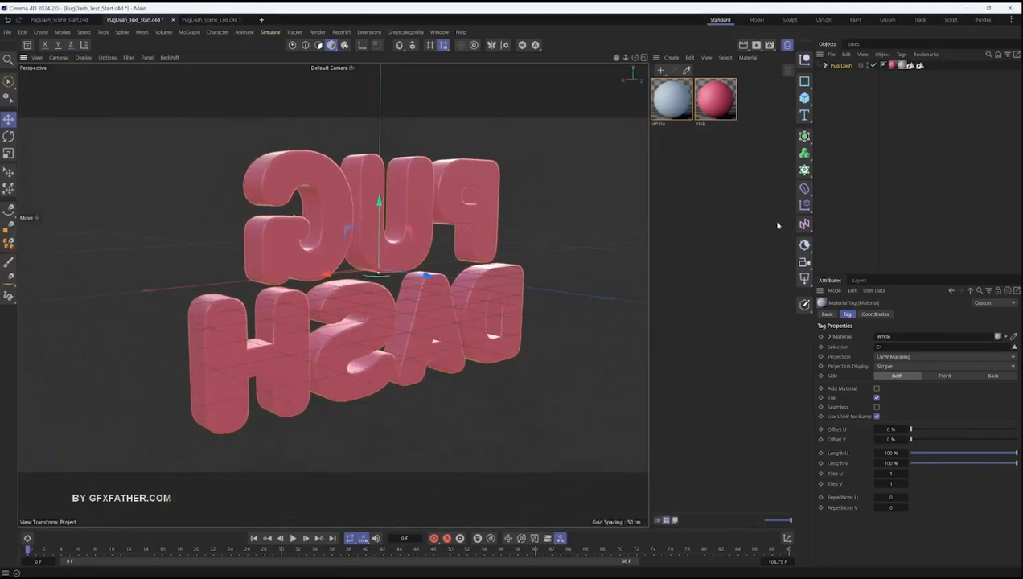
pyautogui.keyDown('ctrl'); pyautogui.moveTo(905, 65); pyautogui.dragTo(912, 71); pyautogui.keyUp('ctrl')
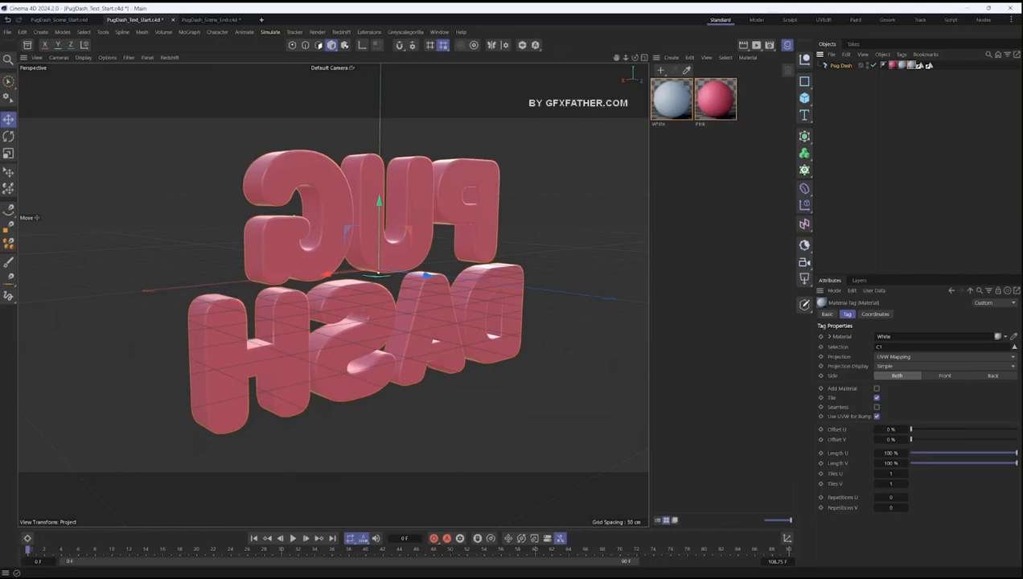
pyautogui.click(929, 65)
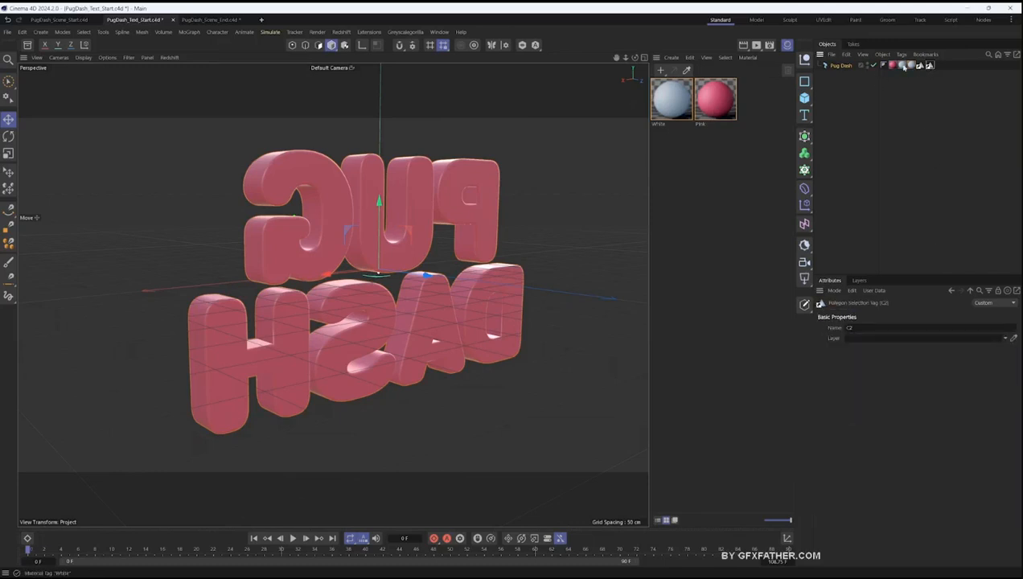
pyautogui.click(910, 65)
pyautogui.moveTo(892, 347); pyautogui.dragTo(830, 353)
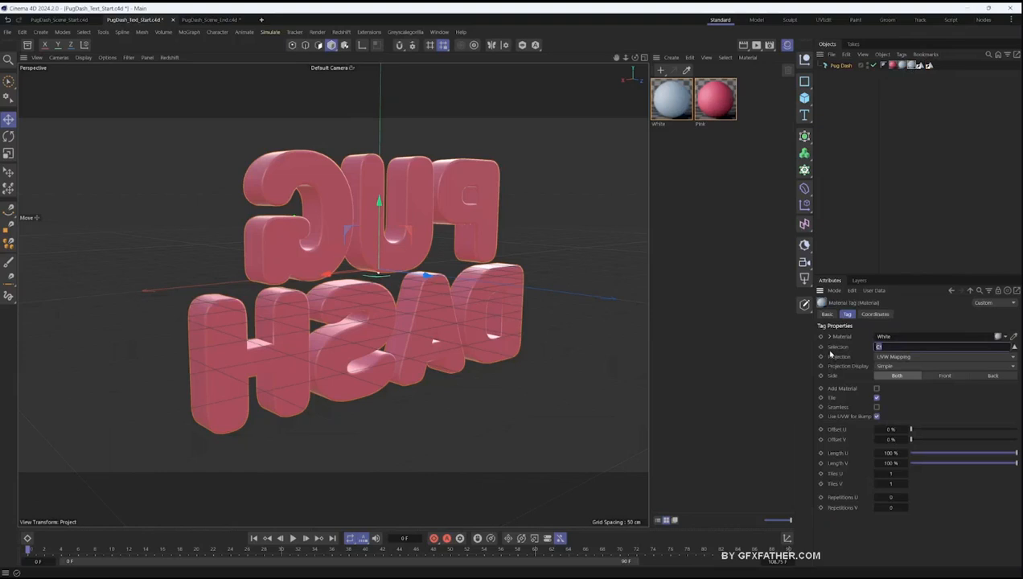
pyautogui.write('C2')
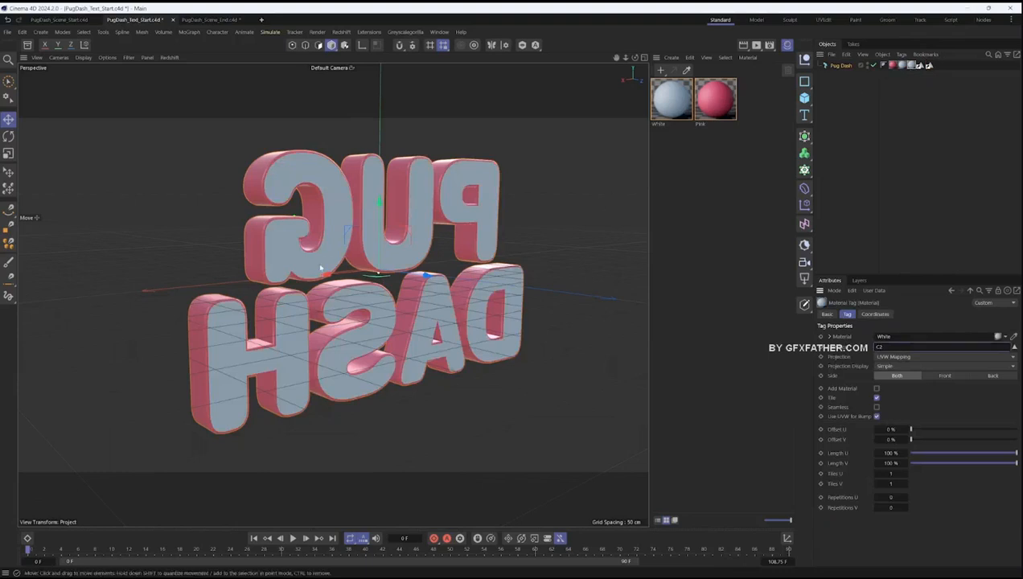
pyautogui.keyDown('alt'); pyautogui.moveTo(301, 268); pyautogui.dragTo(429, 291); pyautogui.keyUp('alt')
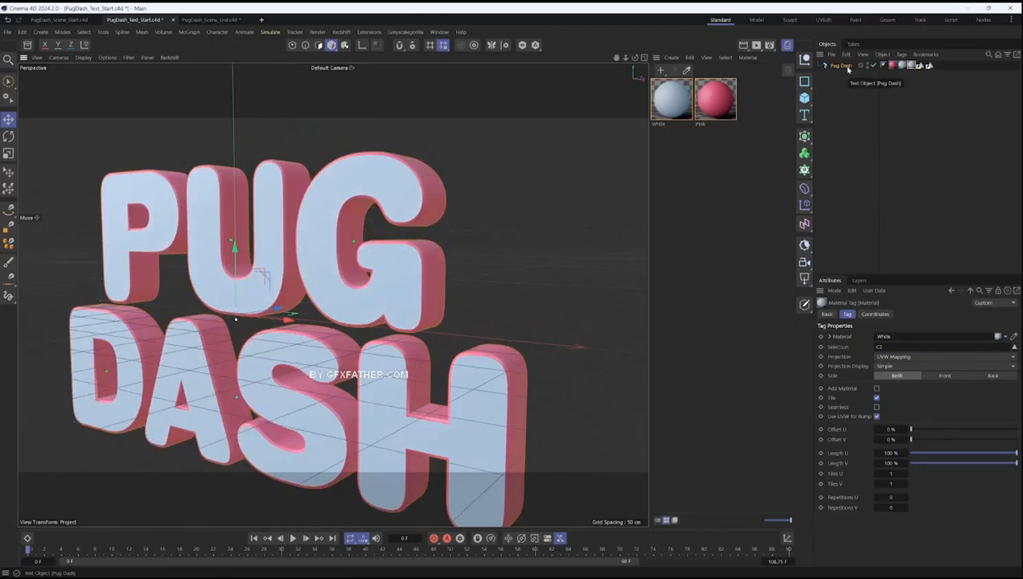
# - Add a third White material tag to the Pug Dash text and restrict it to the start bevel selection R1
pyautogui.scroll(5, 482, 235)
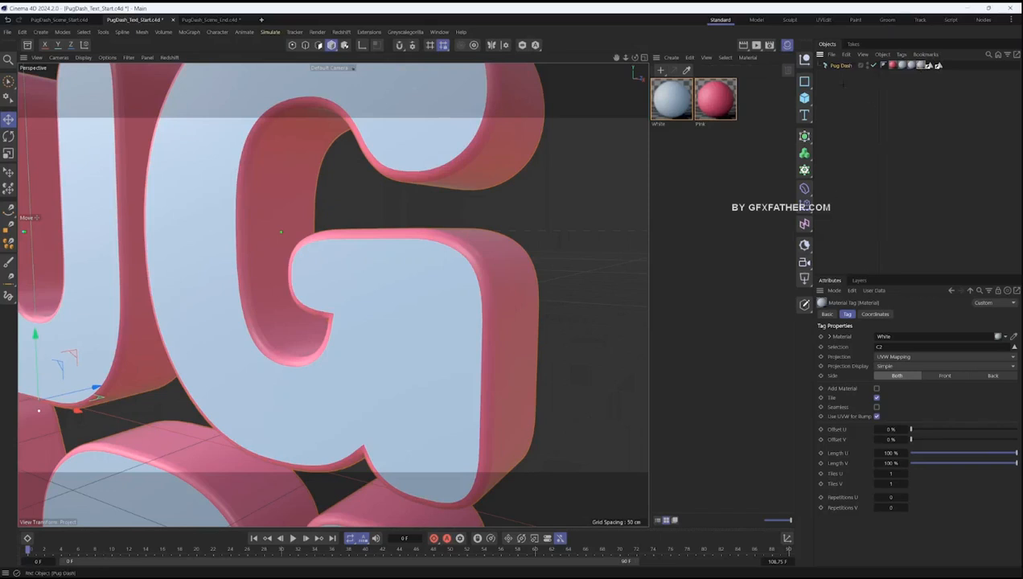
pyautogui.click(841, 66)
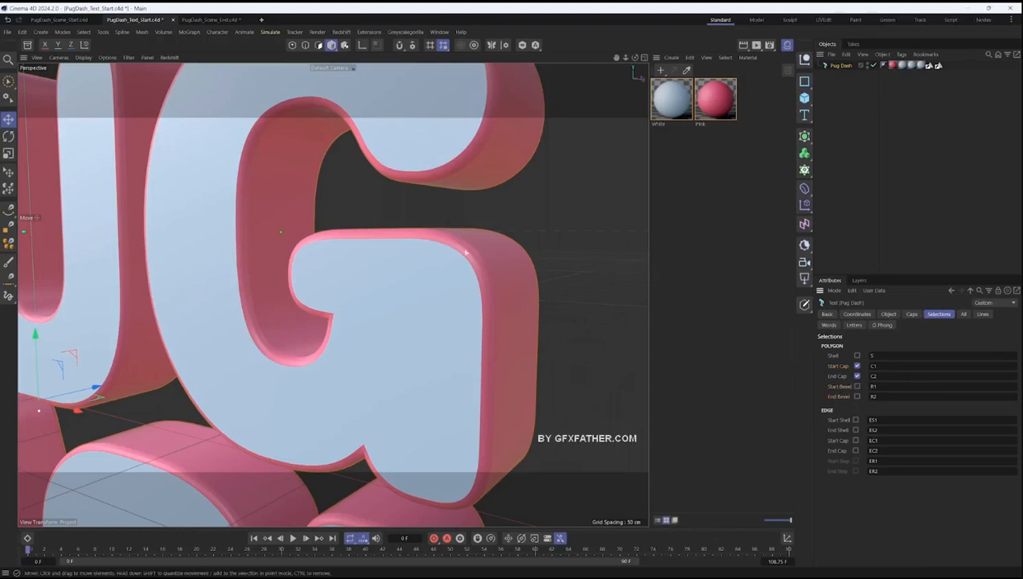
pyautogui.moveTo(480, 265)
pyautogui.keyDown('alt'); pyautogui.mouseDown()
pyautogui.moveTo(255, 258)
pyautogui.moveTo(305, 228)
pyautogui.moveTo(354, 231)
pyautogui.moveTo(349, 244)
pyautogui.moveTo(427, 248)
pyautogui.moveTo(407, 265)
pyautogui.moveTo(464, 253)
pyautogui.mouseUp(); pyautogui.keyUp('alt')
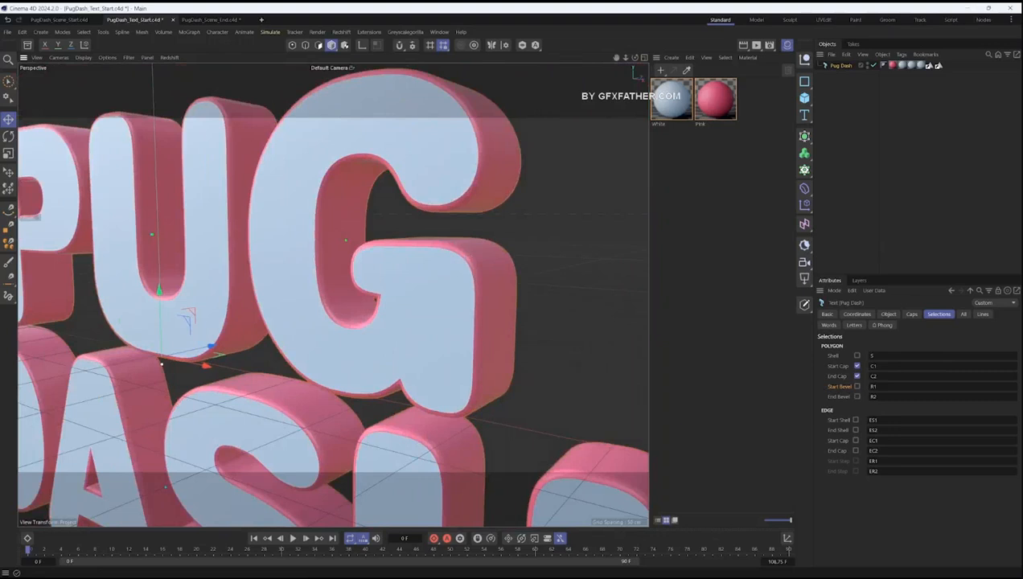
pyautogui.click(929, 65)
pyautogui.moveTo(888, 347); pyautogui.dragTo(811, 349)
pyautogui.write('R1')
pyautogui.press('Return')
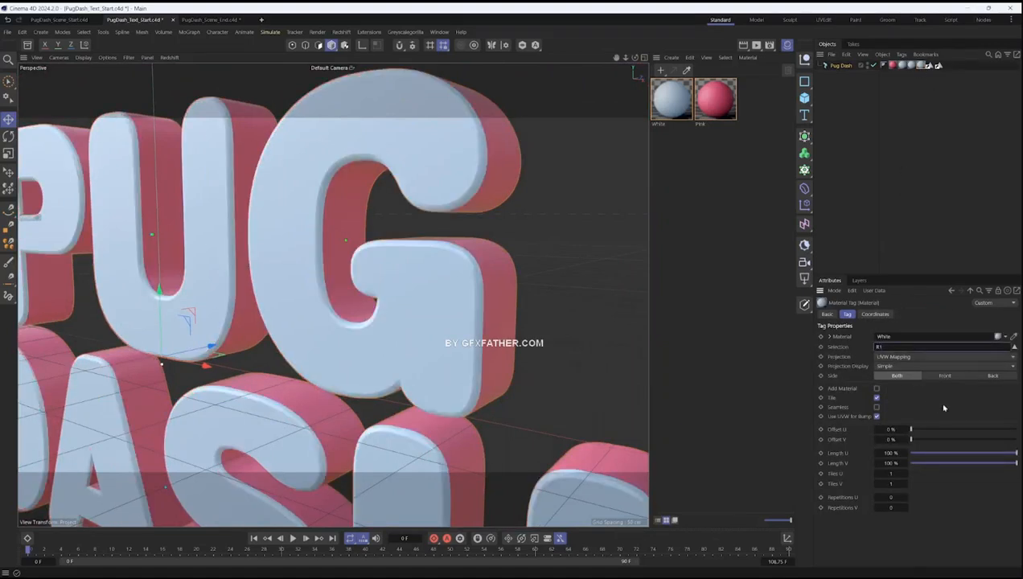
# - Try the end bevel selection R2 on the third White material tag and view the letters from behind
pyautogui.moveTo(428, 271)
pyautogui.keyDown('alt'); pyautogui.mouseDown()
pyautogui.moveTo(384, 267)
pyautogui.moveTo(414, 259)
pyautogui.moveTo(487, 269)
pyautogui.moveTo(470, 257)
pyautogui.moveTo(365, 275)
pyautogui.moveTo(431, 271)
pyautogui.mouseUp(); pyautogui.keyUp('alt')
pyautogui.scroll(-6, 428, 280)
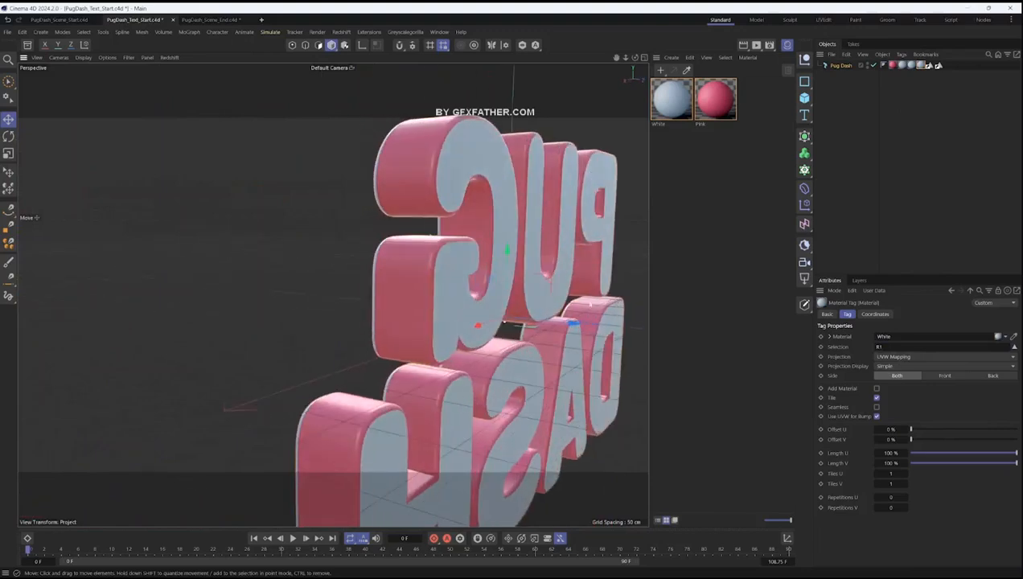
pyautogui.click(888, 347)
pyautogui.press('BackSpace')
pyautogui.write('2')
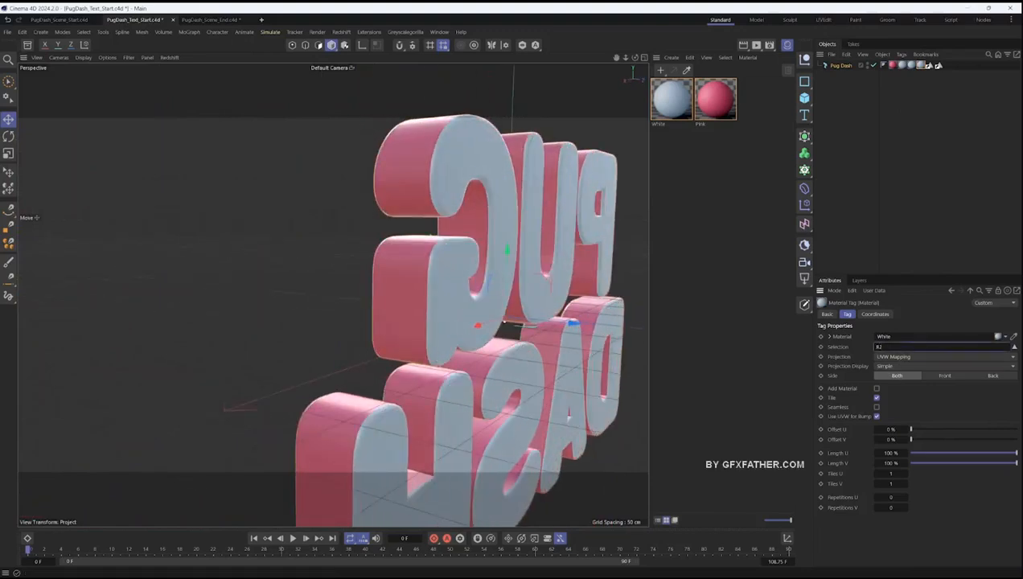
pyautogui.keyDown('alt'); pyautogui.moveTo(378, 315); pyautogui.dragTo(486, 280); pyautogui.keyUp('alt')
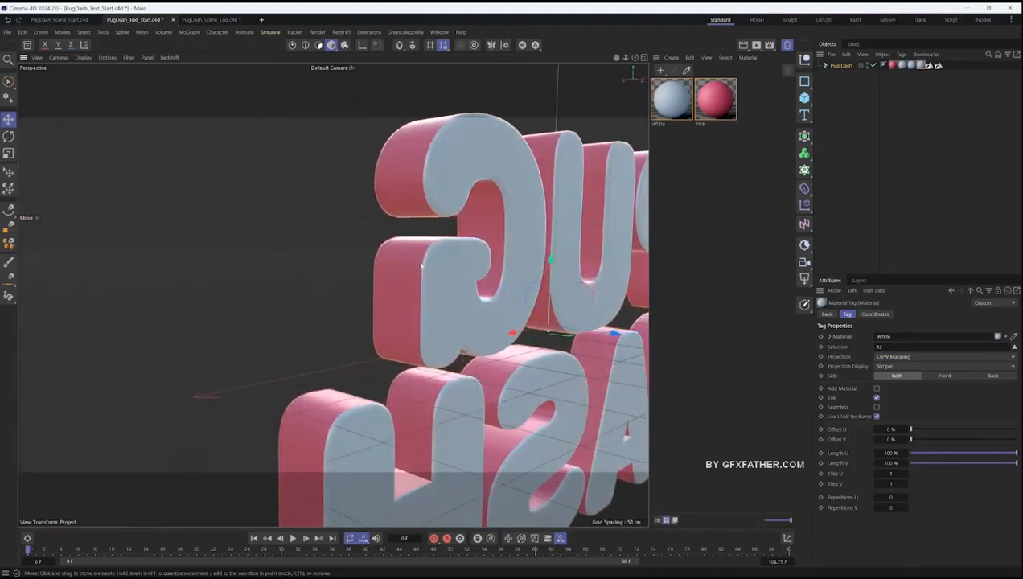
# - Set the third White material tag's selection back to R1 and view the title from the front
pyautogui.click(884, 347)
pyautogui.press('BackSpace')
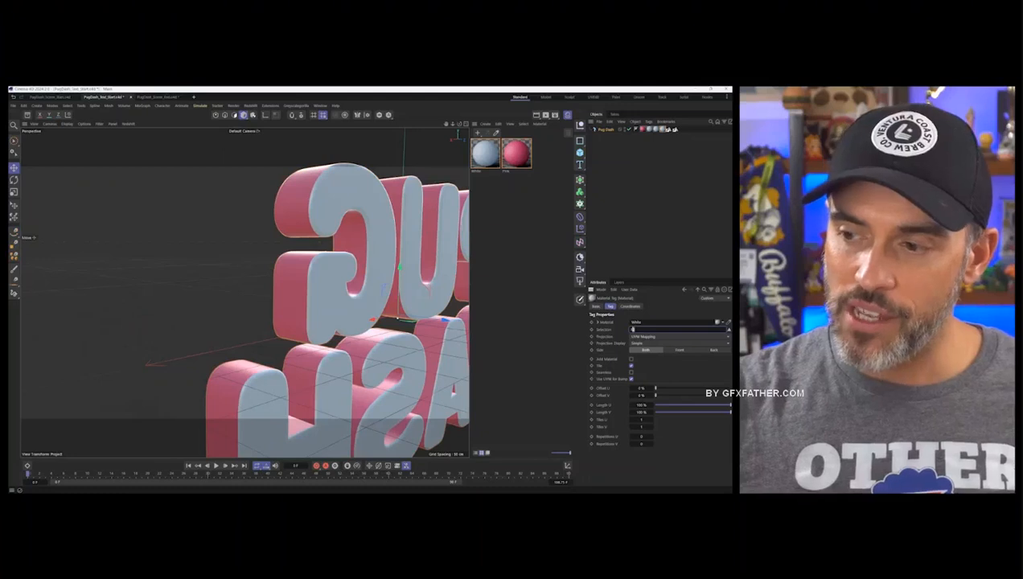
pyautogui.write('1')
pyautogui.press('Return')
pyautogui.keyDown('alt'); pyautogui.moveTo(277, 308); pyautogui.dragTo(369, 301); pyautogui.keyUp('alt')
pyautogui.keyDown('alt'); pyautogui.moveTo(370, 302); pyautogui.dragTo(230, 316, button='right'); pyautogui.keyUp('alt')
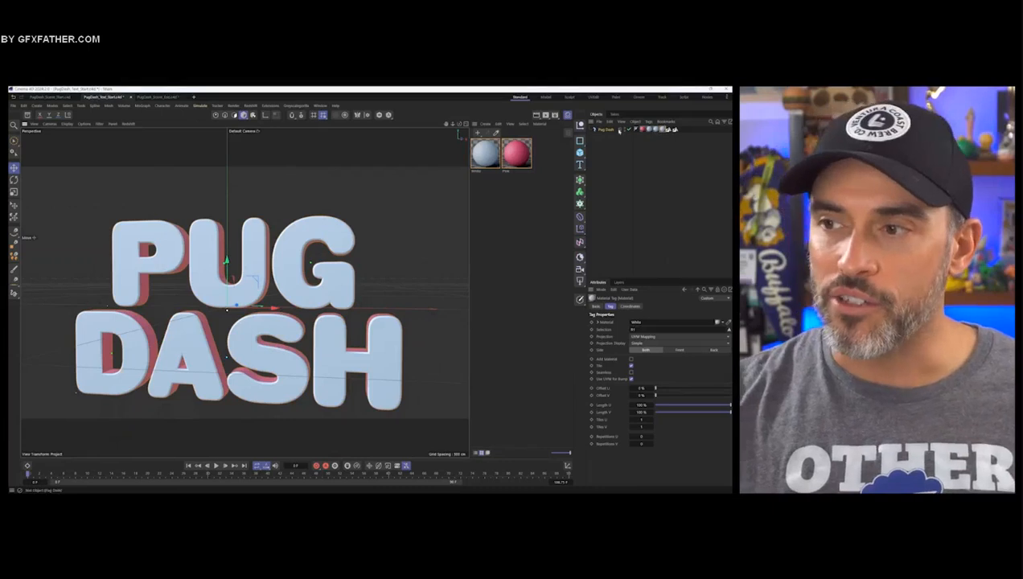
# - Turn off the Start Cap and End Cap polygon selections of the Pug Dash text
pyautogui.click(607, 129)
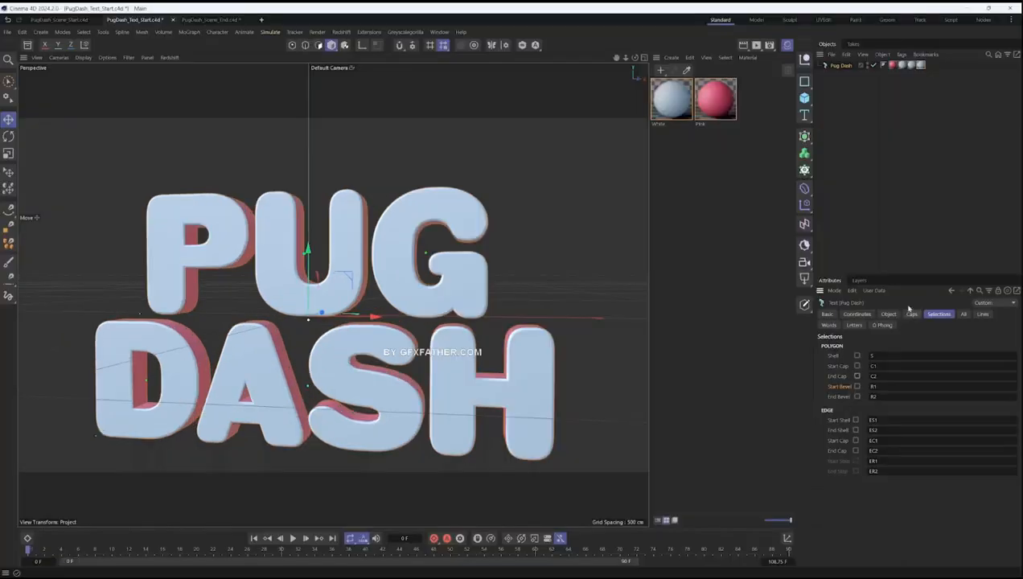
# - Identify the Pug Dash text's third White material tag, which is restricted to the start bevel, and delete it
pyautogui.click(901, 65)
pyautogui.click(879, 347)
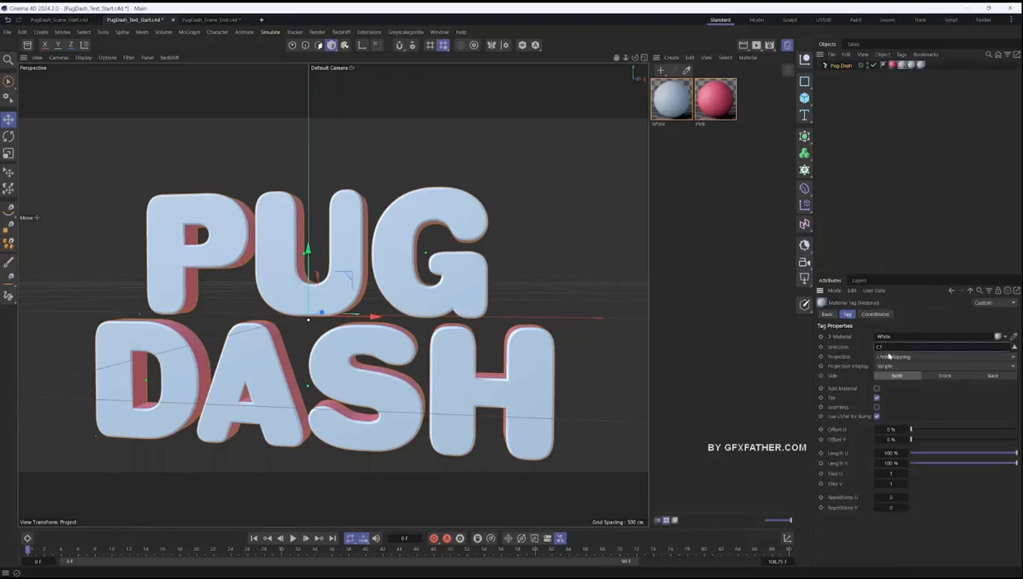
pyautogui.click(911, 66)
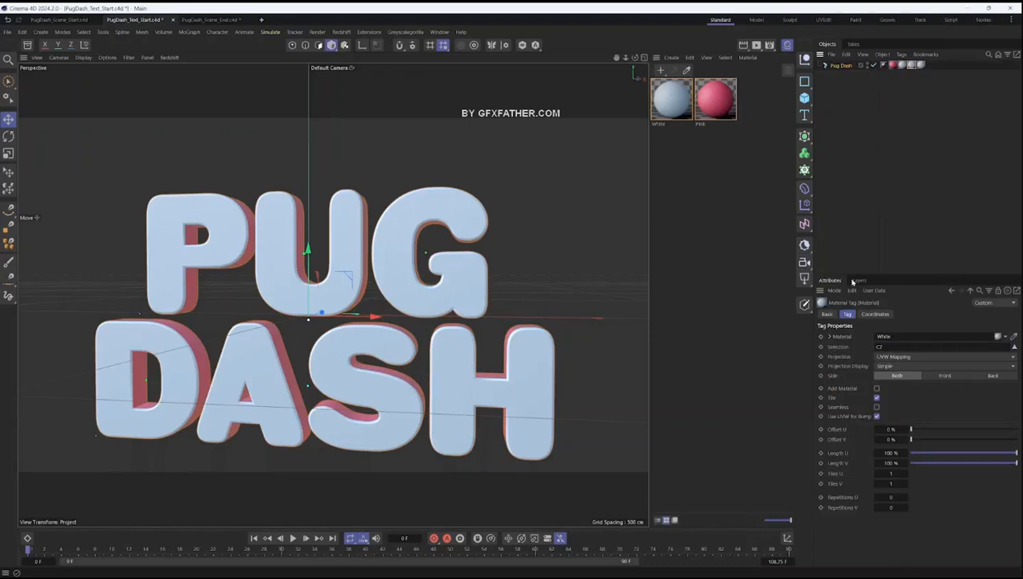
pyautogui.click(917, 66)
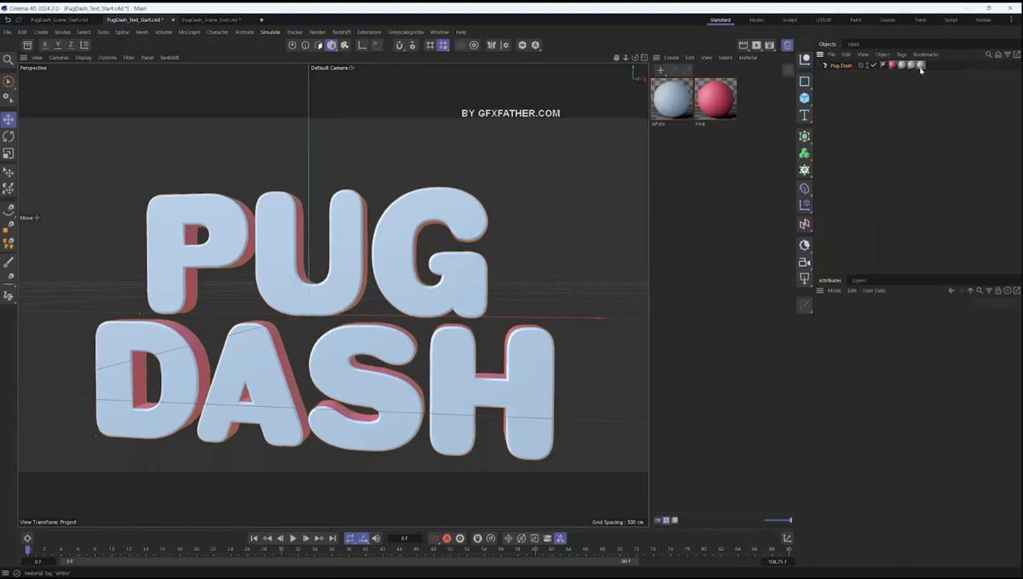
pyautogui.click(915, 74)
pyautogui.keyDown('alt'); pyautogui.moveTo(421, 254); pyautogui.dragTo(389, 296); pyautogui.keyUp('alt')
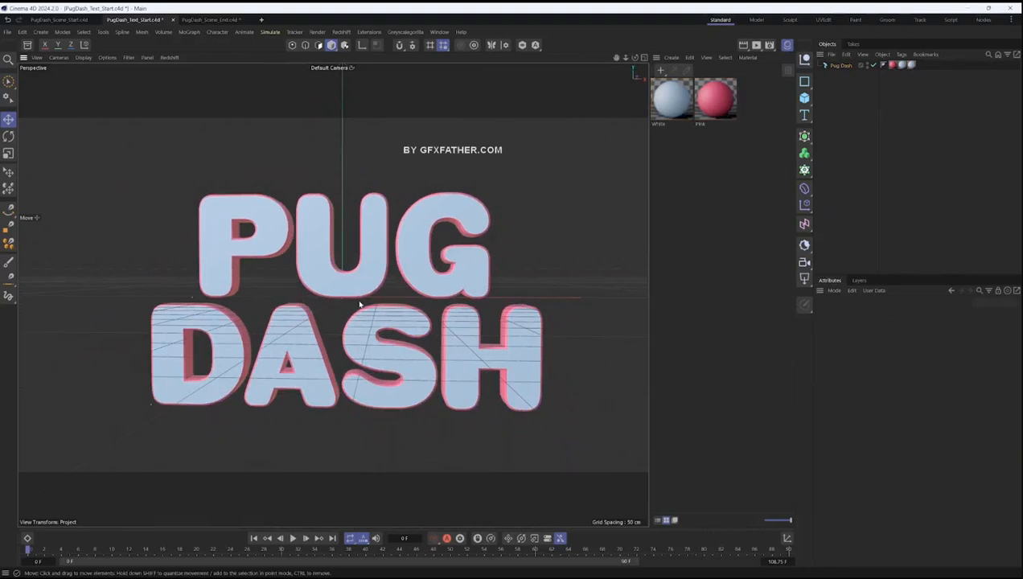
# - Hide the Material Manager and increase the Pug Dash text's round bevel size to about 4 cm
pyautogui.click(786, 47)
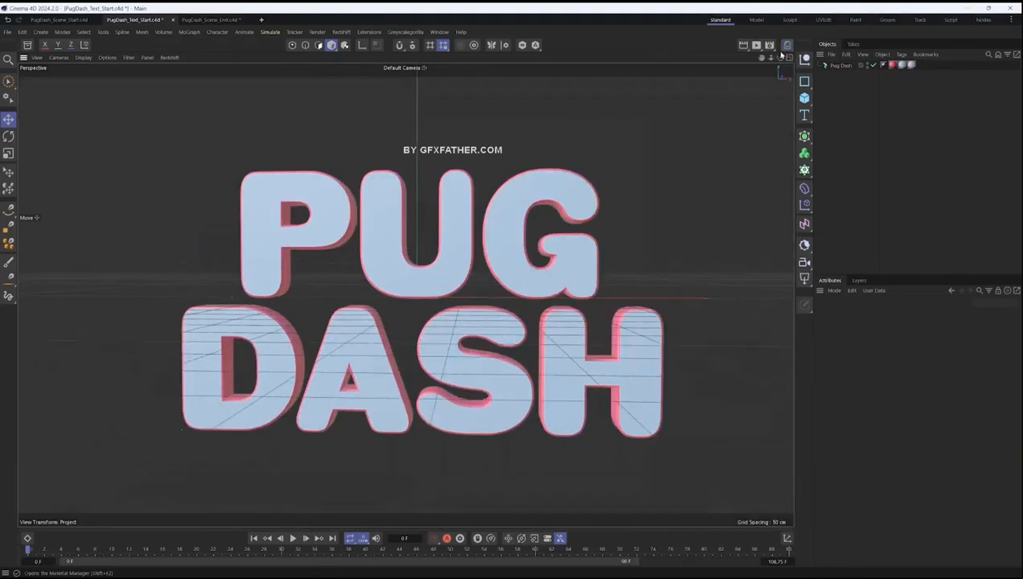
pyautogui.scroll(1, 505, 233)
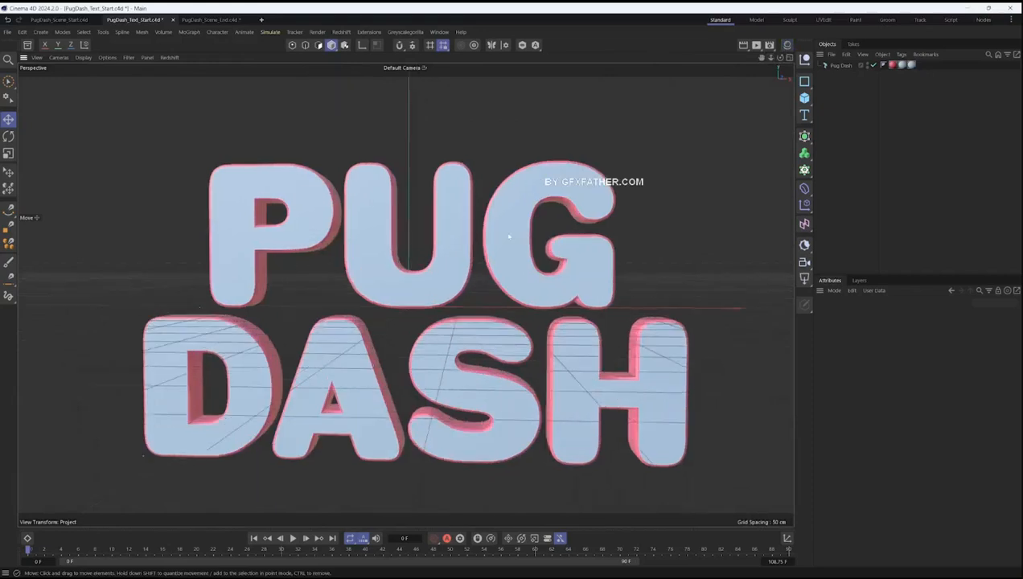
pyautogui.click(840, 65)
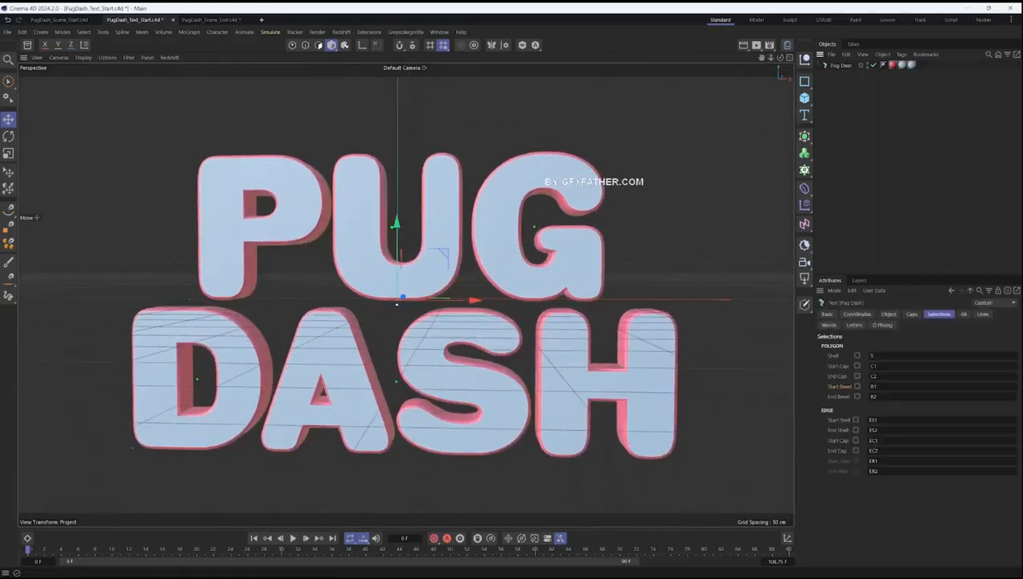
pyautogui.click(911, 314)
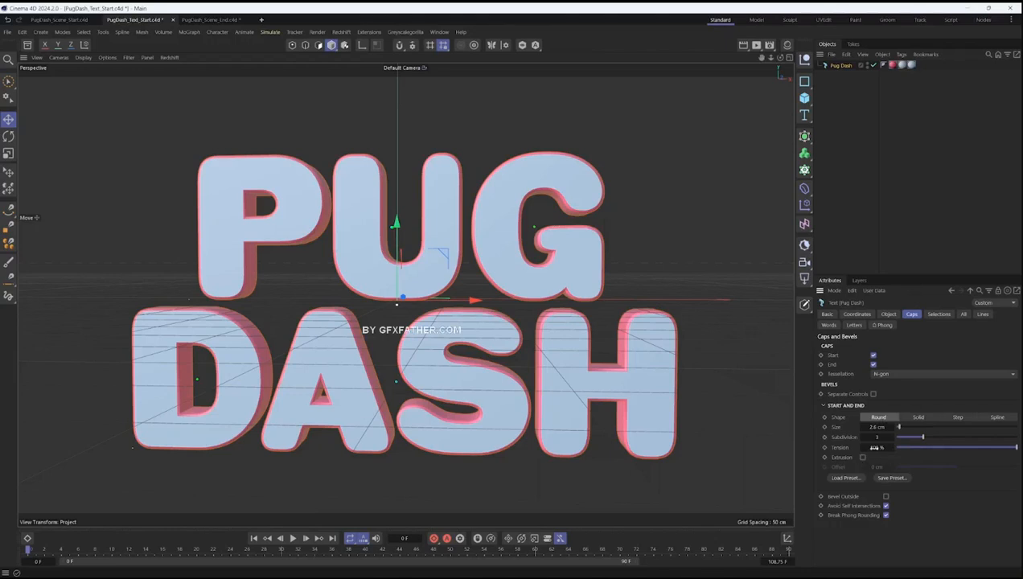
pyautogui.moveTo(901, 427)
pyautogui.mouseDown()
pyautogui.moveTo(938, 429)
pyautogui.moveTo(900, 430)
pyautogui.mouseUp()
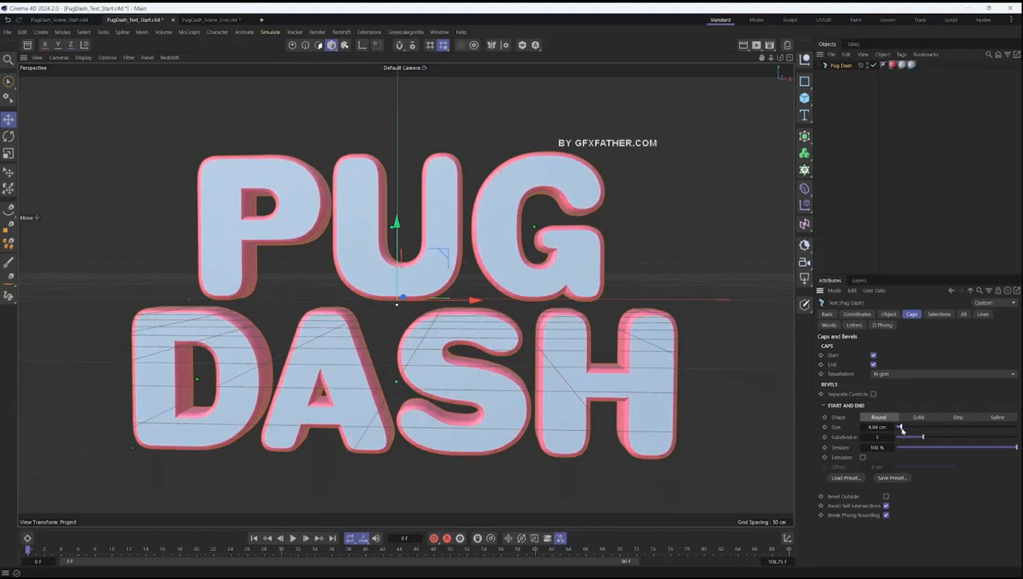
# - Try the Flat - Angled bevel preset on the Pug Dash text and inspect the letter edges up close
pyautogui.click(845, 478)
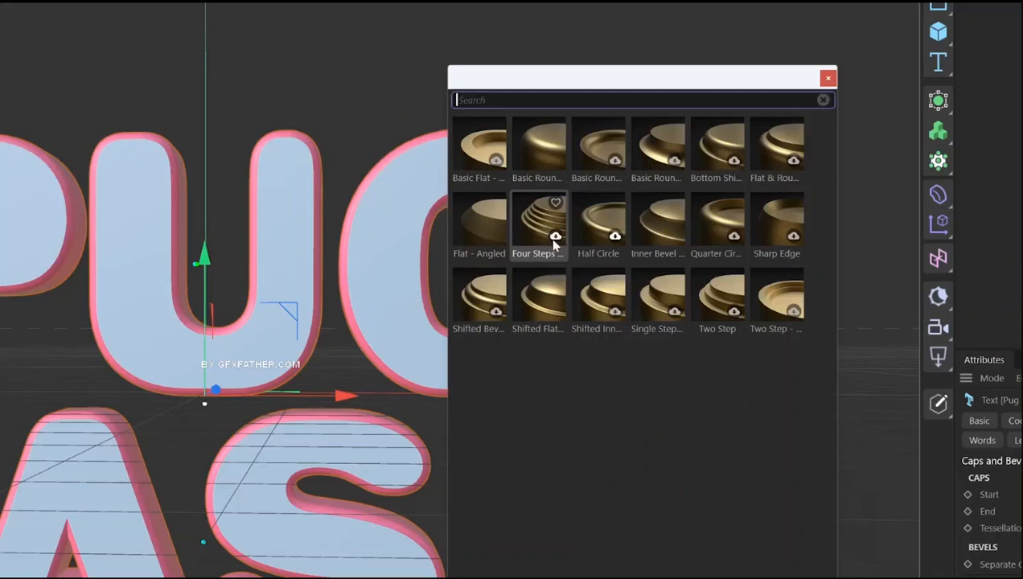
pyautogui.click(480, 232)
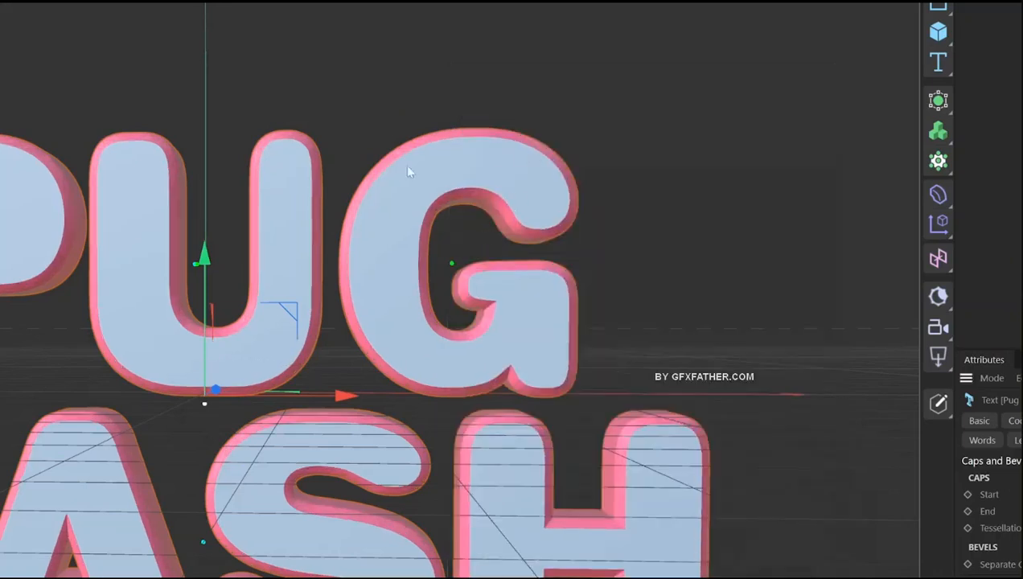
pyautogui.keyDown('alt'); pyautogui.moveTo(438, 165); pyautogui.dragTo(463, 178); pyautogui.keyUp('alt')
pyautogui.scroll(7, 452, 164)
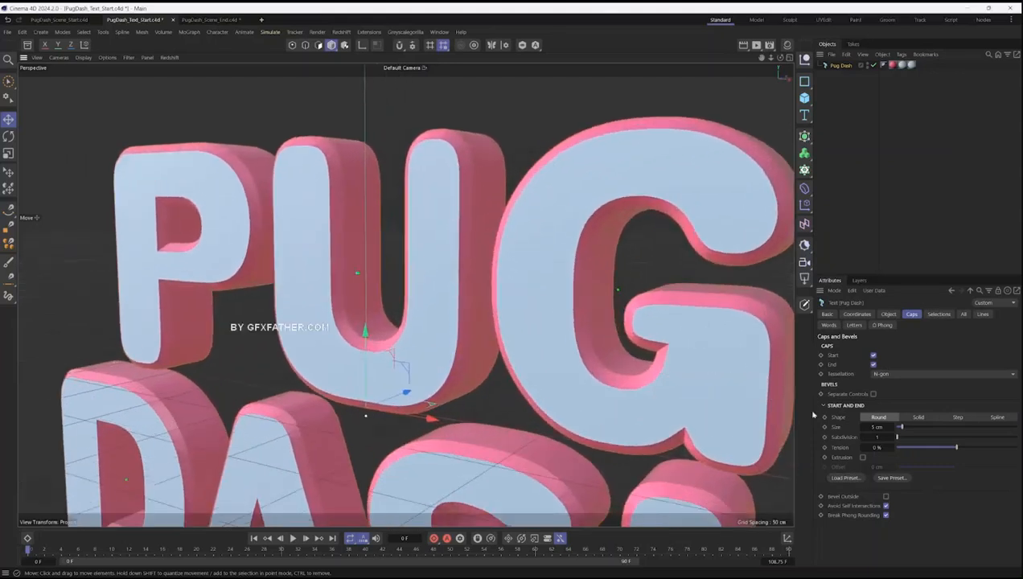
# - Load the first Basic Round bevel preset onto the Pug Dash text and inspect the rounded edges
pyautogui.click(845, 478)
pyautogui.moveTo(841, 258); pyautogui.dragTo(532, 155)
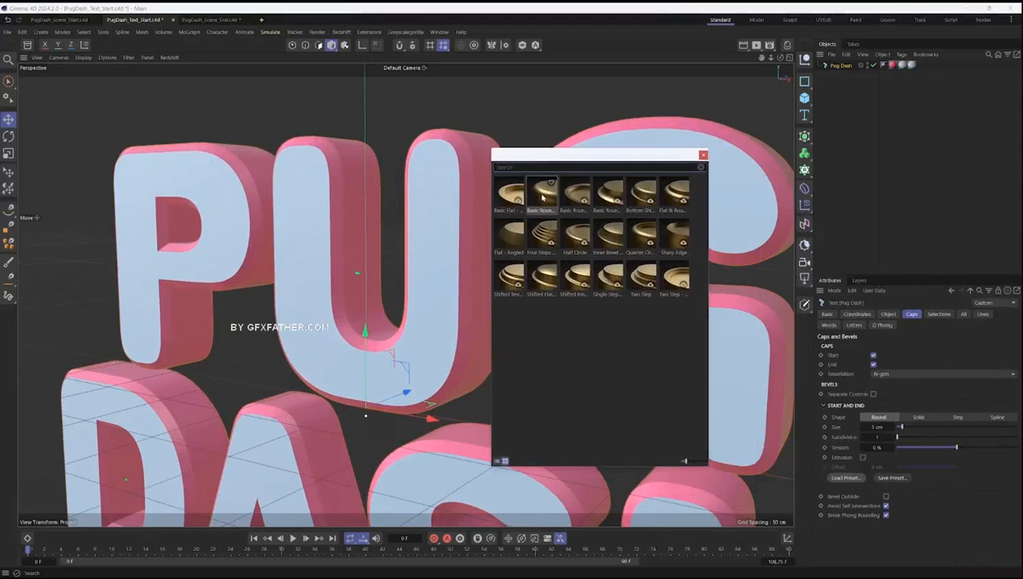
pyautogui.doubleClick(541, 201)
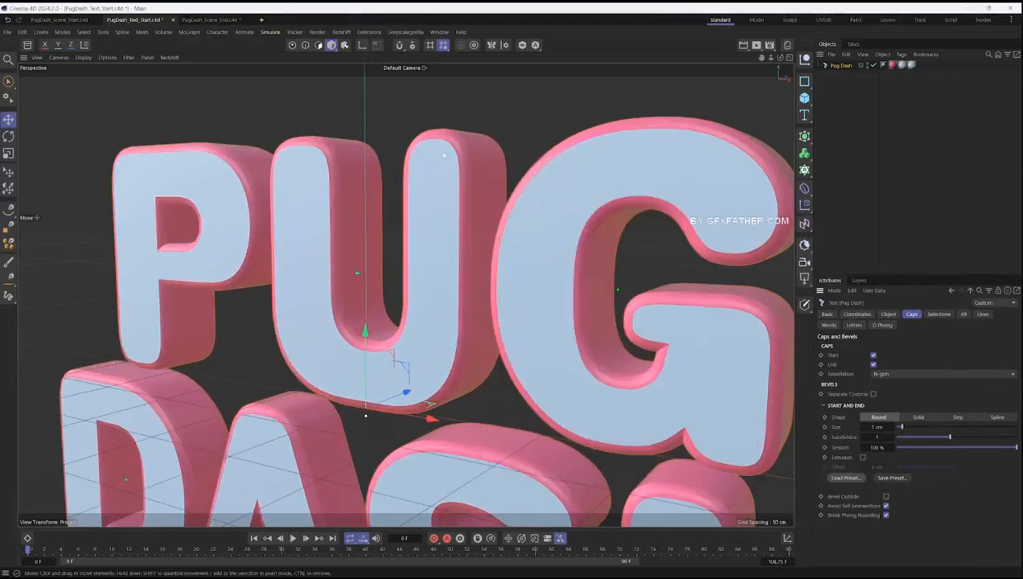
pyautogui.keyDown('alt'); pyautogui.moveTo(446, 155); pyautogui.dragTo(521, 157); pyautogui.keyUp('alt')
pyautogui.keyDown('alt'); pyautogui.moveTo(521, 157); pyautogui.dragTo(454, 196, button='right'); pyautogui.keyUp('alt')
pyautogui.keyDown('alt'); pyautogui.moveTo(454, 196); pyautogui.dragTo(452, 182, button='middle'); pyautogui.keyUp('alt')
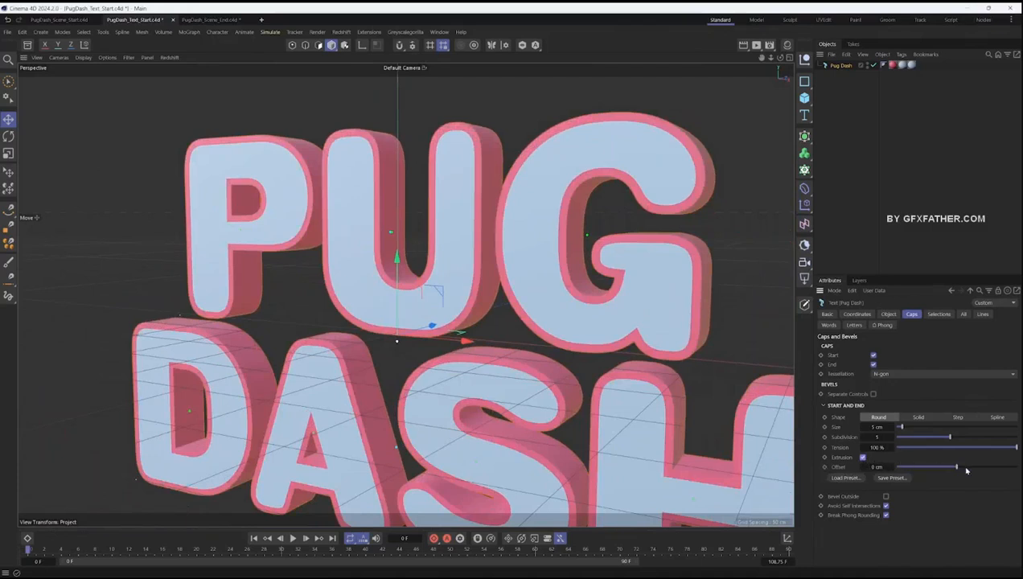
# - Enable bevel extrusion on the Pug Dash text with an offset of about 30 cm and view it from the side
pyautogui.moveTo(956, 468)
pyautogui.mouseDown()
pyautogui.moveTo(941, 471)
pyautogui.moveTo(975, 467)
pyautogui.mouseUp()
pyautogui.scroll(2, 563, 421)
pyautogui.scroll(-3, 562, 422)
pyautogui.keyDown('alt'); pyautogui.moveTo(563, 422); pyautogui.dragTo(493, 388); pyautogui.keyUp('alt')
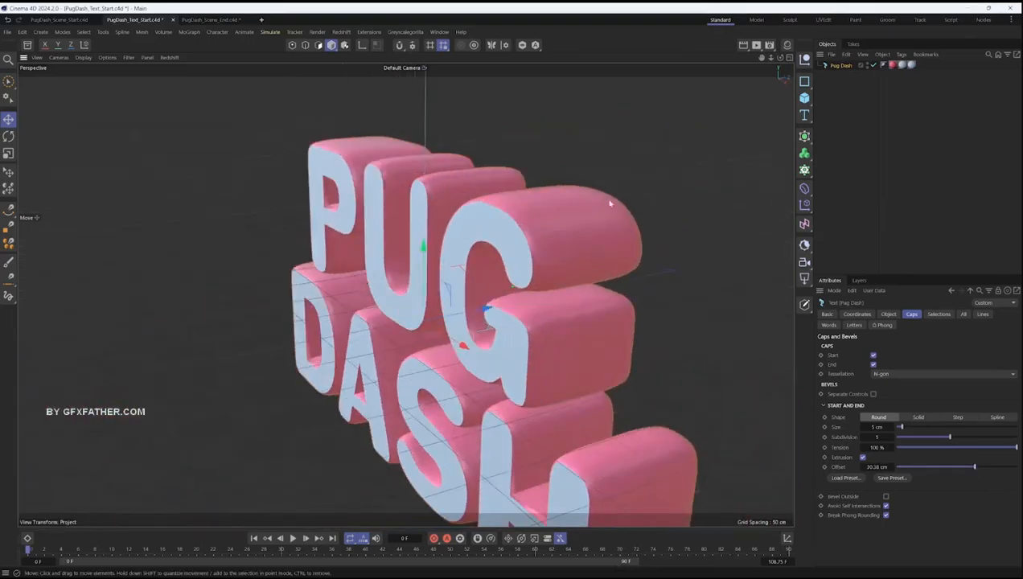
# - Reduce the Pug Dash text's depth to 5 cm and its bevel extrusion offset to about 14 cm
pyautogui.click(889, 315)
pyautogui.moveTo(924, 355)
pyautogui.mouseDown()
pyautogui.moveTo(894, 349)
pyautogui.moveTo(920, 349)
pyautogui.mouseUp()
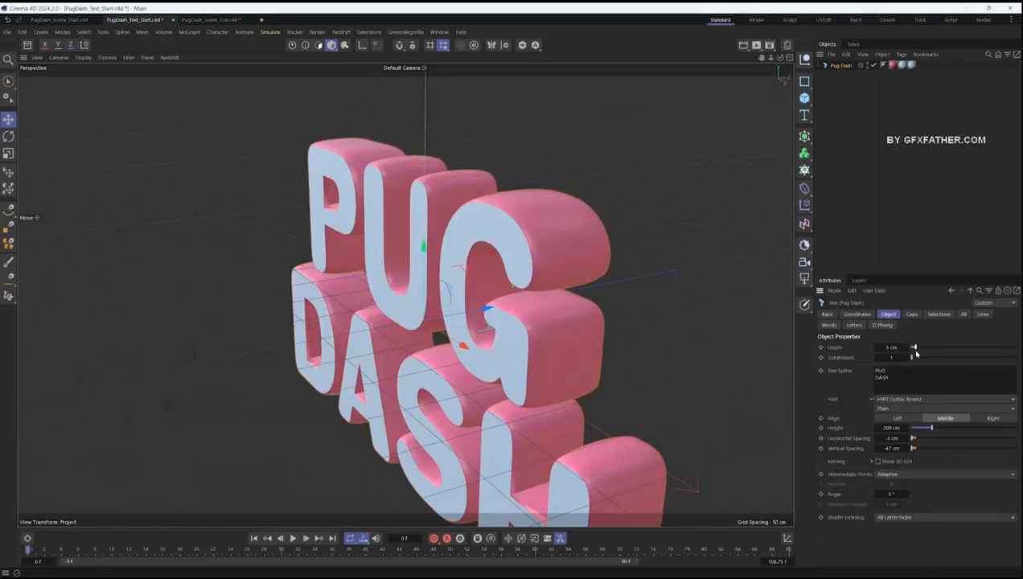
pyautogui.click(911, 314)
pyautogui.moveTo(973, 466)
pyautogui.mouseDown()
pyautogui.moveTo(941, 466)
pyautogui.moveTo(965, 467)
pyautogui.mouseUp()
pyautogui.keyDown('alt'); pyautogui.moveTo(726, 413); pyautogui.dragTo(582, 381); pyautogui.keyUp('alt')
pyautogui.scroll(-3, 515, 367)
pyautogui.keyDown('alt'); pyautogui.moveTo(582, 381); pyautogui.dragTo(597, 363, button='middle'); pyautogui.keyUp('alt')
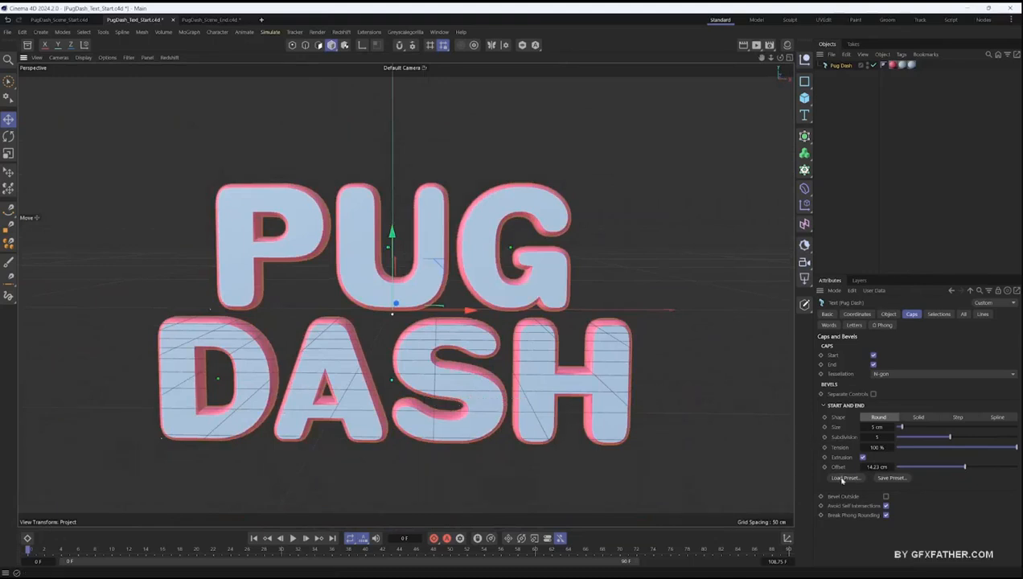
# - Compare the title with and without Bevel Outside and leave the option enabled
pyautogui.click(885, 497)
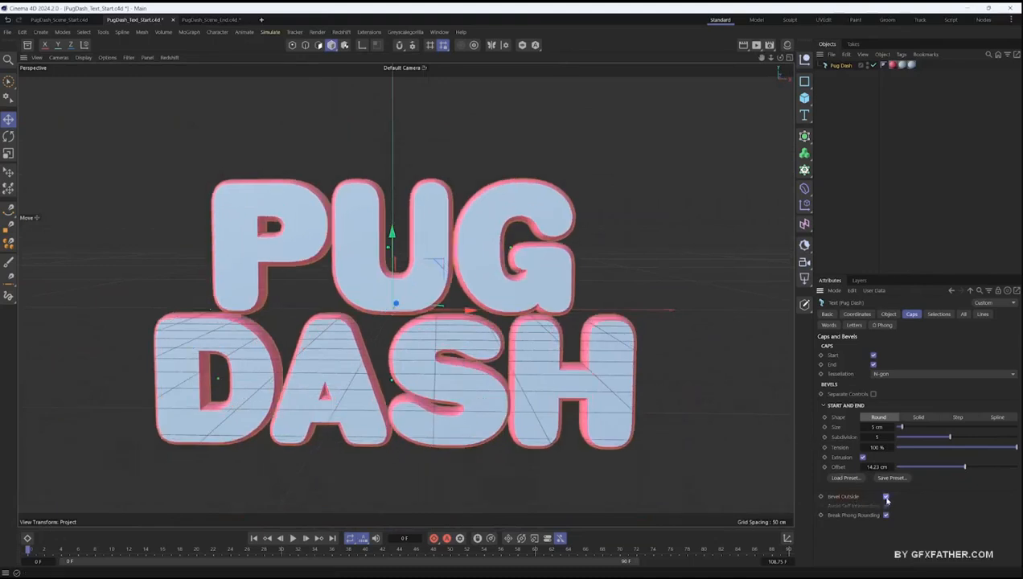
pyautogui.click(885, 497)
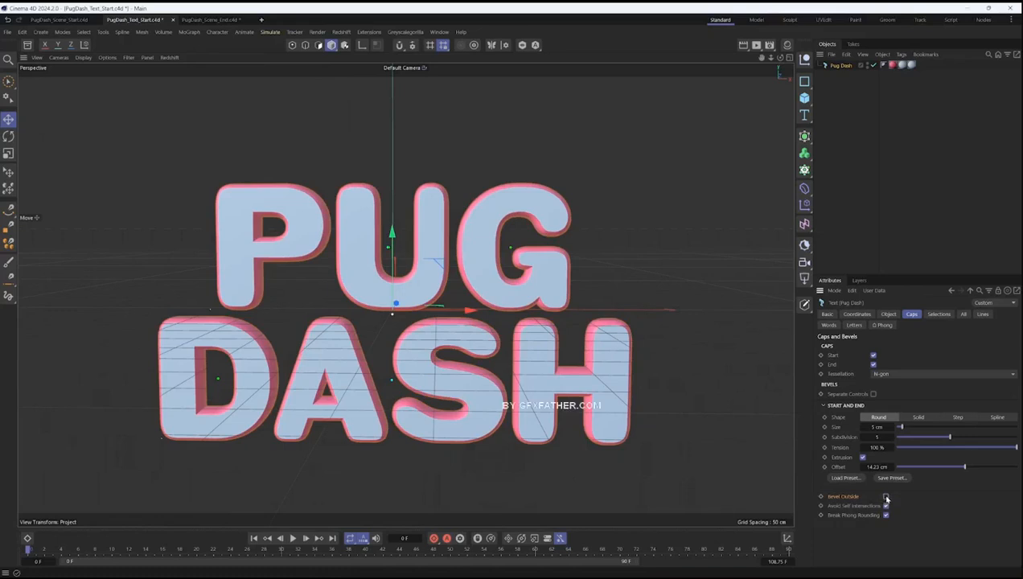
pyautogui.click(886, 497)
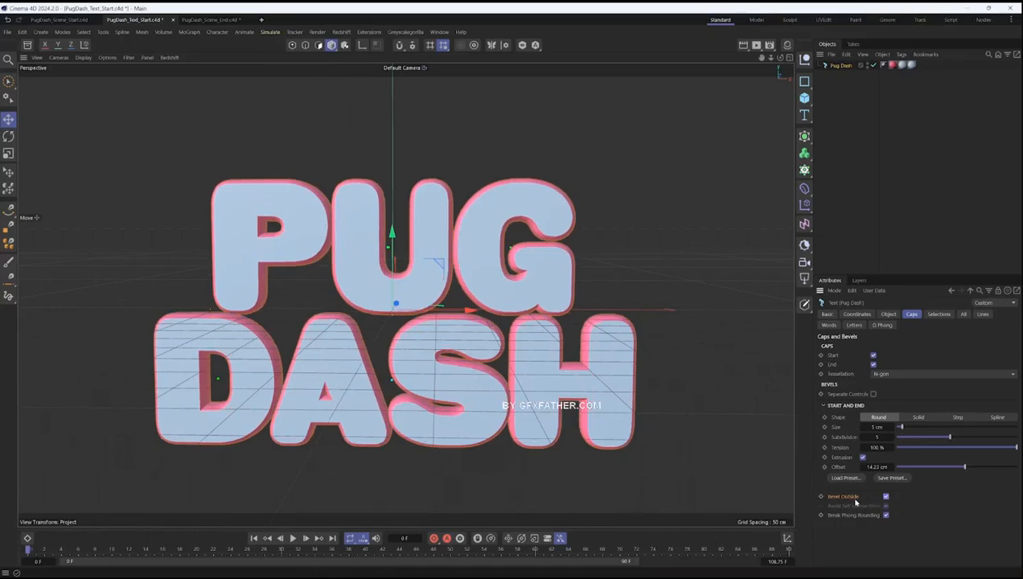
pyautogui.keyDown('alt'); pyautogui.moveTo(391, 384); pyautogui.dragTo(447, 368); pyautogui.keyUp('alt')
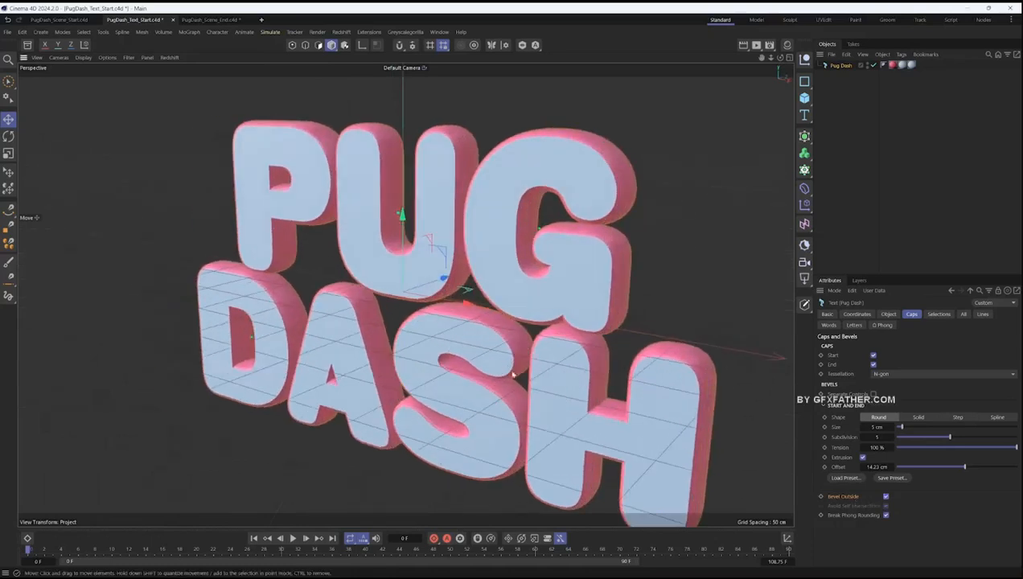
# - Try a bevel tension of -100% with an extrusion offset of about 32 cm and inspect the letters' sides
pyautogui.moveTo(965, 466); pyautogui.dragTo(864, 439)
pyautogui.keyDown('alt'); pyautogui.moveTo(671, 179); pyautogui.dragTo(555, 179); pyautogui.keyUp('alt')
pyautogui.scroll(3, 546, 182)
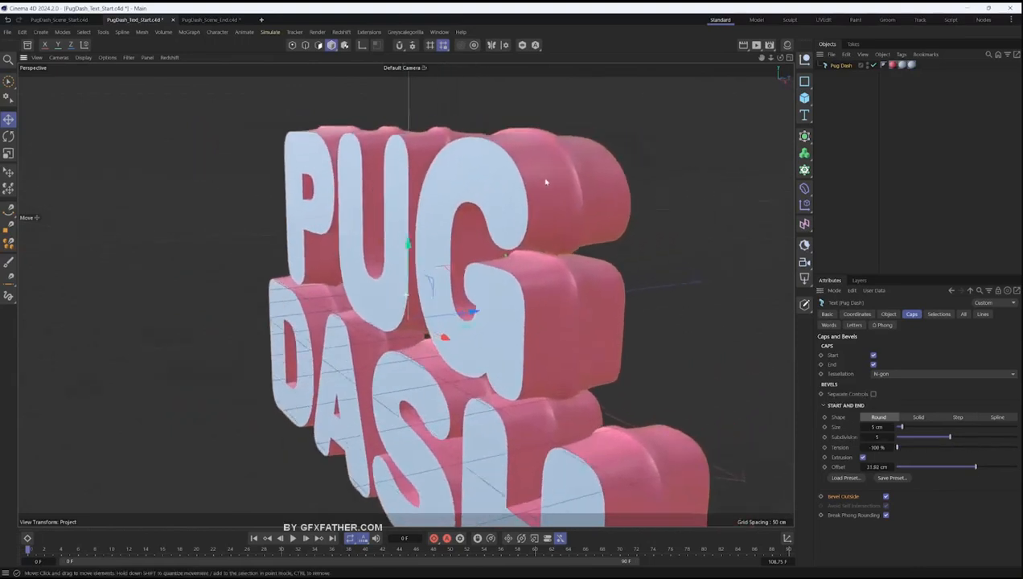
pyautogui.keyDown('alt'); pyautogui.moveTo(546, 183); pyautogui.dragTo(477, 198, button='middle'); pyautogui.keyUp('alt')
pyautogui.scroll(2, 477, 198)
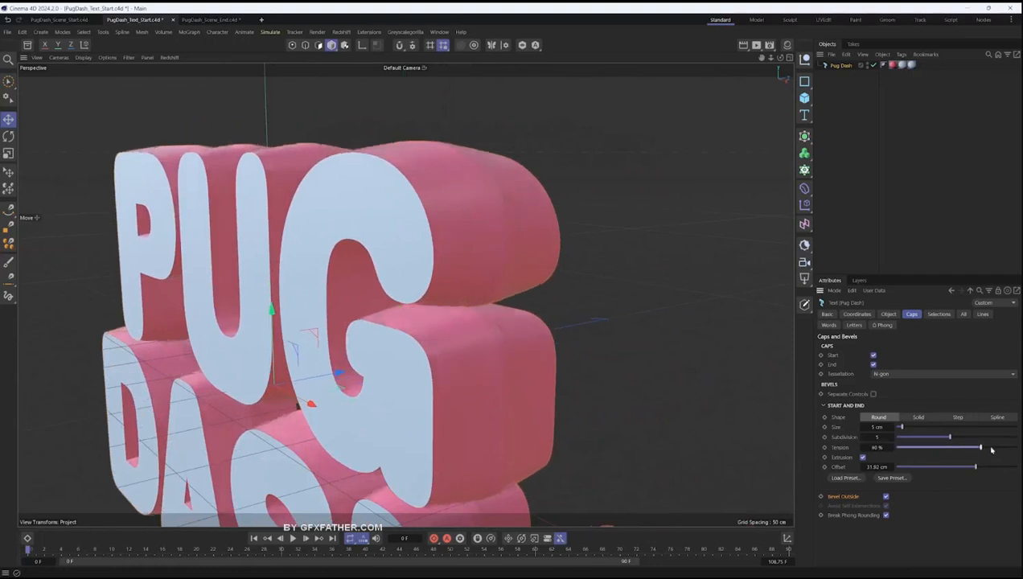
# - Set the bevel tension to 100% and reduce the extrusion offset to about 18 cm, checking the title from the front
pyautogui.moveTo(897, 446); pyautogui.dragTo(1016, 447)
pyautogui.moveTo(877, 447); pyautogui.dragTo(1006, 452)
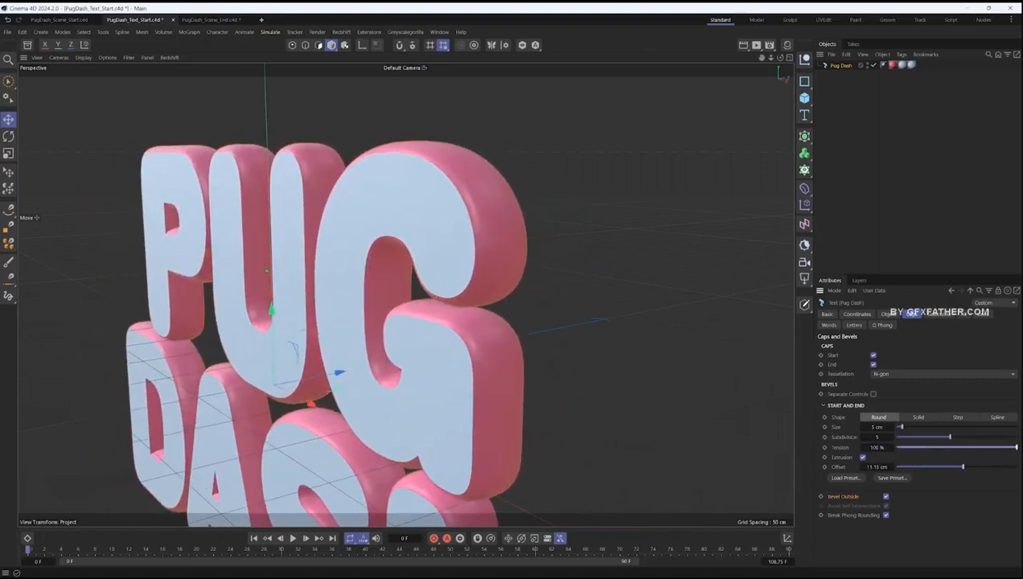
pyautogui.keyDown('alt'); pyautogui.moveTo(450, 411); pyautogui.dragTo(514, 408); pyautogui.keyUp('alt')
pyautogui.scroll(-4, 493, 426)
pyautogui.scroll(-3, 467, 394)
pyautogui.keyDown('alt'); pyautogui.moveTo(408, 414); pyautogui.dragTo(392, 384); pyautogui.keyUp('alt')
pyautogui.scroll(3, 434, 370)
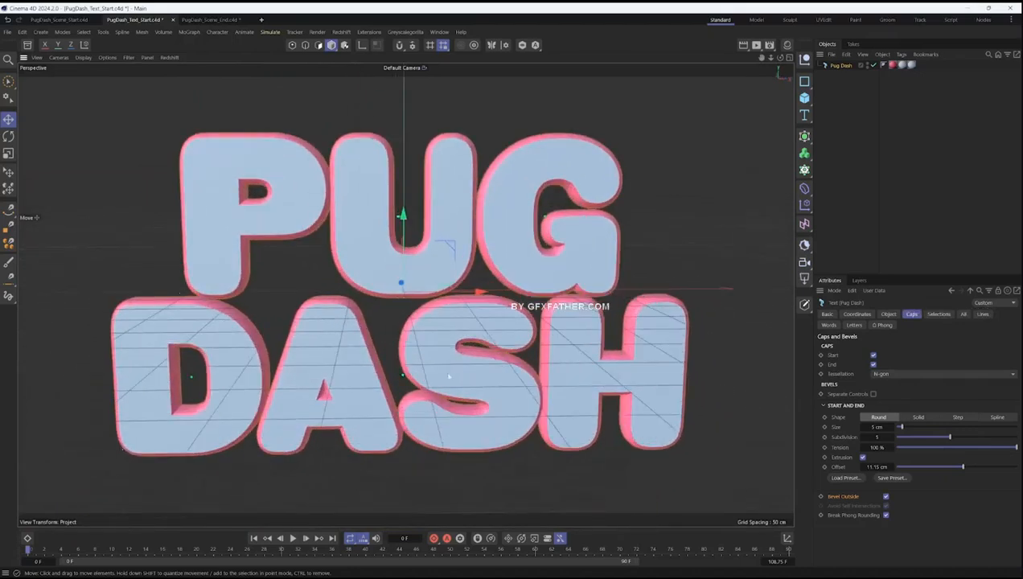
pyautogui.keyDown('alt'); pyautogui.moveTo(457, 377); pyautogui.dragTo(426, 373, button='middle'); pyautogui.keyUp('alt')
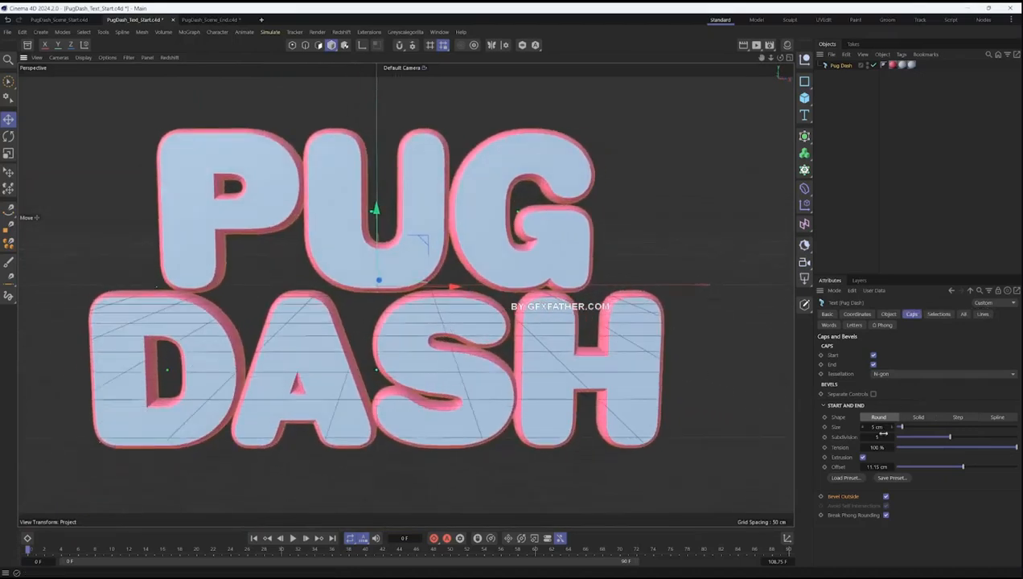
pyautogui.moveTo(965, 468); pyautogui.dragTo(969, 470)
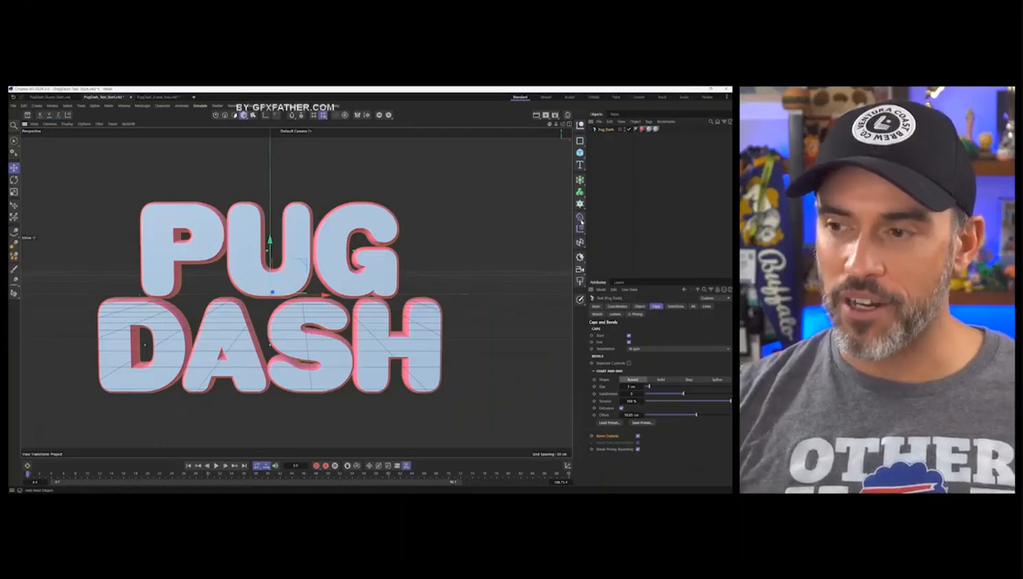
# - Add a Wrap deformer and make it a child of the Pug Dash text
pyautogui.click(580, 217)
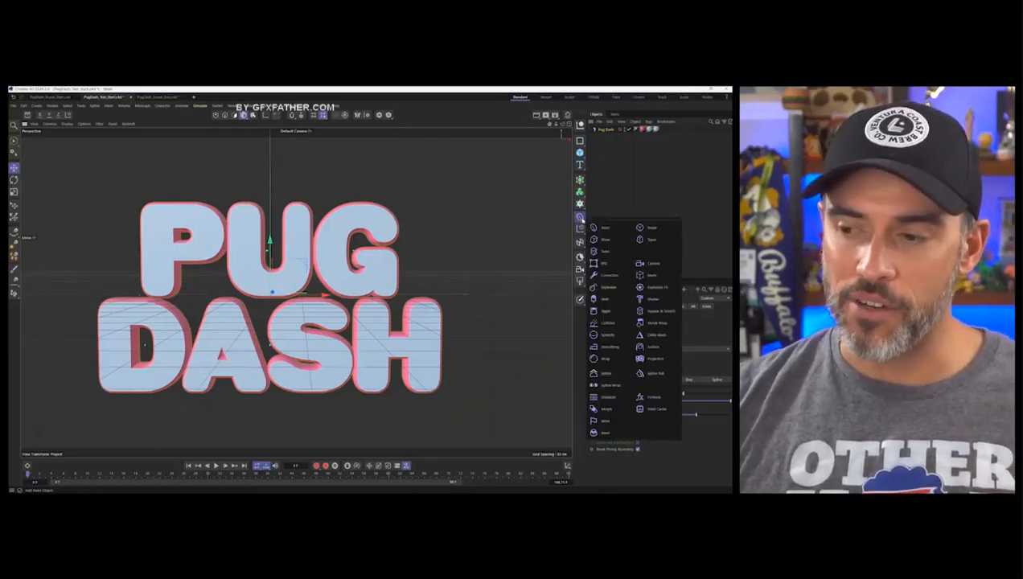
pyautogui.click(603, 358)
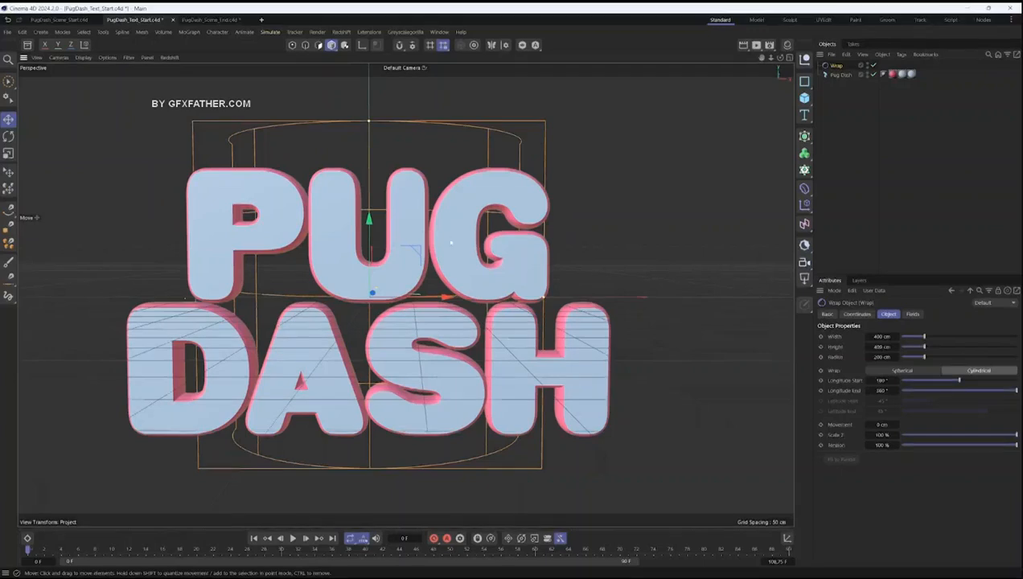
pyautogui.moveTo(451, 242)
pyautogui.keyDown('alt'); pyautogui.mouseDown()
pyautogui.moveTo(324, 267)
pyautogui.moveTo(359, 257)
pyautogui.moveTo(506, 277)
pyautogui.moveTo(482, 272)
pyautogui.moveTo(456, 241)
pyautogui.mouseUp(); pyautogui.keyUp('alt')
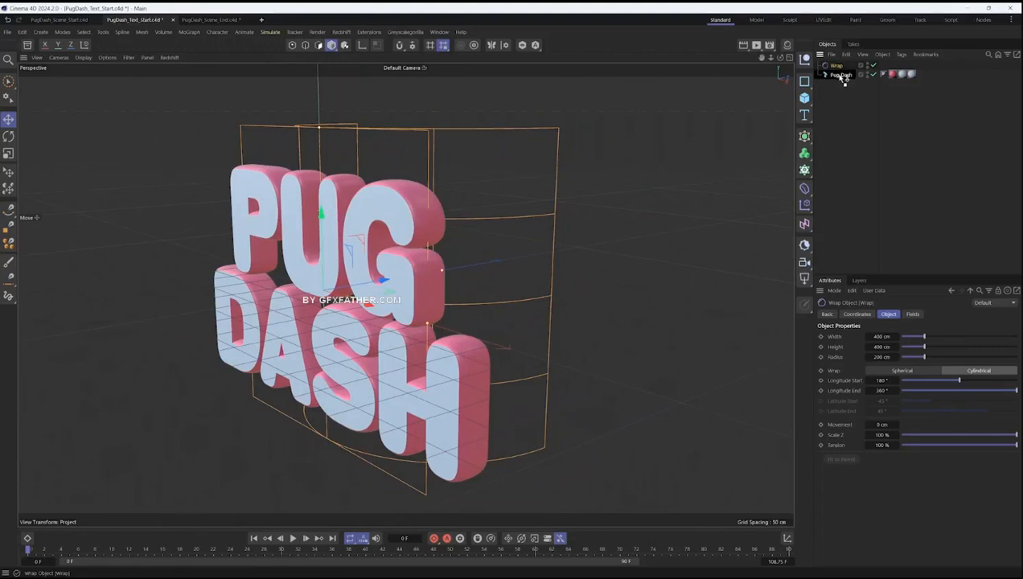
pyautogui.moveTo(843, 77); pyautogui.dragTo(841, 76)
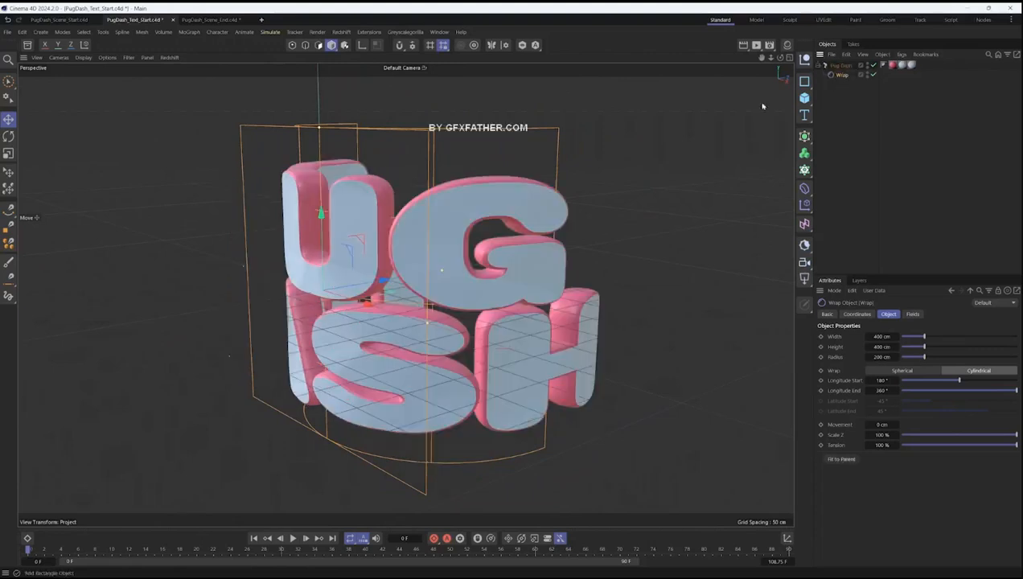
# - Enlarge the Wrap deformer around the title to about 614 cm width, 606 cm height and 321 cm radius
pyautogui.keyDown('alt'); pyautogui.moveTo(368, 307); pyautogui.dragTo(422, 371); pyautogui.keyUp('alt')
pyautogui.moveTo(519, 298); pyautogui.dragTo(558, 296)
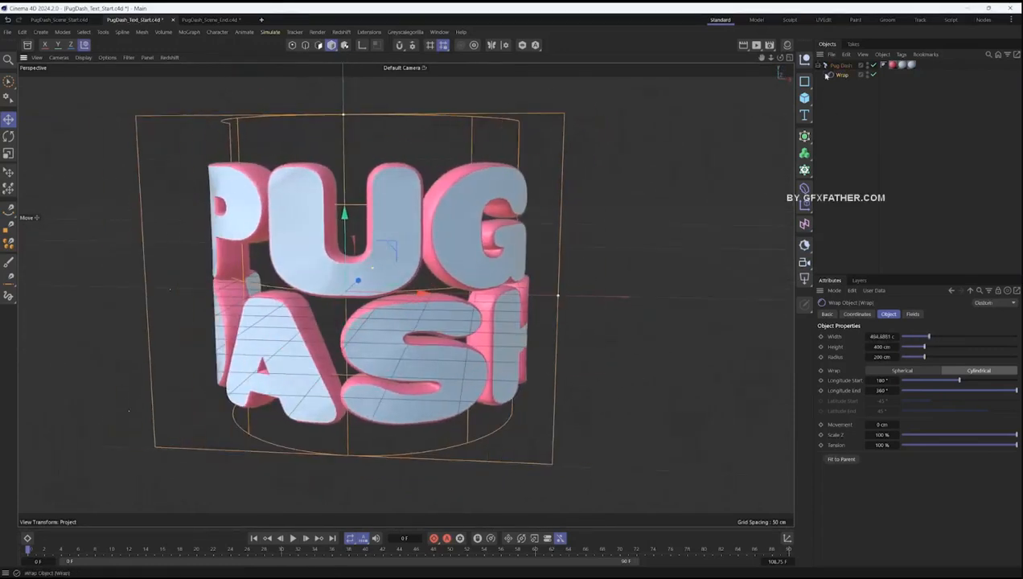
pyautogui.keyDown('alt'); pyautogui.moveTo(494, 354); pyautogui.dragTo(472, 330); pyautogui.keyUp('alt')
pyautogui.scroll(-3, 470, 328)
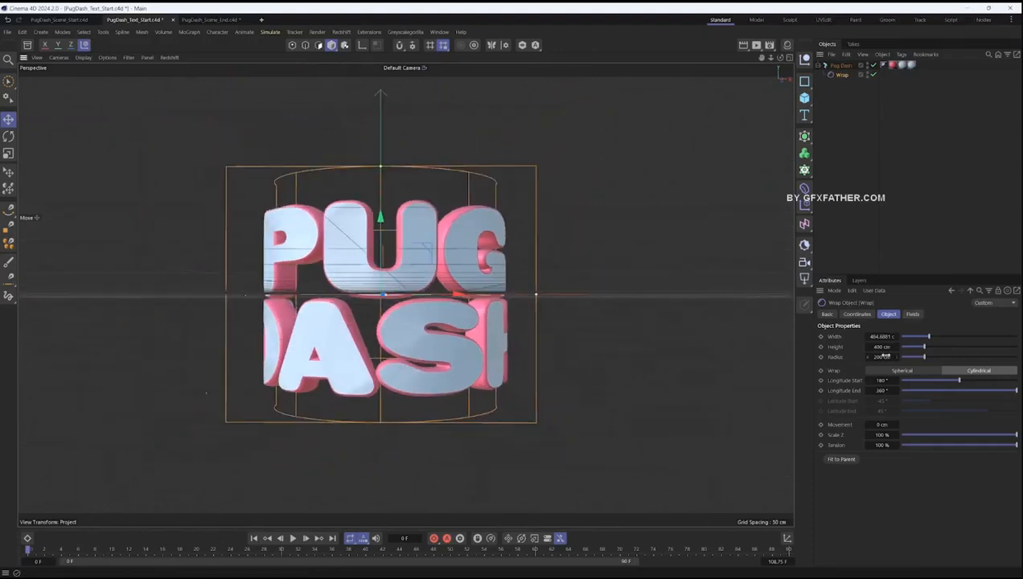
pyautogui.moveTo(947, 338); pyautogui.dragTo(940, 357)
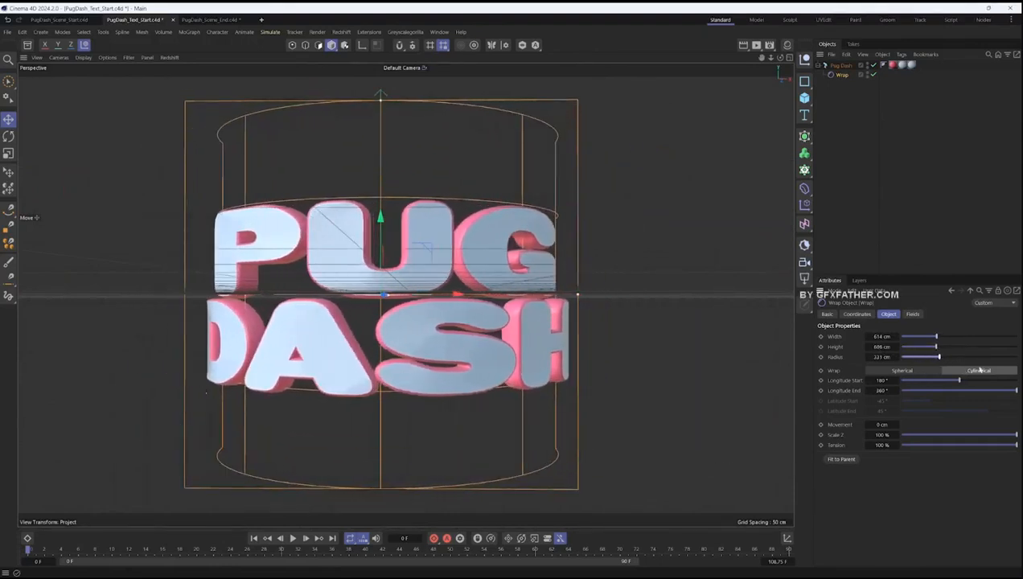
# - Switch the Wrap deformer to Spherical and resize it to about 1059 cm width and 442 cm height
pyautogui.click(904, 371)
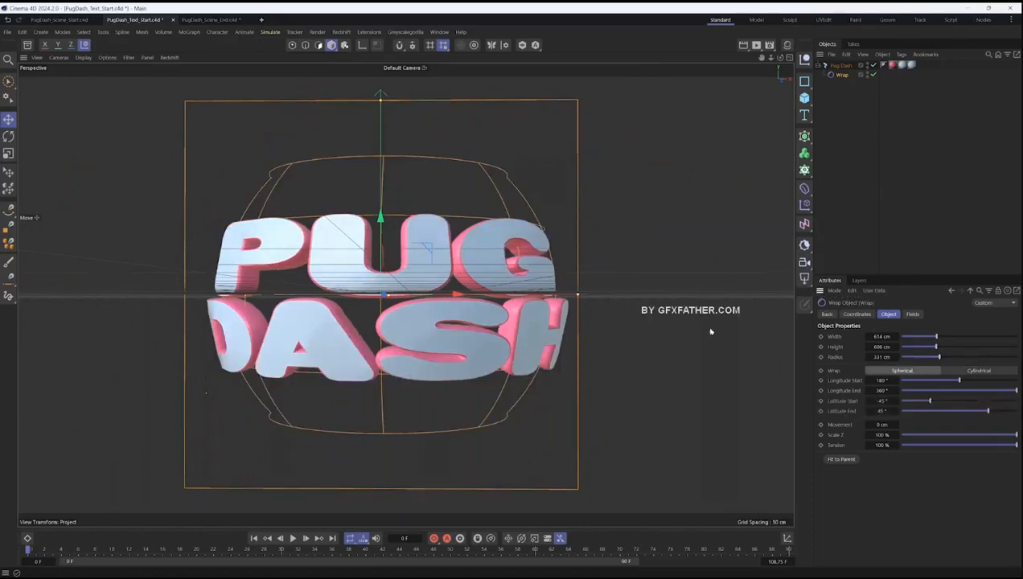
pyautogui.moveTo(582, 300); pyautogui.dragTo(725, 277)
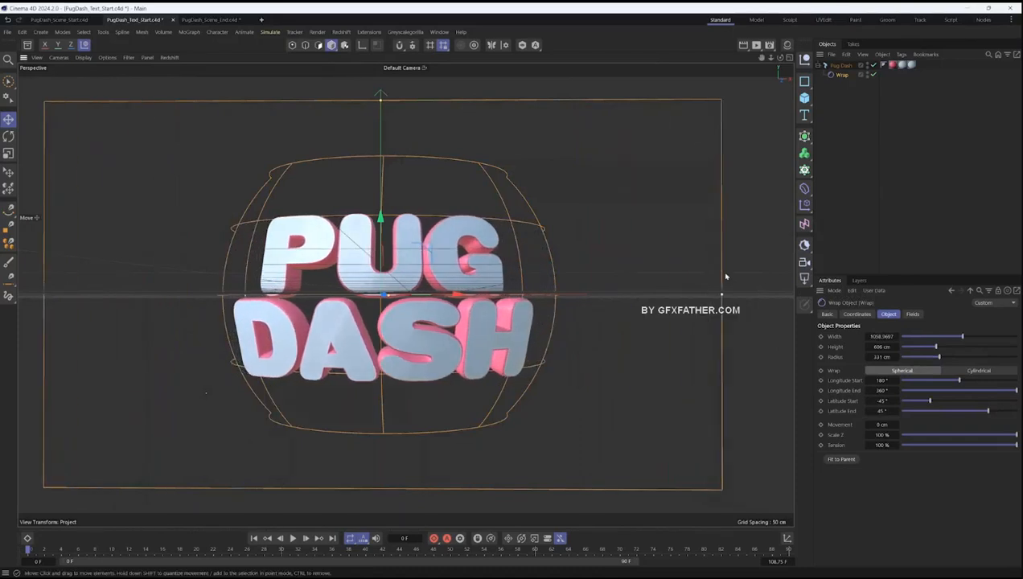
pyautogui.moveTo(375, 101); pyautogui.dragTo(381, 152)
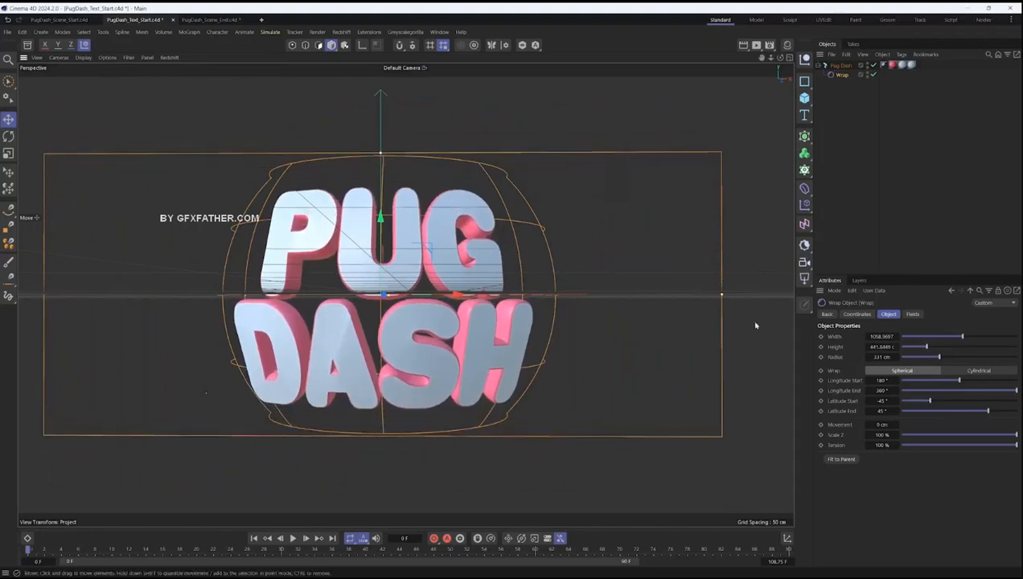
# - Narrow the Wrap deformer's latitude range to -35° and 35° and raise its Scale Z to 135%
pyautogui.moveTo(960, 381); pyautogui.dragTo(1005, 393)
pyautogui.hotkey('ctrl', 'z')
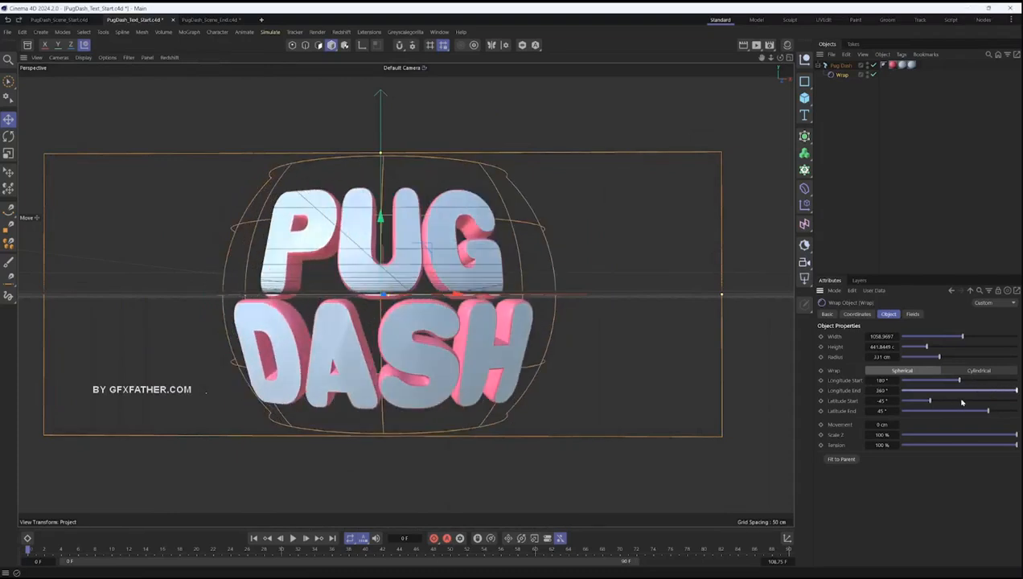
pyautogui.moveTo(927, 401); pyautogui.dragTo(938, 402)
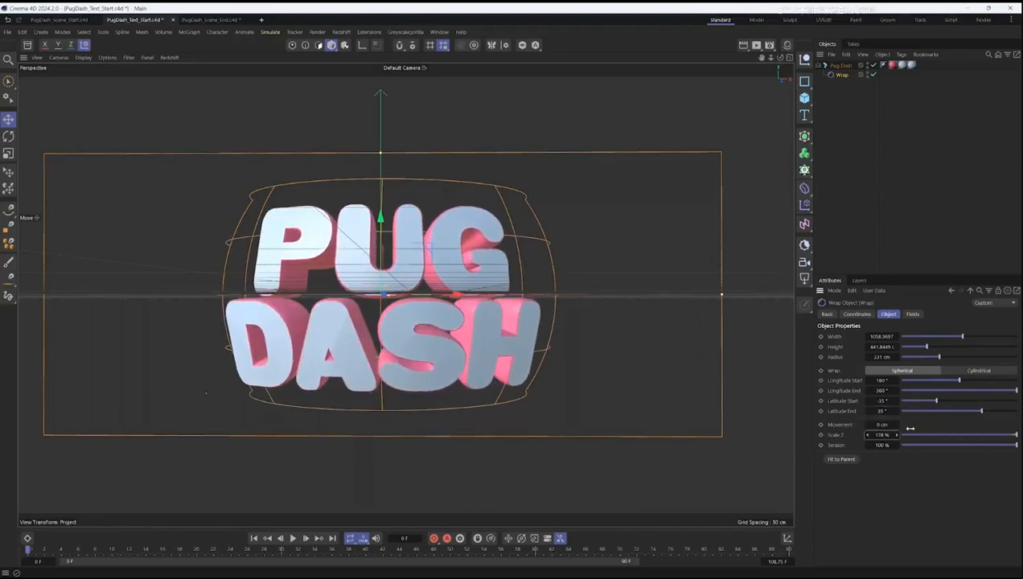
# - Set the Wrap deformer's tension to 70% and widen it to about 1261 cm, checking the curvature from several angles
pyautogui.moveTo(883, 445)
pyautogui.mouseDown()
pyautogui.moveTo(869, 445)
pyautogui.moveTo(896, 443)
pyautogui.mouseUp()
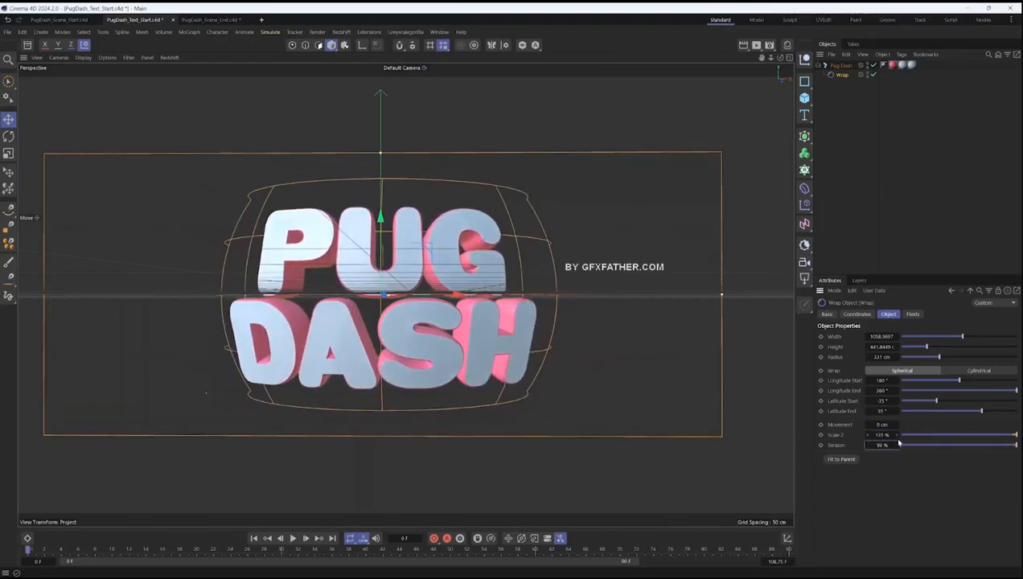
pyautogui.keyDown('alt'); pyautogui.moveTo(446, 330); pyautogui.dragTo(505, 296); pyautogui.keyUp('alt')
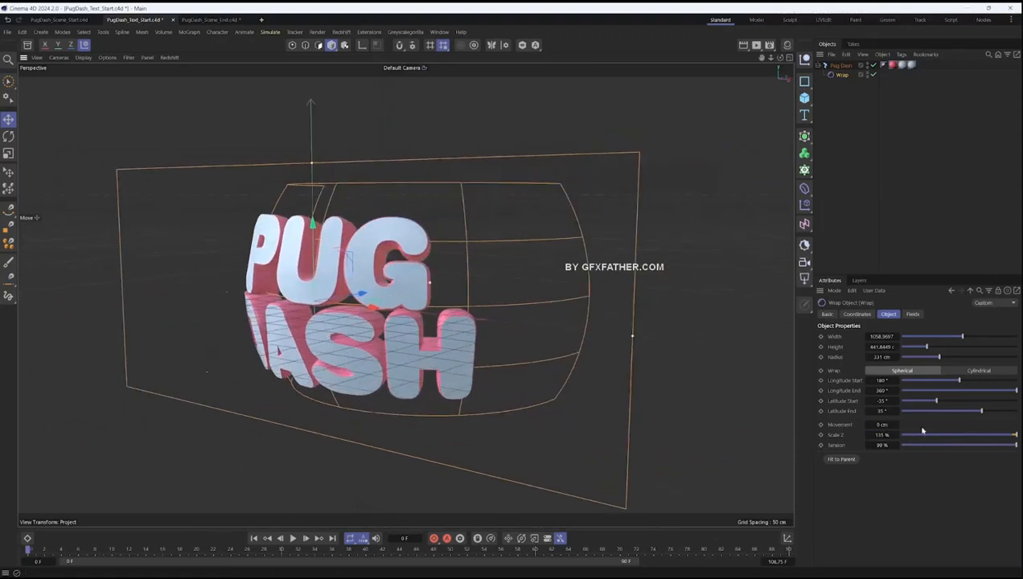
pyautogui.moveTo(872, 447); pyautogui.dragTo(862, 444)
pyautogui.keyDown('alt'); pyautogui.moveTo(281, 337); pyautogui.dragTo(375, 326); pyautogui.keyUp('alt')
pyautogui.keyDown('alt'); pyautogui.moveTo(375, 325); pyautogui.dragTo(406, 326, button='middle'); pyautogui.keyUp('alt')
pyautogui.keyDown('alt'); pyautogui.moveTo(406, 325); pyautogui.dragTo(387, 334); pyautogui.keyUp('alt')
pyautogui.keyDown('alt'); pyautogui.moveTo(386, 333); pyautogui.dragTo(405, 331, button='right'); pyautogui.keyUp('alt')
pyautogui.moveTo(690, 294); pyautogui.dragTo(752, 293)
pyautogui.moveTo(883, 336); pyautogui.dragTo(899, 336)
# - Display the title with Gouraud Shading (Lines) to show the letters' mesh
pyautogui.keyDown('alt'); pyautogui.moveTo(464, 331); pyautogui.dragTo(498, 312); pyautogui.keyUp('alt')
pyautogui.keyDown('alt'); pyautogui.moveTo(365, 327); pyautogui.dragTo(394, 277); pyautogui.keyUp('alt')
pyautogui.keyDown('alt'); pyautogui.moveTo(396, 272); pyautogui.dragTo(490, 255, button='right'); pyautogui.keyUp('alt')
pyautogui.keyDown('alt'); pyautogui.moveTo(490, 255); pyautogui.dragTo(523, 268); pyautogui.keyUp('alt')
pyautogui.keyDown('alt'); pyautogui.moveTo(427, 273); pyautogui.dragTo(322, 283, button='right'); pyautogui.keyUp('alt')
pyautogui.keyDown('alt'); pyautogui.moveTo(318, 286); pyautogui.dragTo(351, 286); pyautogui.keyUp('alt')
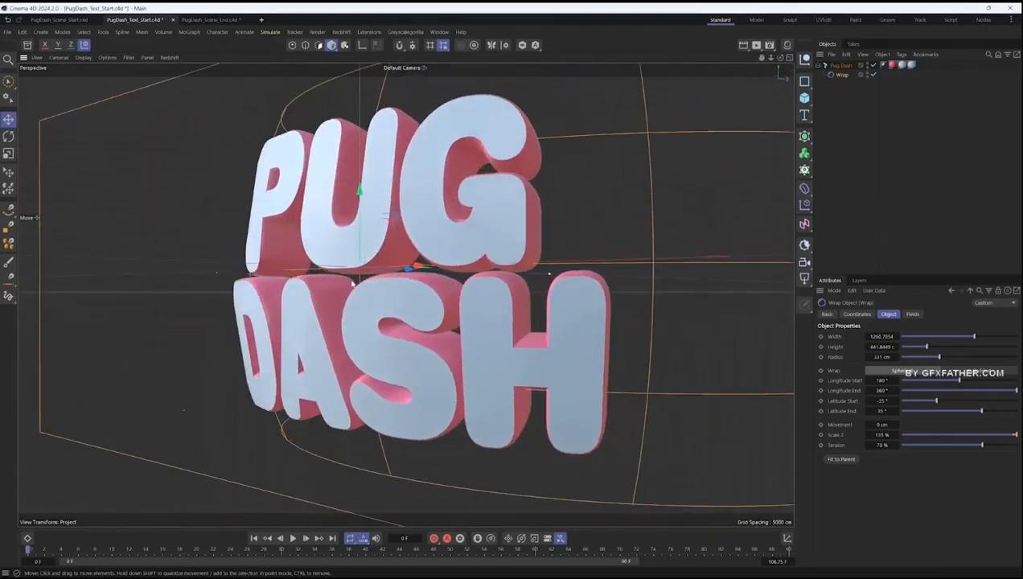
pyautogui.click(107, 58)
pyautogui.moveTo(83, 60)
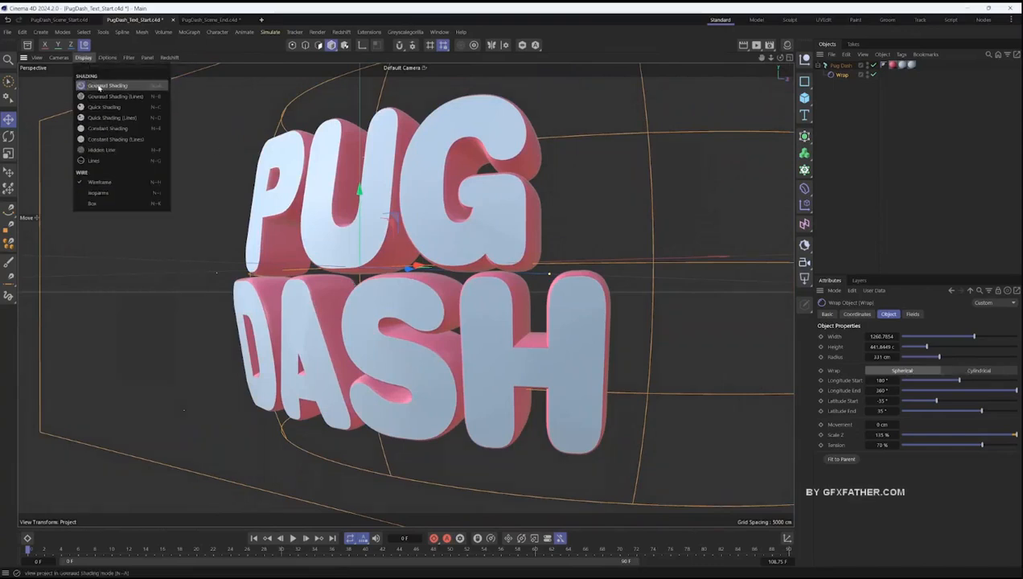
pyautogui.click(120, 97)
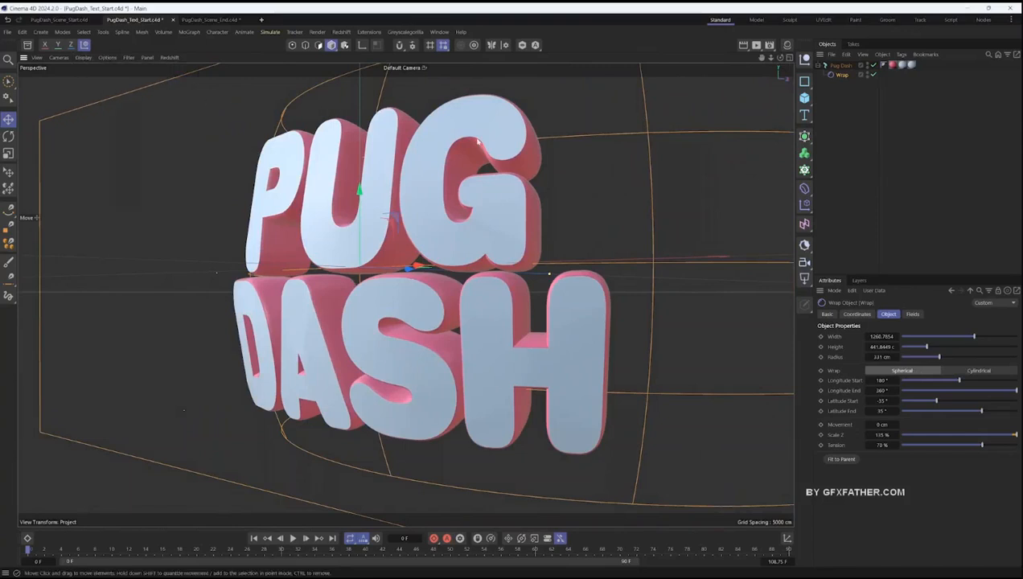
pyautogui.press('n')
pyautogui.press('b')
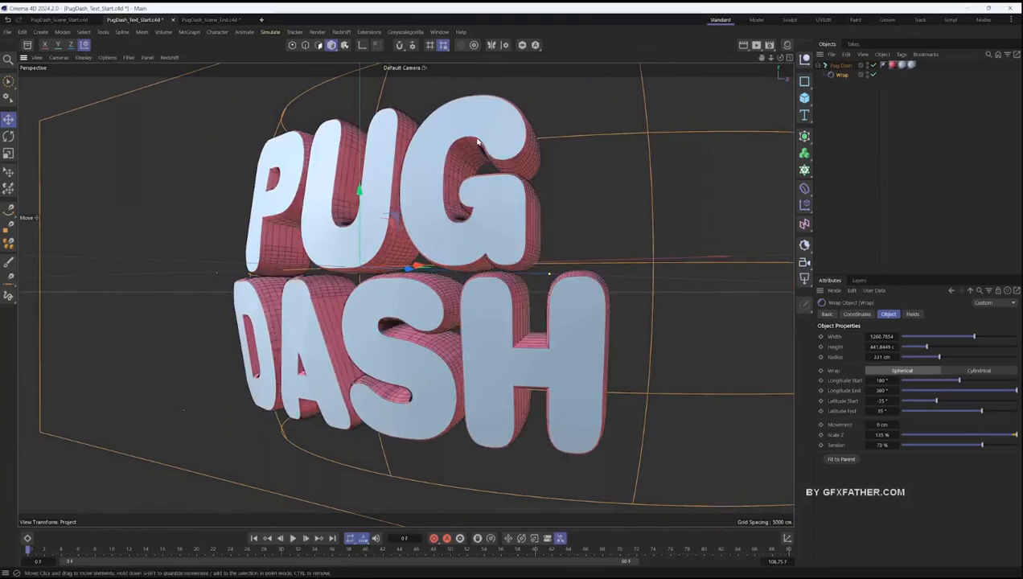
# - Try Uniform intermediate points on the Pug Dash text and adjust their number
pyautogui.keyDown('alt'); pyautogui.moveTo(466, 211); pyautogui.dragTo(502, 232); pyautogui.keyUp('alt')
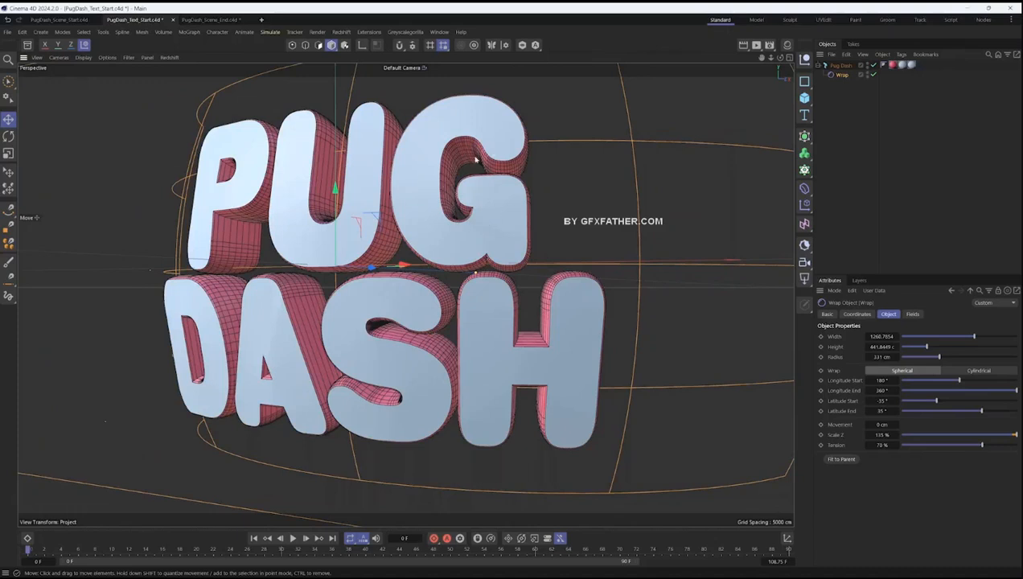
pyautogui.keyDown('alt'); pyautogui.moveTo(334, 192); pyautogui.dragTo(382, 180, button='middle'); pyautogui.keyUp('alt')
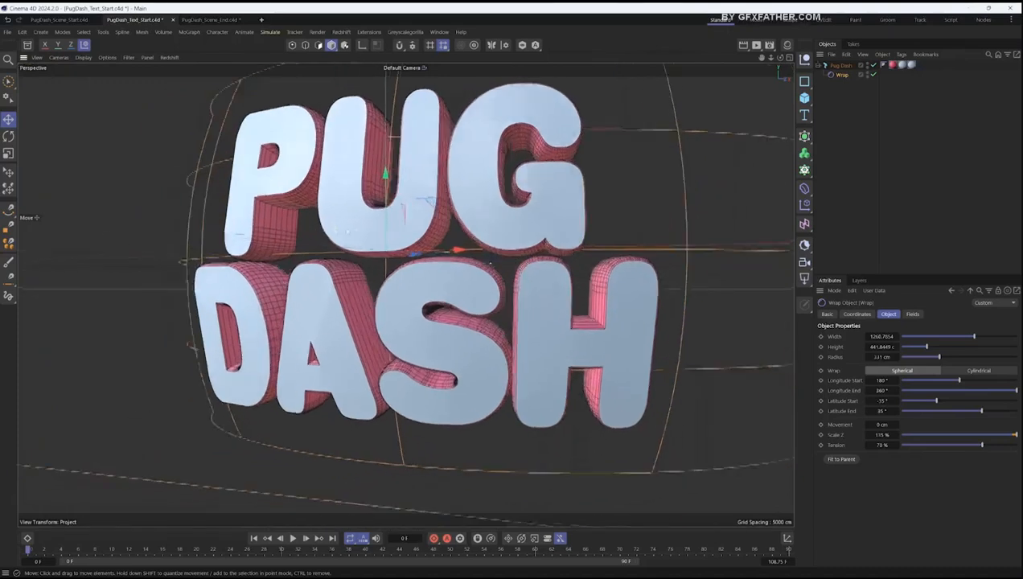
pyautogui.keyDown('alt'); pyautogui.moveTo(382, 180); pyautogui.dragTo(358, 234); pyautogui.keyUp('alt')
pyautogui.keyDown('alt'); pyautogui.moveTo(357, 234); pyautogui.dragTo(346, 258, button='middle'); pyautogui.keyUp('alt')
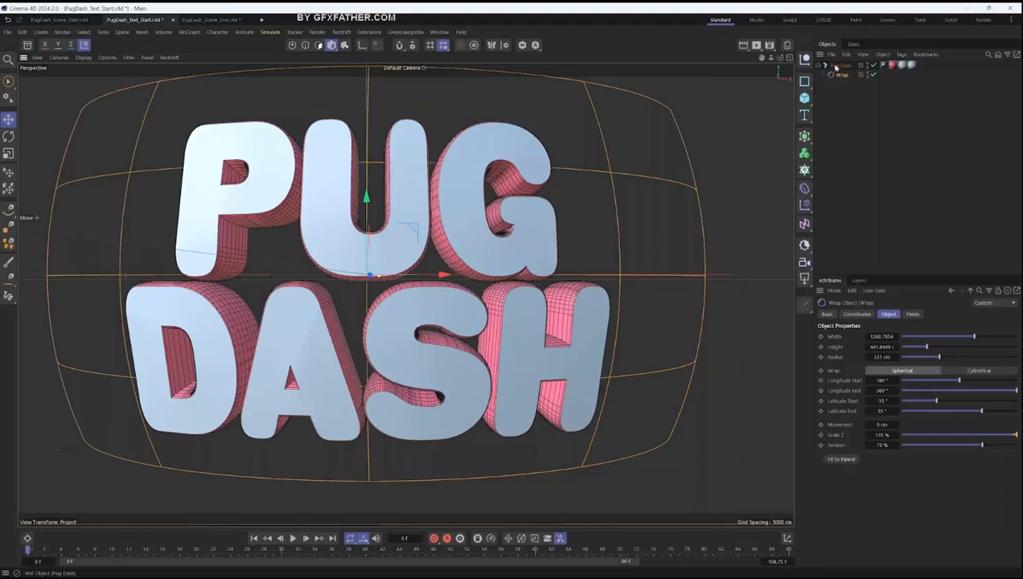
pyautogui.click(599, 131)
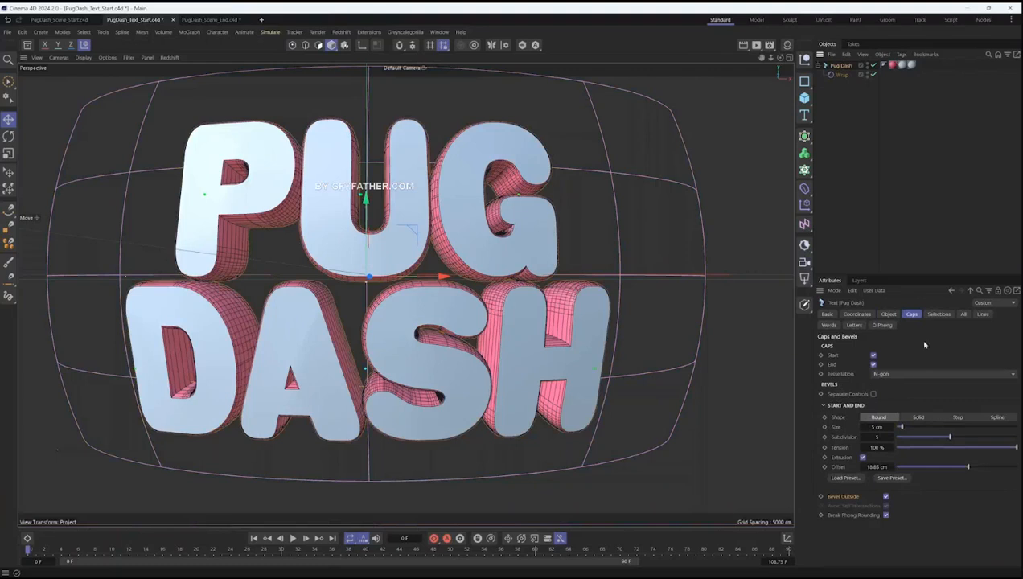
pyautogui.click(888, 314)
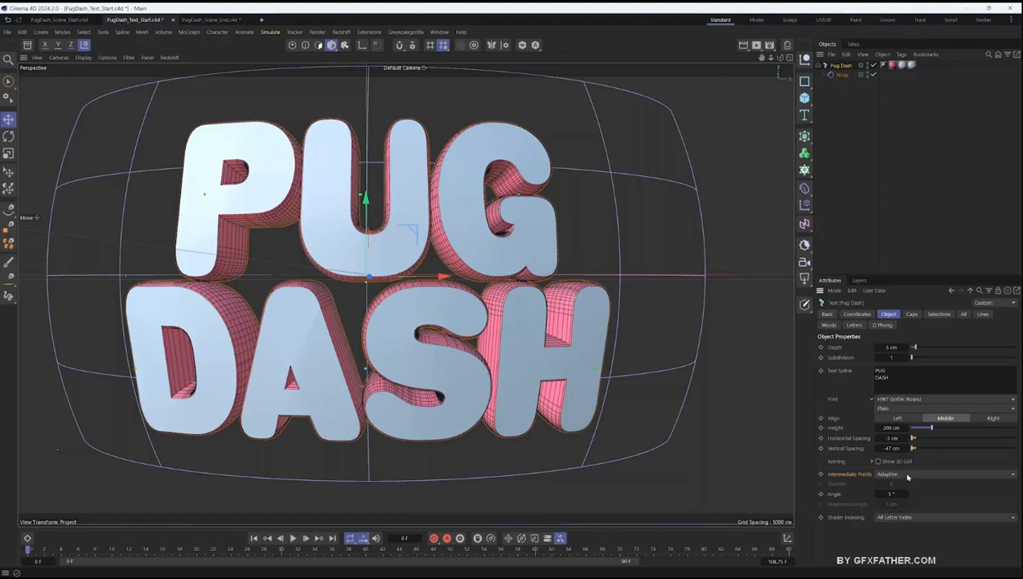
pyautogui.click(907, 475)
pyautogui.click(904, 511)
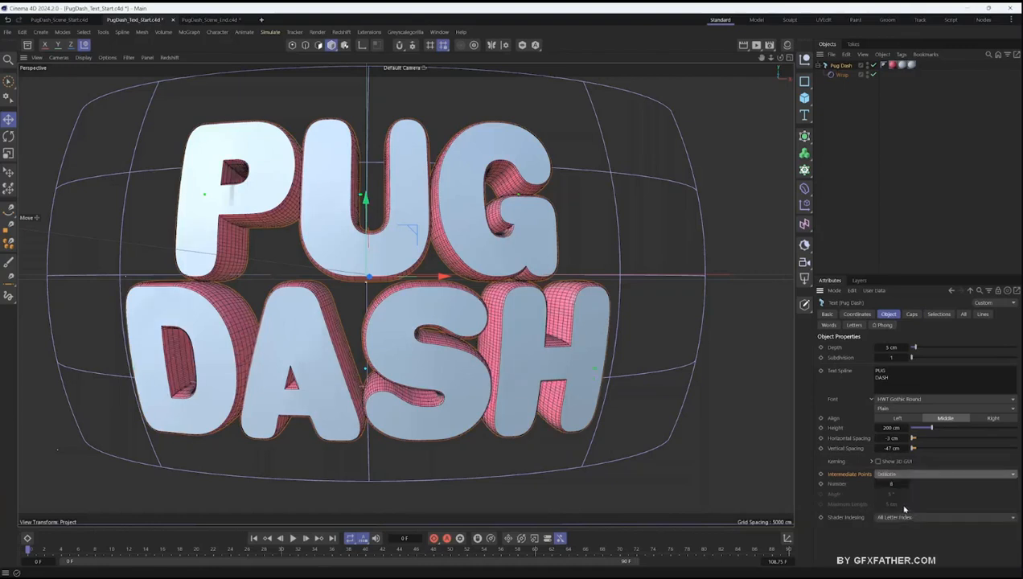
pyautogui.moveTo(898, 484); pyautogui.dragTo(894, 485)
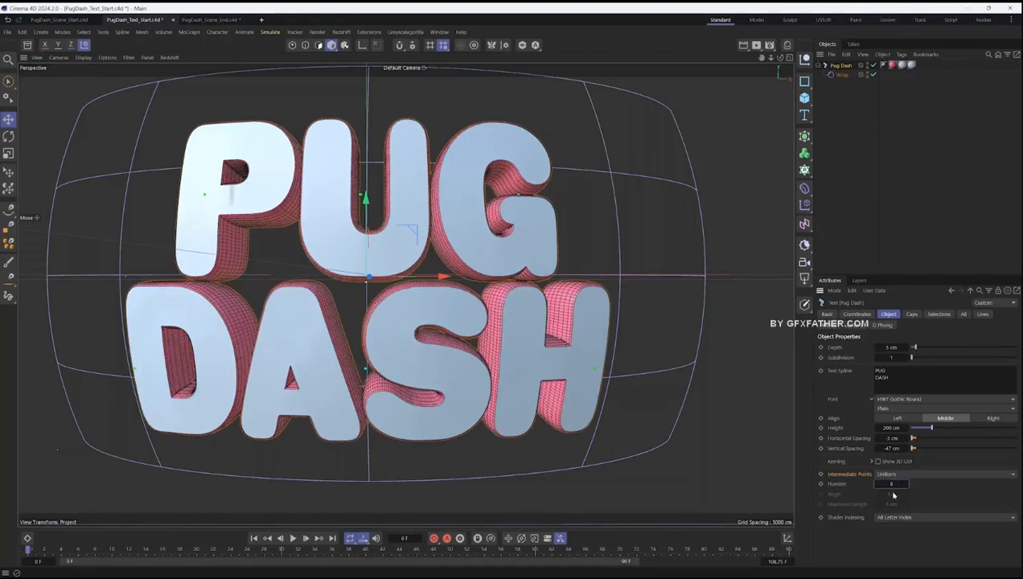
# - Review the cap tessellation options and examine the shading of the caps around the opening of the P
pyautogui.click(911, 314)
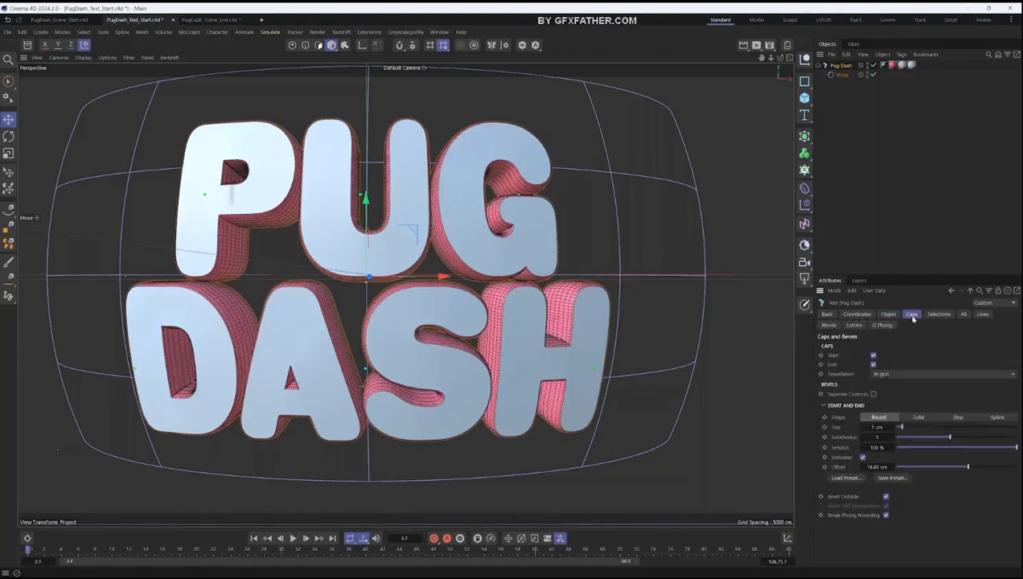
pyautogui.click(905, 375)
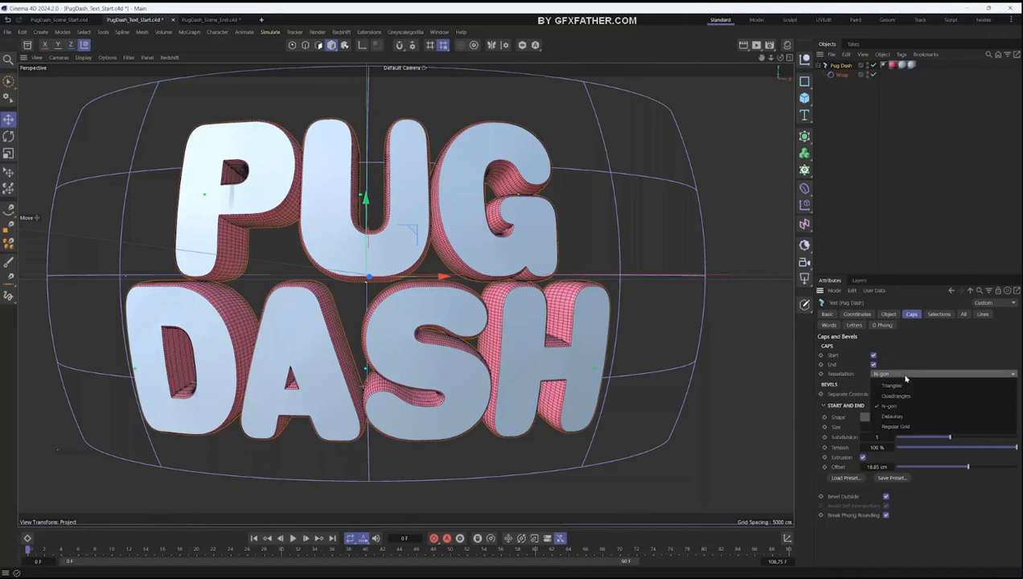
pyautogui.click(905, 376)
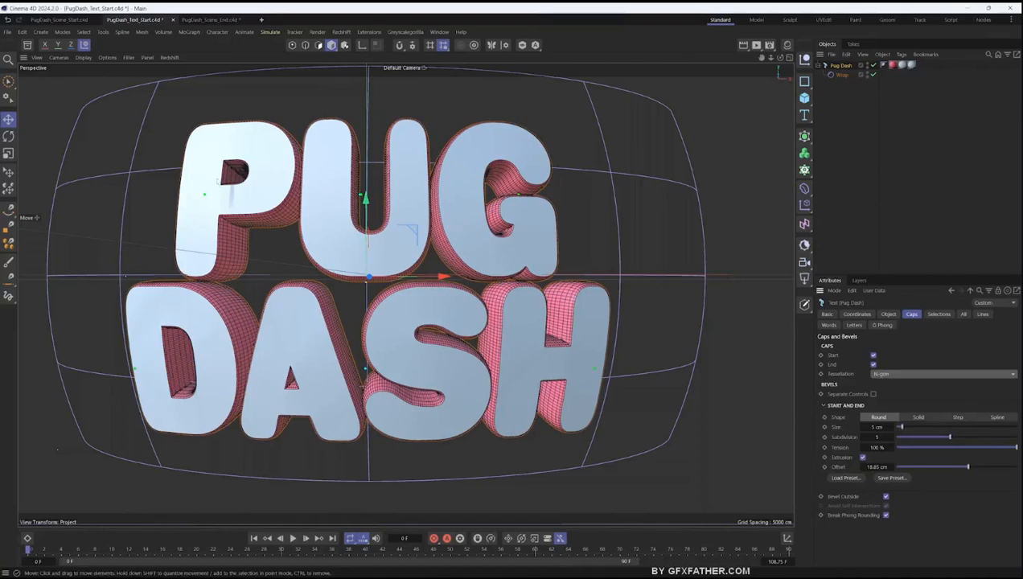
pyautogui.scroll(5, 219, 182)
pyautogui.keyDown('alt'); pyautogui.moveTo(220, 182); pyautogui.dragTo(157, 191); pyautogui.keyUp('alt')
pyautogui.keyDown('alt'); pyautogui.moveTo(246, 197); pyautogui.dragTo(287, 208); pyautogui.keyUp('alt')
pyautogui.scroll(-5, 248, 201)
pyautogui.scroll(-3, 282, 212)
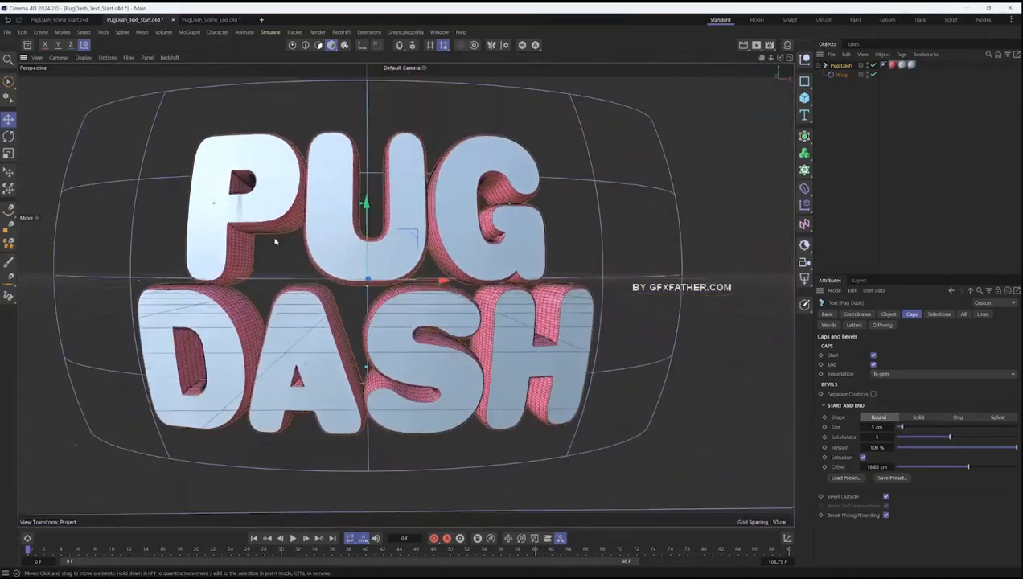
pyautogui.keyDown('alt'); pyautogui.moveTo(274, 242); pyautogui.dragTo(305, 226, button='middle'); pyautogui.keyUp('alt')
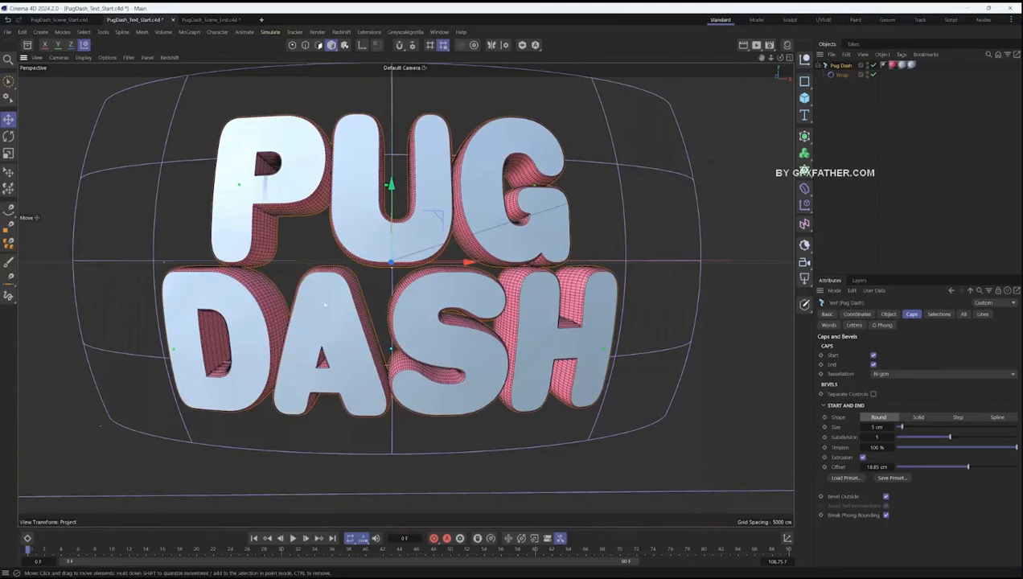
# - Set the text's cap tessellation to Regular Grid with a size of 5 cm
pyautogui.click(905, 374)
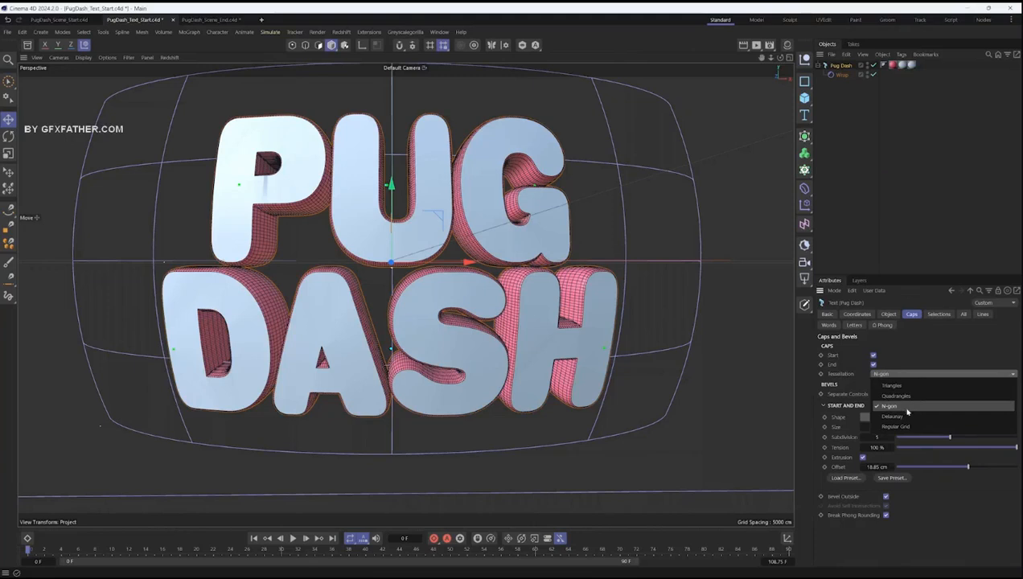
pyautogui.click(905, 426)
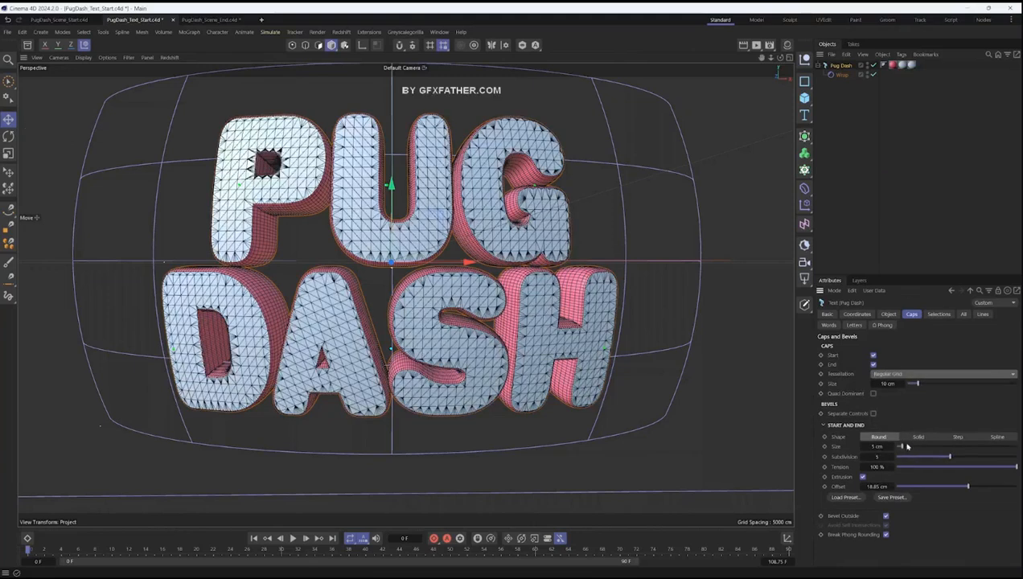
pyautogui.moveTo(873, 384); pyautogui.dragTo(754, 387)
pyautogui.doubleClick(886, 384)
pyautogui.write('5')
pyautogui.press('Return')
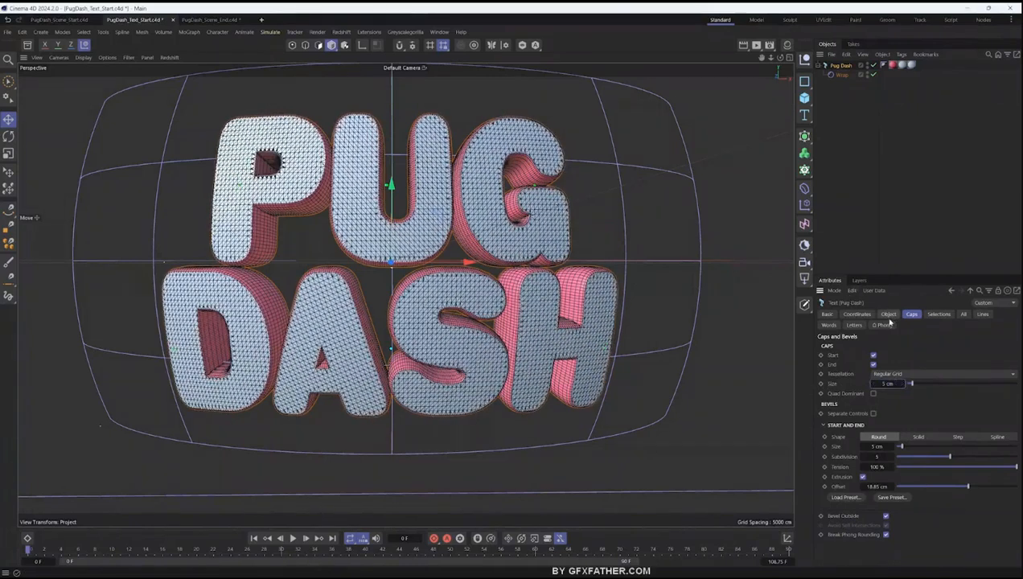
# - Set the text's intermediate points to Subdivided with a 27° angle and a maximum length of 2 cm
pyautogui.click(888, 314)
pyautogui.scroll(5, 489, 306)
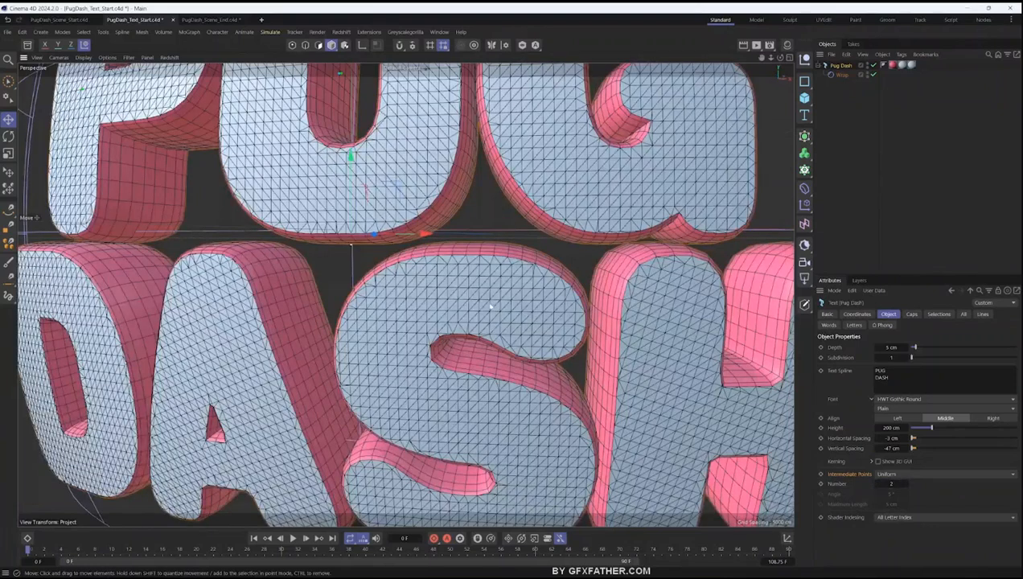
pyautogui.click(893, 474)
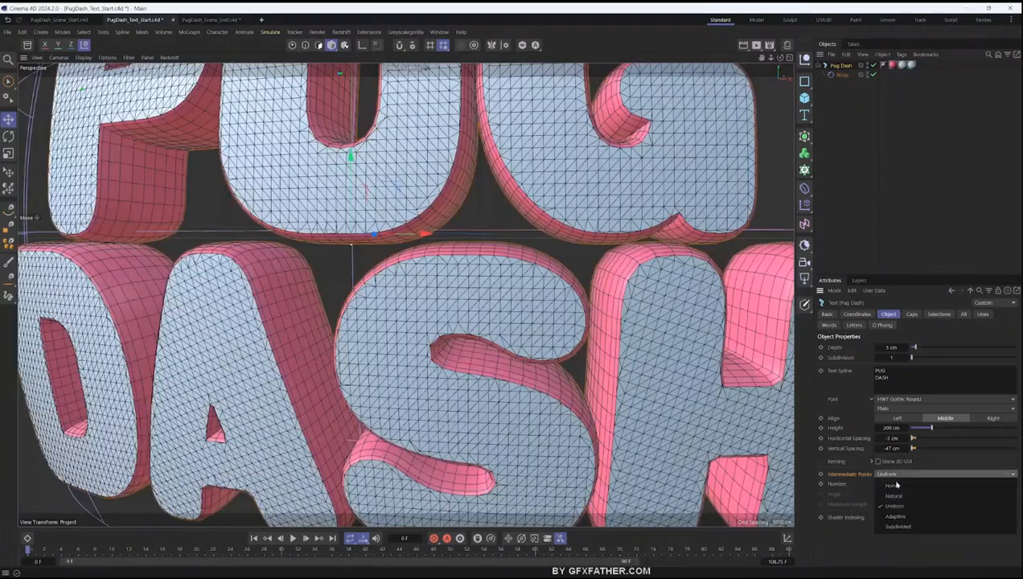
pyautogui.click(895, 526)
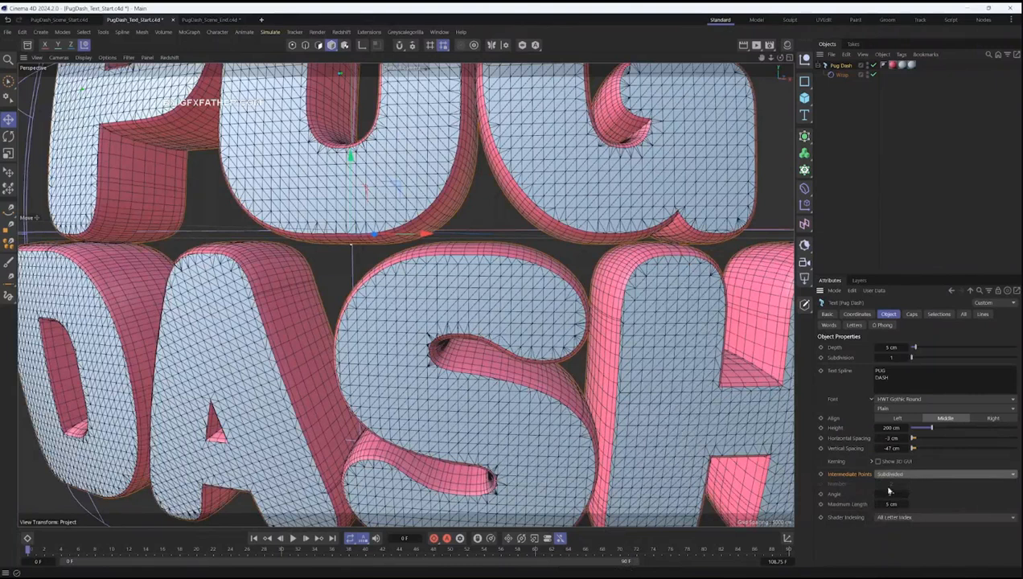
pyautogui.moveTo(890, 505)
pyautogui.mouseDown()
pyautogui.moveTo(902, 494)
pyautogui.moveTo(892, 504)
pyautogui.mouseUp()
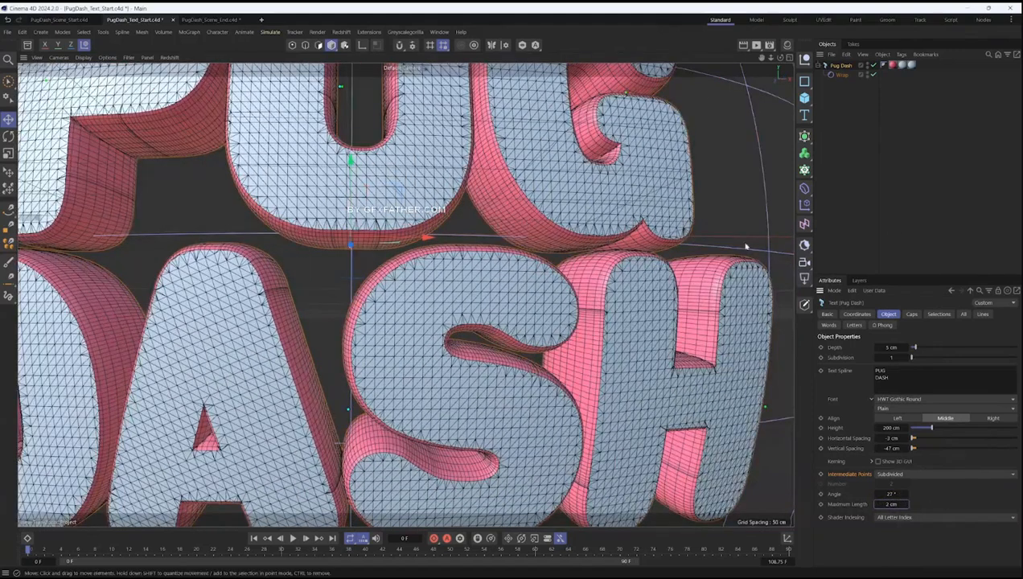
# - Return the display to Gouraud Shading without lines and check the whole title from the front
pyautogui.press('n')
pyautogui.press('a')
pyautogui.keyDown('alt'); pyautogui.moveTo(444, 268); pyautogui.dragTo(365, 321, button='right'); pyautogui.keyUp('alt')
pyautogui.moveTo(365, 321)
pyautogui.keyDown('alt'); pyautogui.mouseDown()
pyautogui.moveTo(226, 327)
pyautogui.moveTo(366, 324)
pyautogui.moveTo(374, 314)
pyautogui.moveTo(370, 336)
pyautogui.mouseUp(); pyautogui.keyUp('alt')
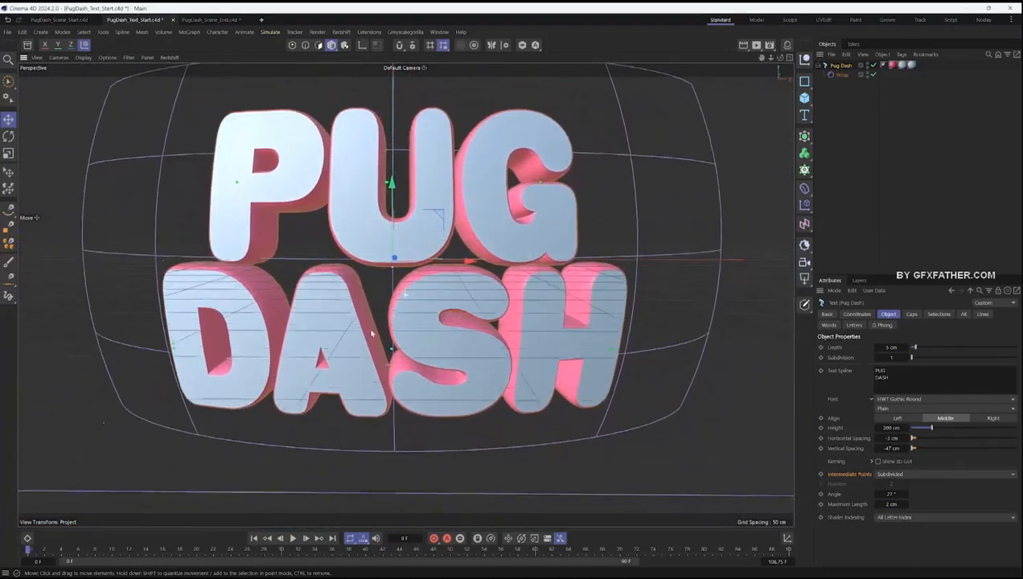
pyautogui.scroll(-4, 371, 335)
pyautogui.keyDown('alt'); pyautogui.moveTo(380, 328); pyautogui.dragTo(408, 339, button='middle'); pyautogui.keyUp('alt')
pyautogui.scroll(1, 385, 340)
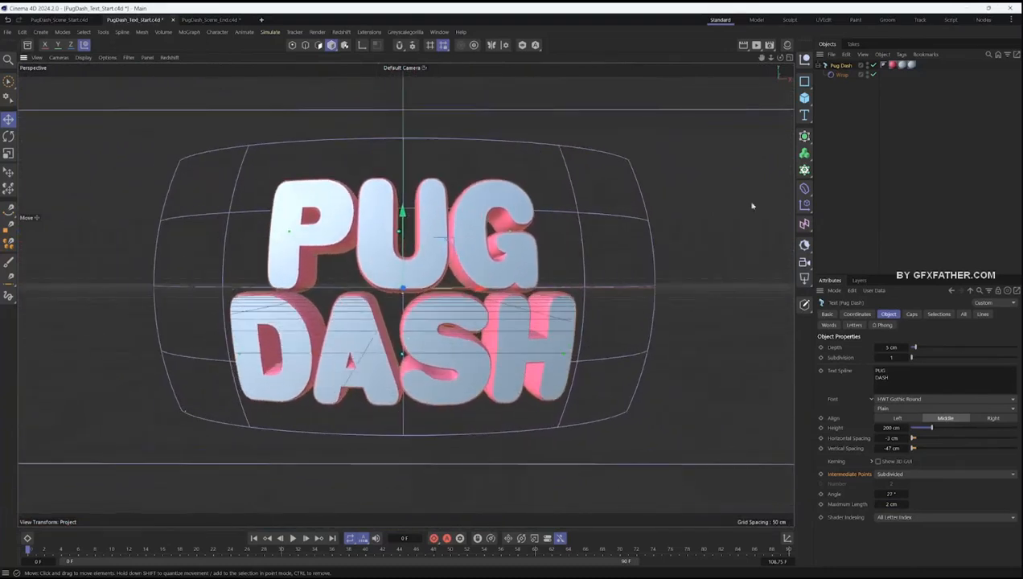
# - Tilt the Pug Dash title slightly clockwise and hide the Wrap deformer's cage in the viewport
pyautogui.press('r')
pyautogui.moveTo(606, 198); pyautogui.dragTo(534, 248)
pyautogui.click(833, 76)
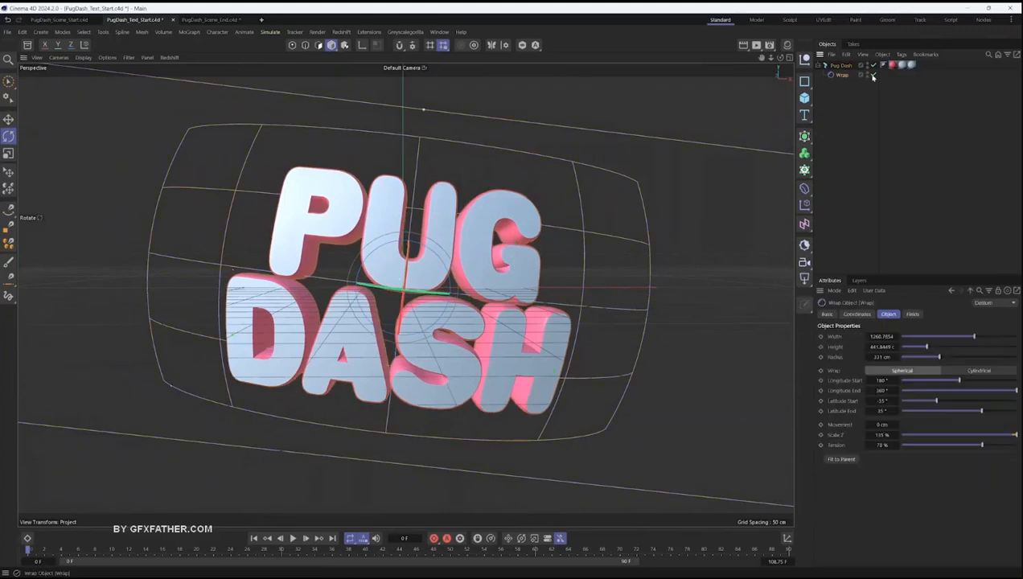
pyautogui.click(867, 74)
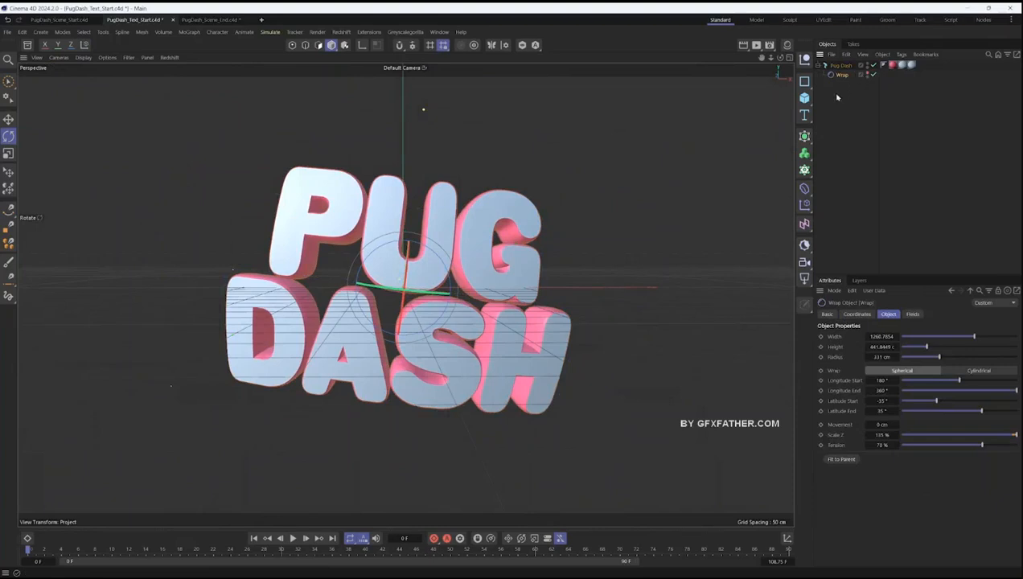
pyautogui.press('e')
pyautogui.scroll(2, 464, 302)
pyautogui.scroll(1, 464, 302)
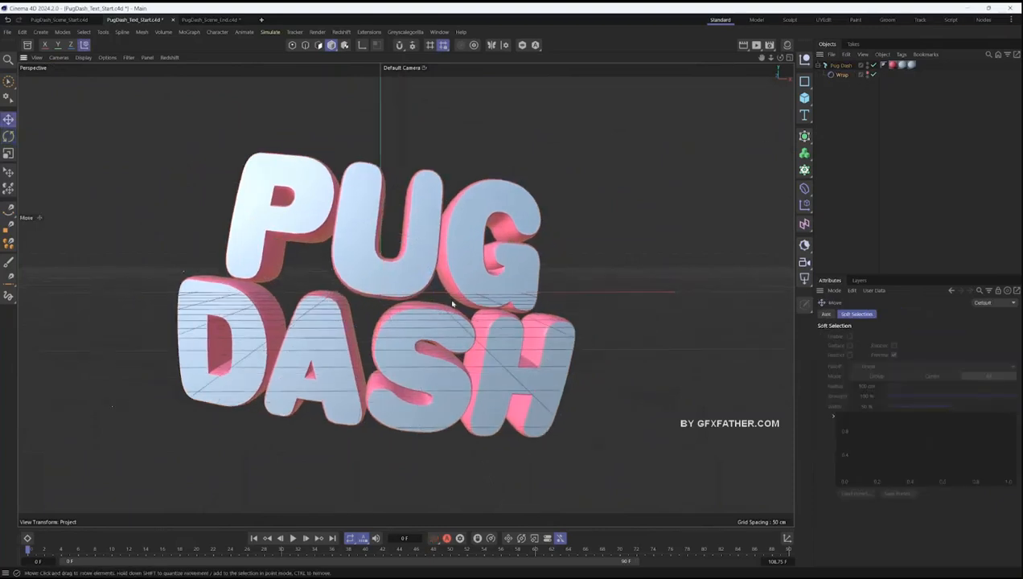
# - Select the Pug Dash text and look through its All, Lines, Words and Letters effect settings
pyautogui.scroll(2, 452, 303)
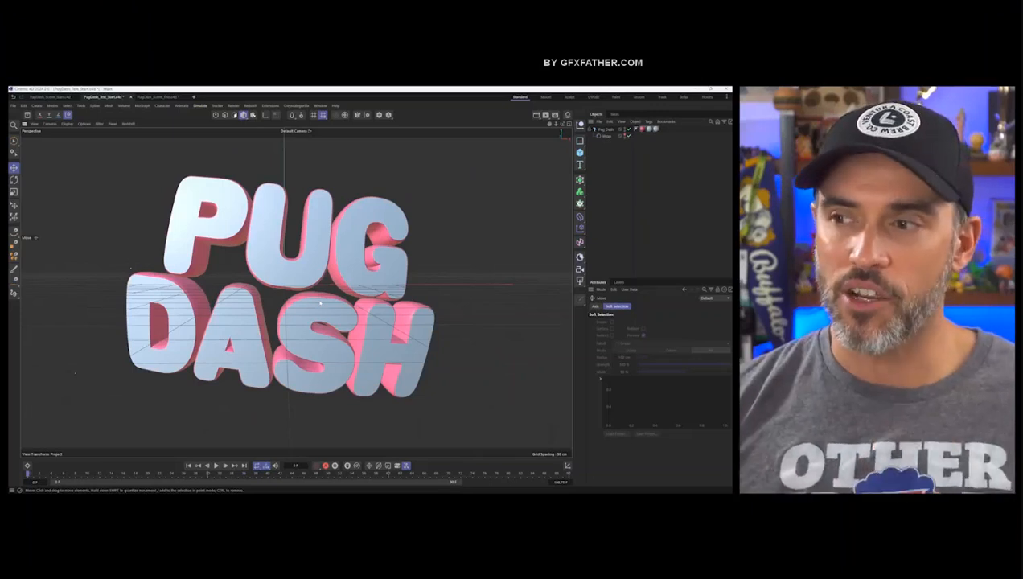
pyautogui.click(320, 303)
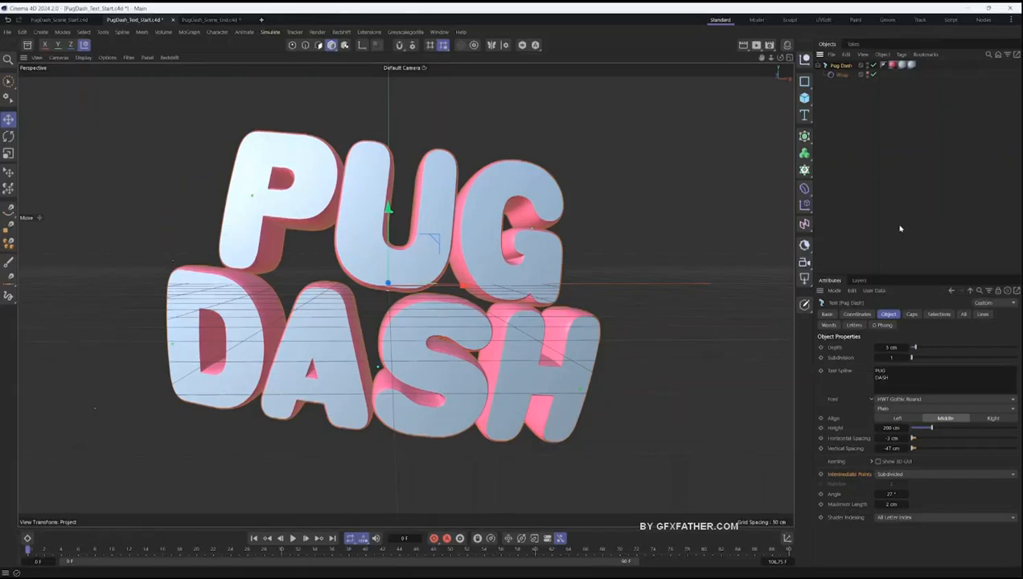
pyautogui.click(854, 324)
pyautogui.click(964, 314)
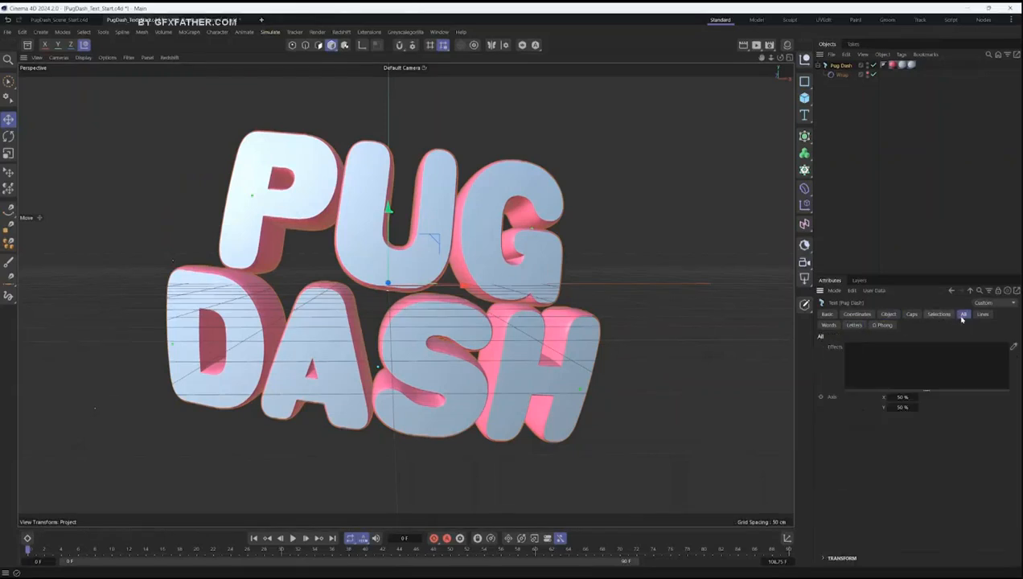
pyautogui.click(982, 313)
pyautogui.click(829, 324)
pyautogui.click(854, 324)
pyautogui.click(882, 324)
pyautogui.click(854, 324)
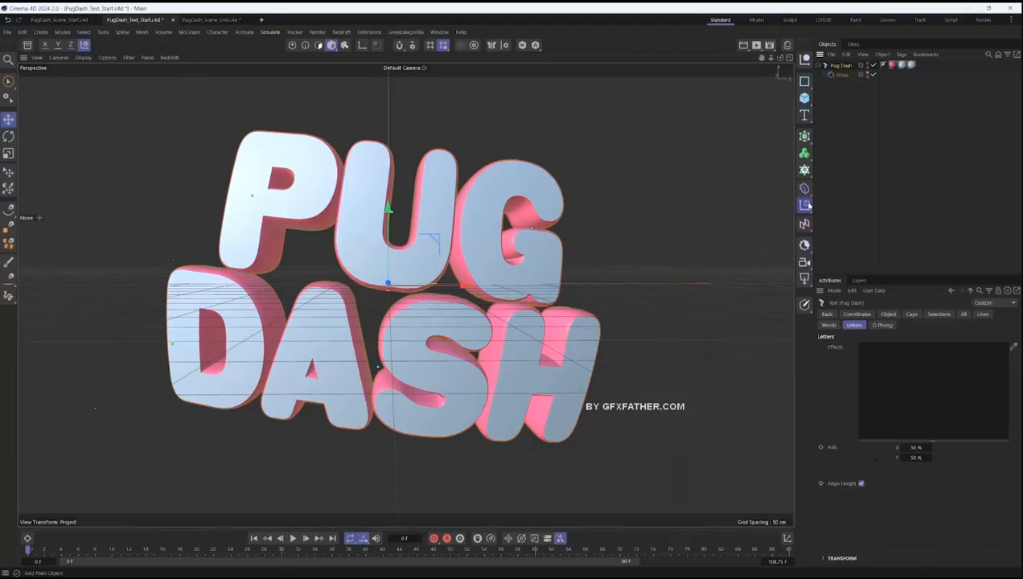
# - Add a Plain effector and rename it Pug Dash Rot Plain
pyautogui.click(804, 205)
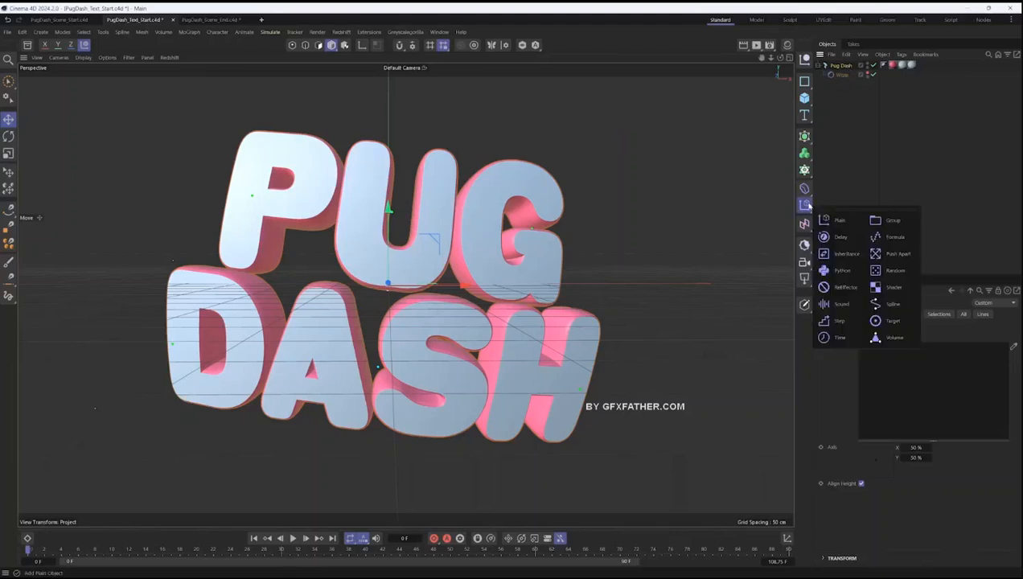
pyautogui.click(839, 220)
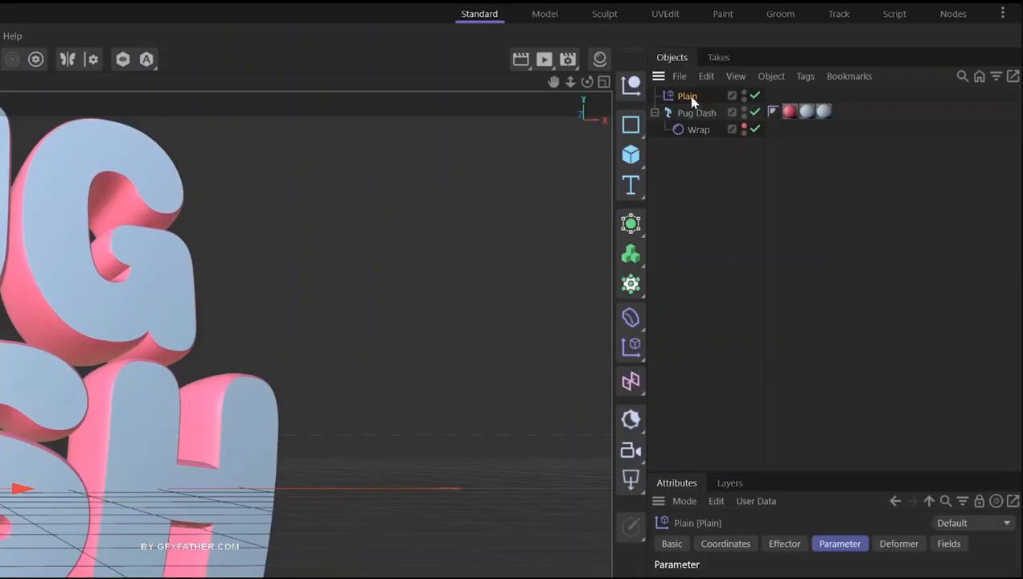
pyautogui.doubleClick(835, 66)
pyautogui.click(700, 96)
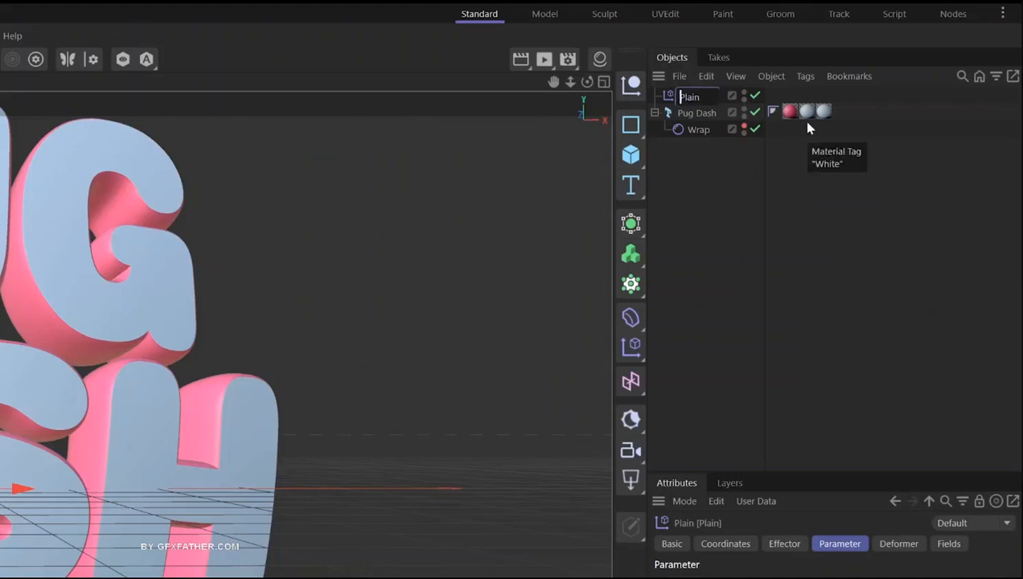
pyautogui.write('Pug Dash ')
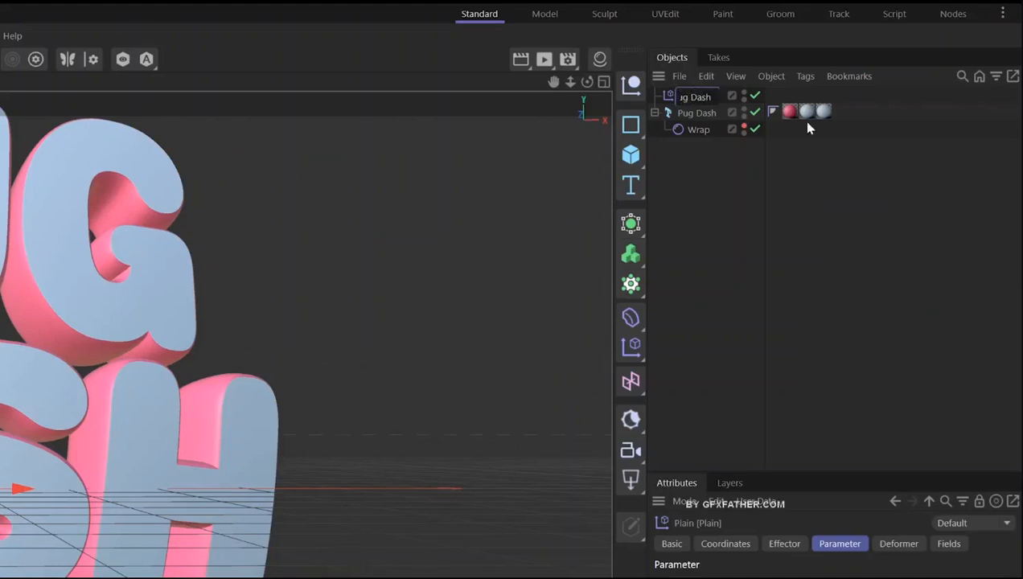
pyautogui.write('Rot')
pyautogui.press('Return')
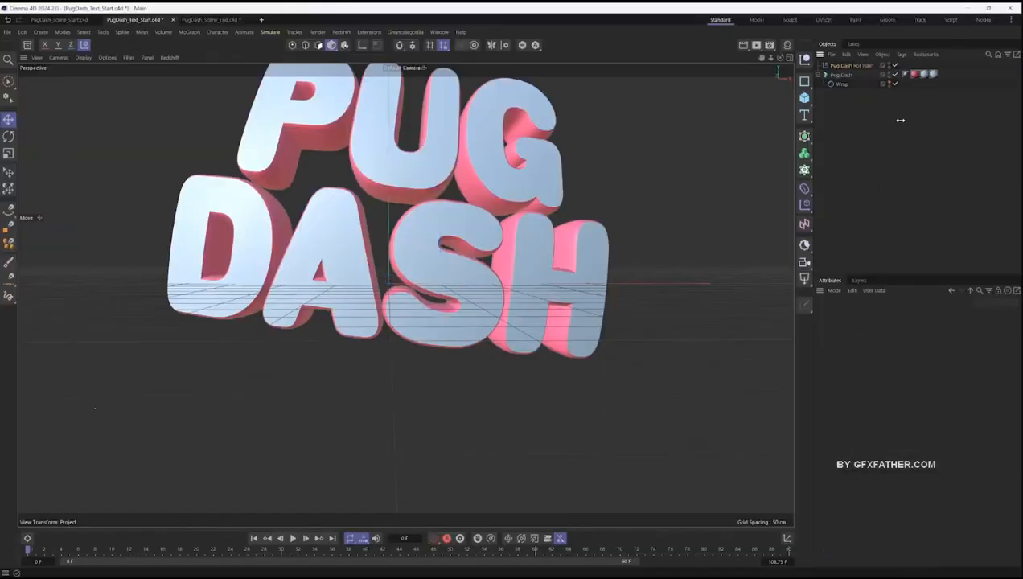
# - Assign Pug Dash Rot Plain to the text's letters, and make it affect rotation instead of position
pyautogui.click(845, 76)
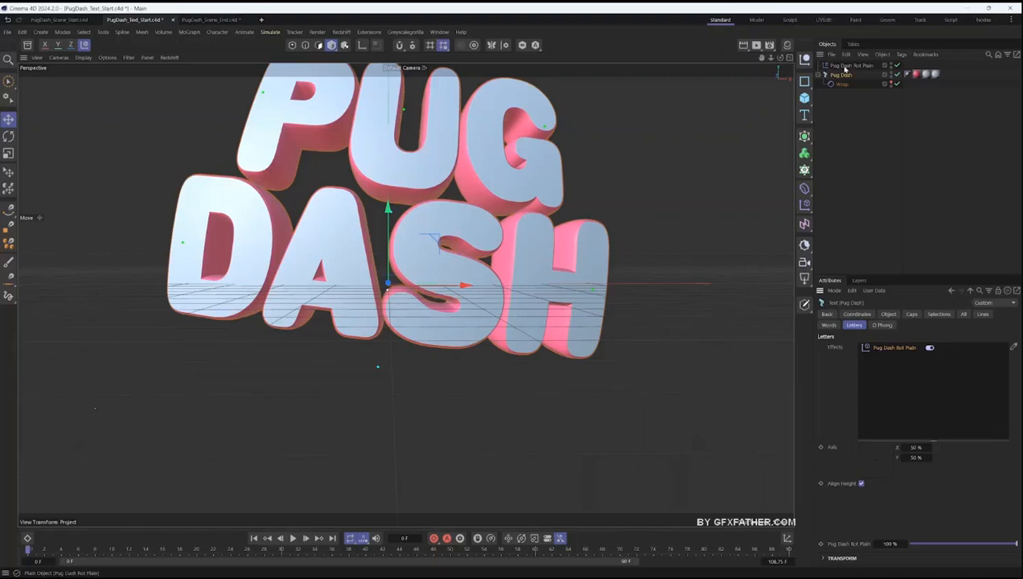
pyautogui.click(844, 68)
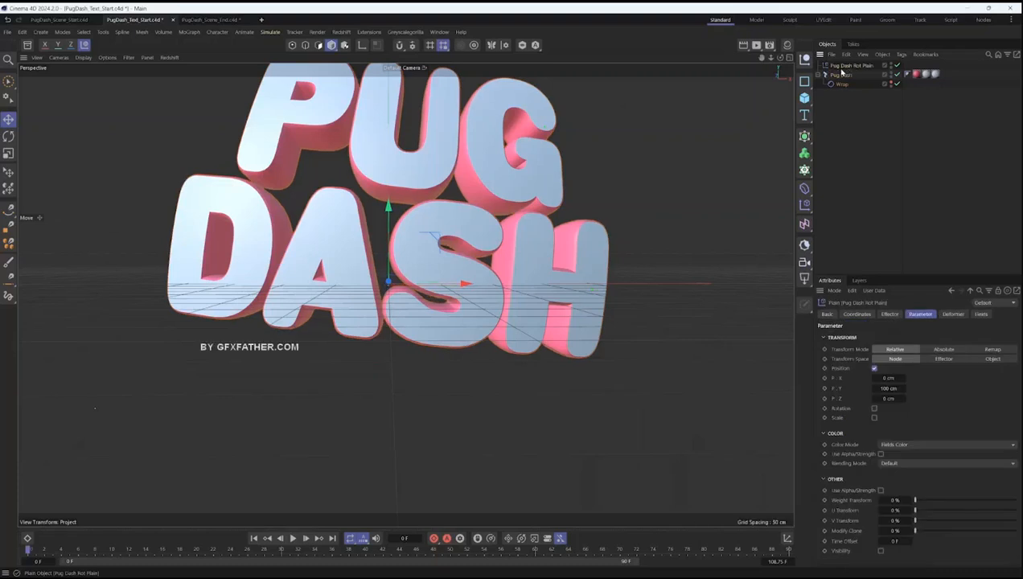
pyautogui.click(874, 368)
pyautogui.click(874, 377)
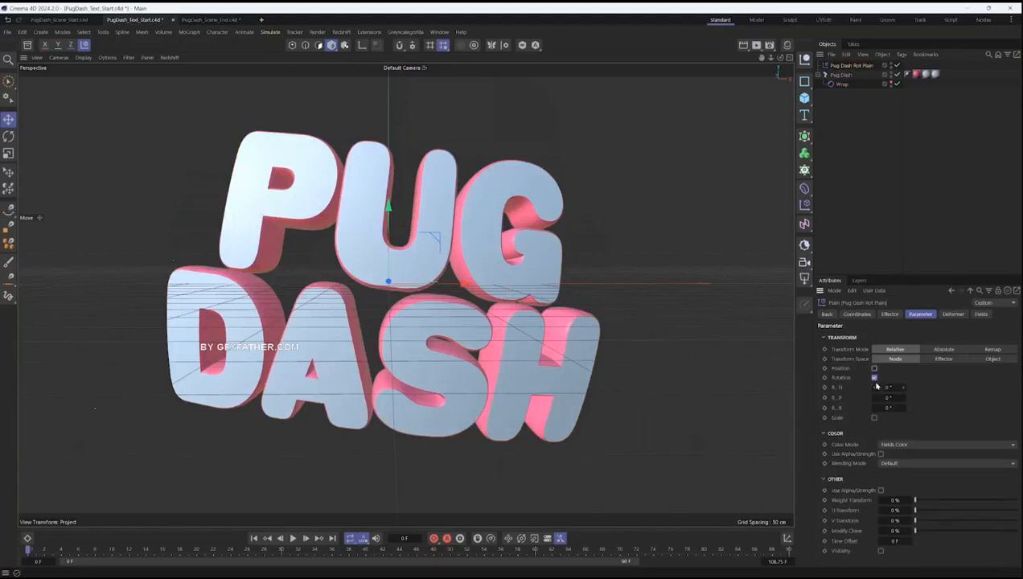
# - Set the Plain effector's pitch rotation to 360°
pyautogui.moveTo(903, 397); pyautogui.dragTo(989, 398)
pyautogui.doubleClick(886, 397)
pyautogui.write('360')
pyautogui.press('Return')
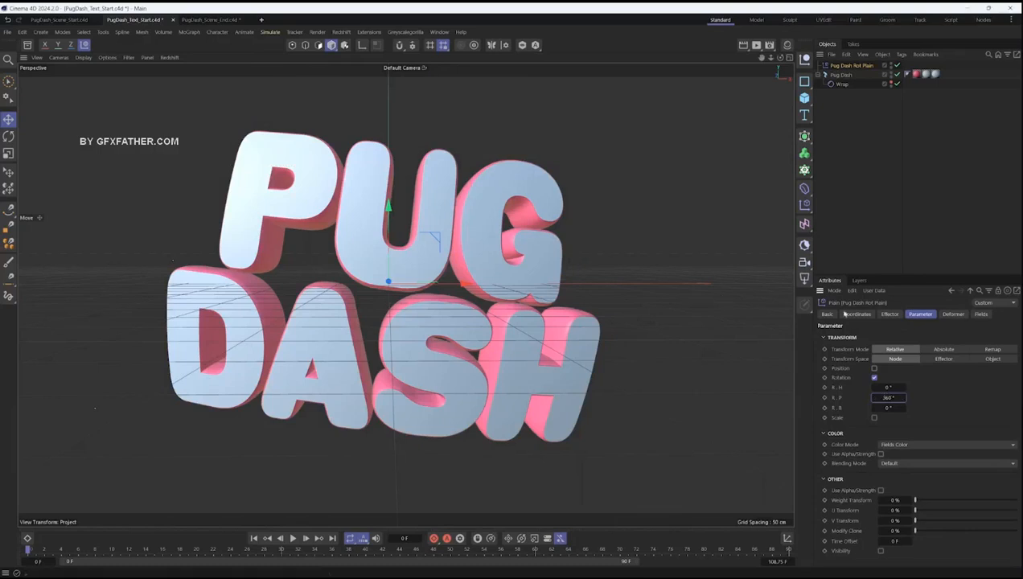
# - Add a Linear Field to the Plain effector, lengthen it and shift it along X across the title
pyautogui.click(981, 313)
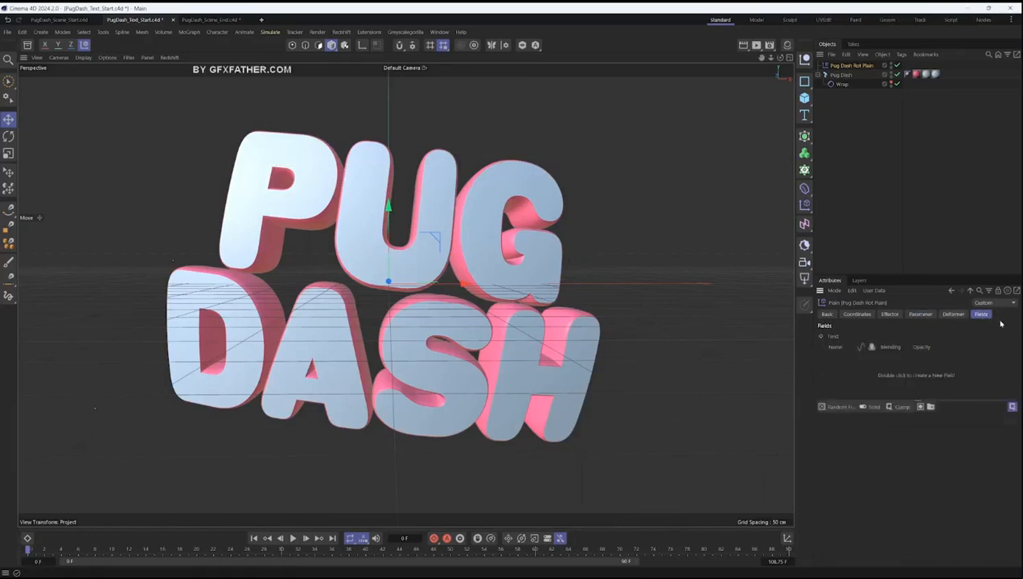
pyautogui.click(836, 408)
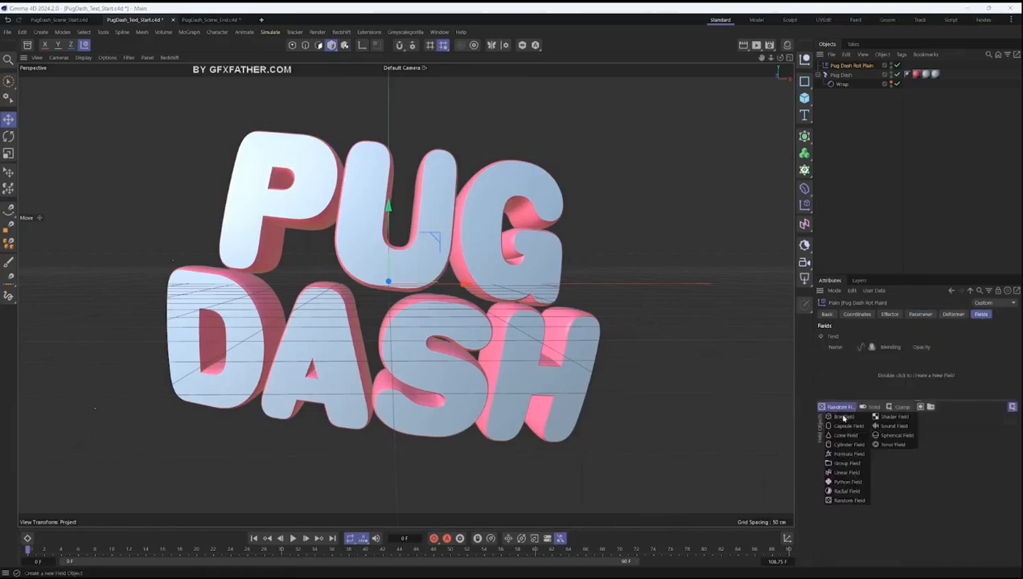
pyautogui.click(846, 472)
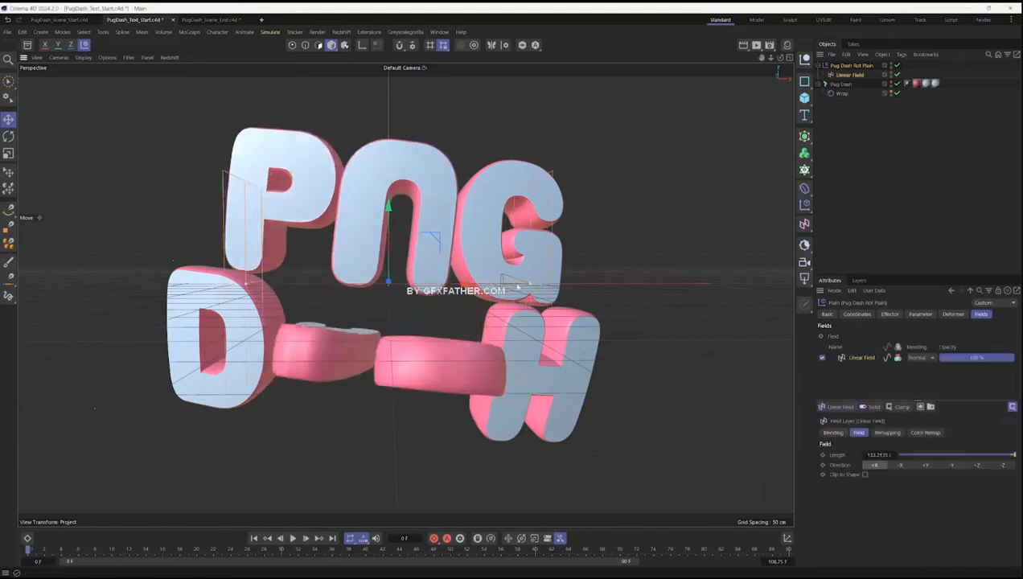
pyautogui.moveTo(529, 285); pyautogui.dragTo(556, 285)
pyautogui.moveTo(463, 287); pyautogui.dragTo(443, 303)
# - Try the Plain effector on the text's words instead of its letters, sliding the Linear Field towards negative X
pyautogui.click(842, 85)
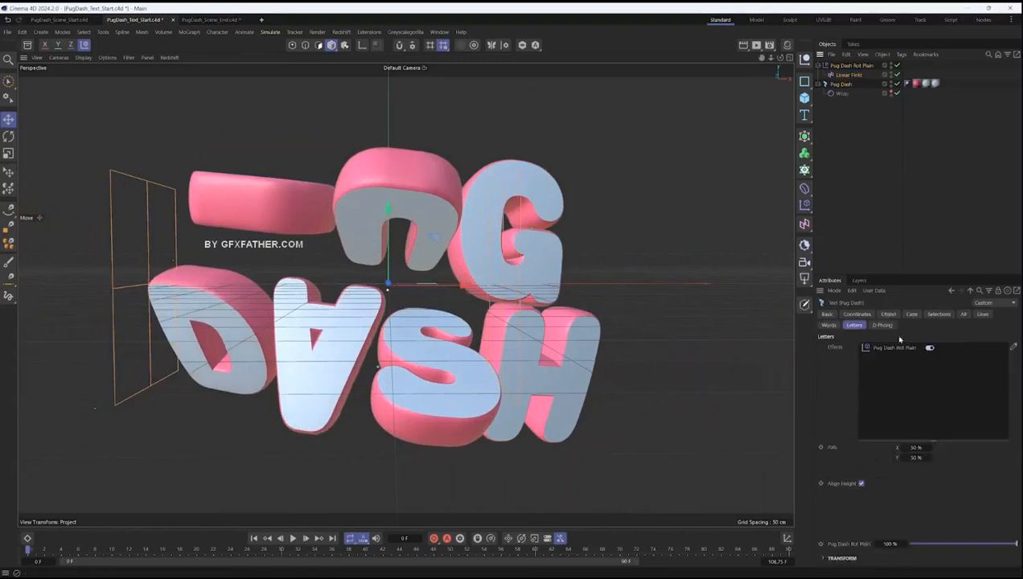
pyautogui.click(884, 348)
pyautogui.press('Delete')
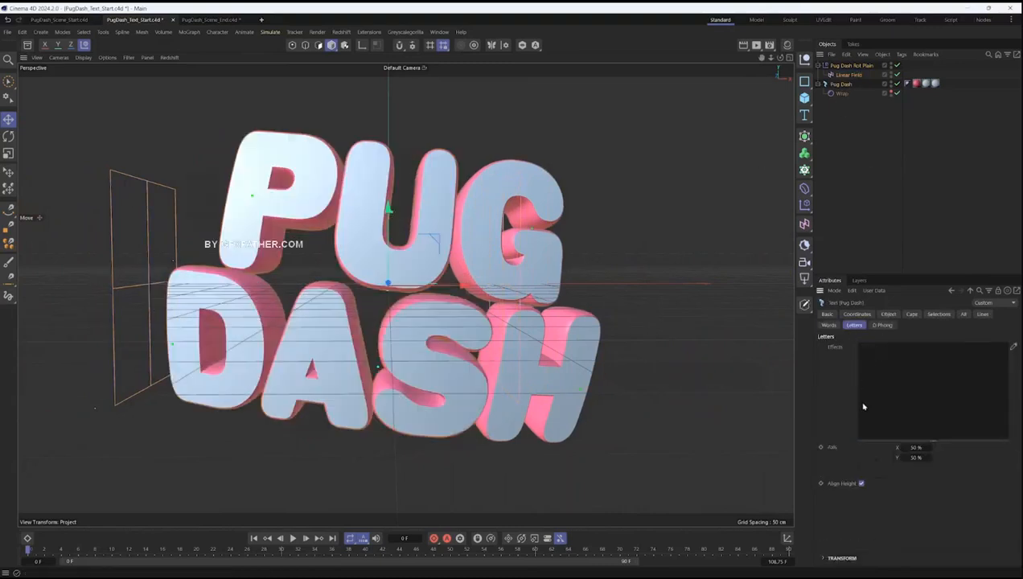
pyautogui.click(828, 325)
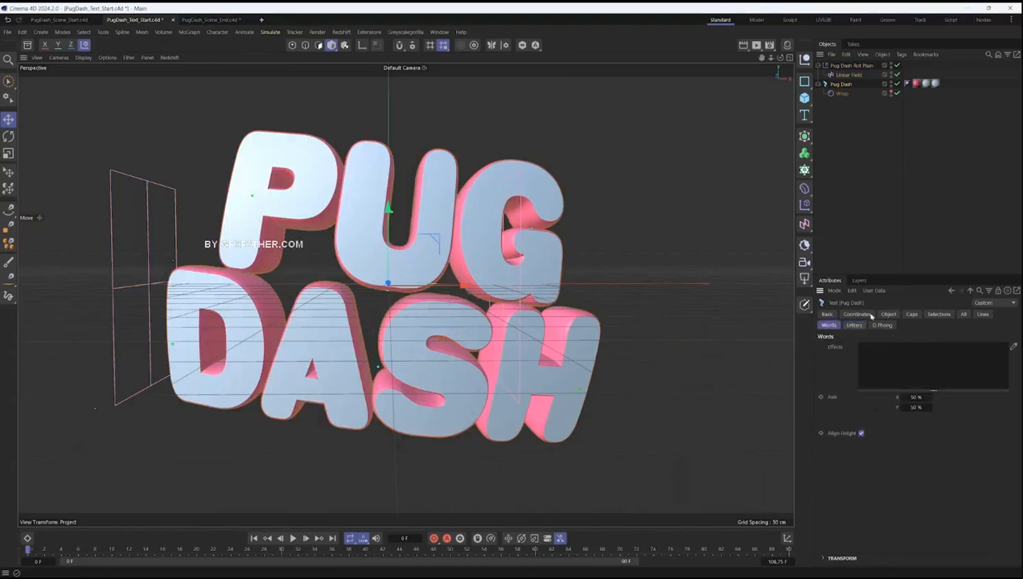
pyautogui.moveTo(845, 66); pyautogui.dragTo(891, 348)
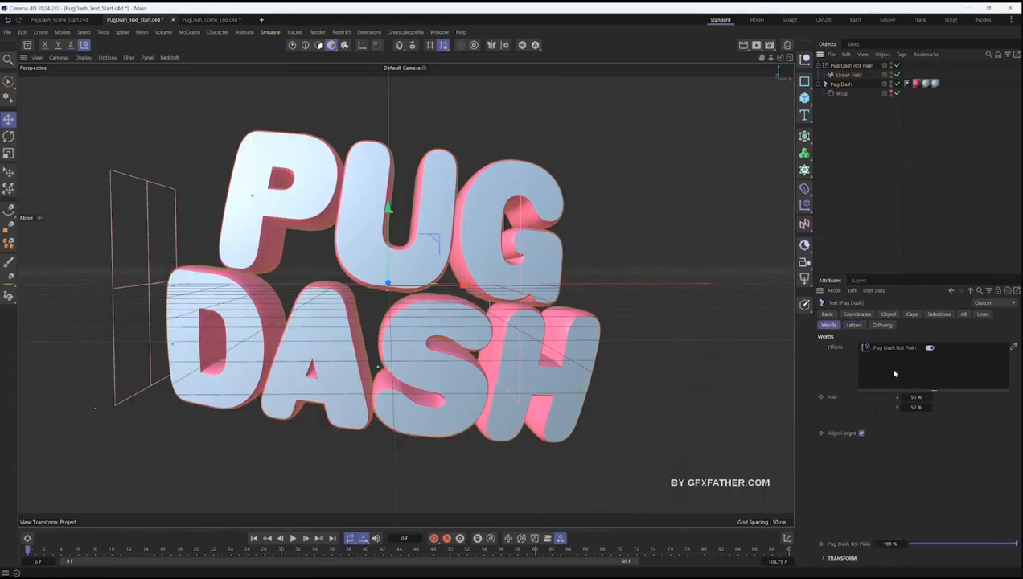
pyautogui.click(848, 75)
pyautogui.moveTo(420, 283); pyautogui.dragTo(277, 286)
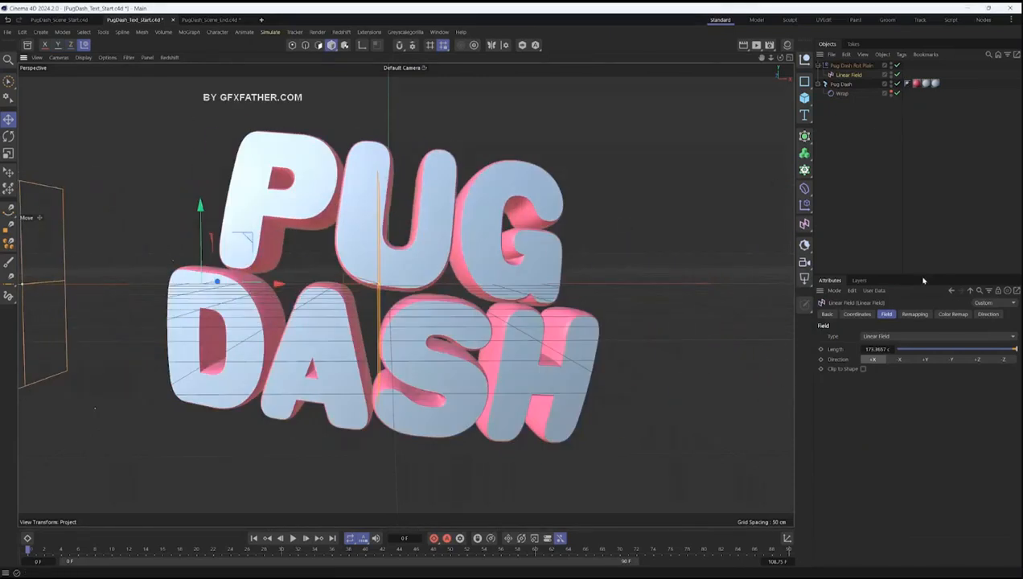
# - Assign the Pug Dash Rot Plain effector to the text's letters again
pyautogui.click(840, 85)
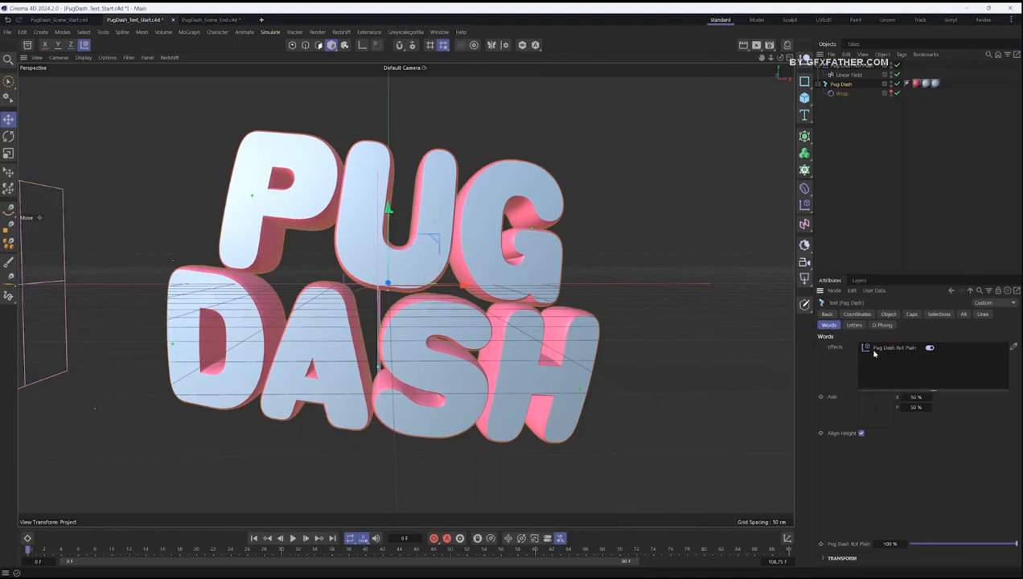
pyautogui.click(854, 325)
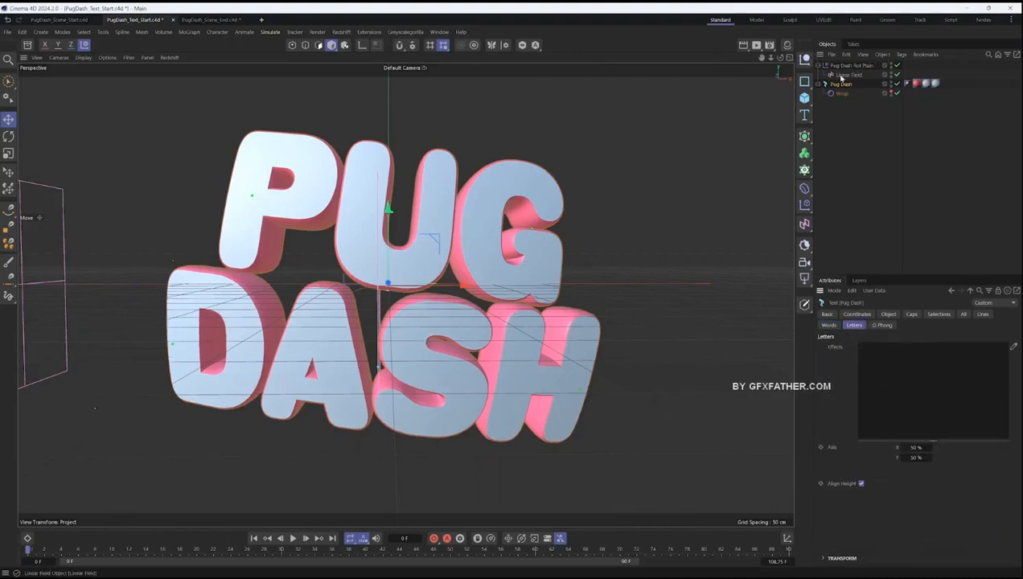
pyautogui.moveTo(849, 70); pyautogui.dragTo(934, 398)
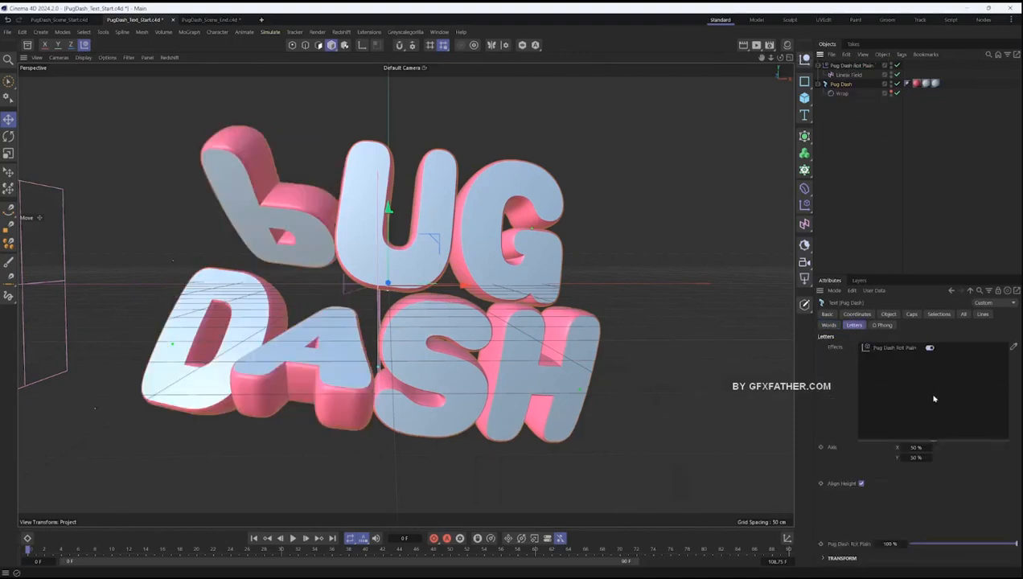
# - Rename the Linear Field as Pug Dash Rot Linear Field
pyautogui.click(843, 78)
pyautogui.doubleClick(838, 75)
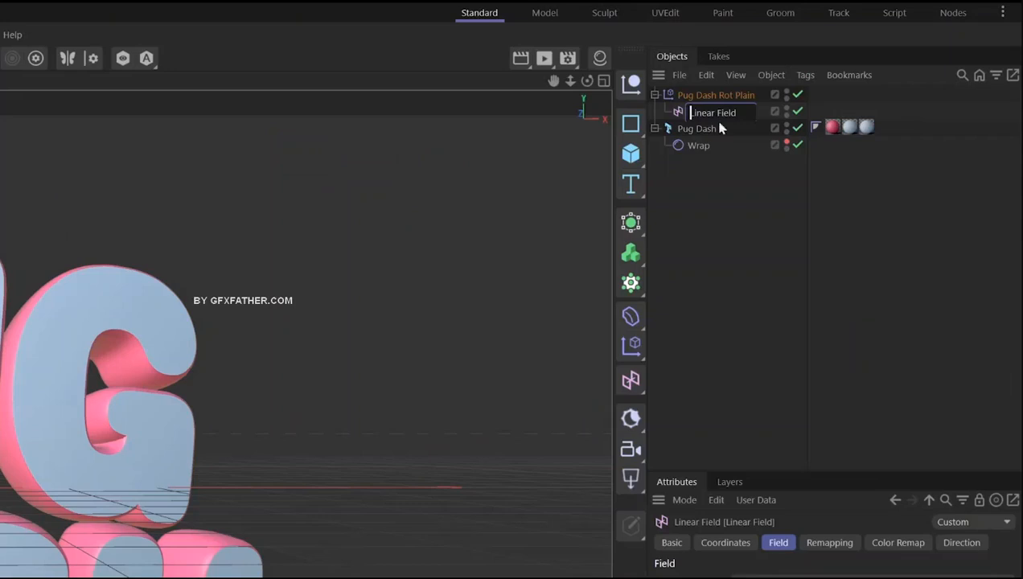
pyautogui.write('Pug Dash RotLi')
pyautogui.press('Return')
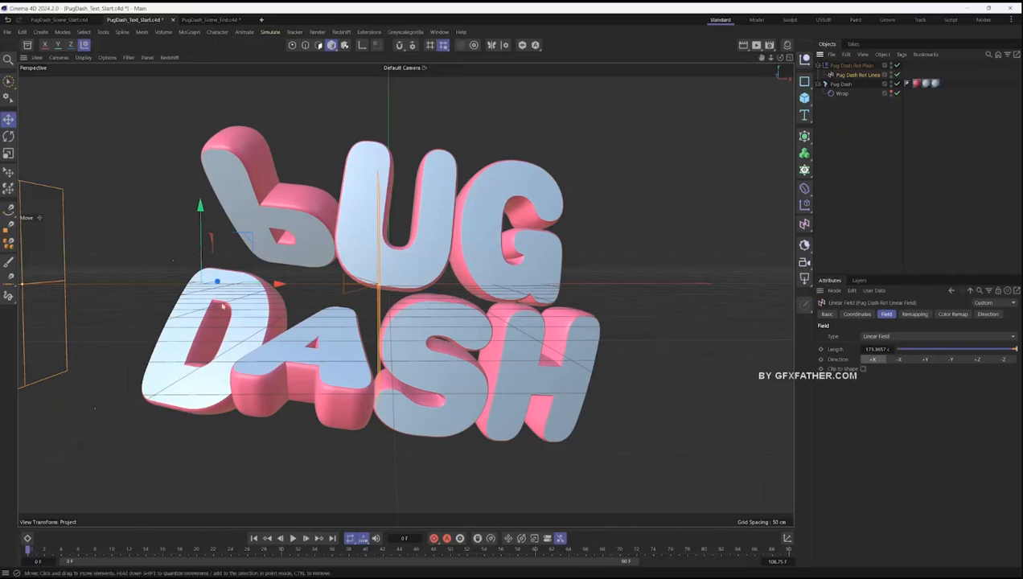
# - Move the Linear Field clear of the title before the first letters and shorten it to about 148 cm
pyautogui.moveTo(278, 285); pyautogui.dragTo(40, 287)
pyautogui.scroll(-3, 248, 284)
pyautogui.moveTo(176, 285); pyautogui.dragTo(155, 286)
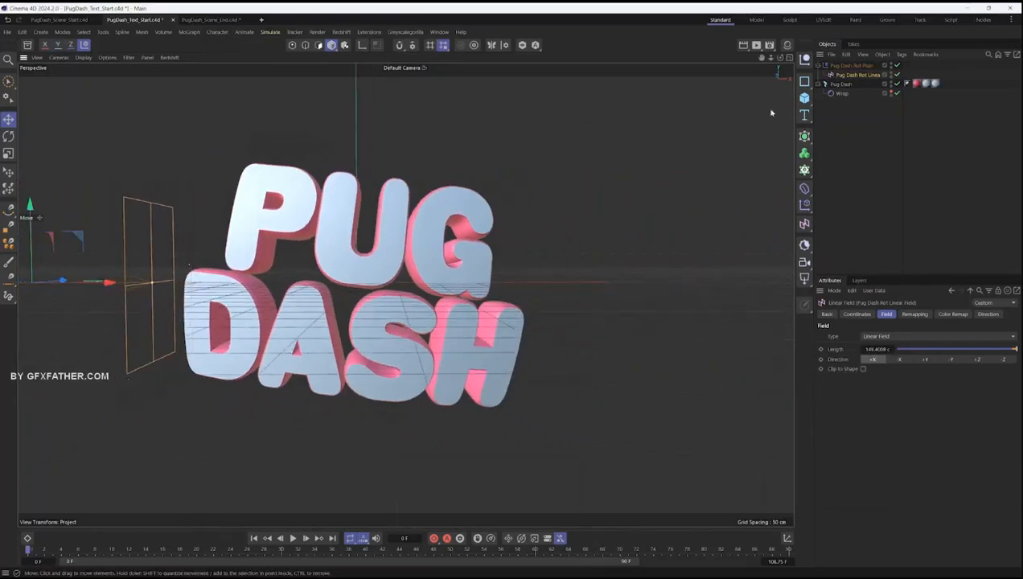
# - Keyframe the field's X position at frame 0, and at frame 40 with the field past the title's far end at about 421 cm
pyautogui.click(855, 314)
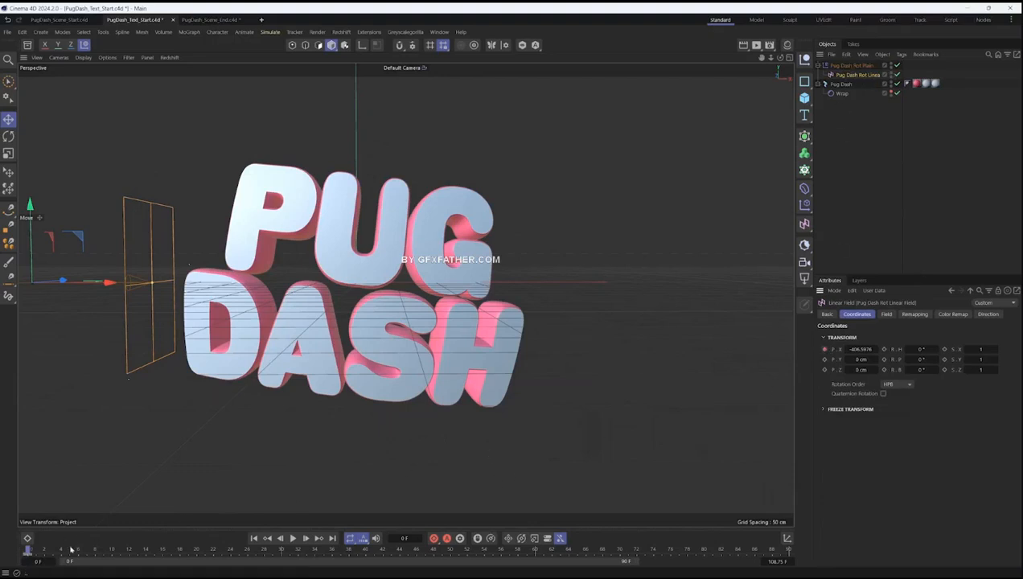
pyautogui.moveTo(364, 555); pyautogui.dragTo(379, 557)
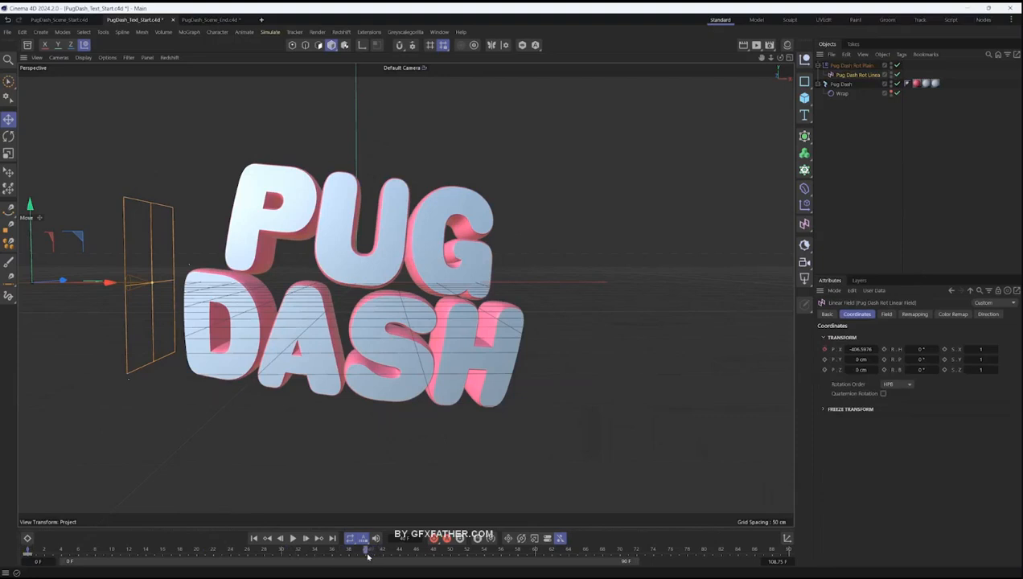
pyautogui.moveTo(128, 287); pyautogui.dragTo(754, 292)
pyautogui.click(824, 349)
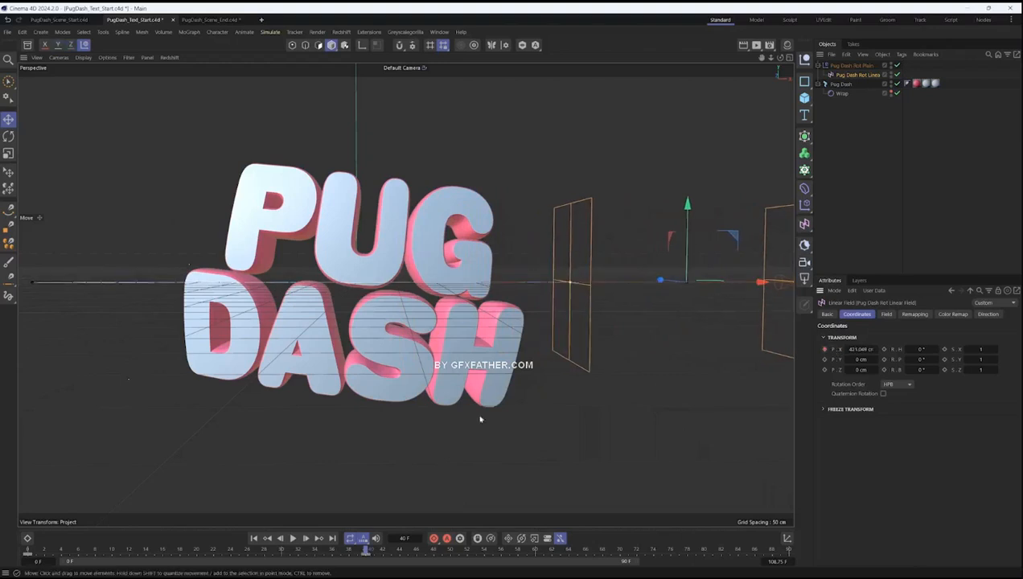
# - Play the letter rotation from the start and move the field's final position key to frame 50
pyautogui.click(27, 549)
pyautogui.click(292, 538)
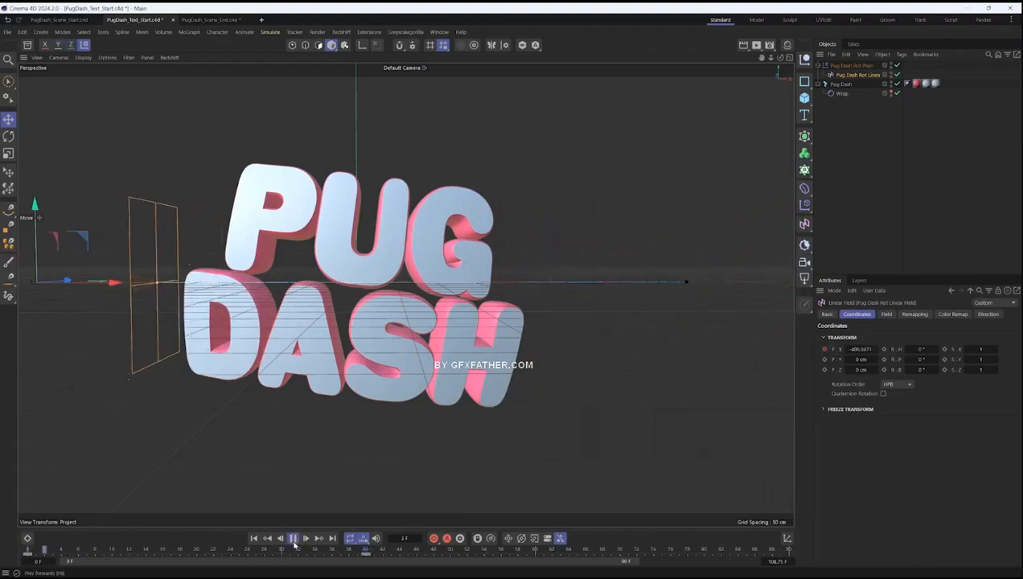
pyautogui.moveTo(374, 560); pyautogui.dragTo(450, 555)
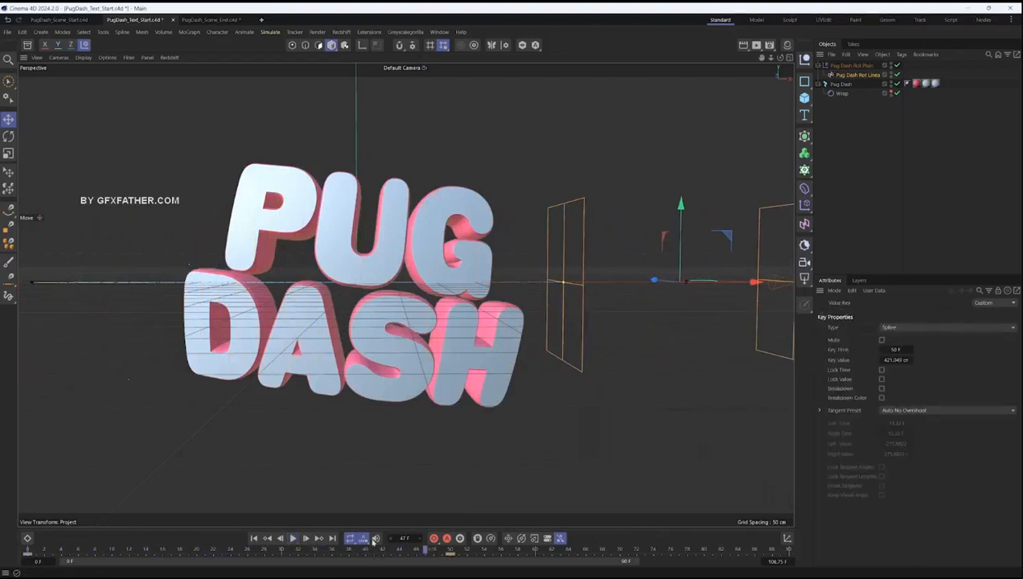
# - Open the animation timeline, expand the Linear Field's Position X track and set its keys to linear interpolation
pyautogui.click(29, 539)
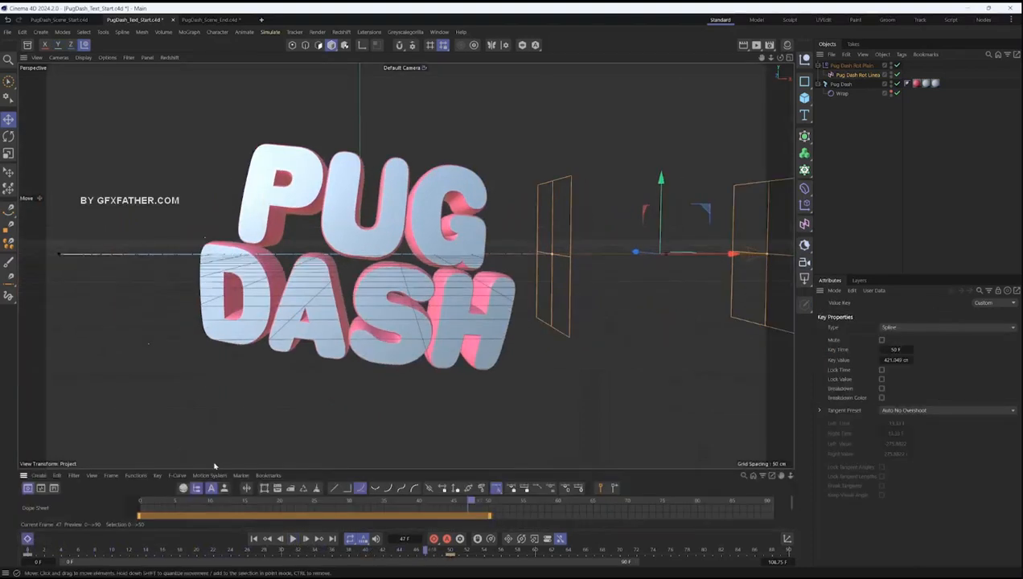
pyautogui.moveTo(211, 470); pyautogui.dragTo(215, 366)
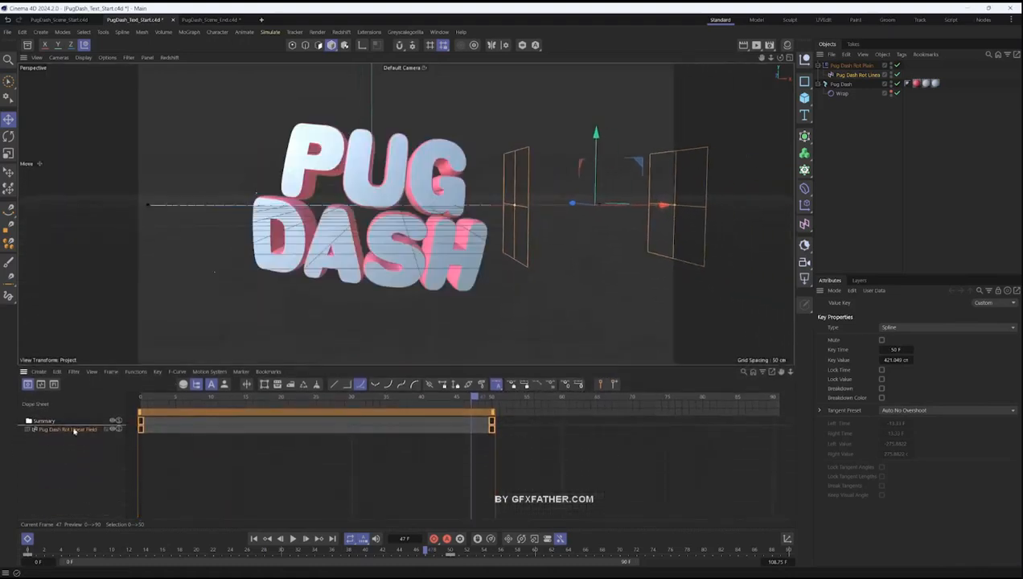
pyautogui.click(73, 433)
pyautogui.click(28, 429)
pyautogui.click(33, 437)
pyautogui.click(40, 446)
pyautogui.click(335, 385)
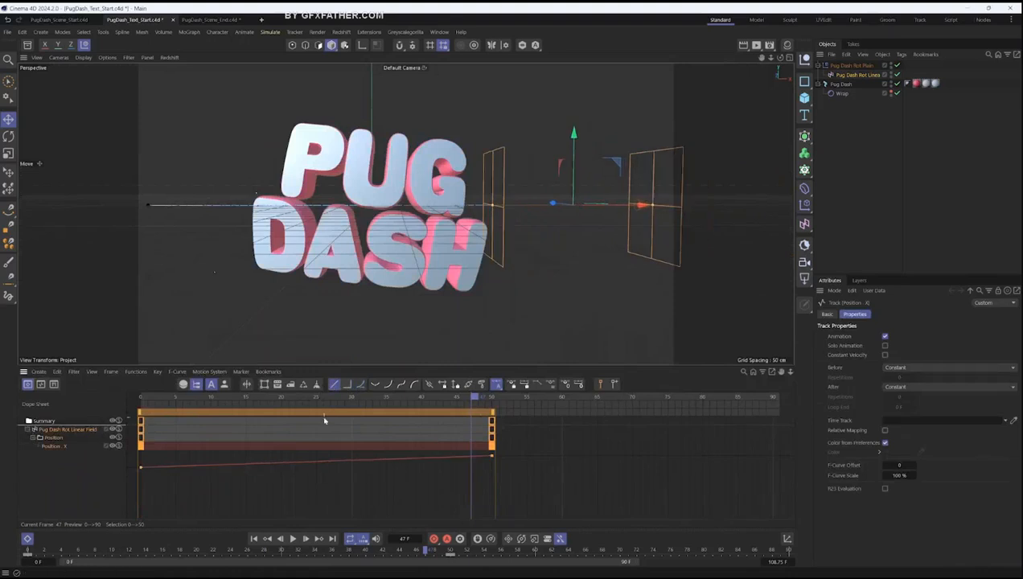
# - Close the animation timeline and play back the letter flip driven by the linear position keys
pyautogui.click(27, 539)
pyautogui.moveTo(58, 550); pyautogui.dragTo(181, 550)
pyautogui.click(293, 538)
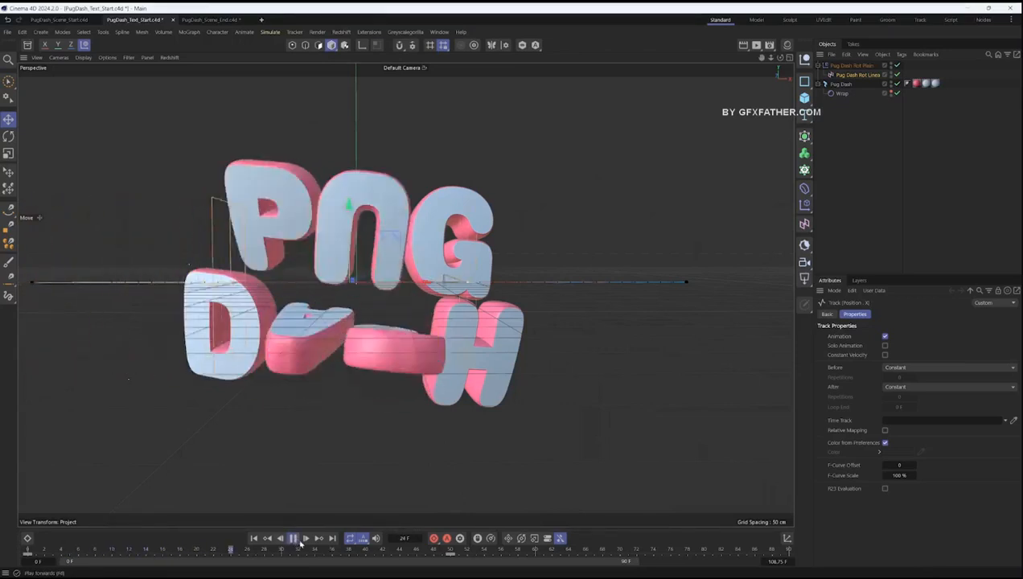
pyautogui.press('F8')
# - Set the contour mode in the rotation Linear Field's remapping to Curve
pyautogui.click(851, 76)
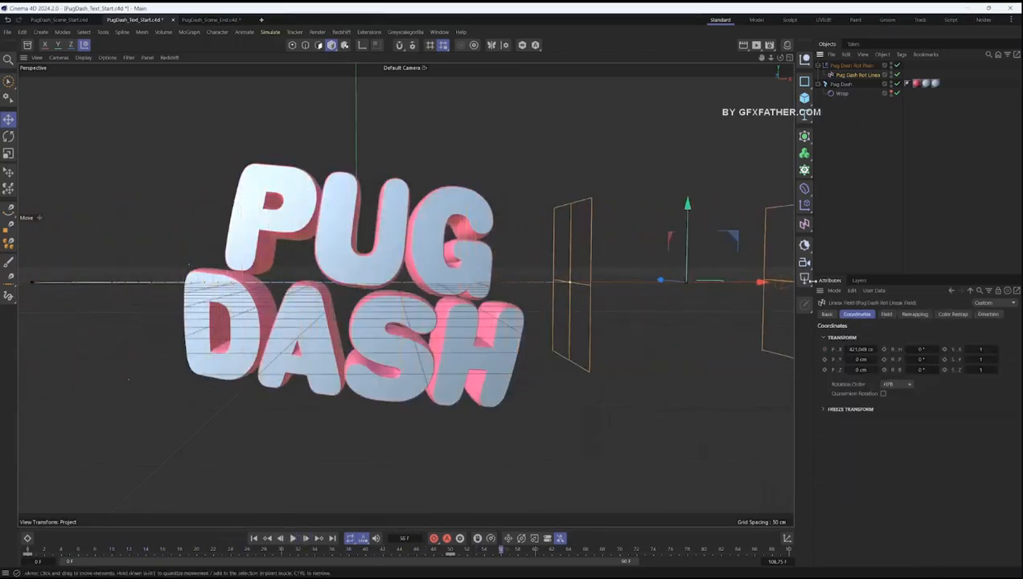
pyautogui.click(913, 314)
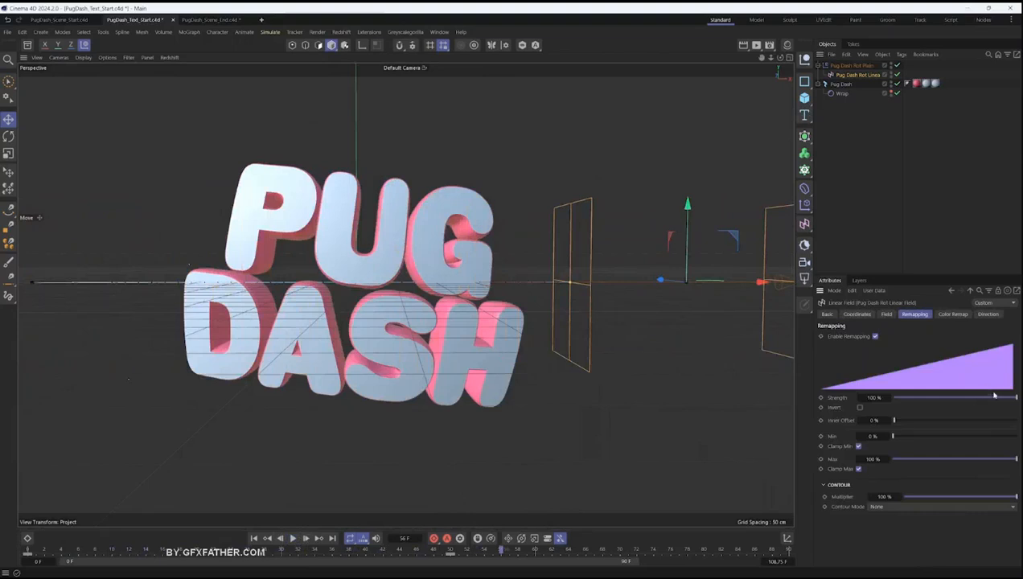
pyautogui.click(880, 507)
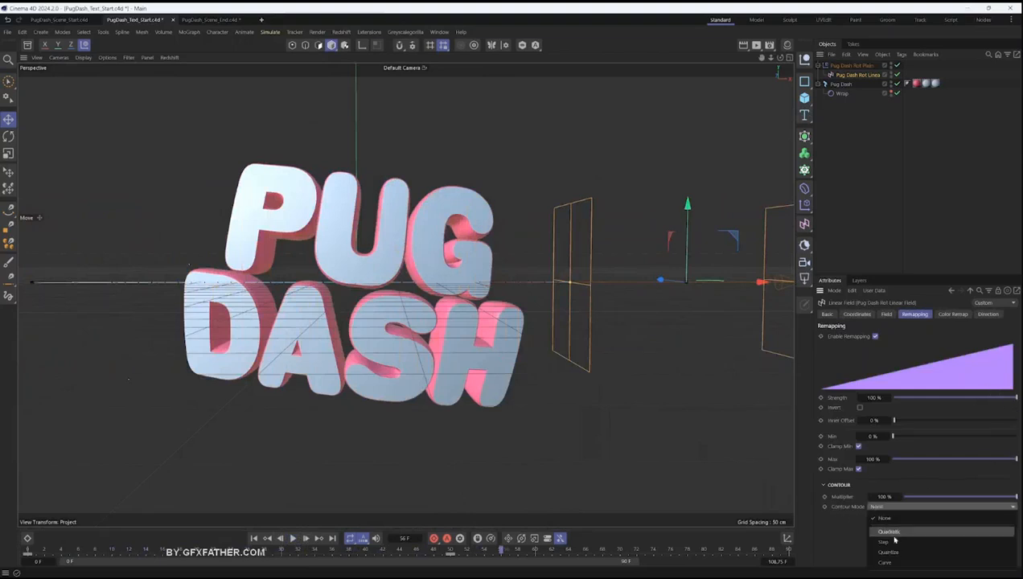
pyautogui.click(892, 562)
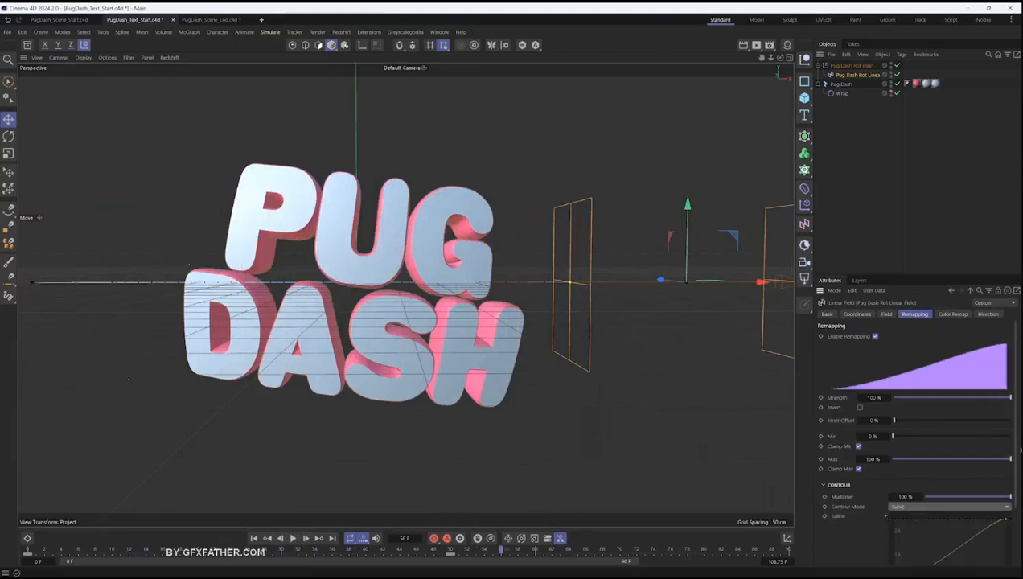
pyautogui.scroll(-3, 898, 508)
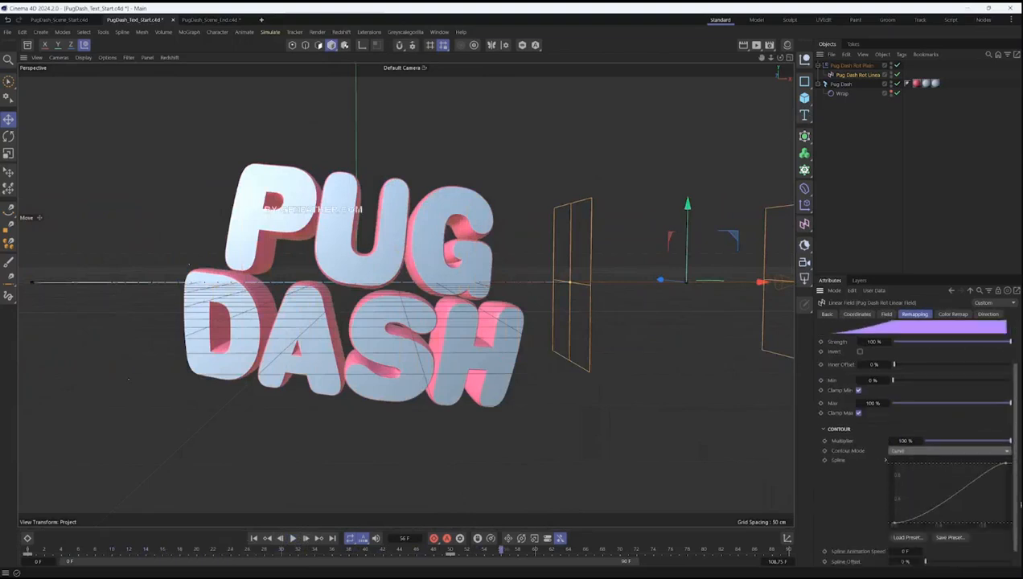
# - Replay the letter flip from the start to review the curved falloff, and return to frame 0
pyautogui.click(254, 539)
pyautogui.click(293, 539)
pyautogui.press('F8')
pyautogui.moveTo(546, 282)
pyautogui.mouseDown()
pyautogui.moveTo(602, 283)
pyautogui.moveTo(532, 284)
pyautogui.moveTo(541, 288)
pyautogui.mouseUp()
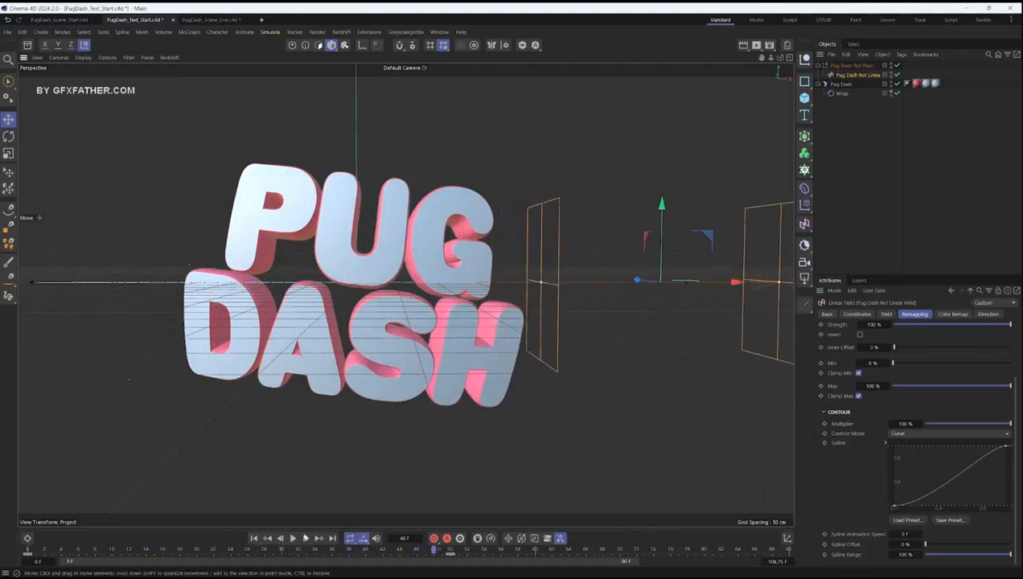
pyautogui.click(254, 538)
pyautogui.click(292, 539)
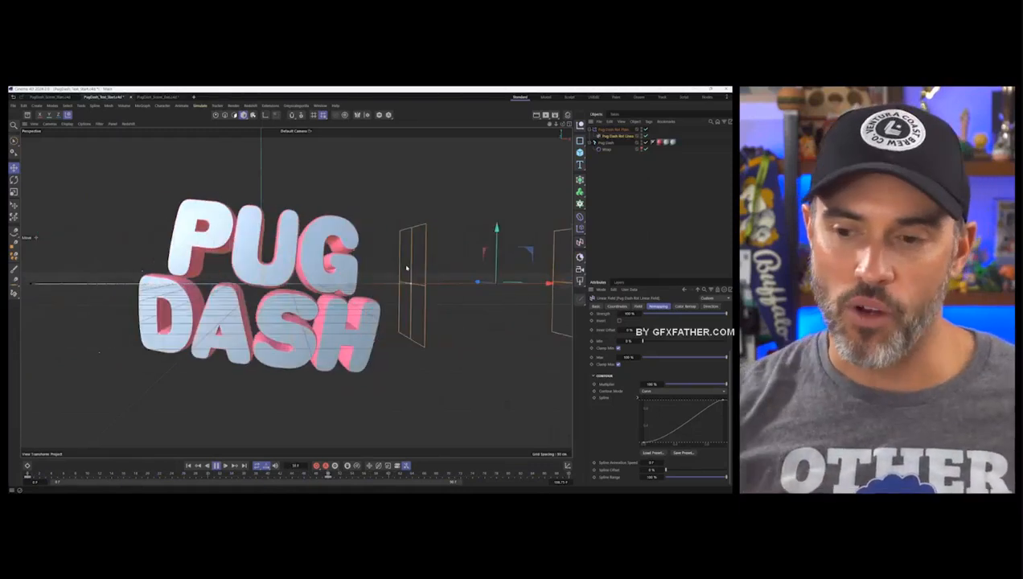
pyautogui.press('F8')
pyautogui.click(189, 465)
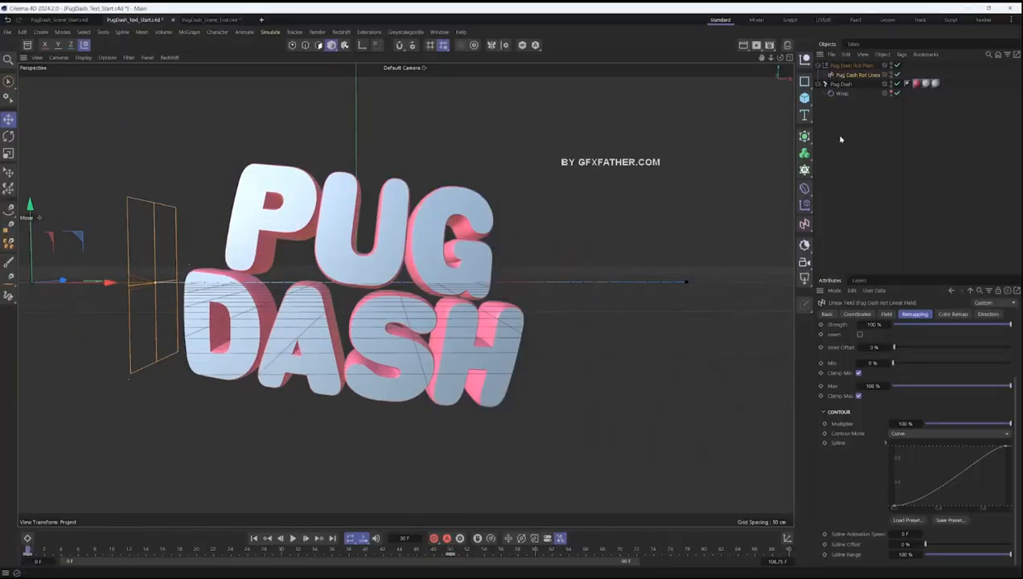
# - Add a second Plain effector to the letters of the Pug Dash text and name it Pug Dash Pos.Z Plain
pyautogui.click(838, 85)
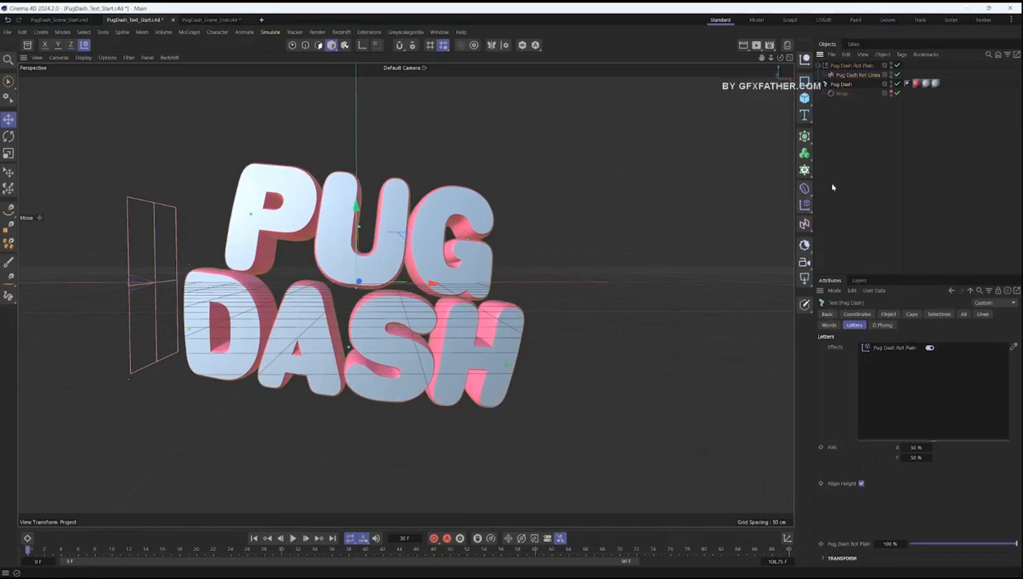
pyautogui.moveTo(805, 209); pyautogui.dragTo(836, 220)
pyautogui.doubleClick(837, 66)
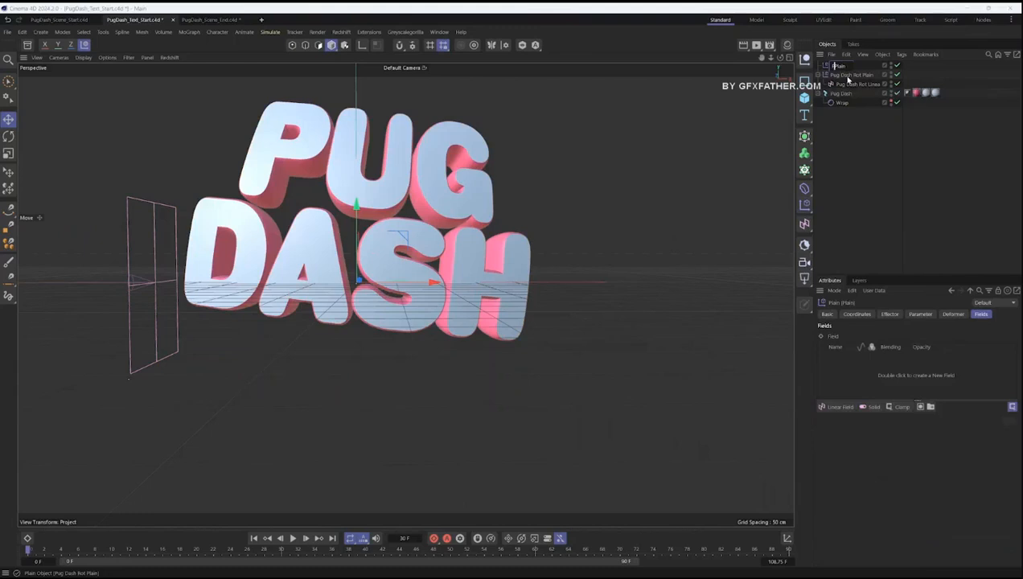
pyautogui.press('Home')
pyautogui.write('Pug ')
pyautogui.write('Dash')
pyautogui.write(' R')
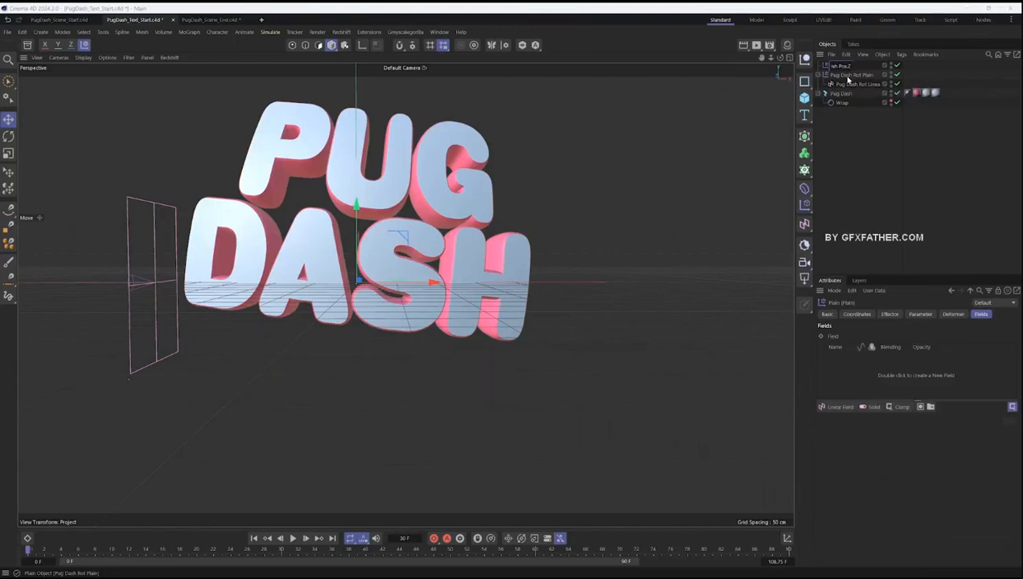
pyautogui.press('Return')
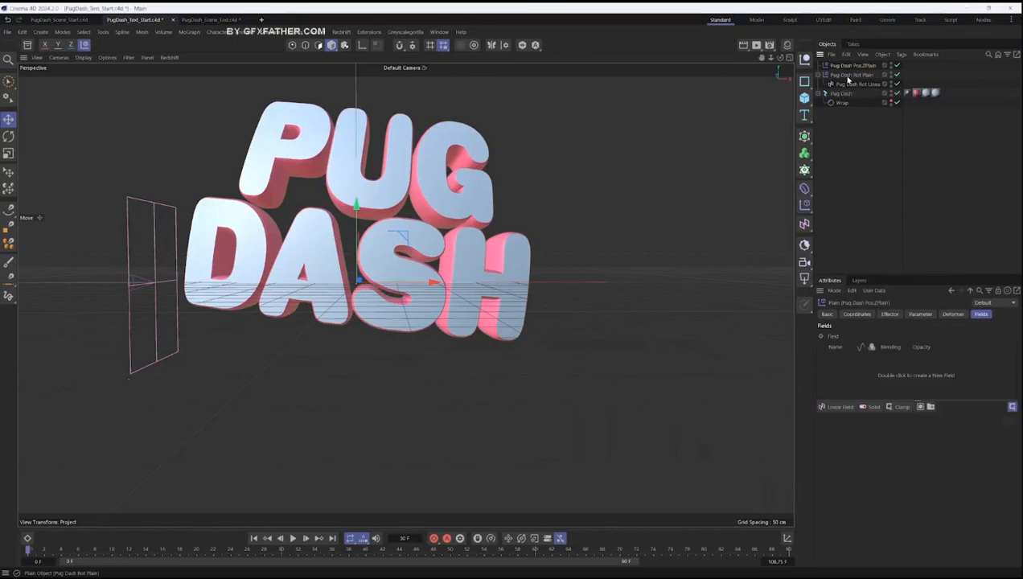
pyautogui.doubleClick(853, 66)
pyautogui.click(864, 66)
pyautogui.click(846, 111)
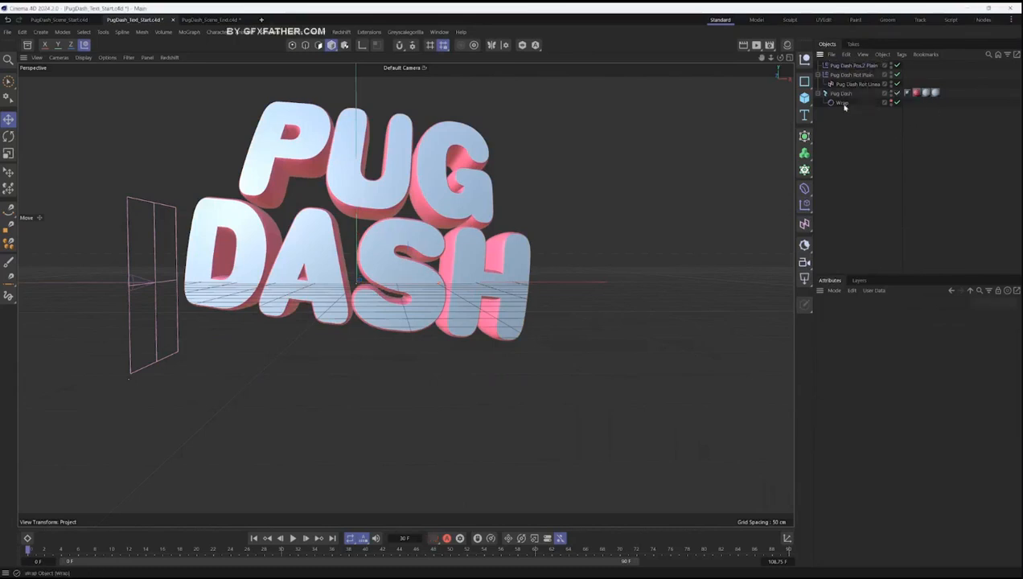
# - Set the Pug Dash Pos.Z Plain effector's position offset to 0 cm in Y and -45 cm in Z
pyautogui.click(841, 94)
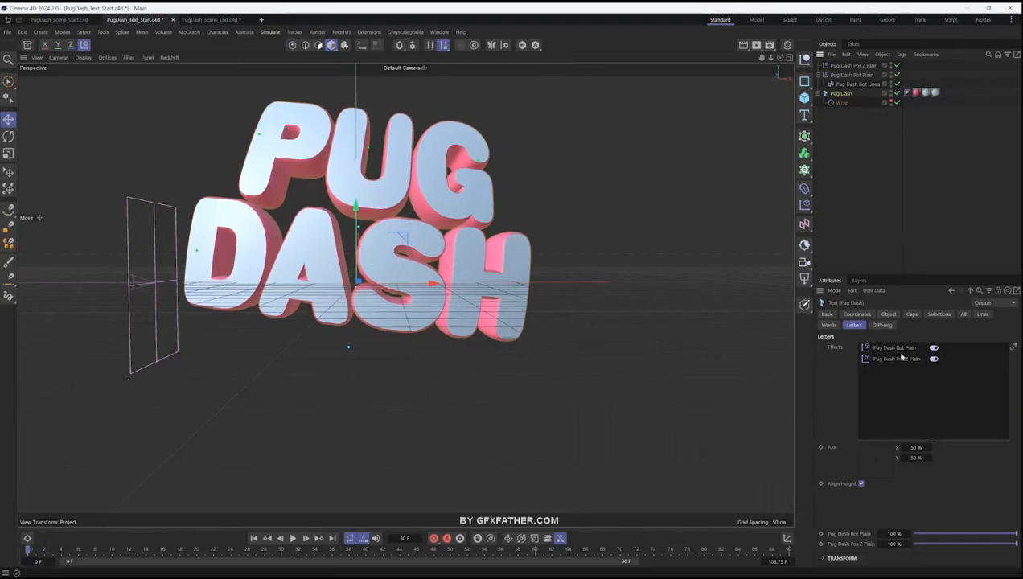
pyautogui.doubleClick(895, 359)
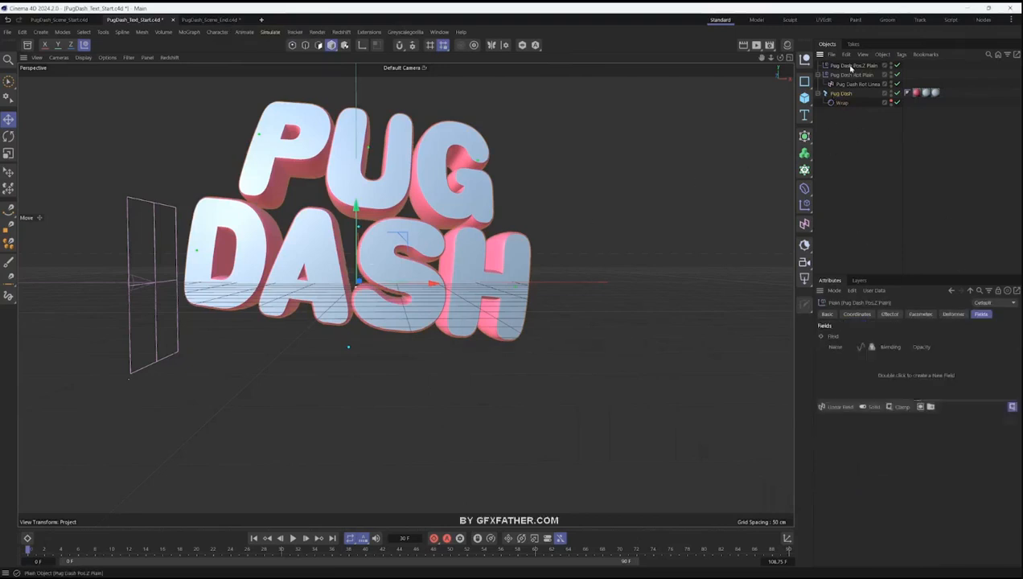
pyautogui.click(920, 314)
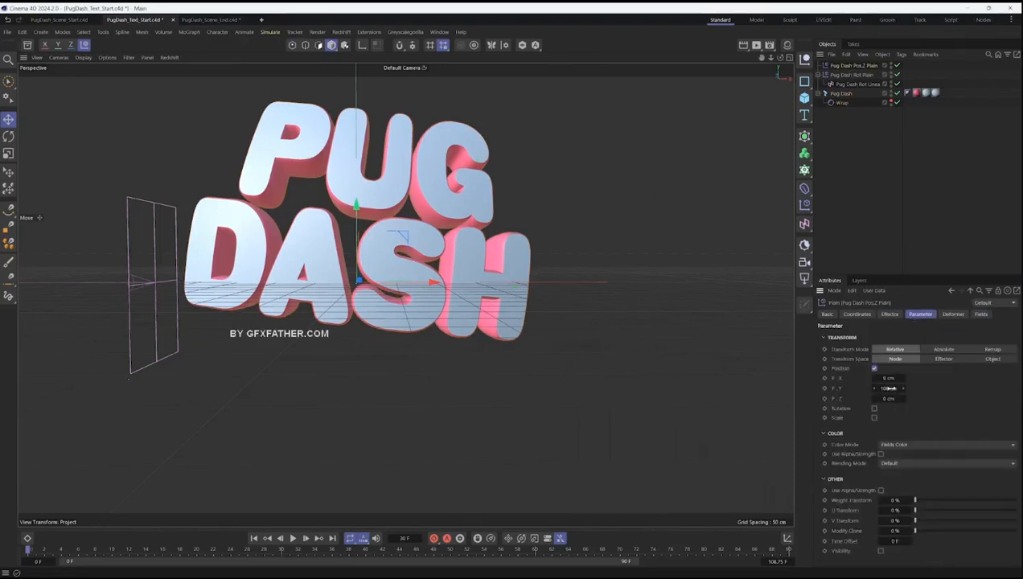
pyautogui.write('2')
pyautogui.press('Return')
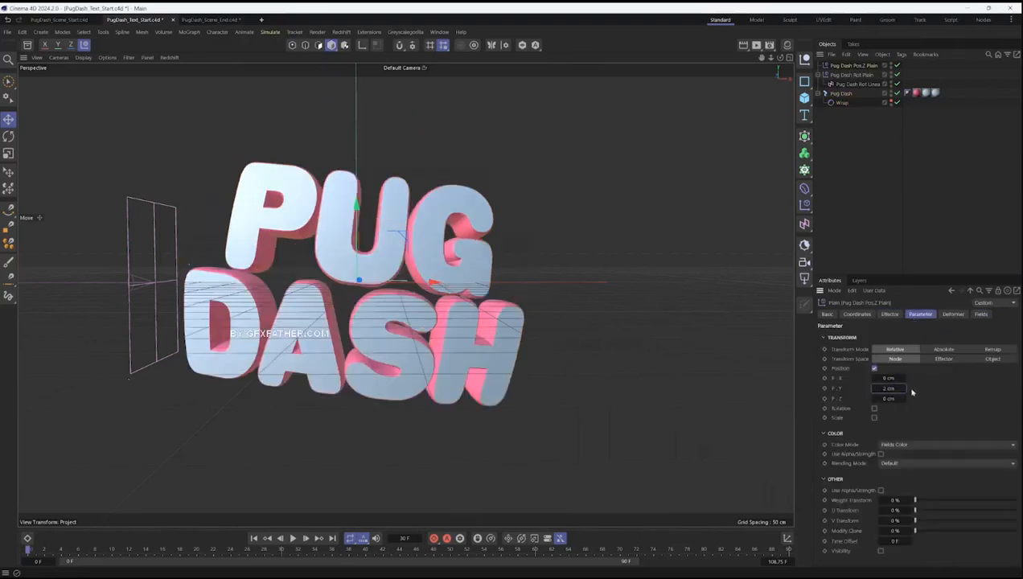
pyautogui.write('0')
pyautogui.press('Return')
pyautogui.moveTo(903, 398)
pyautogui.mouseDown()
pyautogui.moveTo(868, 400)
pyautogui.moveTo(890, 398)
pyautogui.mouseUp()
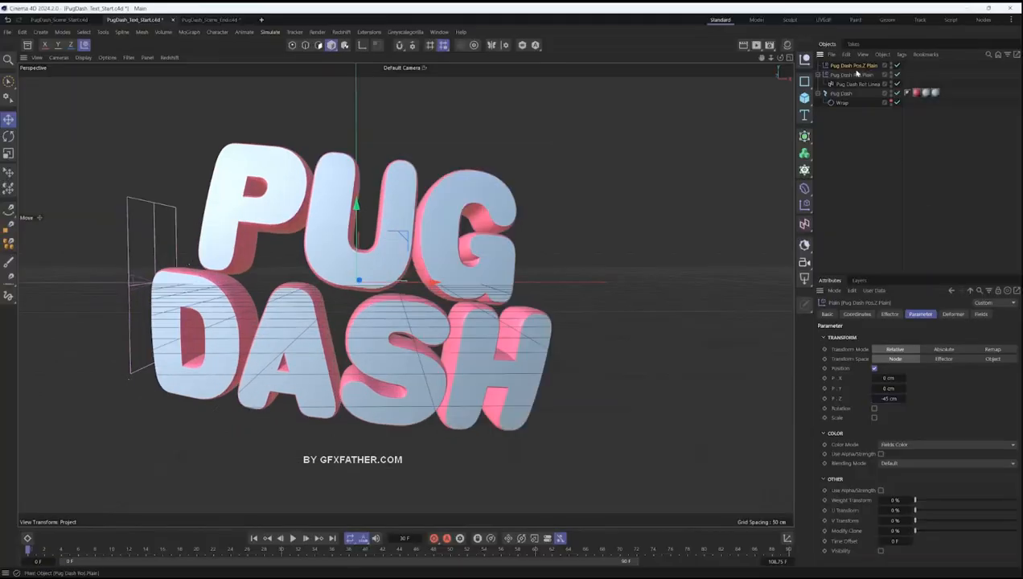
# - Add a Linear Field to the Pos.Z Plain effector and slide it along X across the title to test it
pyautogui.click(980, 314)
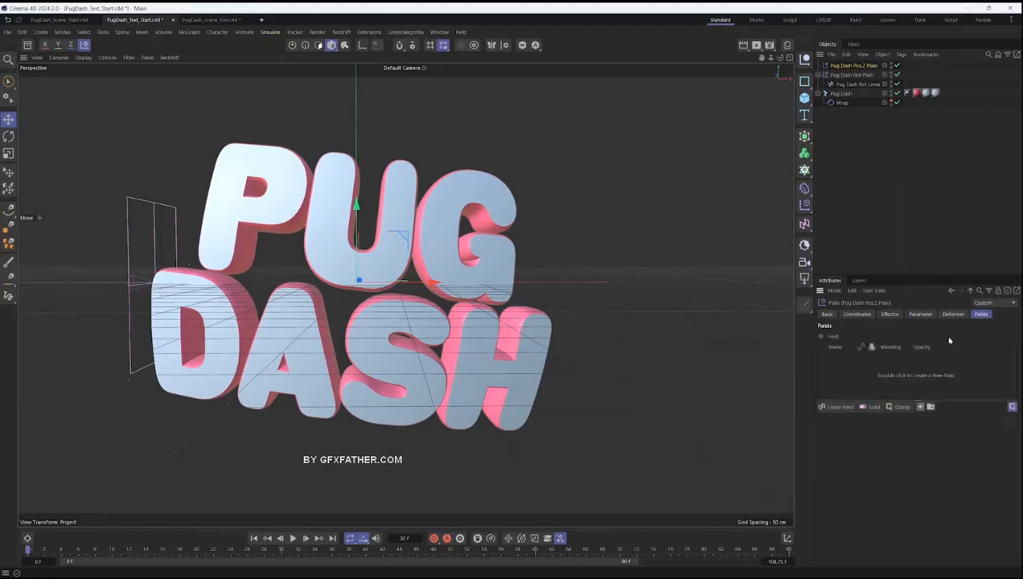
pyautogui.click(837, 407)
pyautogui.moveTo(406, 284); pyautogui.dragTo(661, 273)
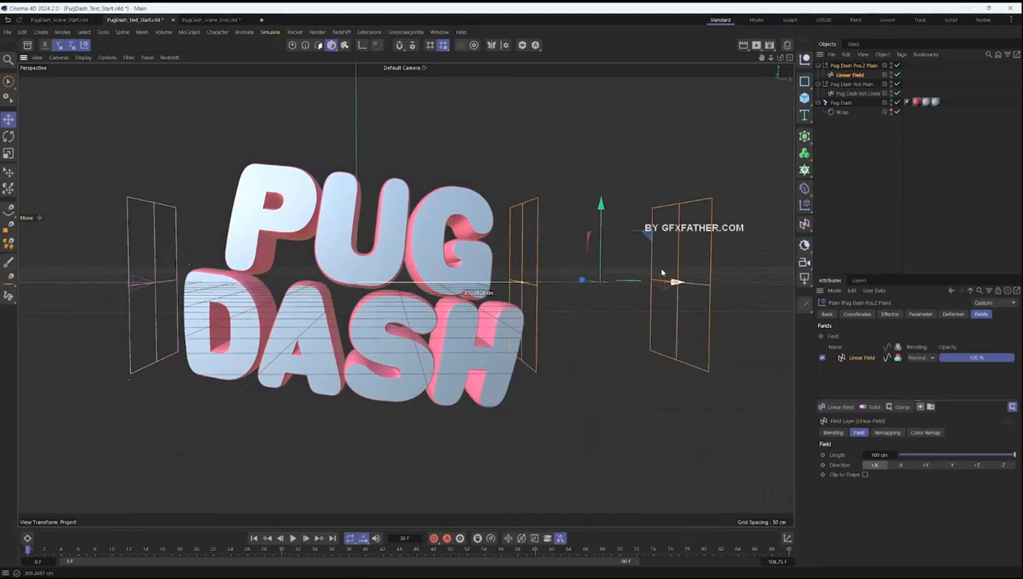
pyautogui.moveTo(662, 273); pyautogui.dragTo(417, 281)
# - Rename the new Linear Field as Pug Dash Pos.Z Linear Field
pyautogui.click(845, 74)
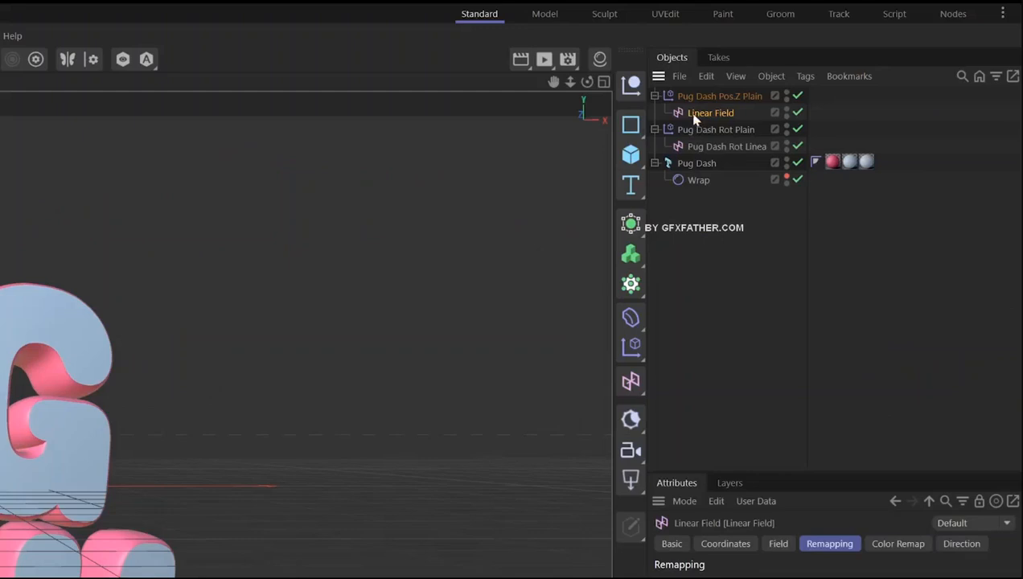
pyautogui.doubleClick(845, 74)
pyautogui.write('Pug D')
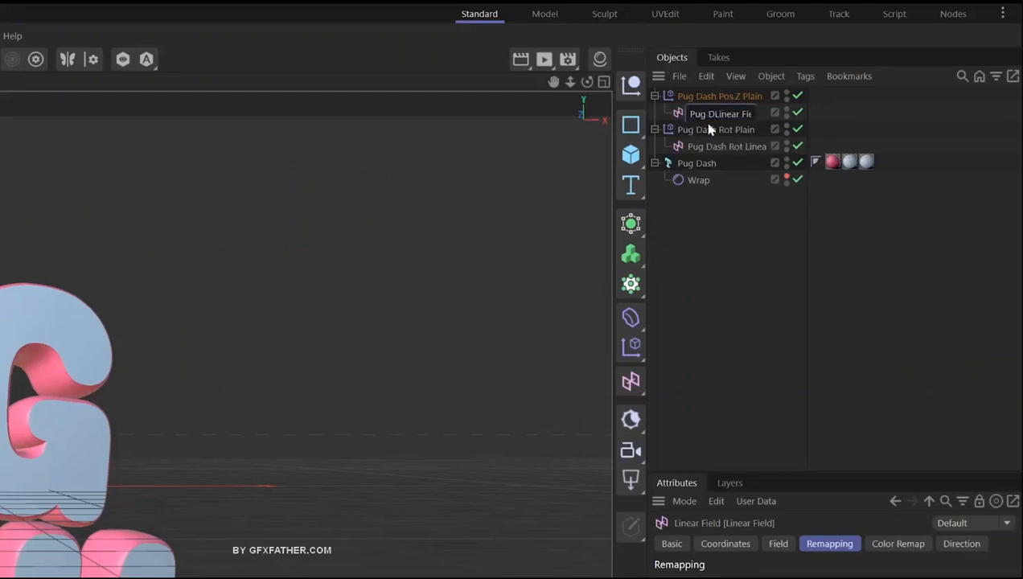
pyautogui.write('ash Pos.Z Linear Field')
pyautogui.press('Return')
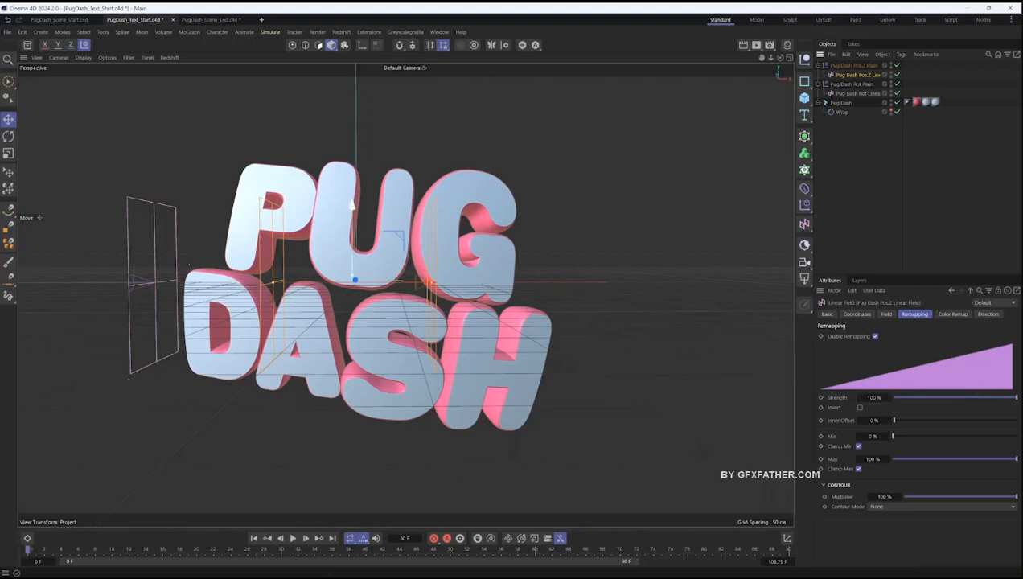
# - Set the Pos.Z Linear Field's contour mode to Curve and shape its spline into a bell peaking in the middle and ending at zero
pyautogui.click(876, 507)
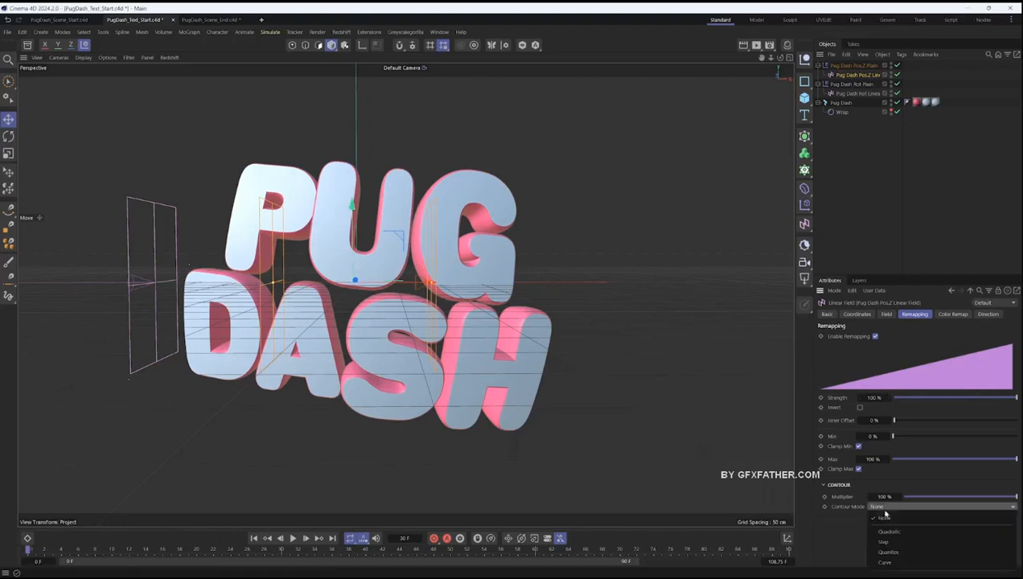
pyautogui.click(885, 557)
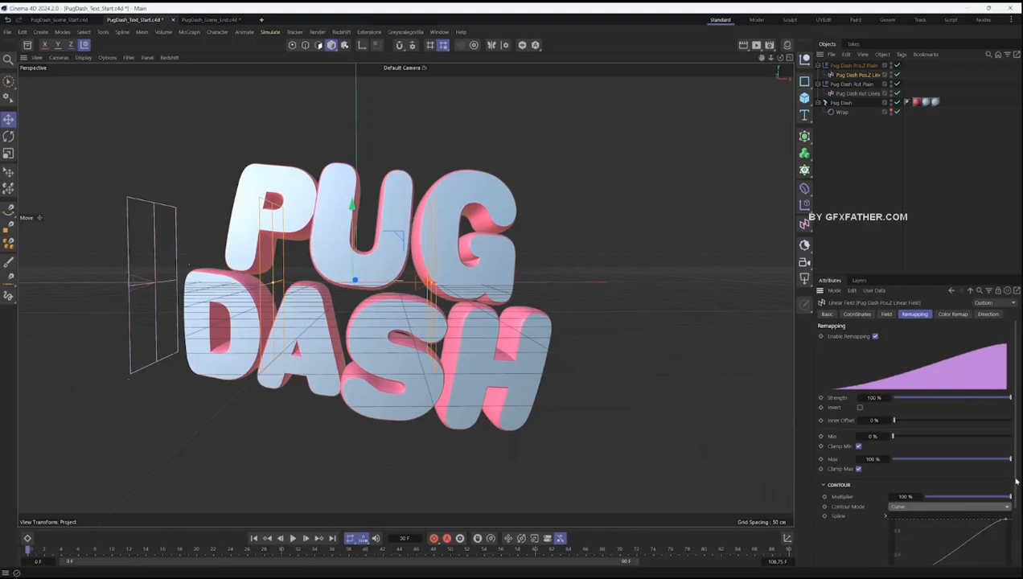
pyautogui.scroll(-3, 1016, 481)
pyautogui.moveTo(1006, 452); pyautogui.dragTo(953, 452)
pyautogui.moveTo(977, 488); pyautogui.dragTo(1000, 508)
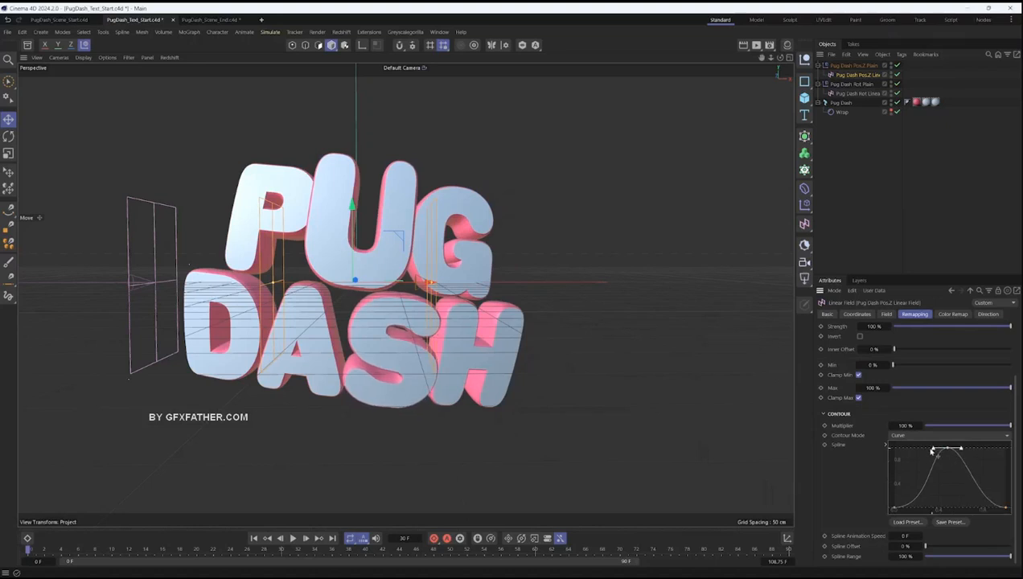
pyautogui.moveTo(934, 451); pyautogui.dragTo(925, 450)
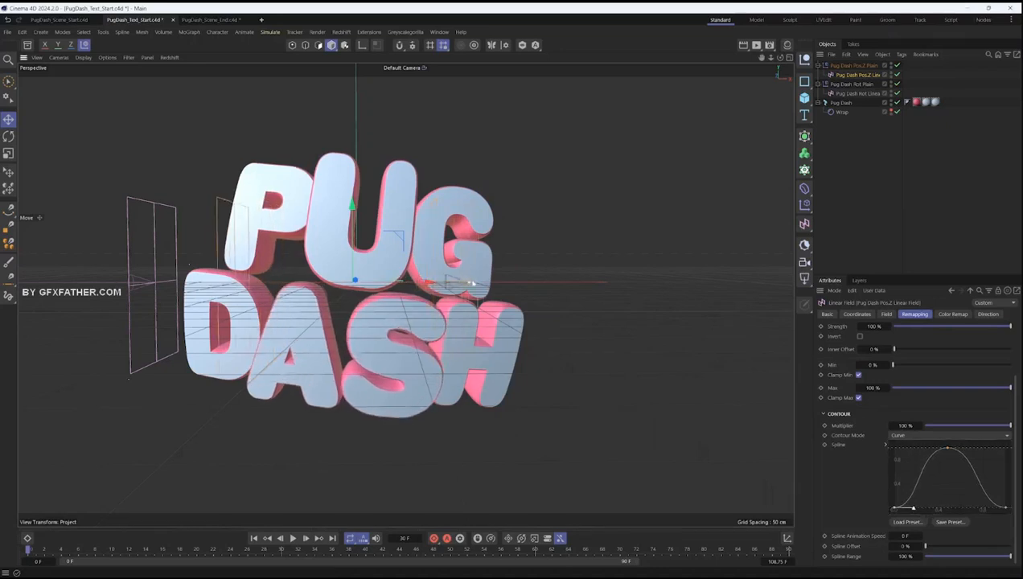
# - Slide the Pos.Z Linear Field along X through the letters and park it before the title, aligned with the rotation field
pyautogui.moveTo(430, 283); pyautogui.dragTo(267, 282)
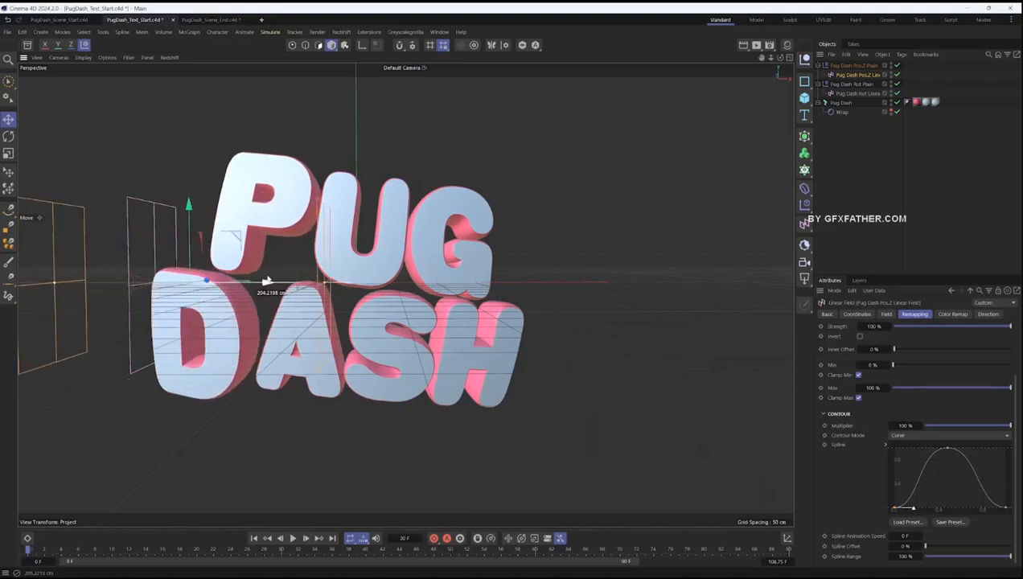
pyautogui.moveTo(267, 282); pyautogui.dragTo(363, 282)
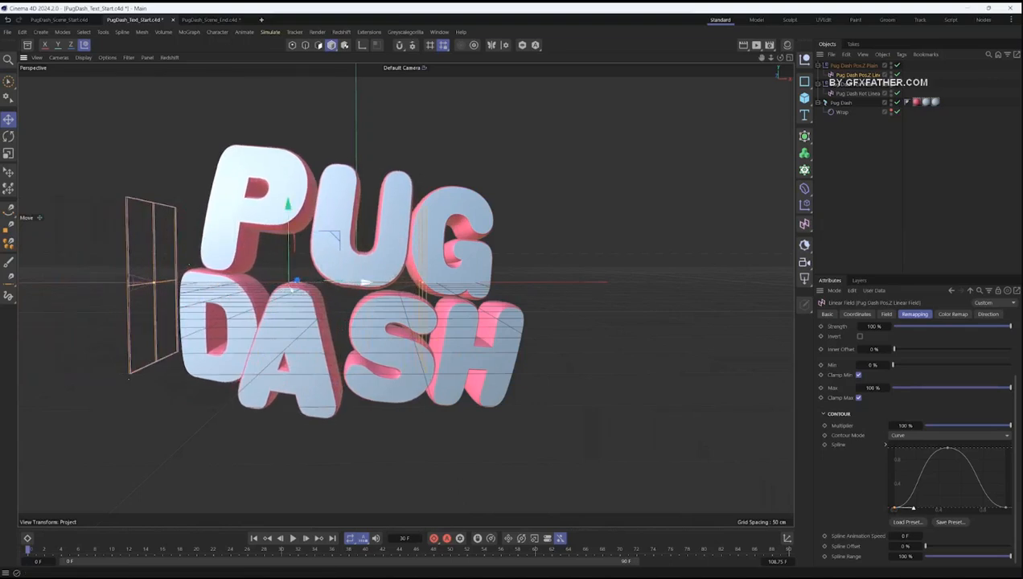
pyautogui.moveTo(366, 283); pyautogui.dragTo(96, 342)
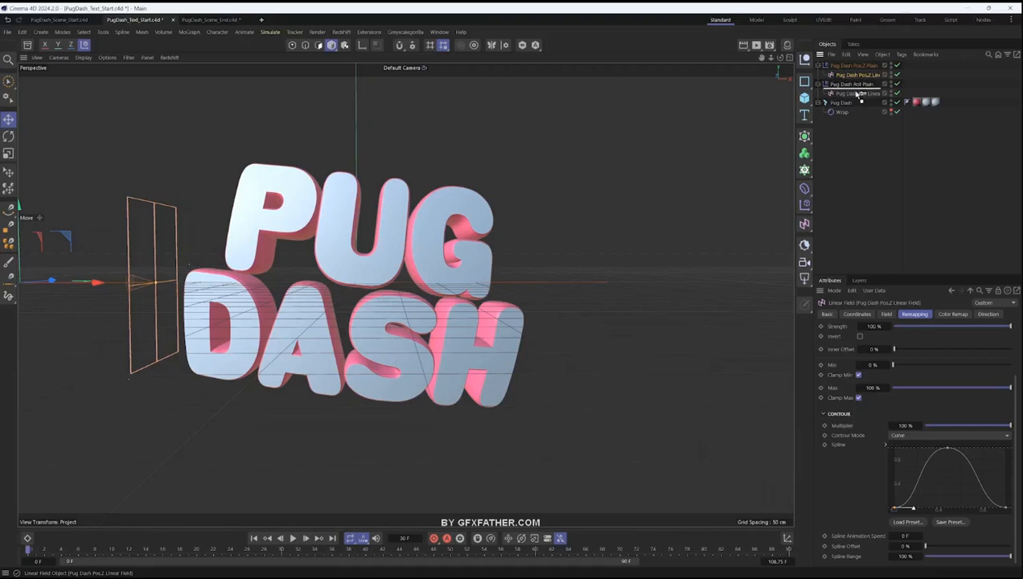
# - Make the Pos.Z Linear Field a child of Pug Dash Rot Linear Field and widen the object name column
pyautogui.click(859, 83)
pyautogui.click(904, 81)
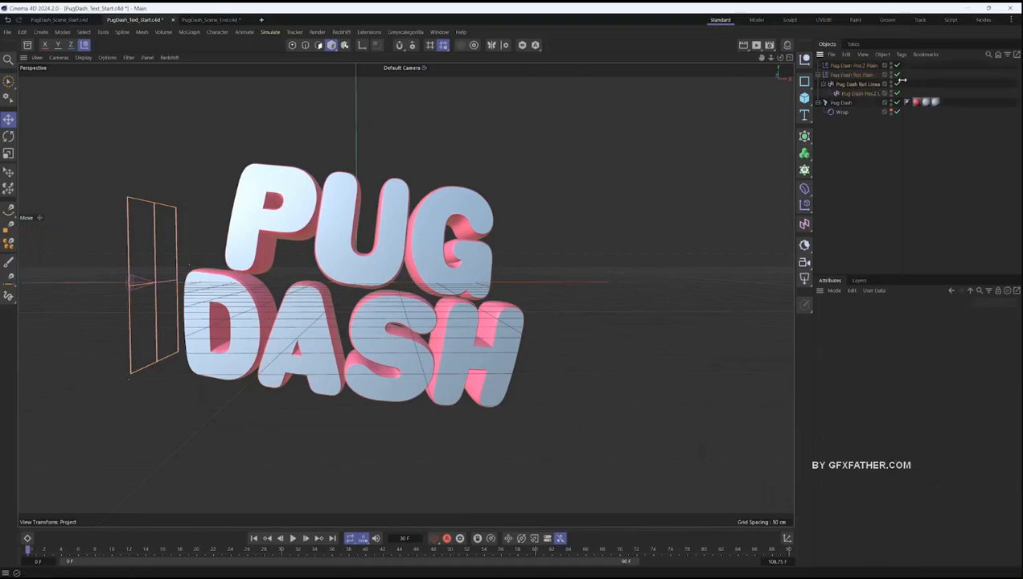
pyautogui.click(885, 94)
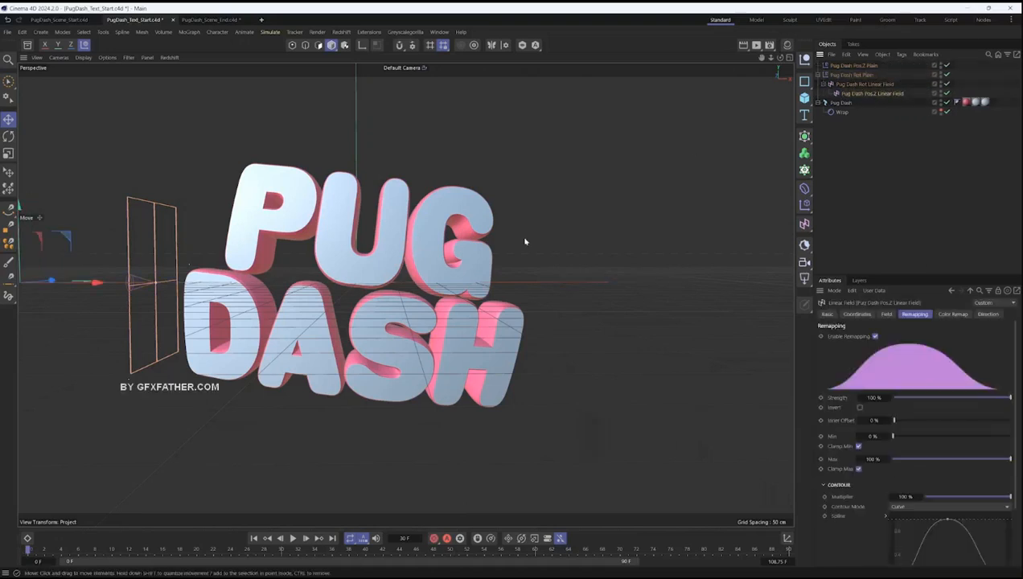
# - Play the animation, place Pug Dash Rot Plain below Pos.Z Plain in the title's letter effects, and check the Pos.Z Plain's transform parameters
pyautogui.click(292, 538)
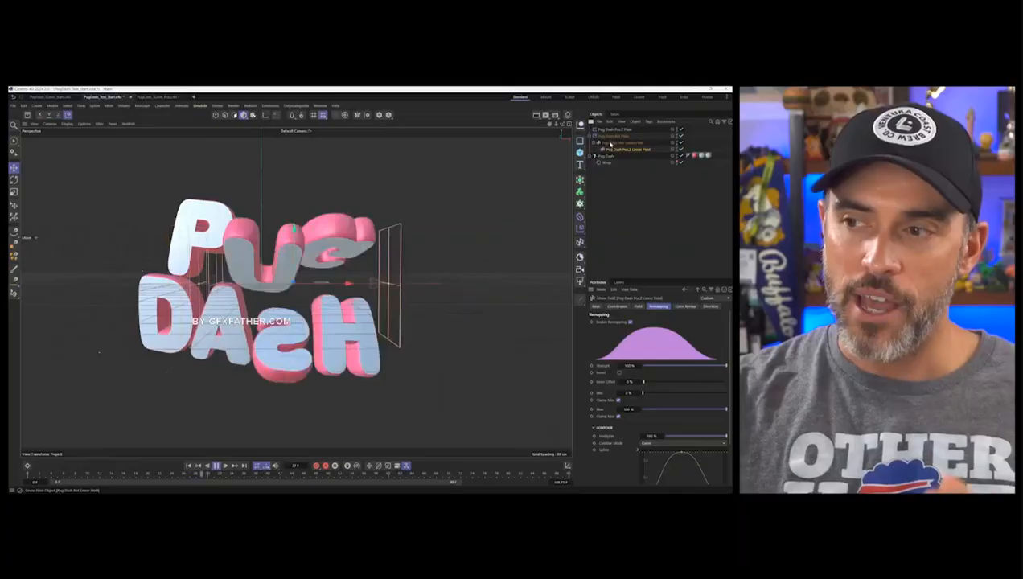
pyautogui.click(852, 102)
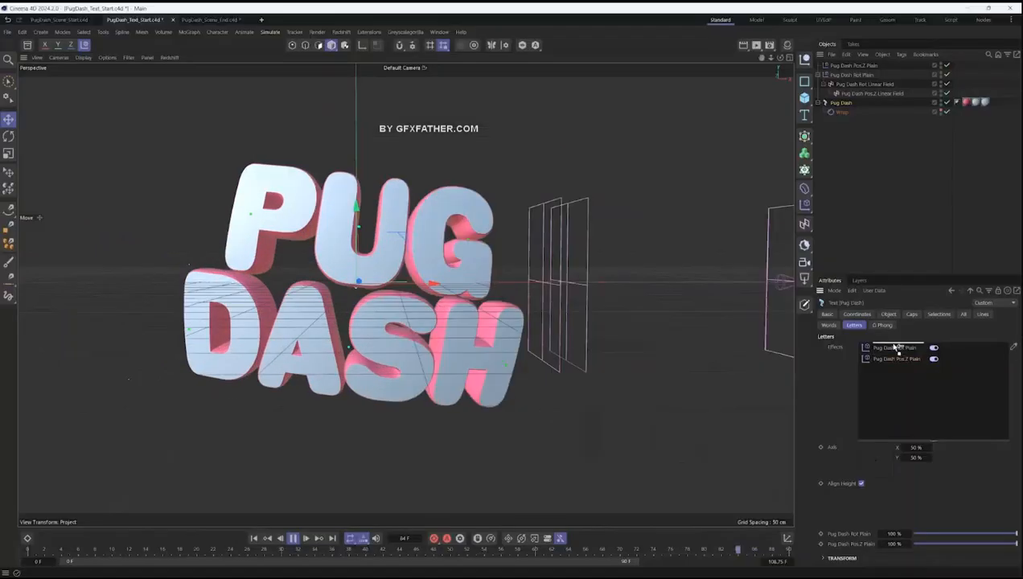
pyautogui.moveTo(896, 348); pyautogui.dragTo(887, 359)
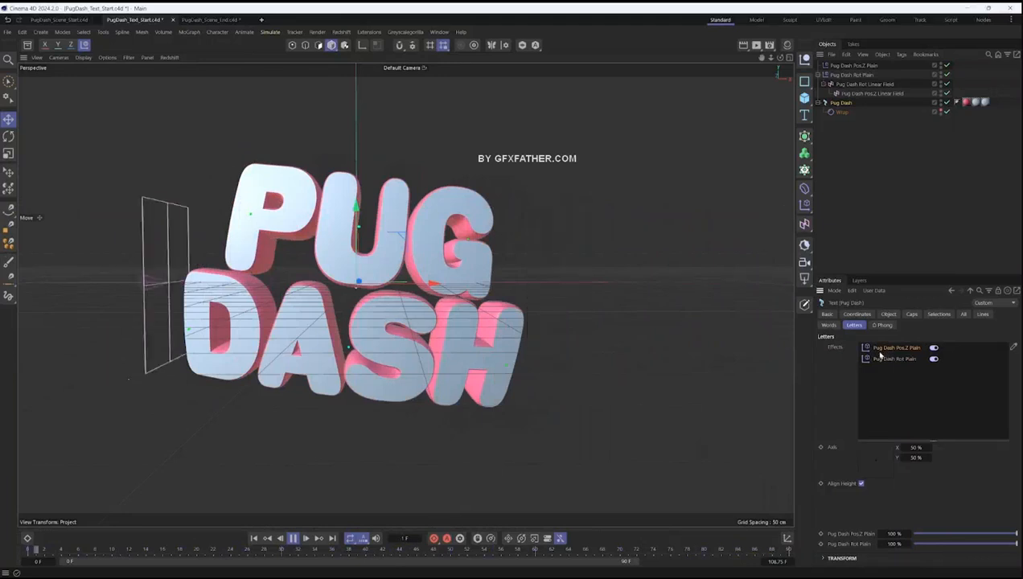
pyautogui.click(858, 66)
pyautogui.click(920, 314)
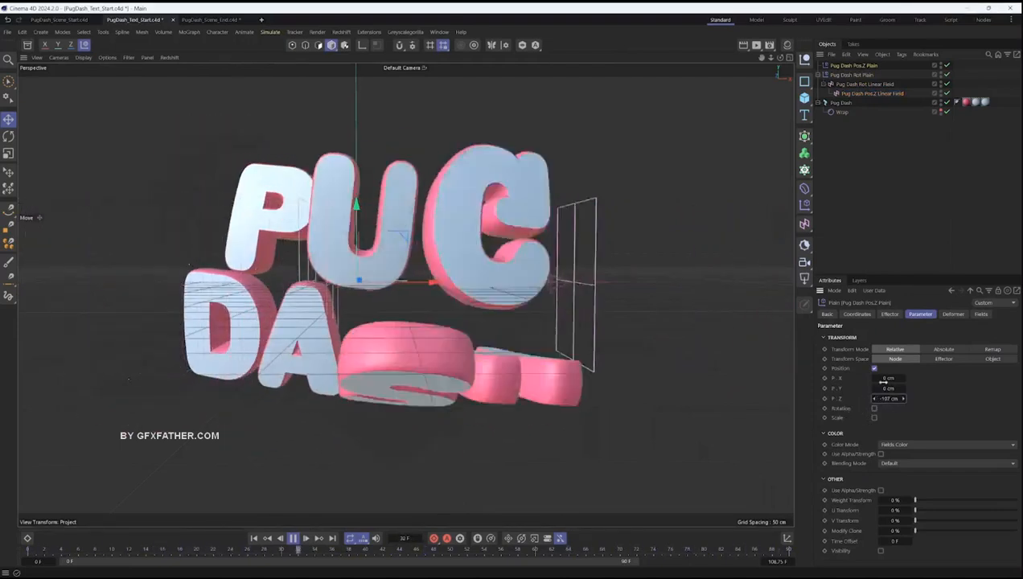
# - Swap the order of the two Plain effectors in the title's letter effects and swap it back to compare the motion
pyautogui.click(841, 103)
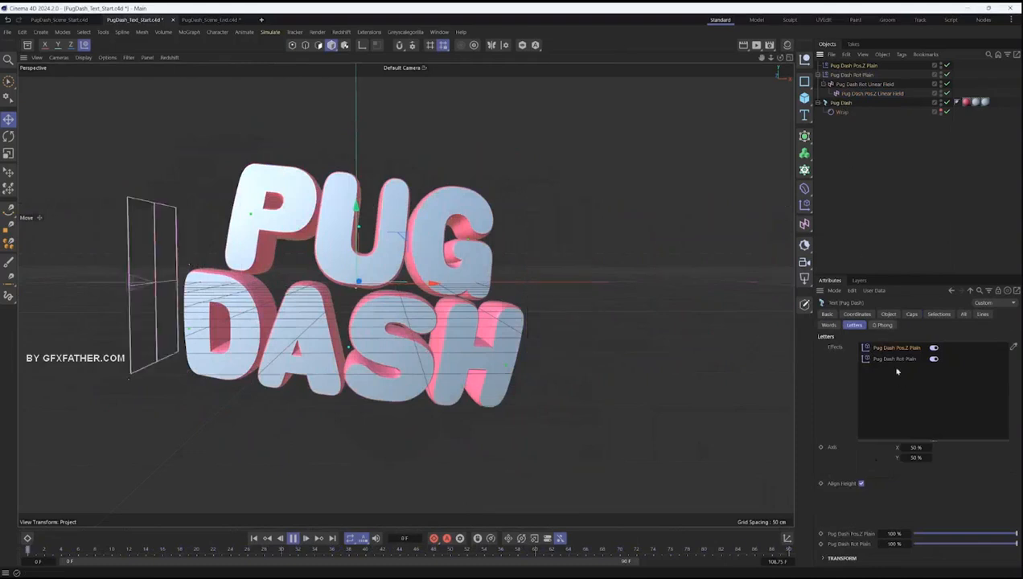
pyautogui.moveTo(893, 347); pyautogui.dragTo(894, 368)
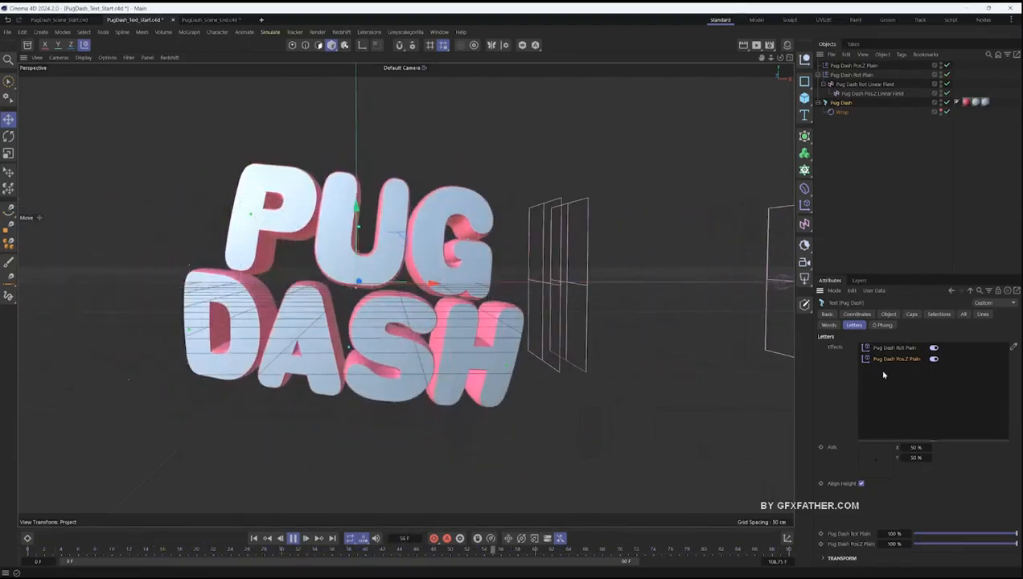
pyautogui.moveTo(894, 348); pyautogui.dragTo(901, 368)
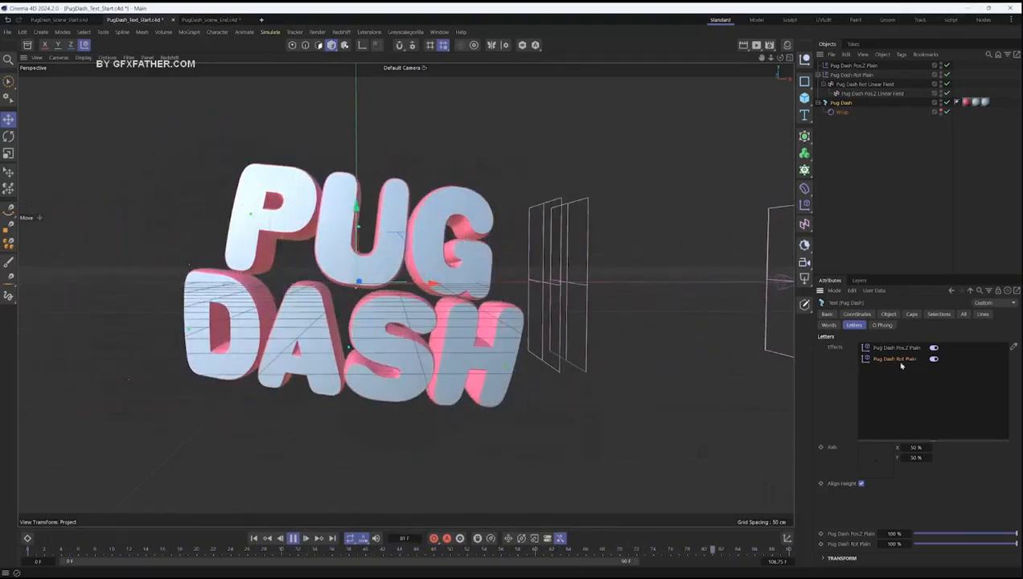
pyautogui.moveTo(906, 368); pyautogui.dragTo(902, 370)
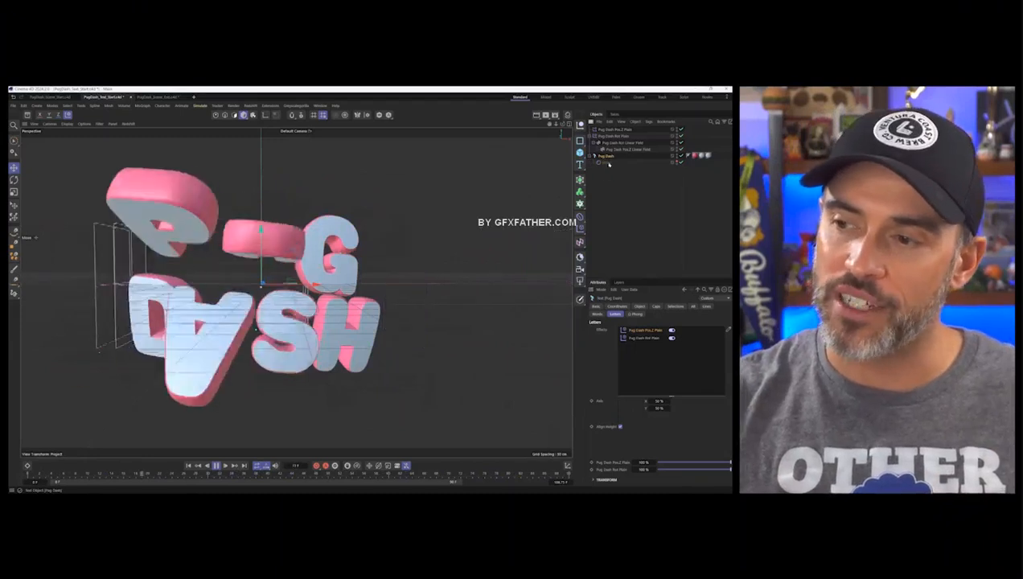
# - Add a Random effector to the title's letters and set its position offsets to X 5, Y -6 and Z -11 cm
pyautogui.click(580, 229)
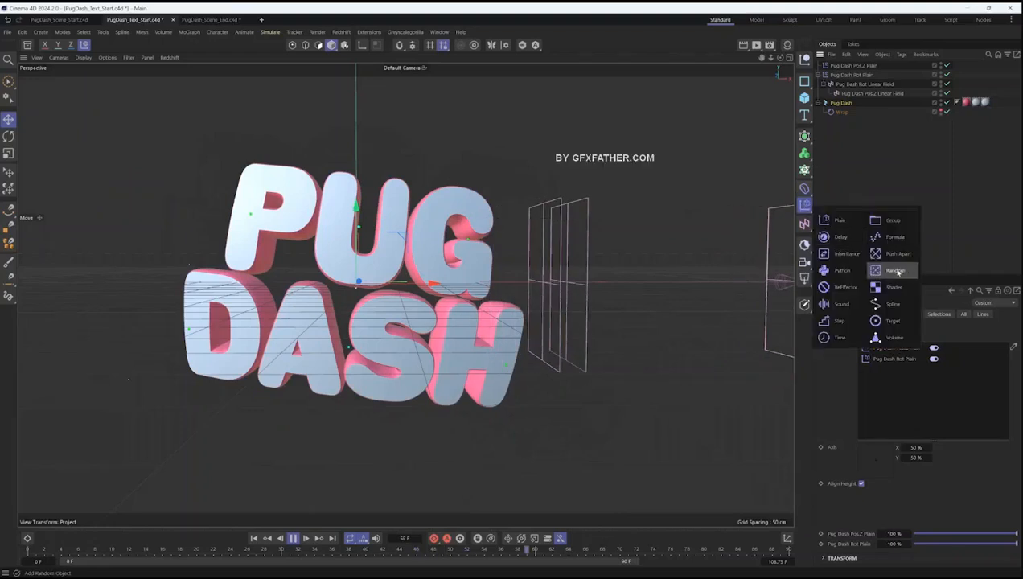
pyautogui.click(897, 272)
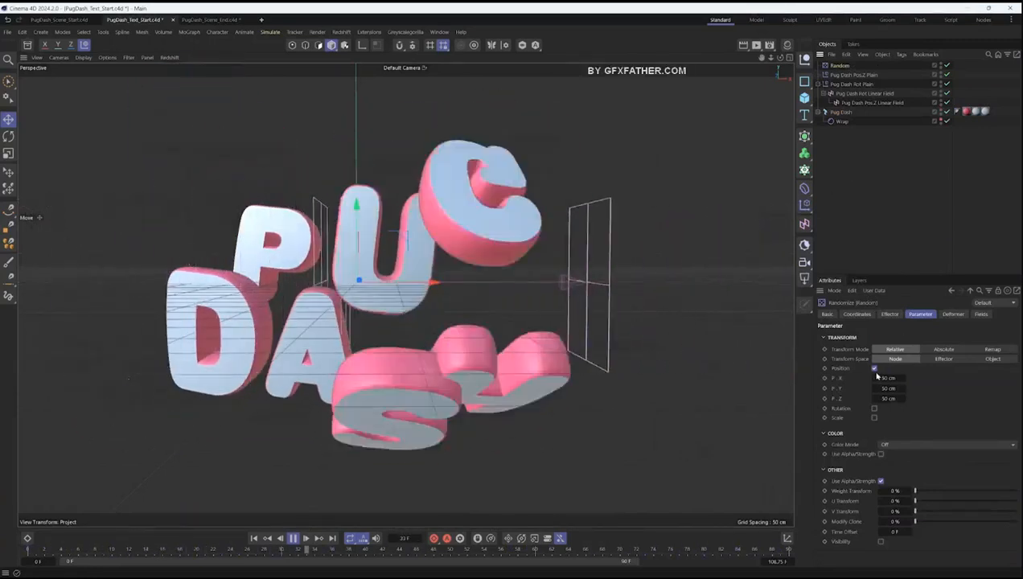
pyautogui.moveTo(888, 377); pyautogui.dragTo(861, 390)
pyautogui.write('5')
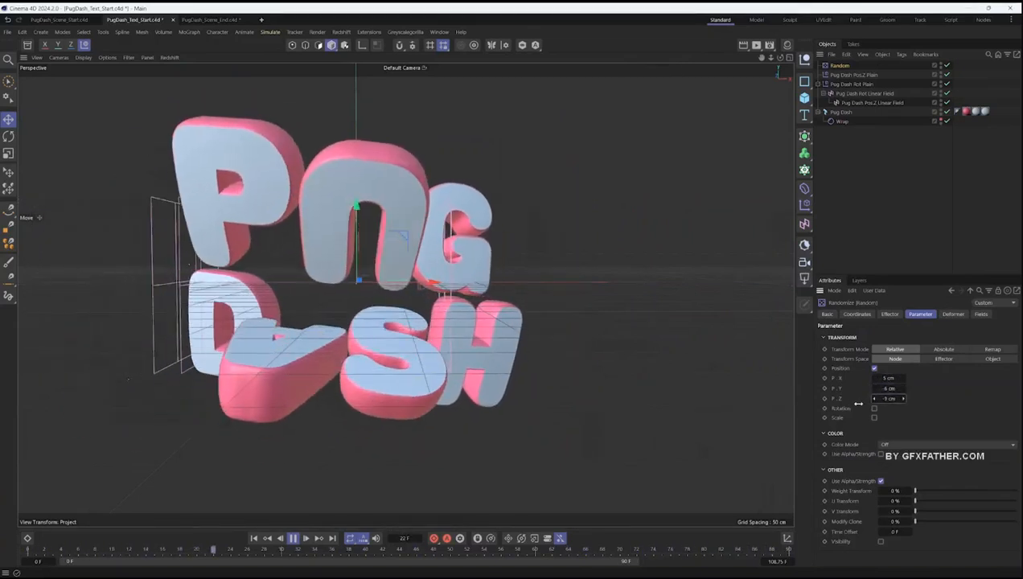
pyautogui.moveTo(886, 399); pyautogui.dragTo(908, 398)
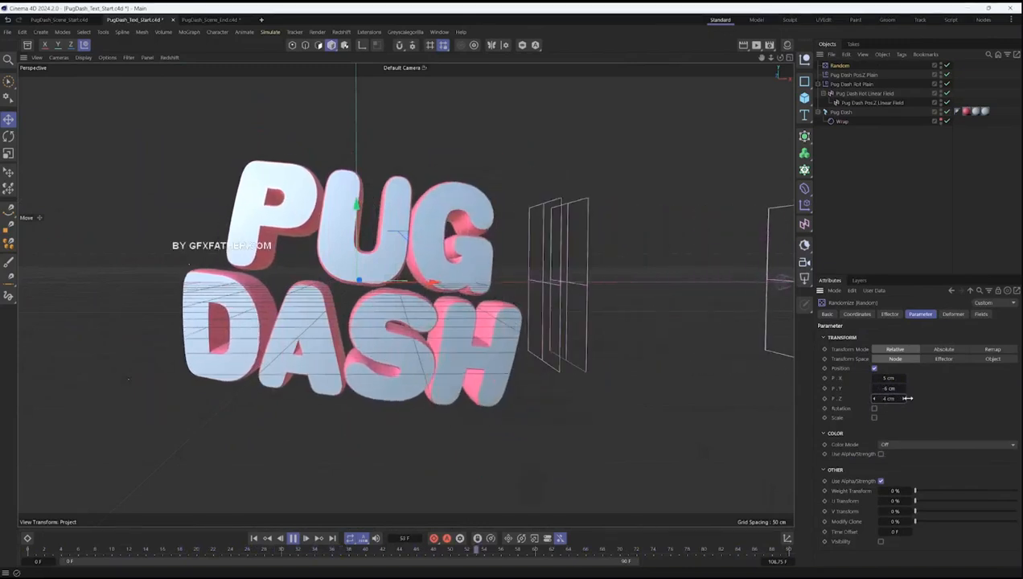
# - Enable the Random effector's rotation at H -5°, P 5°, B -6° and its absolute scale with Z at 0.5
pyautogui.click(874, 408)
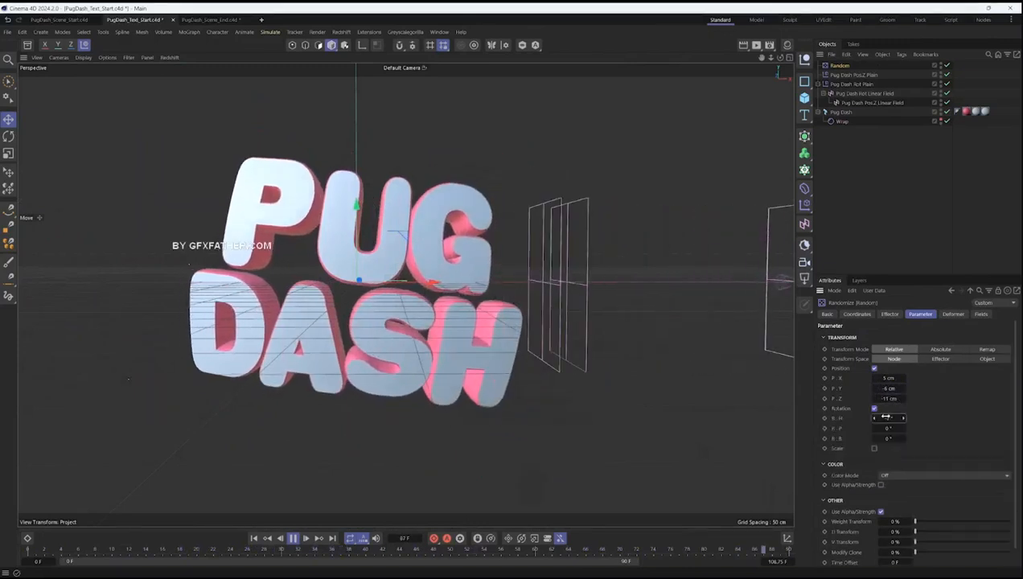
pyautogui.moveTo(898, 438); pyautogui.dragTo(887, 439)
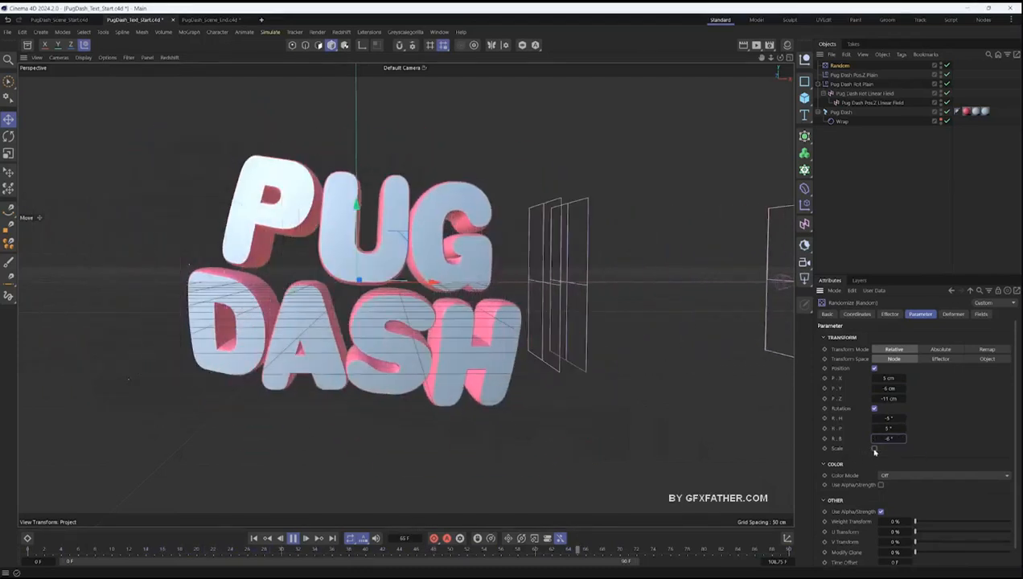
pyautogui.click(874, 448)
pyautogui.moveTo(902, 497); pyautogui.dragTo(920, 497)
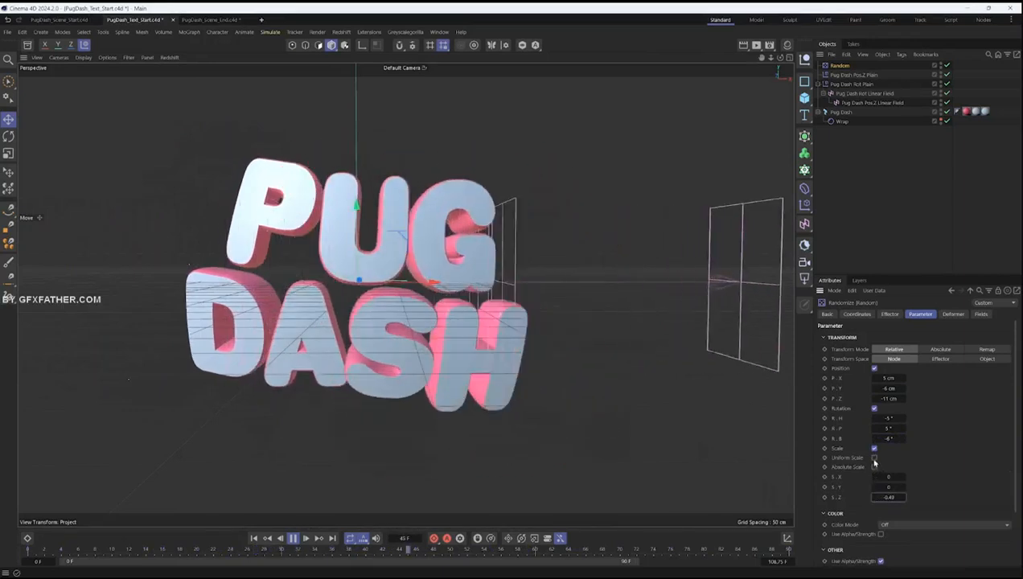
pyautogui.moveTo(890, 497); pyautogui.dragTo(985, 497)
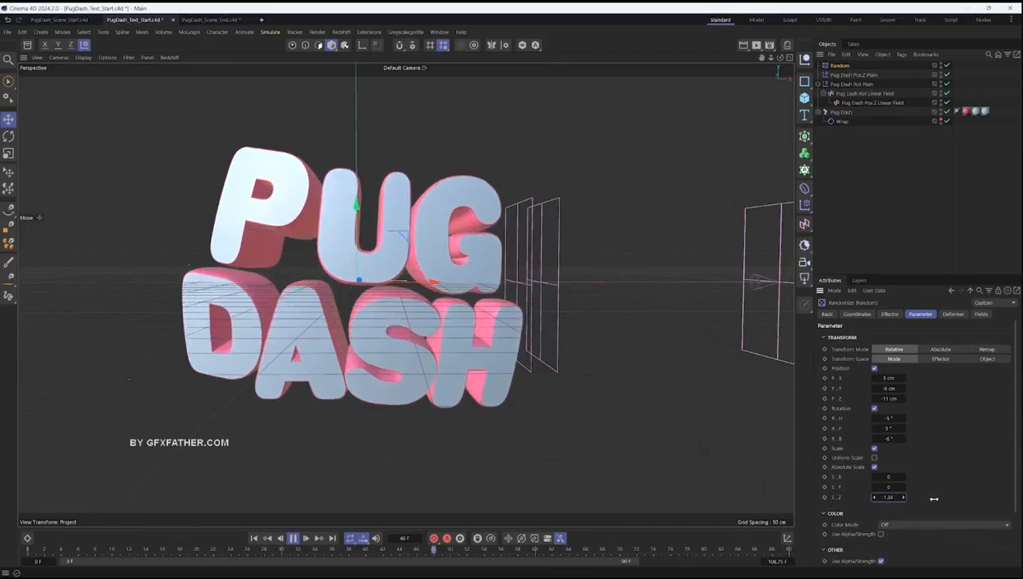
pyautogui.moveTo(885, 500)
pyautogui.mouseDown()
pyautogui.moveTo(898, 500)
pyautogui.moveTo(816, 504)
pyautogui.moveTo(901, 496)
pyautogui.mouseUp()
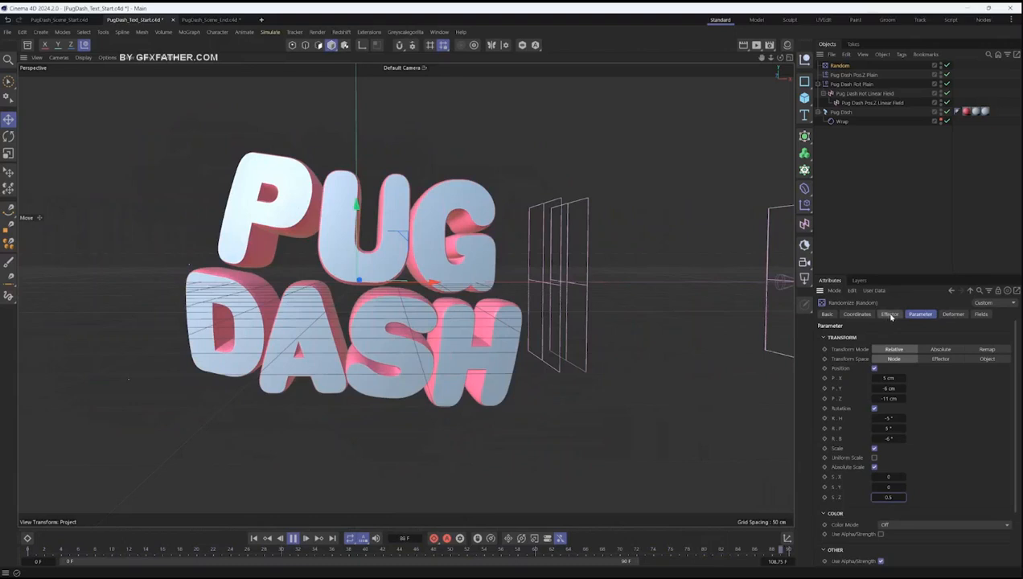
# - Switch the Random effector to Noise mode with animation speed 13 %, scale 191 % and strength 181 %
pyautogui.click(889, 314)
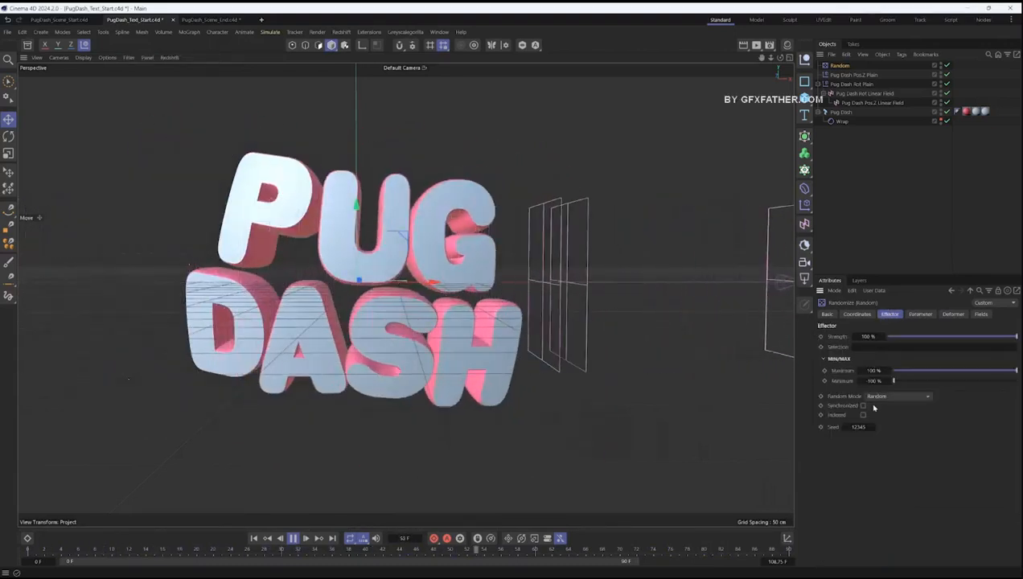
pyautogui.click(878, 397)
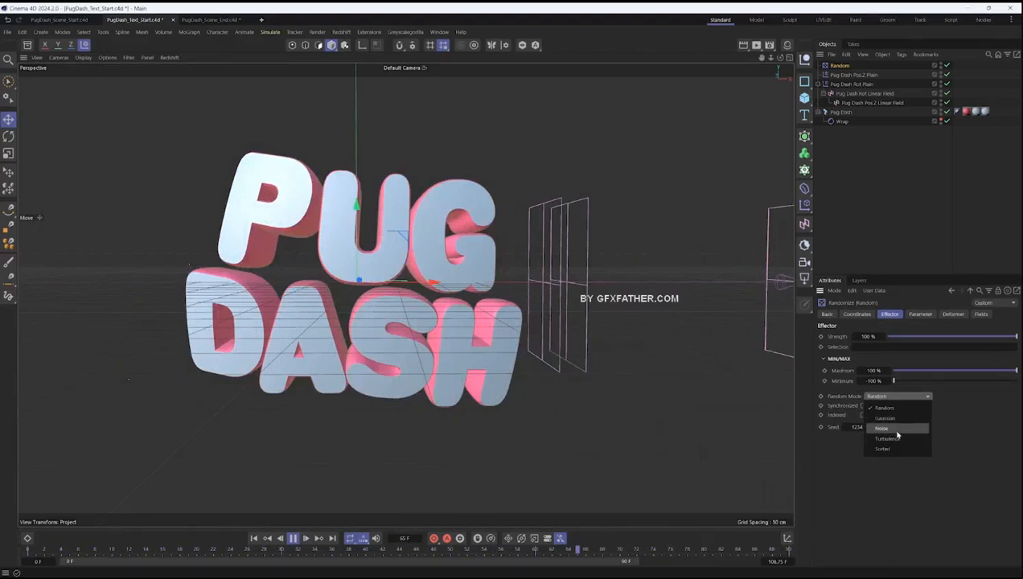
pyautogui.click(898, 431)
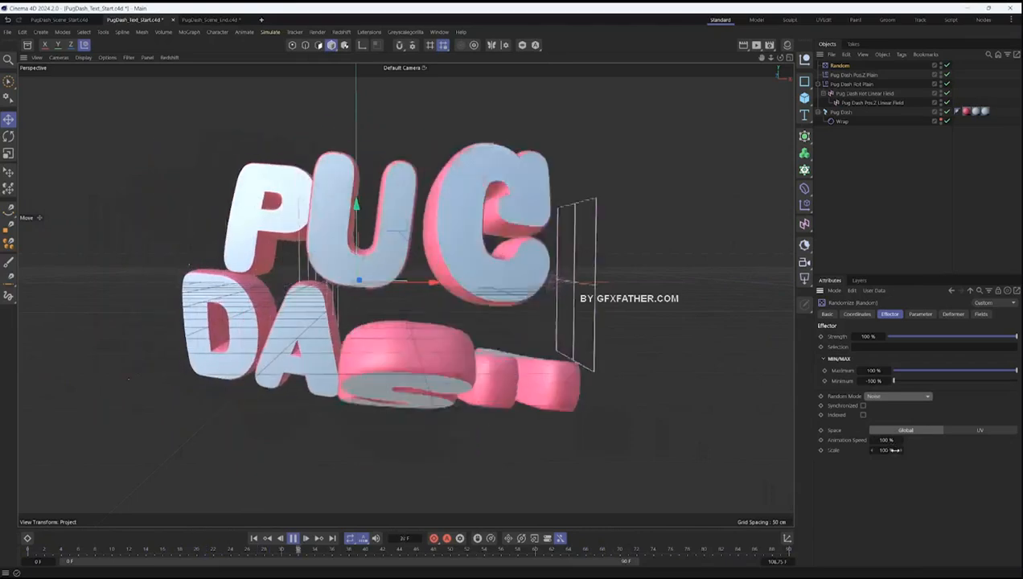
pyautogui.moveTo(887, 441); pyautogui.dragTo(865, 450)
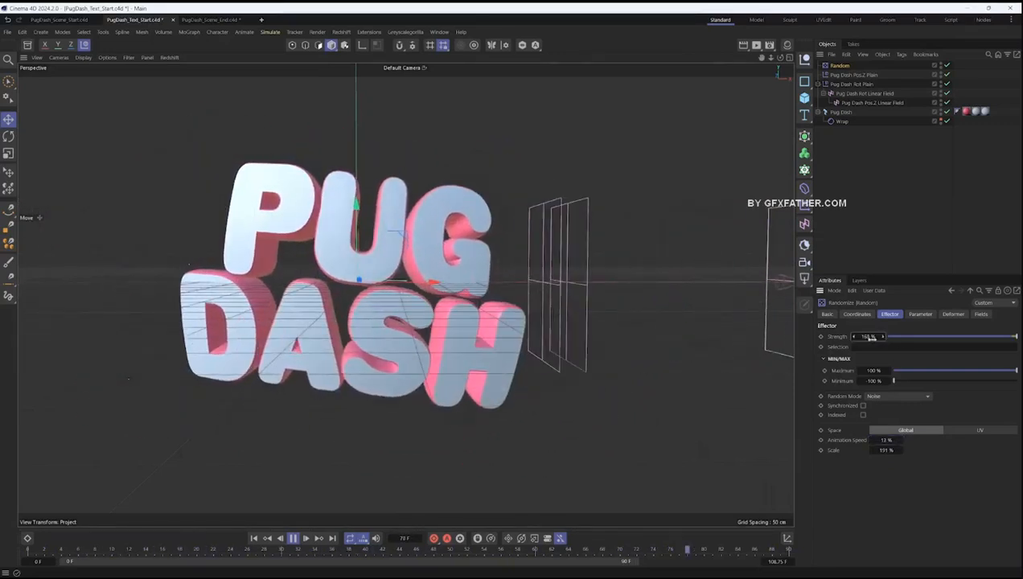
pyautogui.moveTo(866, 336)
pyautogui.mouseDown()
pyautogui.moveTo(898, 340)
pyautogui.moveTo(840, 344)
pyautogui.mouseUp()
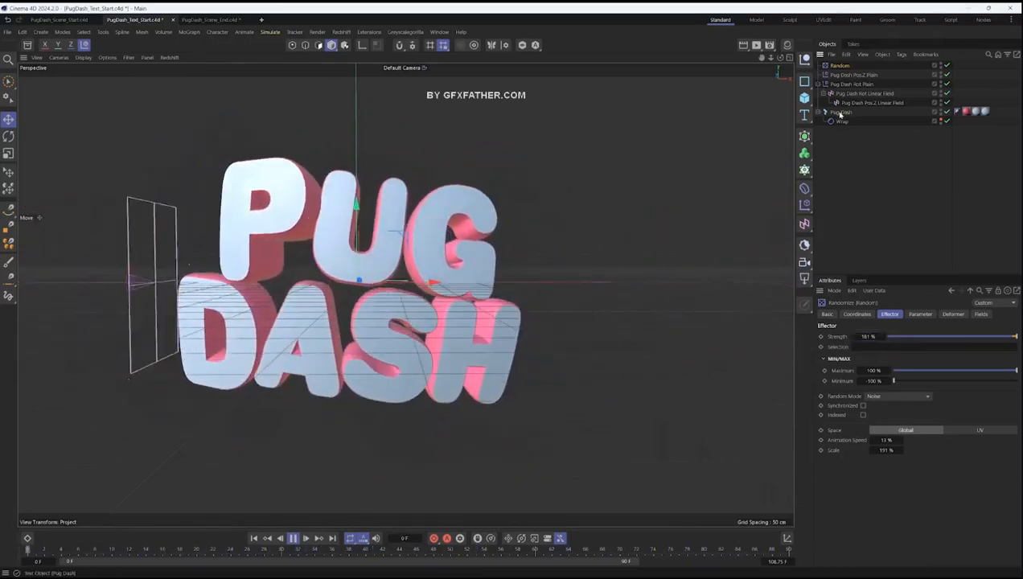
# - Add a Push Apart effector to the title's letters with a radius of 61 cm
pyautogui.click(840, 111)
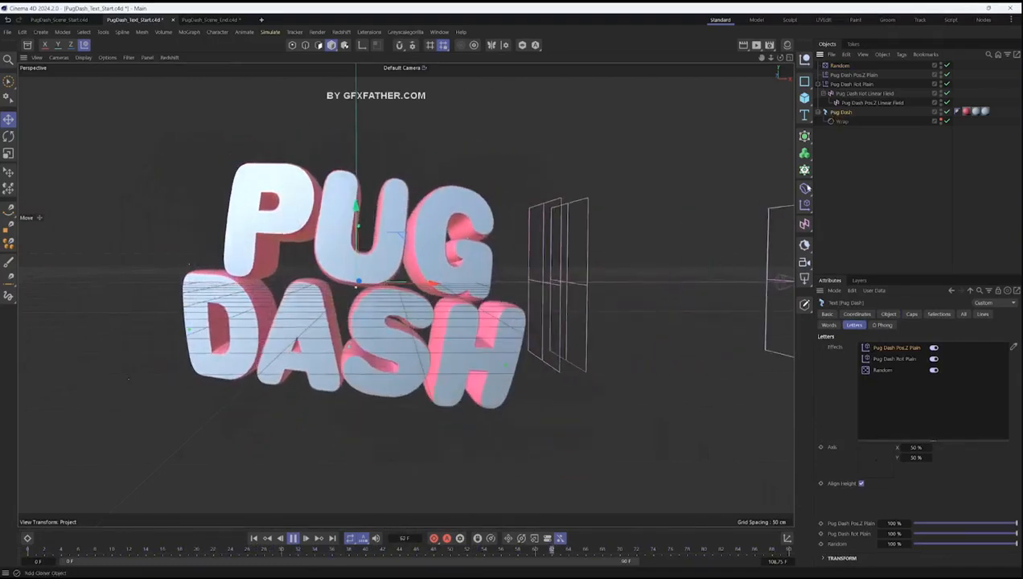
pyautogui.click(804, 206)
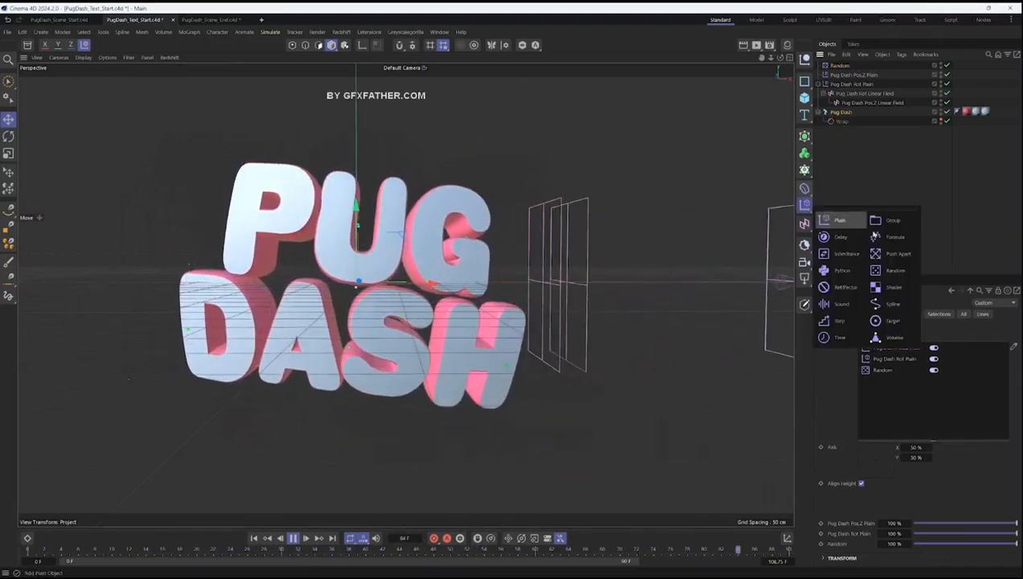
pyautogui.click(895, 253)
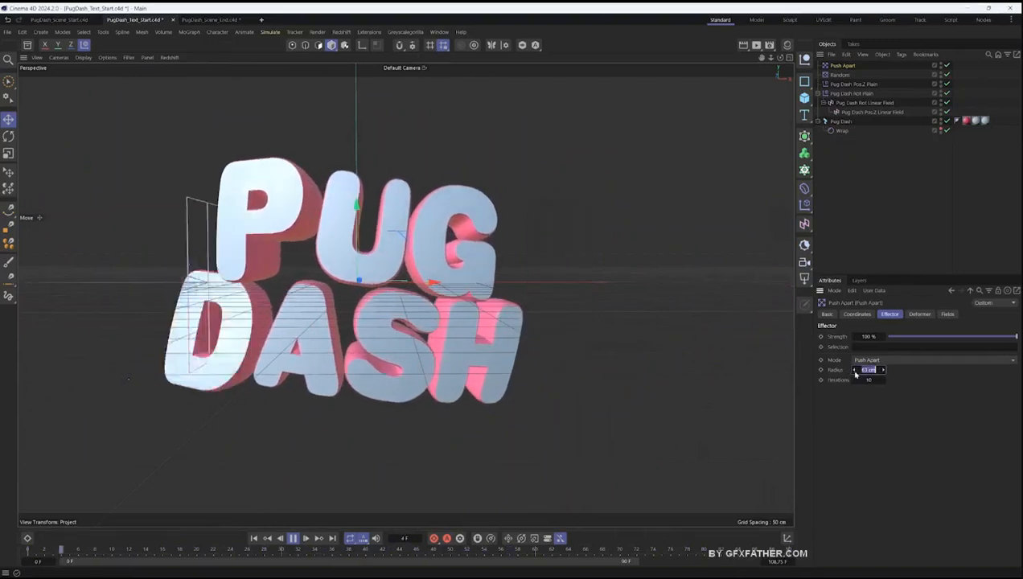
pyautogui.click(854, 371)
pyautogui.click(854, 371)
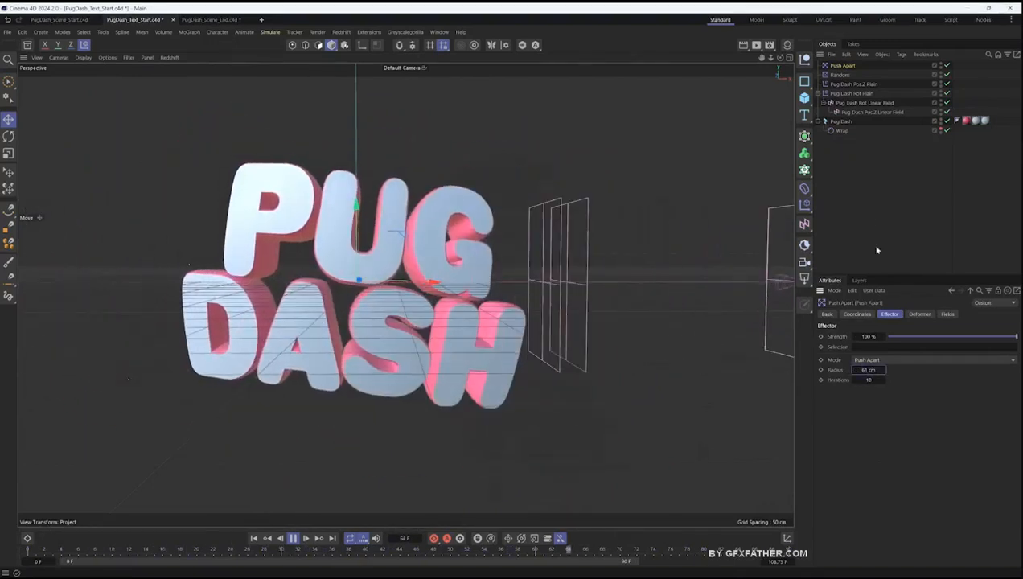
# - Move Random to the head of the title's letter effects and place Push Apart directly beneath it
pyautogui.click(840, 122)
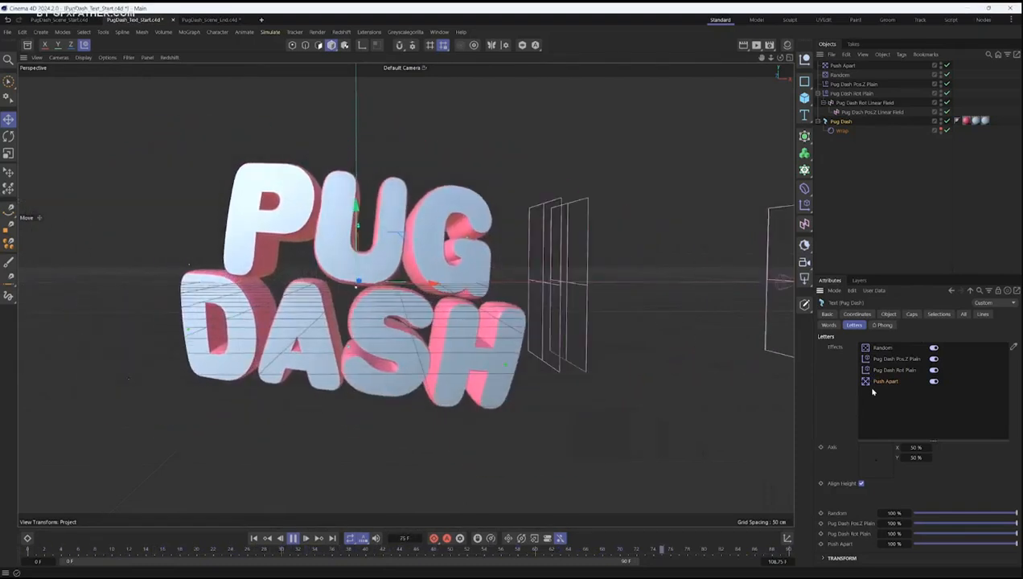
pyautogui.moveTo(885, 381); pyautogui.dragTo(885, 356)
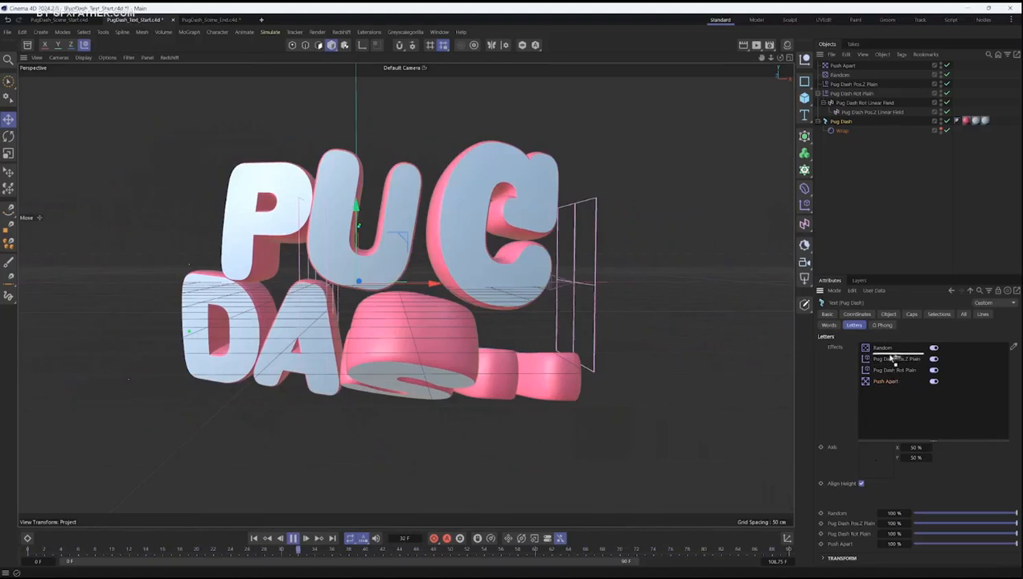
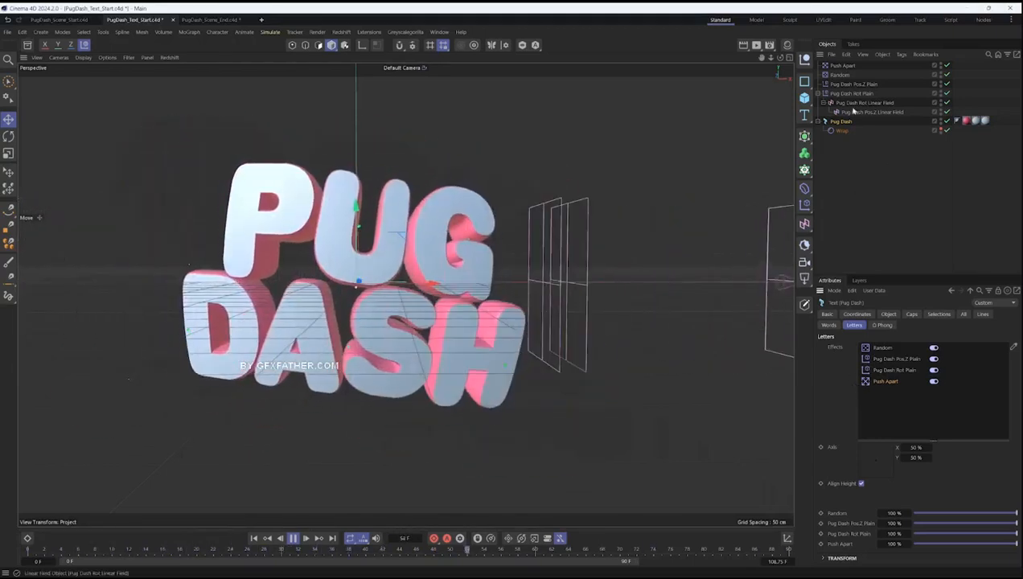
# - Rename the Push Apart effector as Pug Dash Push Apart
pyautogui.doubleClick(885, 381)
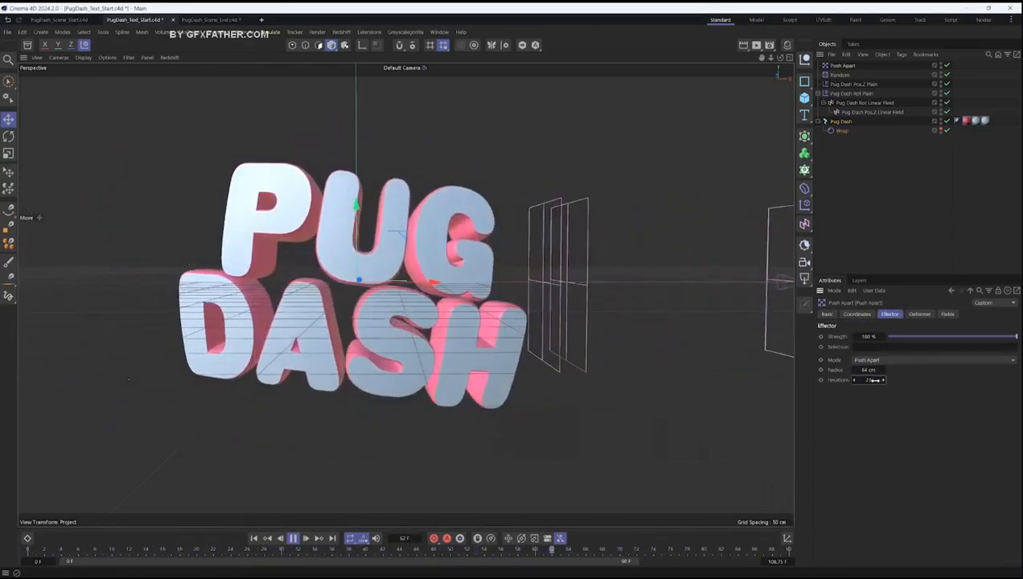
pyautogui.doubleClick(842, 65)
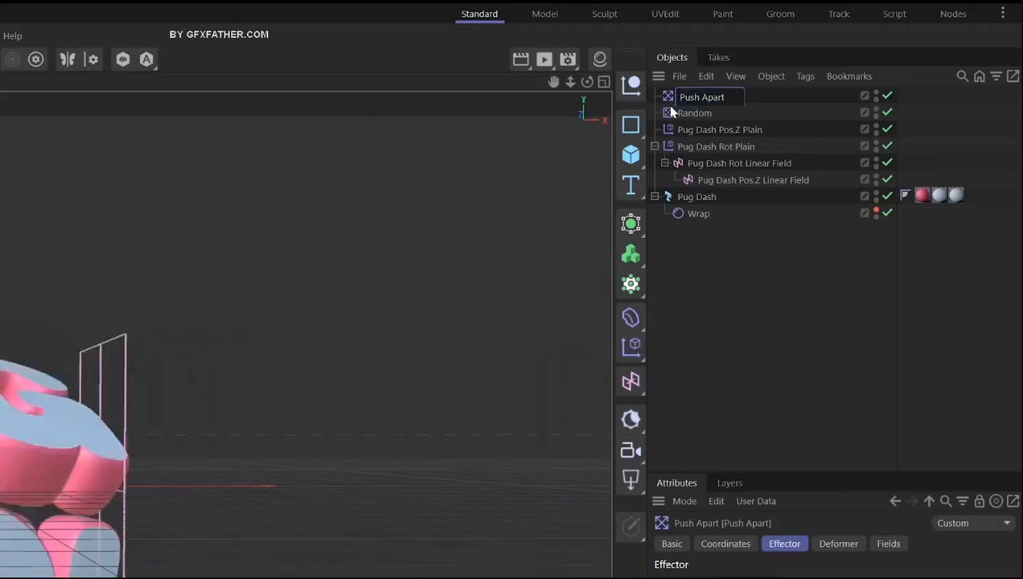
pyautogui.write('Pug D')
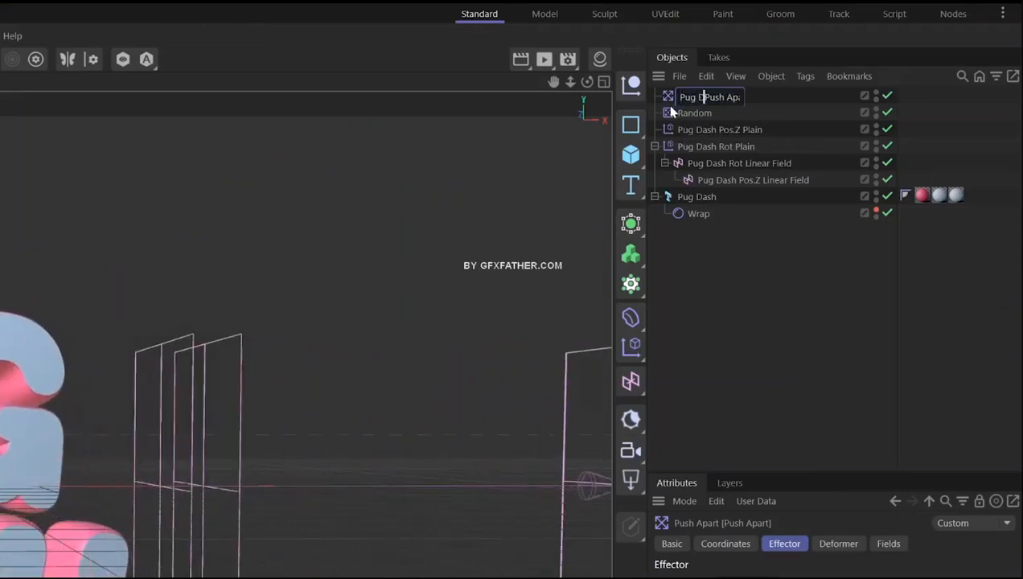
pyautogui.write('ash')
pyautogui.press('Return')
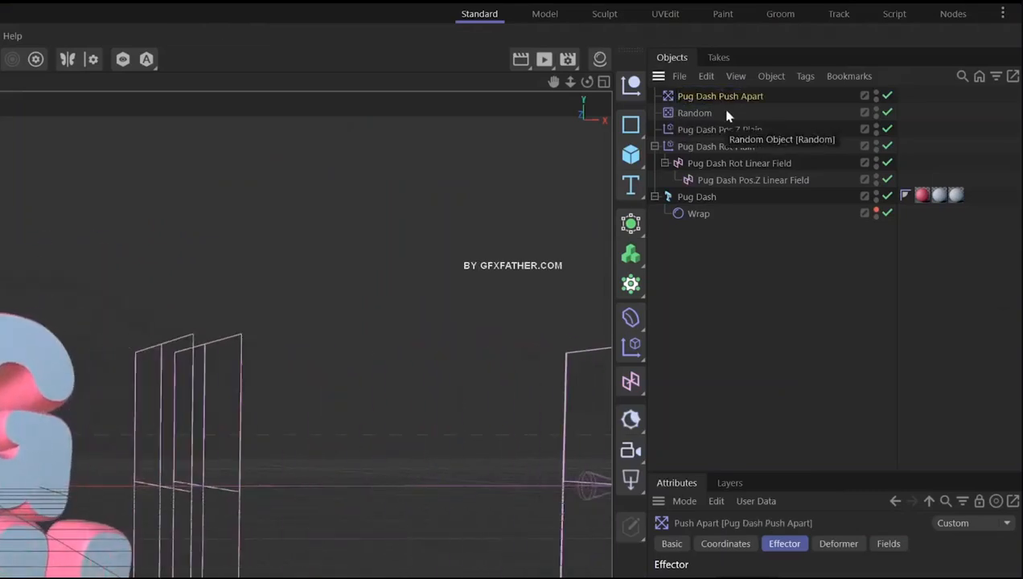
# - Rename the Random effector as Pug Dash PSR Random
pyautogui.press('Home')
pyautogui.write('P')
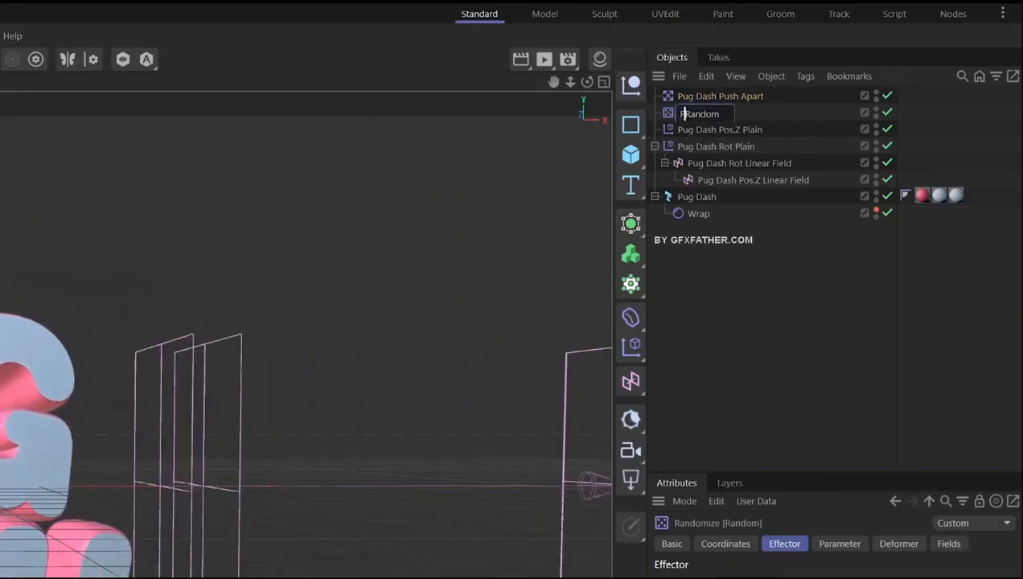
pyautogui.press('Left')
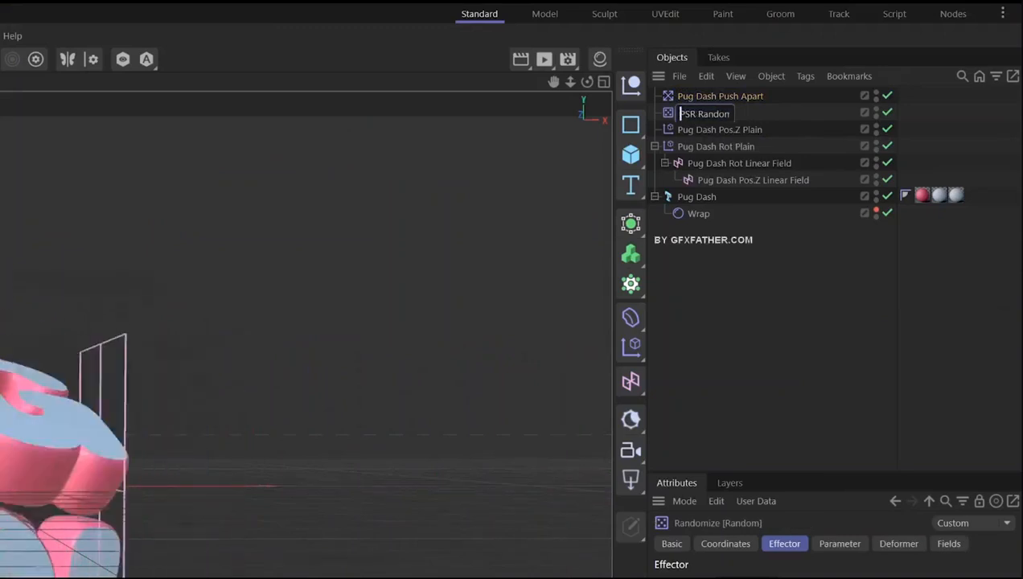
pyautogui.write('Pug Dash')
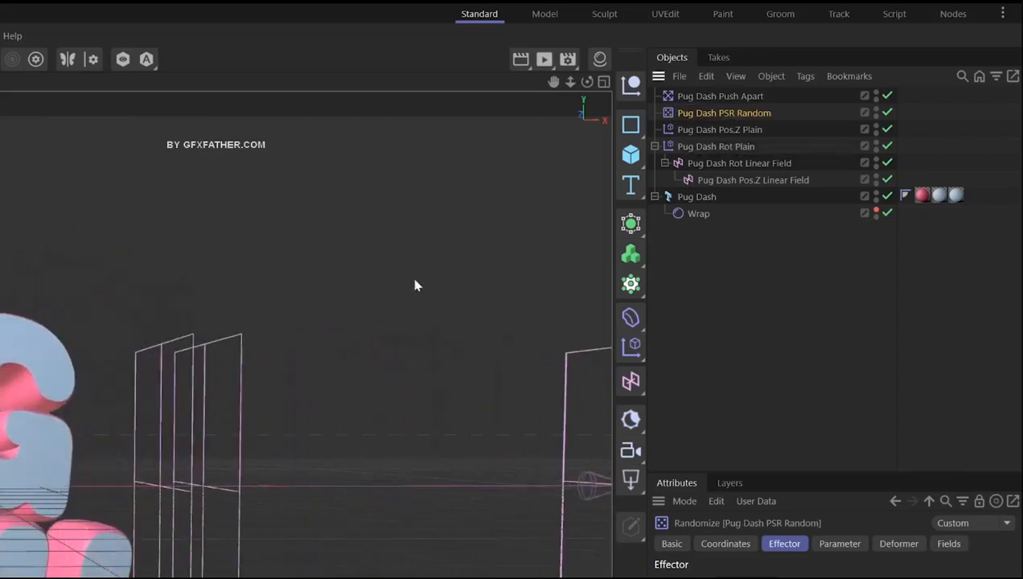
# - Rename the title's Wrap deformer as Pug Dash Wrap
pyautogui.doubleClick(700, 213)
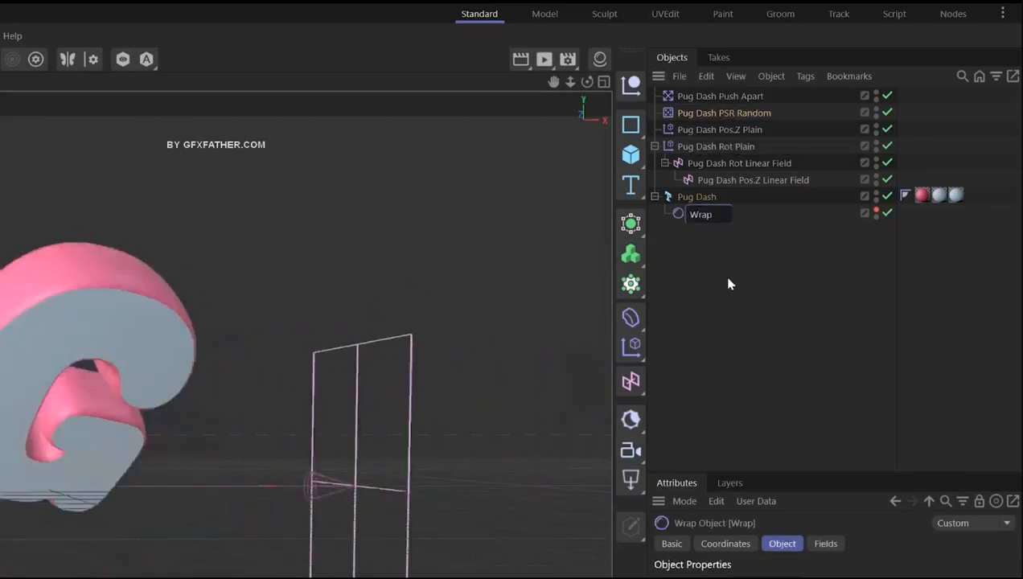
pyautogui.write('Te')
pyautogui.press('BackSpace')
pyautogui.write('+')
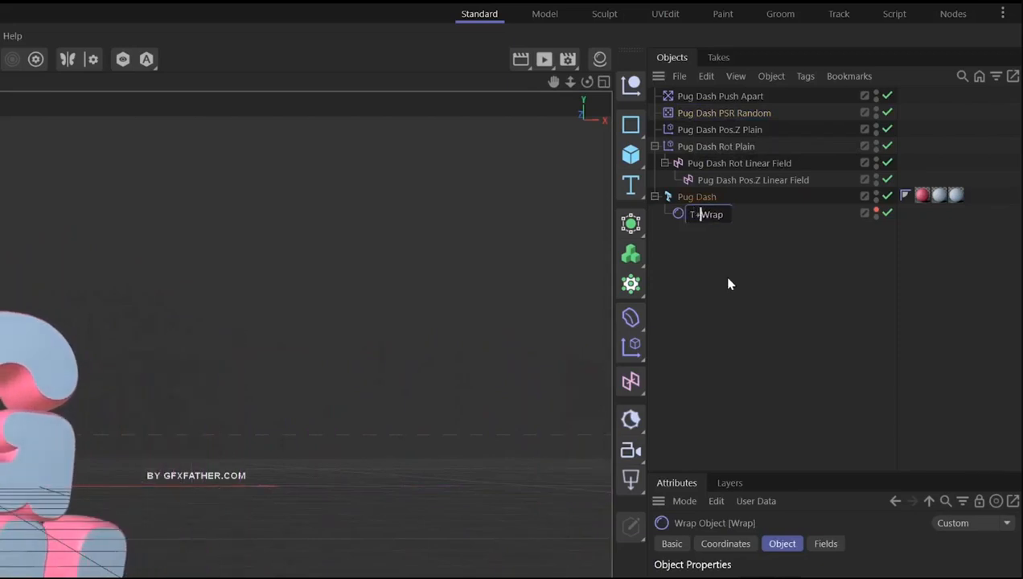
pyautogui.write('Pug Dash')
pyautogui.press('Return')
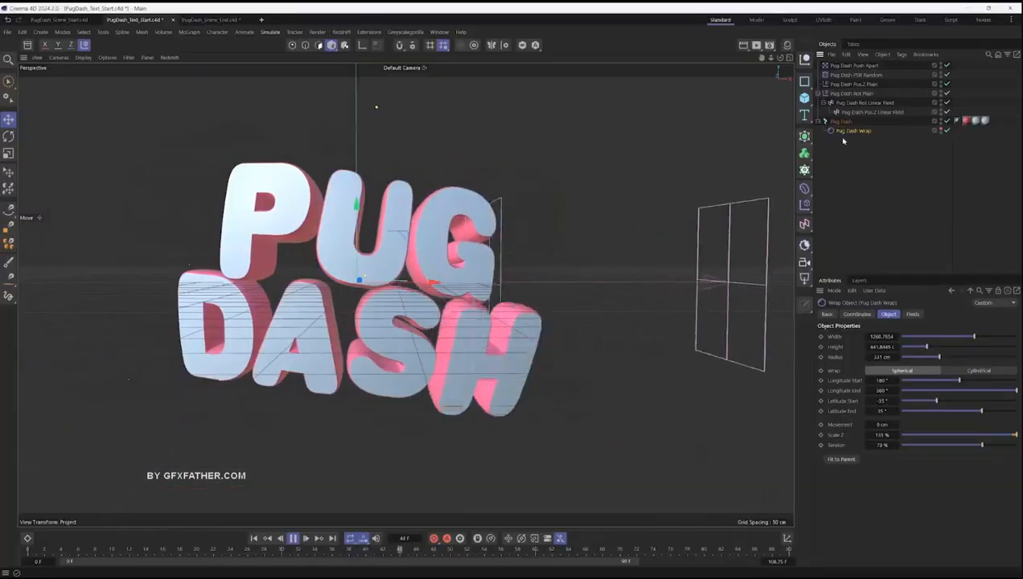
# - Add a Delay effector in Blend mode at 82 % strength to the title's letters and name it Pug Dash Blend Delay
pyautogui.click(840, 121)
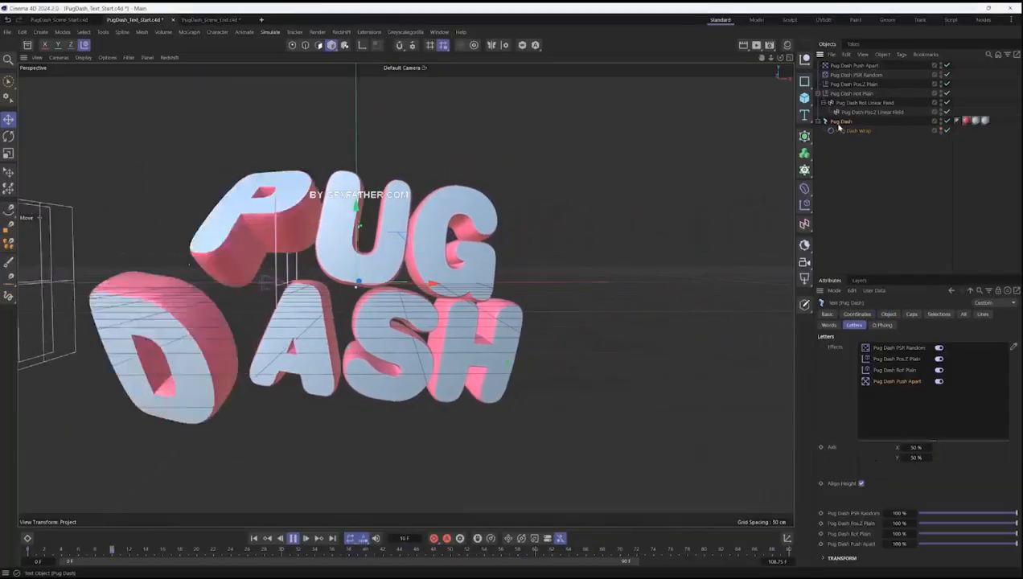
pyautogui.click(804, 206)
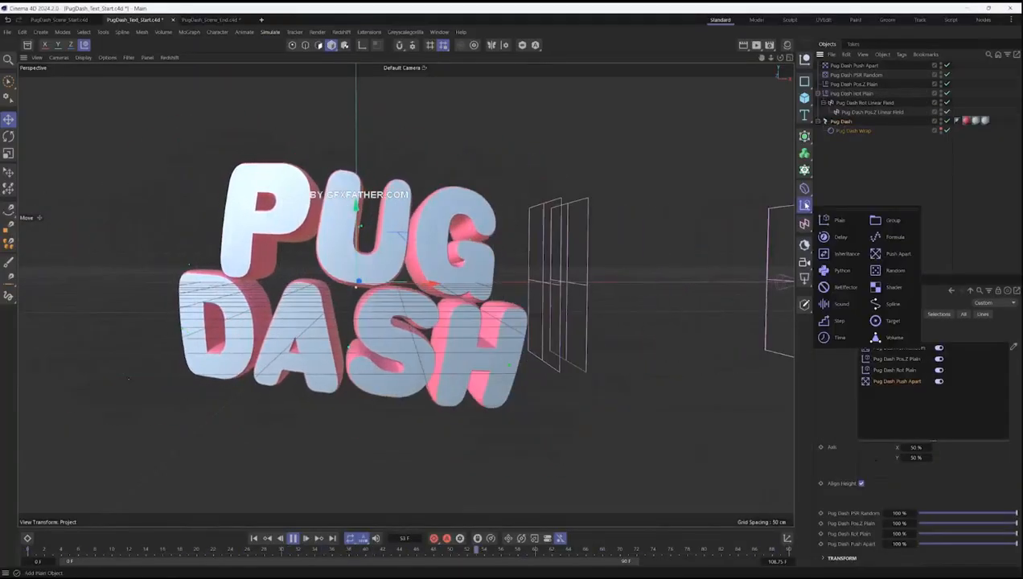
pyautogui.click(841, 237)
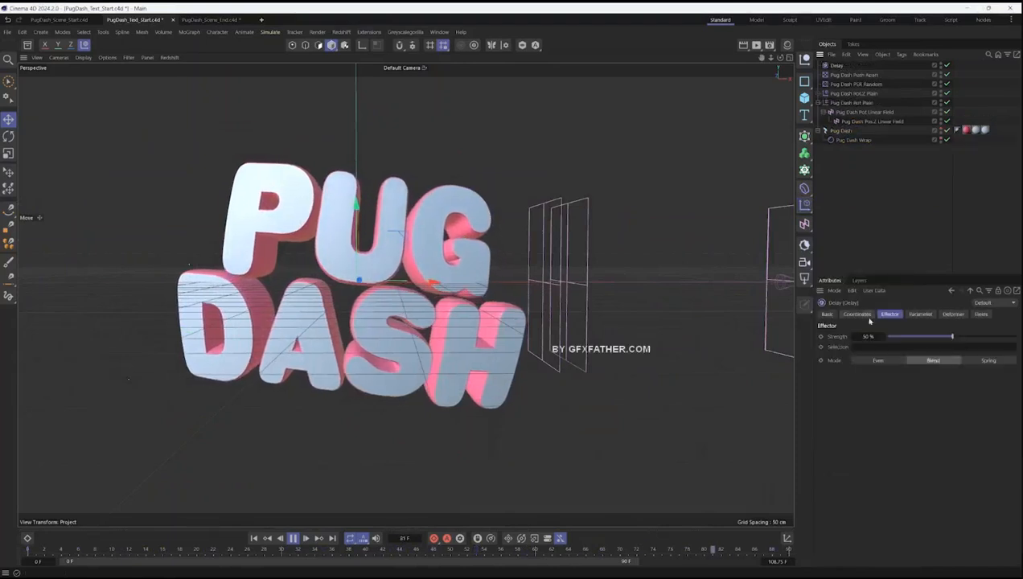
pyautogui.moveTo(971, 342); pyautogui.dragTo(996, 341)
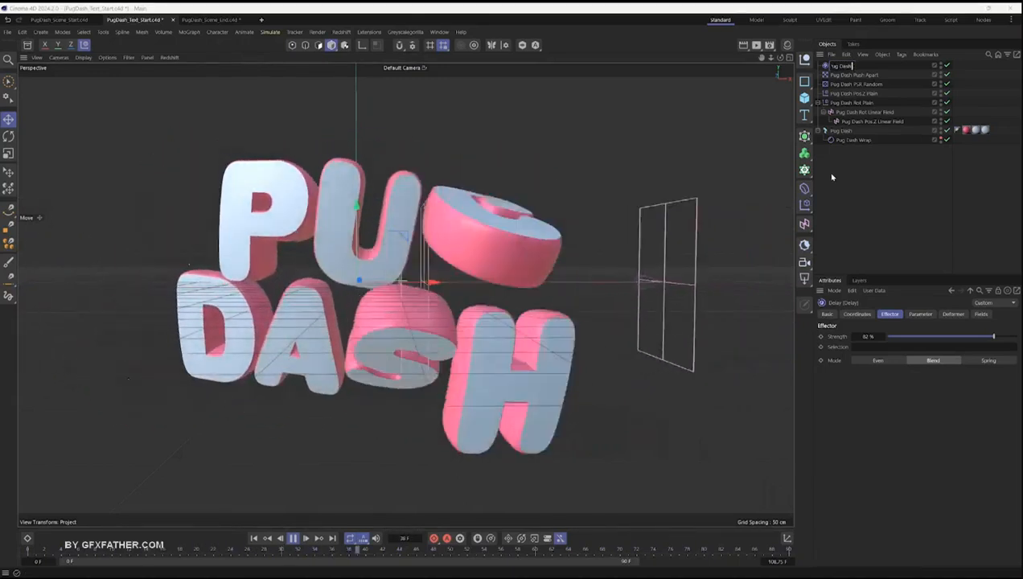
pyautogui.write('d Delay')
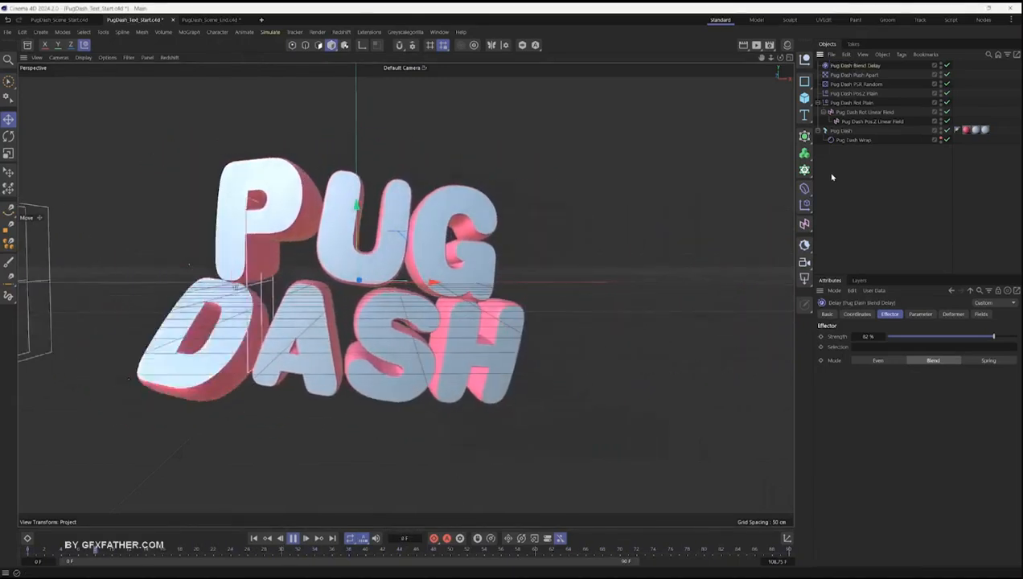
pyautogui.press('Return')
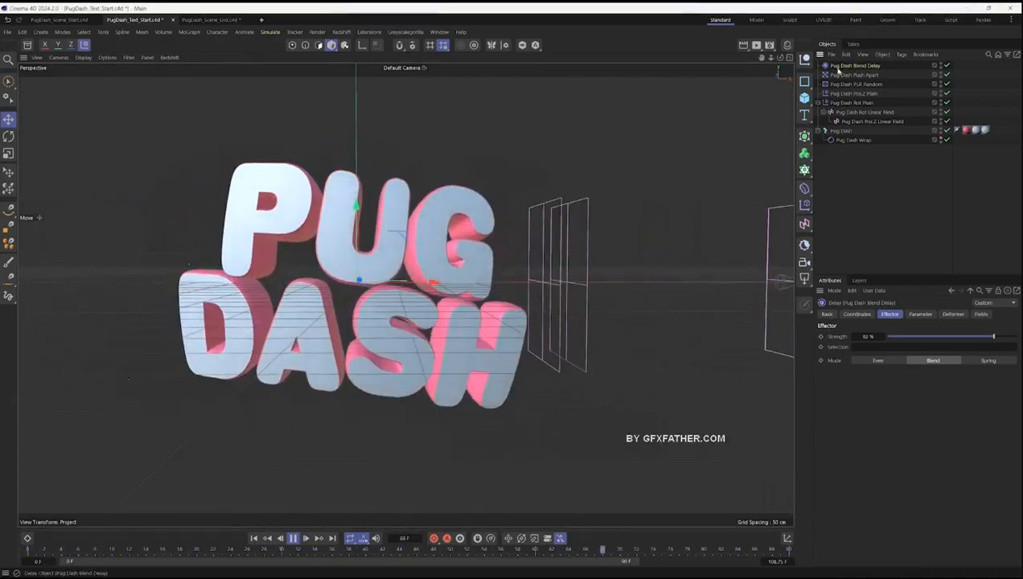
# - Add a second Delay effector in Spring mode at 74 % strength and place it above Blend Delay in the letters' effects
pyautogui.click(841, 131)
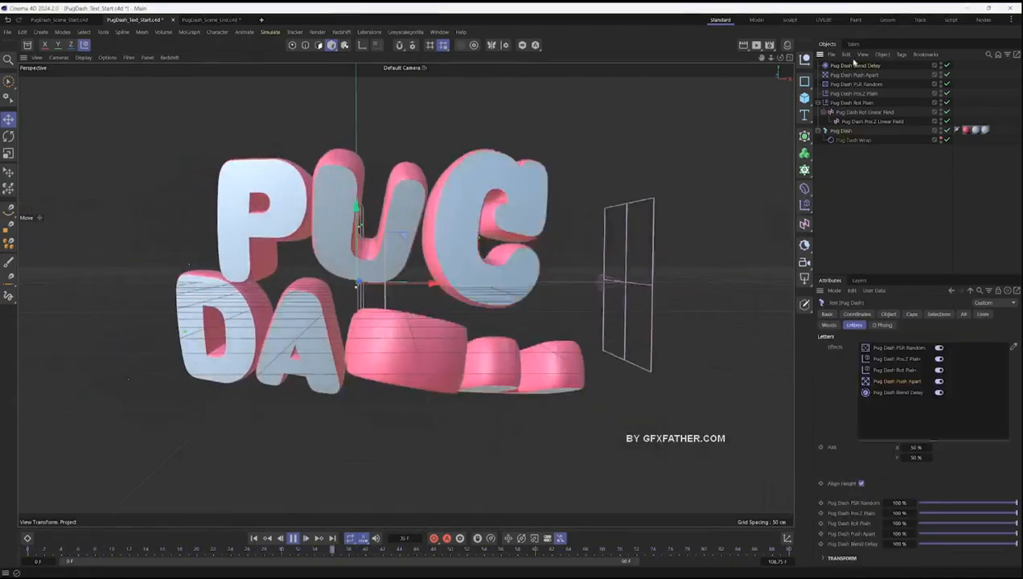
pyautogui.click(805, 206)
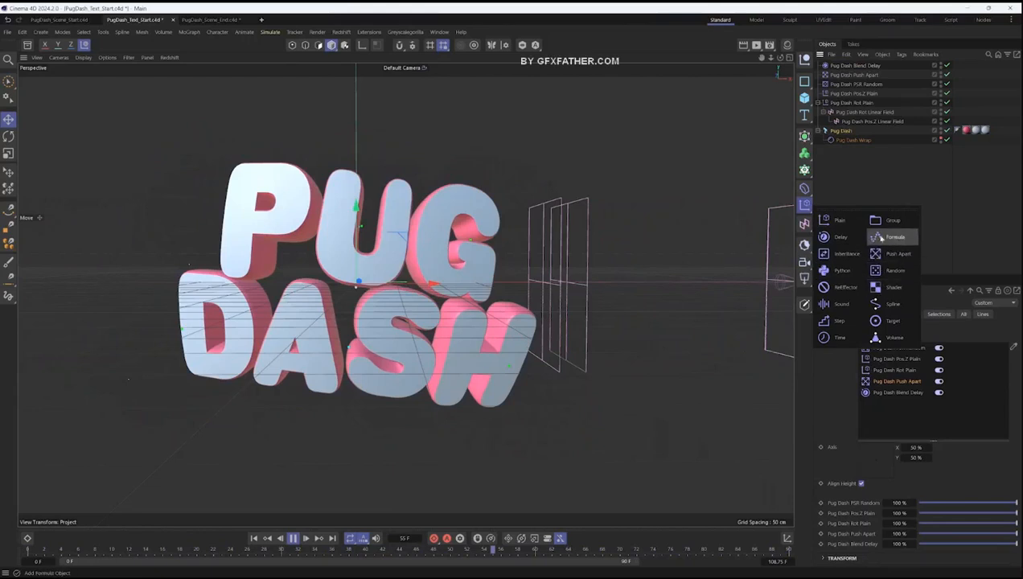
pyautogui.click(840, 238)
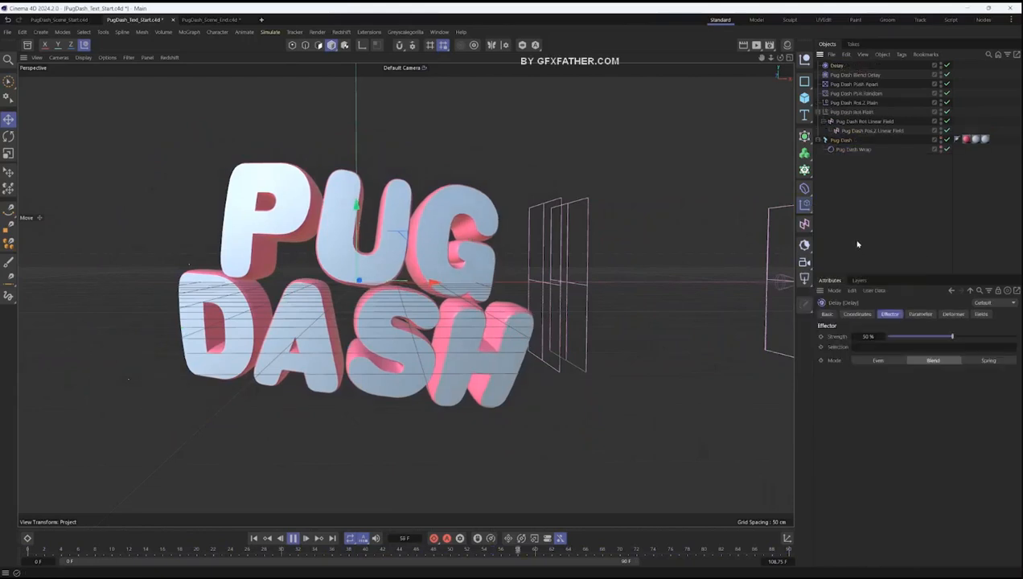
pyautogui.click(988, 361)
pyautogui.moveTo(952, 336); pyautogui.dragTo(981, 336)
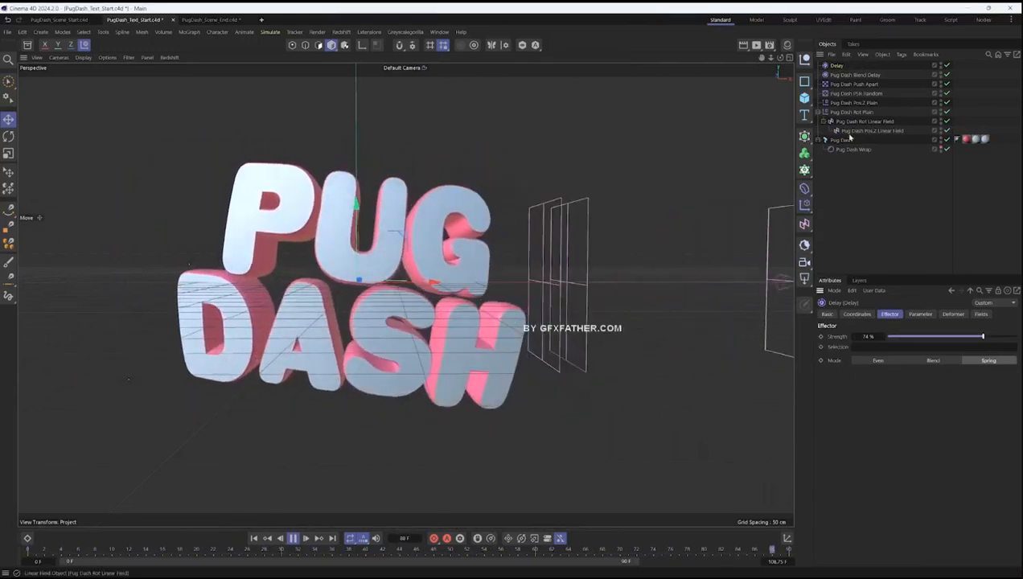
pyautogui.click(850, 139)
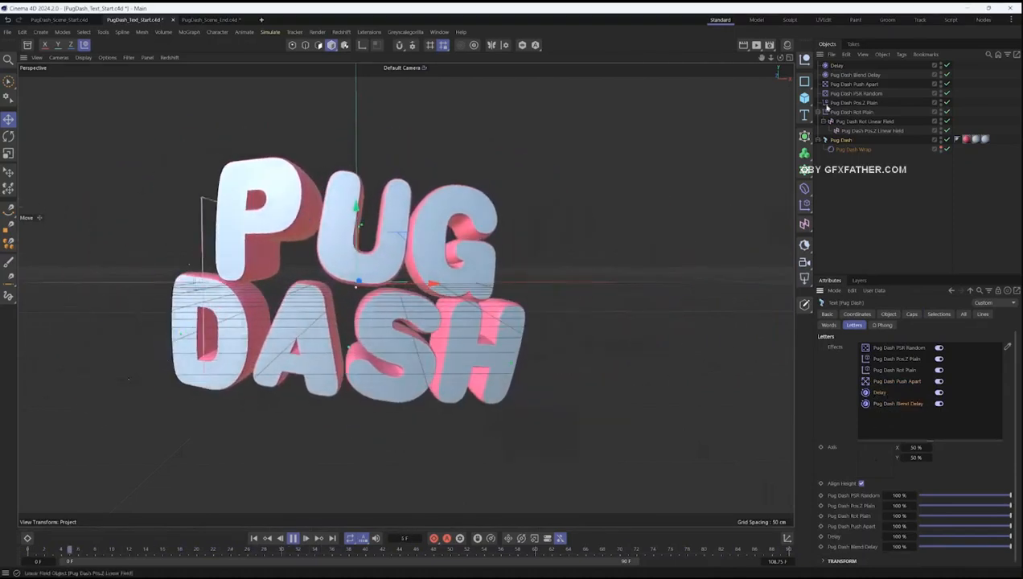
# - Rename the second Delay effector as Pug Dash Spring Delay
pyautogui.click(838, 66)
pyautogui.doubleClick(840, 71)
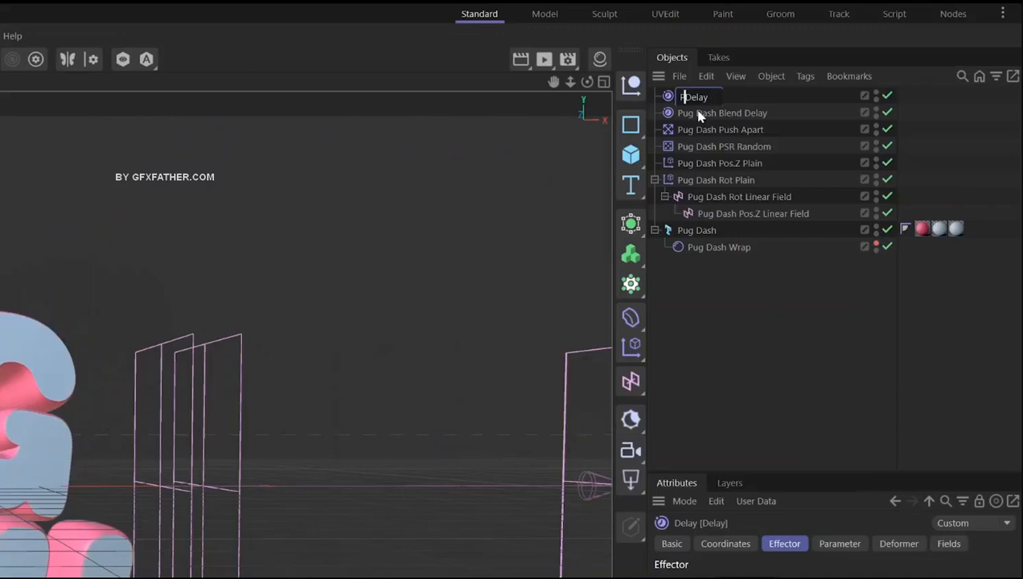
pyautogui.write('Pug Dash Spring Delay')
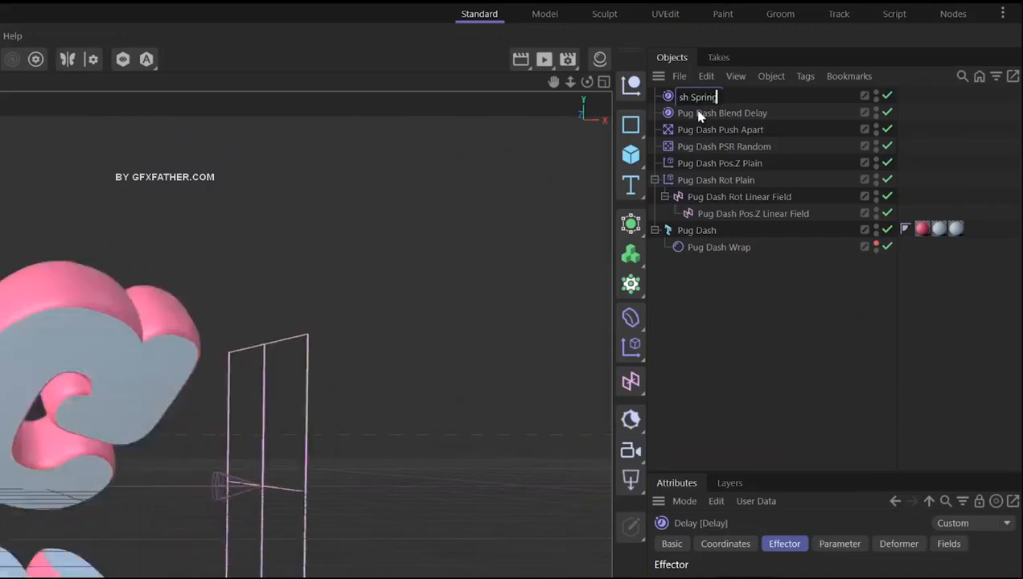
pyautogui.press('Return')
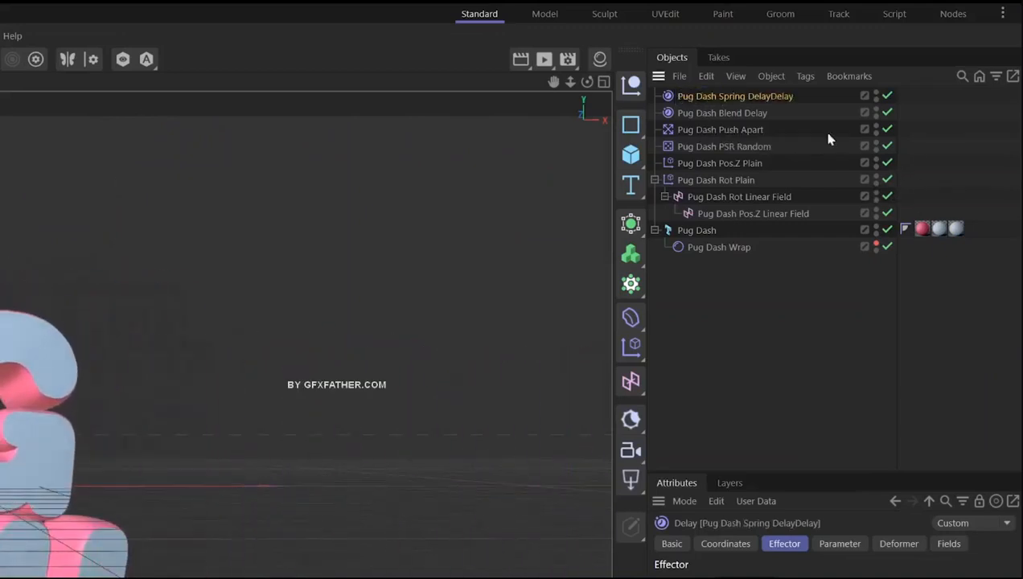
pyautogui.press('BackSpace')
pyautogui.click(974, 126)
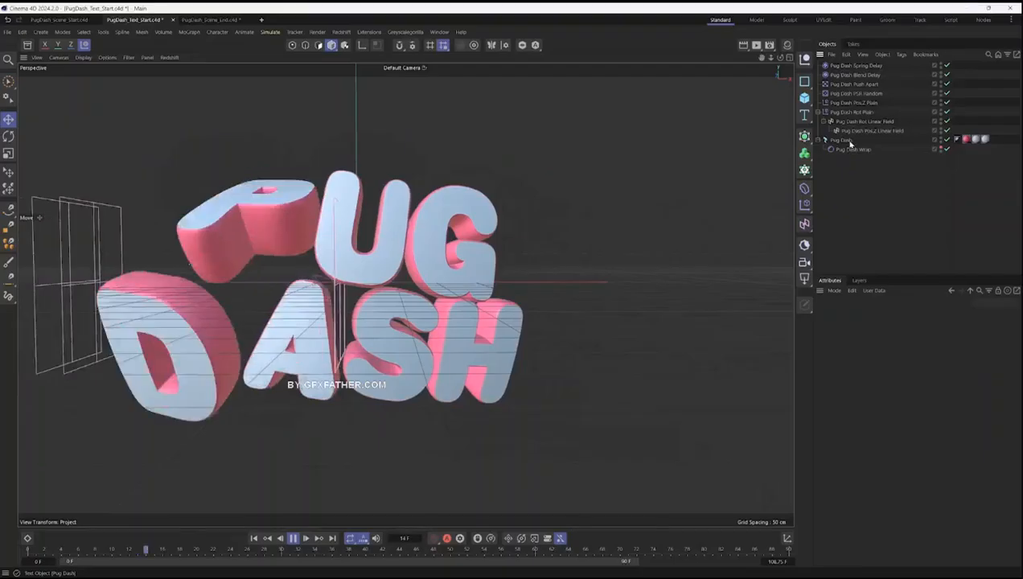
# - Set the Spring Delay effector's strength to 60 %
pyautogui.click(708, 230)
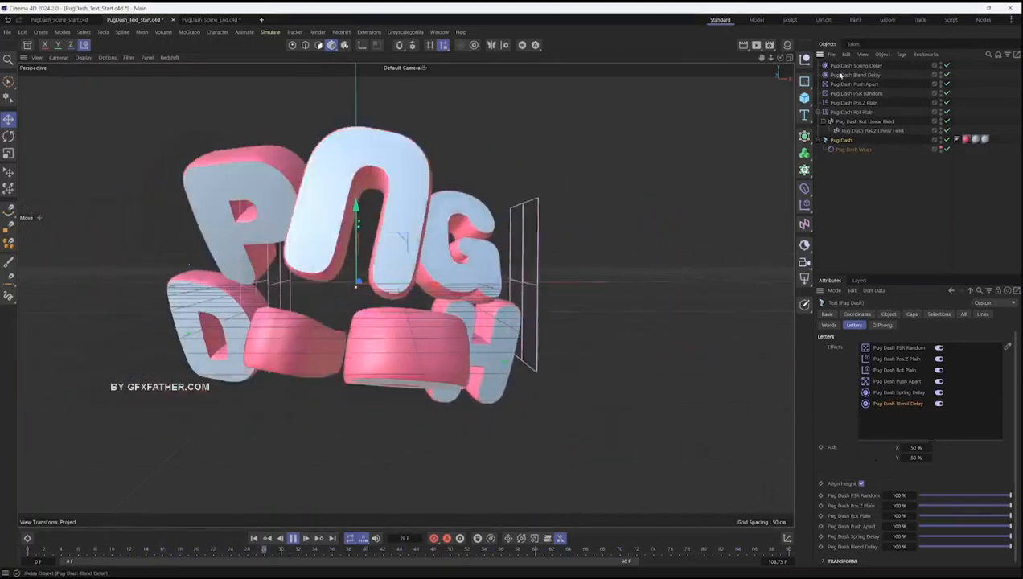
pyautogui.click(843, 66)
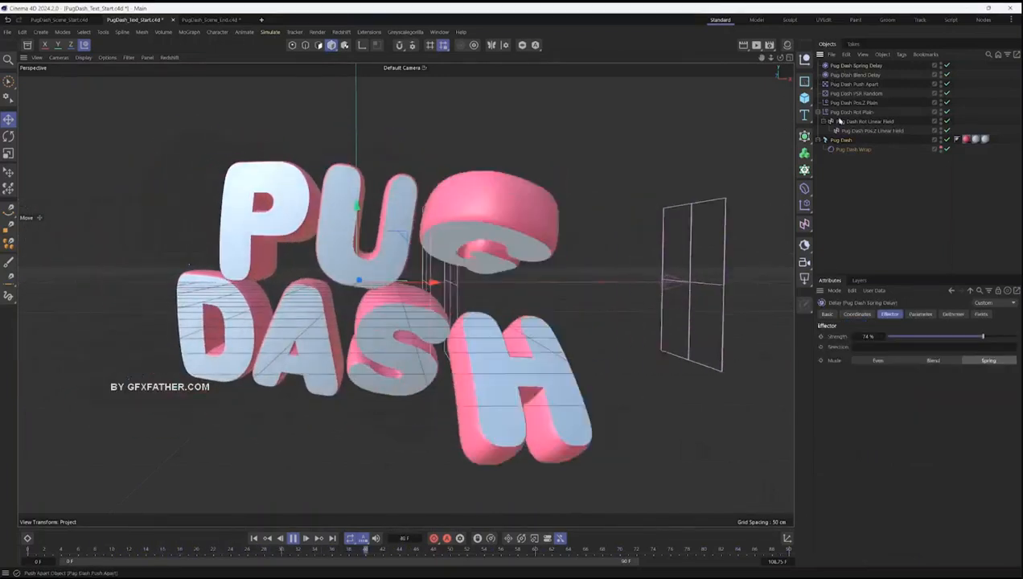
pyautogui.click(965, 337)
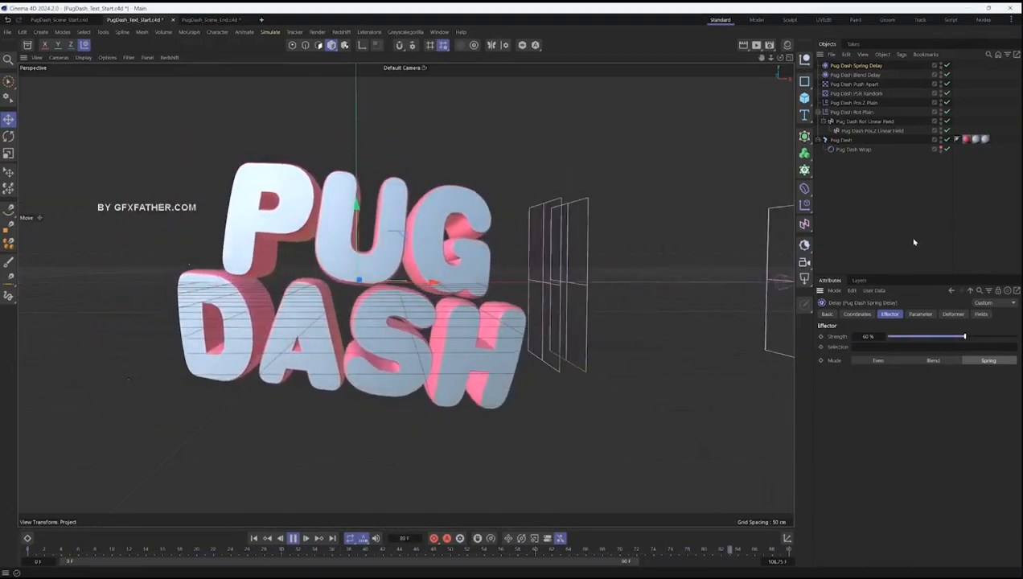
# - Stop the playback, add a MoGraph Cache tag to the Pug Dash text and bake its animation
pyautogui.moveTo(864, 169); pyautogui.dragTo(839, 68)
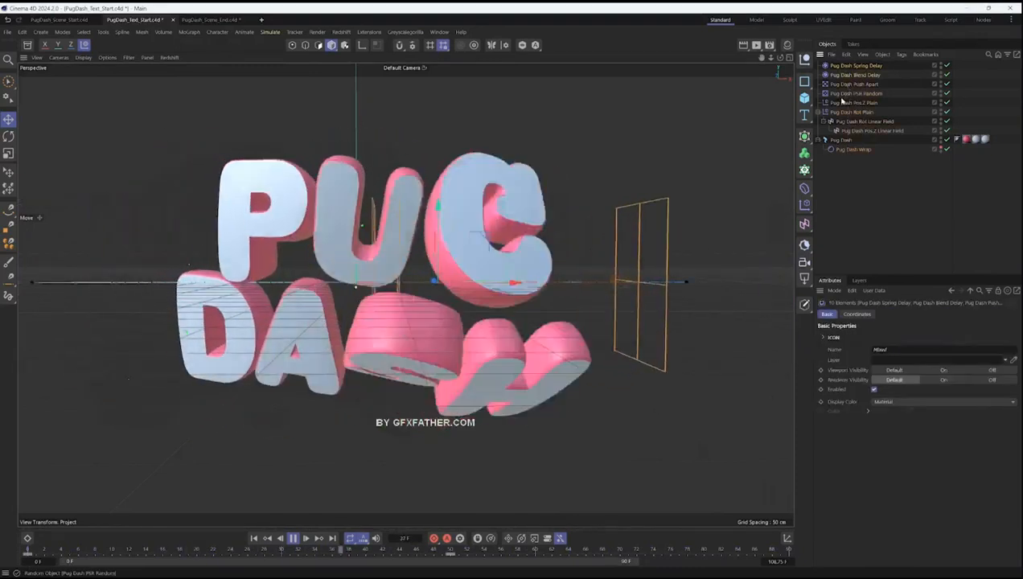
pyautogui.press('F8')
pyautogui.click(842, 140)
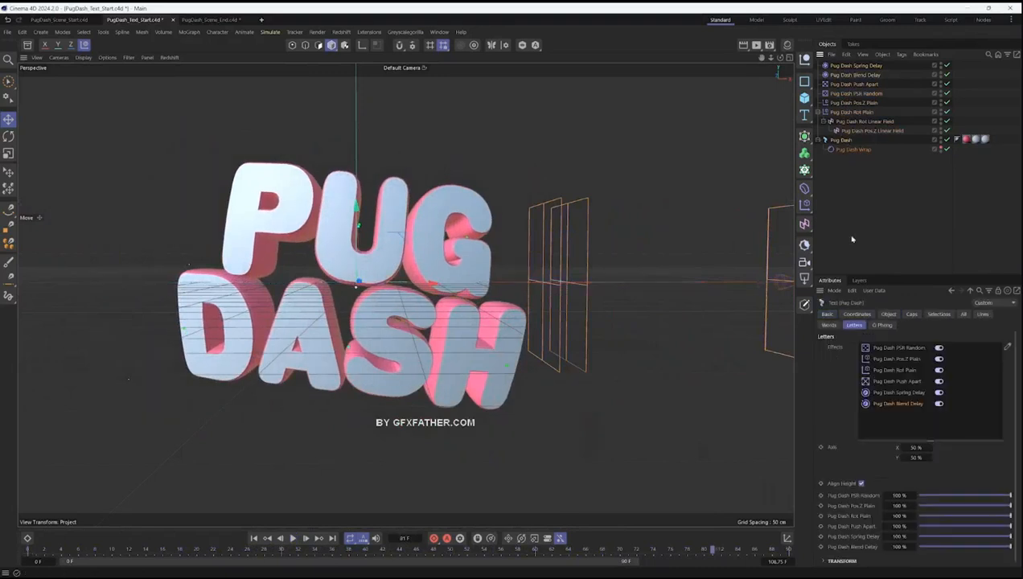
pyautogui.rightClick(833, 142)
pyautogui.moveTo(865, 224)
pyautogui.click(815, 231)
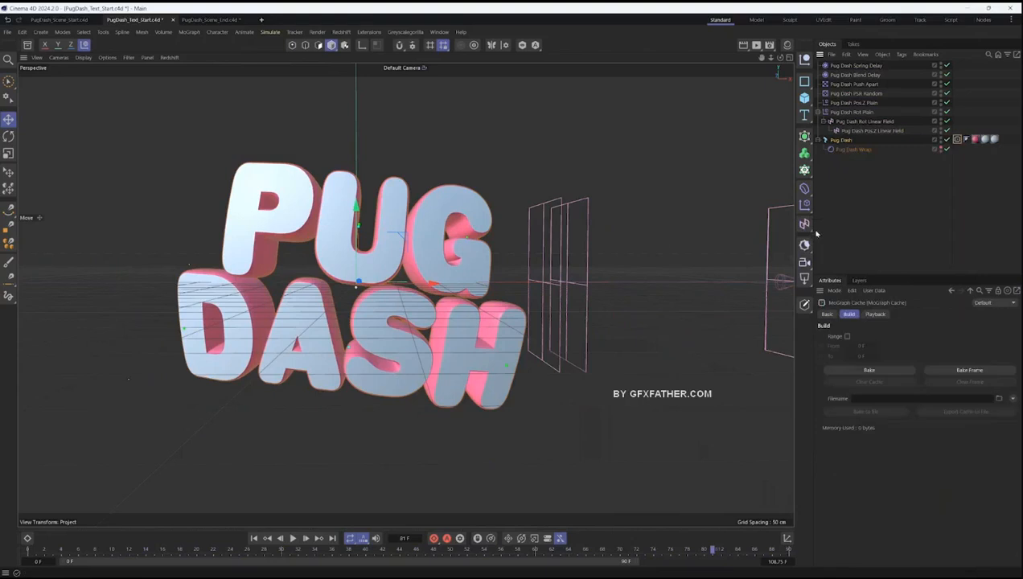
pyautogui.click(877, 371)
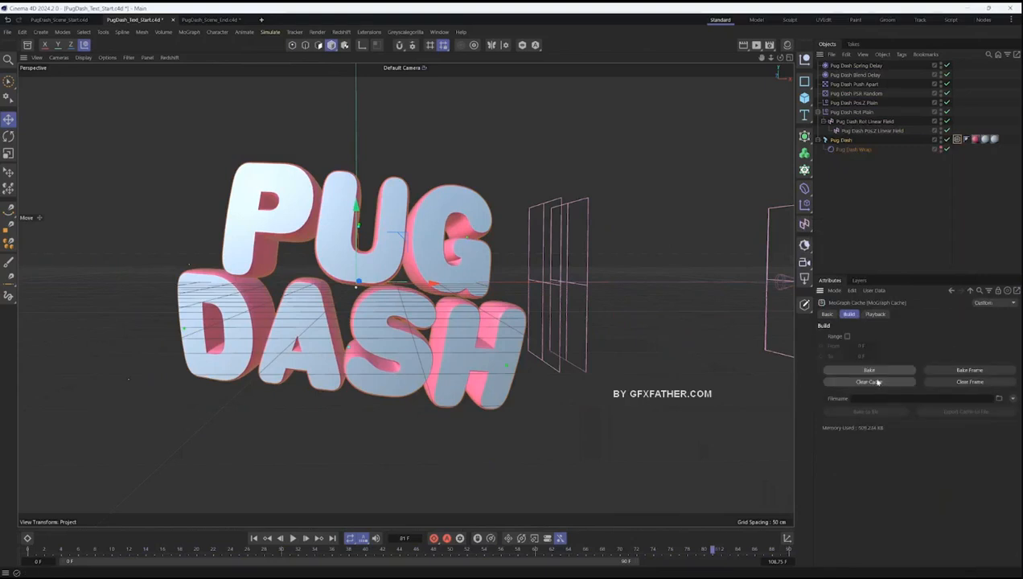
# - Group all the title's objects under a null and scrub the timeline to frame 25 to check the baked animation
pyautogui.hotkey('ctrl', 'a')
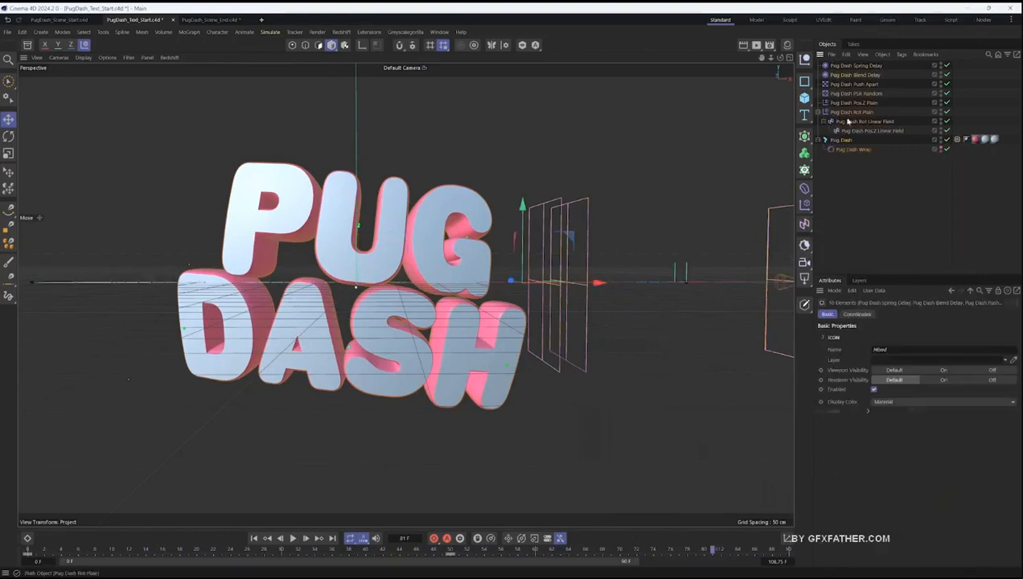
pyautogui.hotkey('alt', 'g')
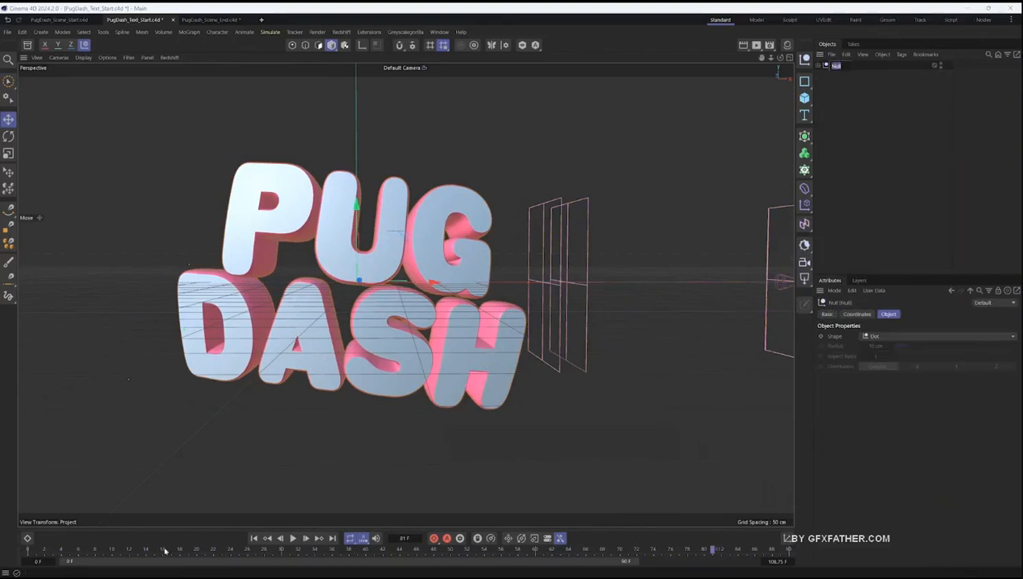
pyautogui.click(94, 549)
pyautogui.moveTo(71, 549); pyautogui.dragTo(238, 549)
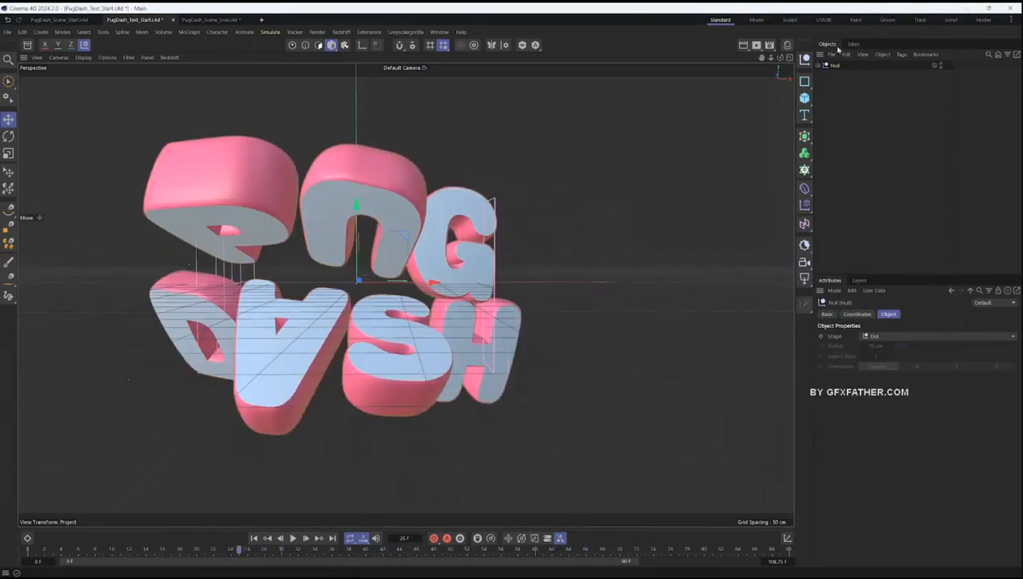
# - Rename the null holding the title setup as Pug Dash Text
pyautogui.doubleClick(835, 65)
pyautogui.write('Pug')
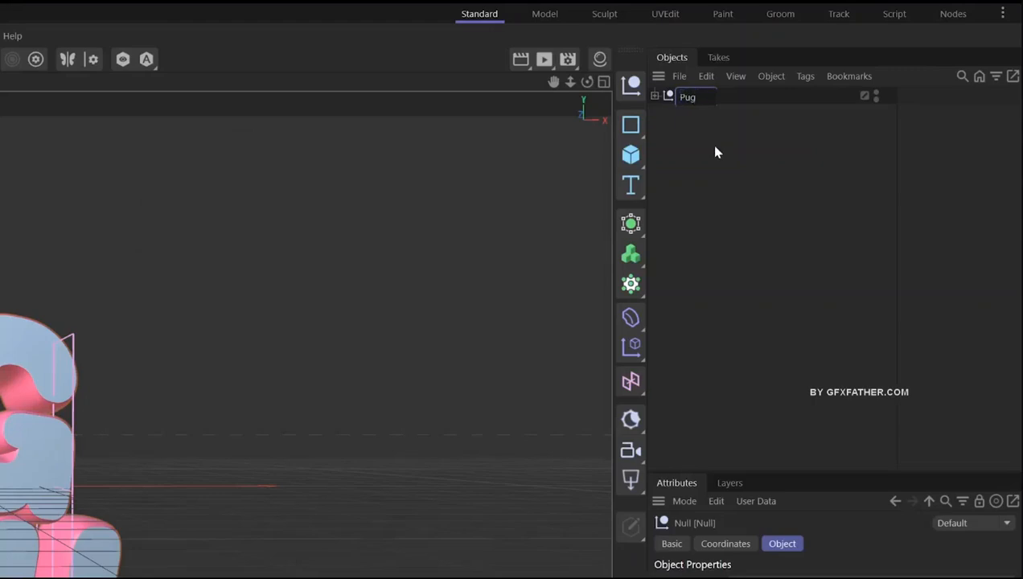
pyautogui.write(' Dash 1')
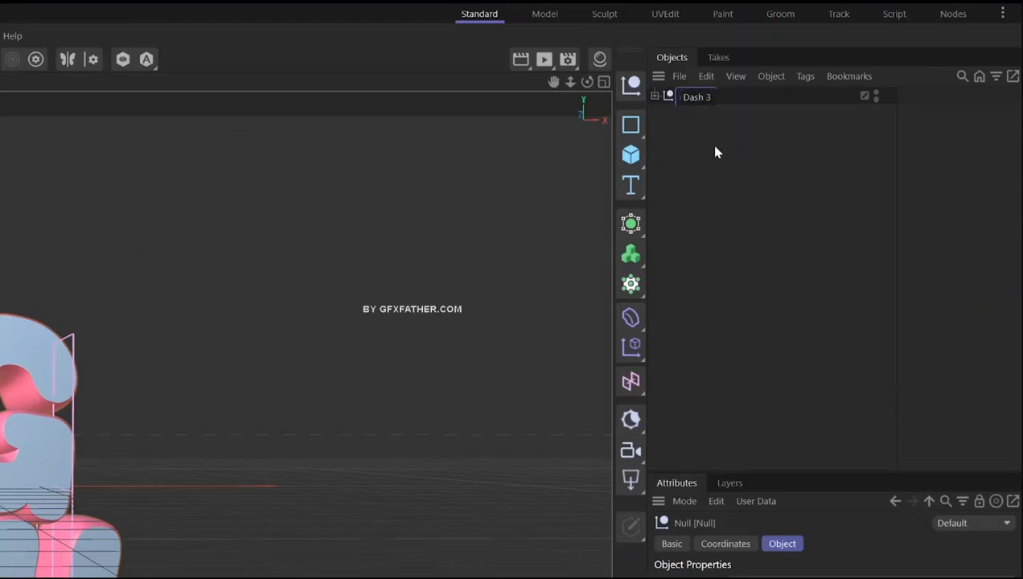
pyautogui.write('ext')
pyautogui.press('Return')
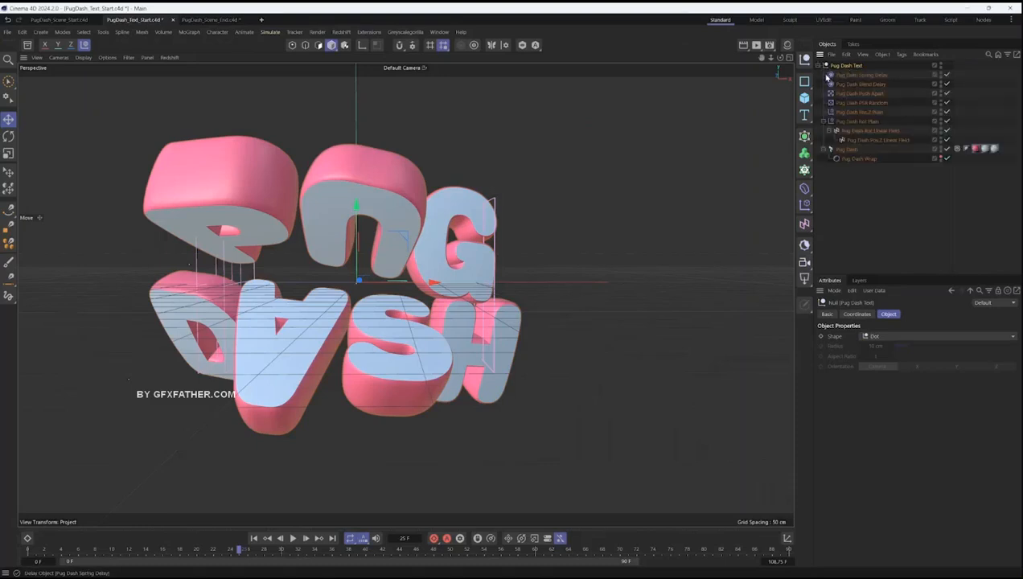
# - Paste the Pug Dash Text group into the PugDash_Scene_Start scene and scale the title up slightly
pyautogui.click(61, 20)
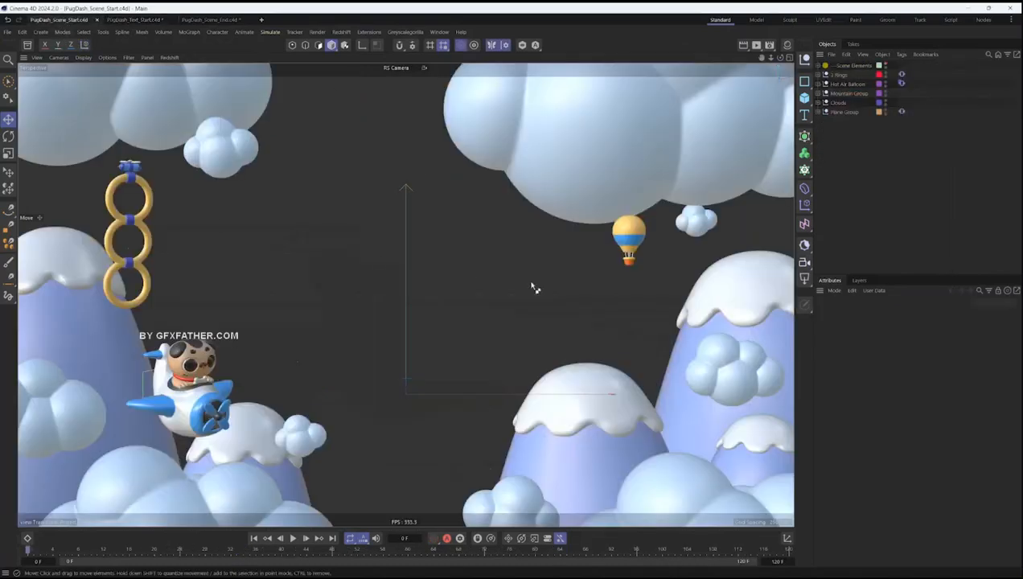
pyautogui.hotkey('ctrl', 'v')
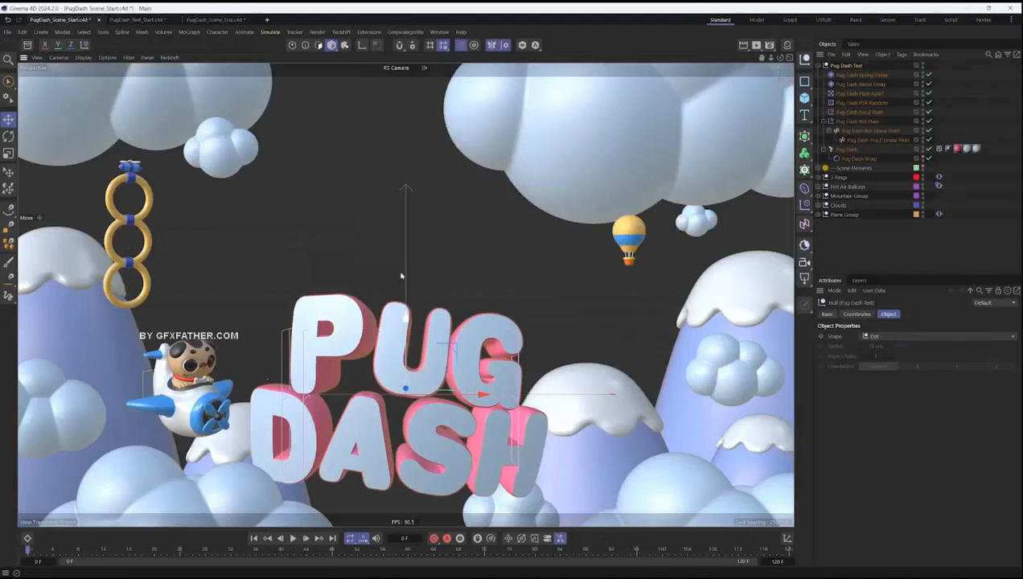
pyautogui.press('t')
pyautogui.moveTo(401, 276); pyautogui.dragTo(574, 215)
# - Move the title up between the clouds and mountains and tilt it slightly
pyautogui.press('e')
pyautogui.moveTo(406, 203); pyautogui.dragTo(407, 213)
pyautogui.press('r')
pyautogui.moveTo(431, 264); pyautogui.dragTo(426, 272)
pyautogui.press('e')
# - Play the scene animation, collapse the Pug Dash Text group and move it below Plane Group in the hierarchy
pyautogui.click(292, 538)
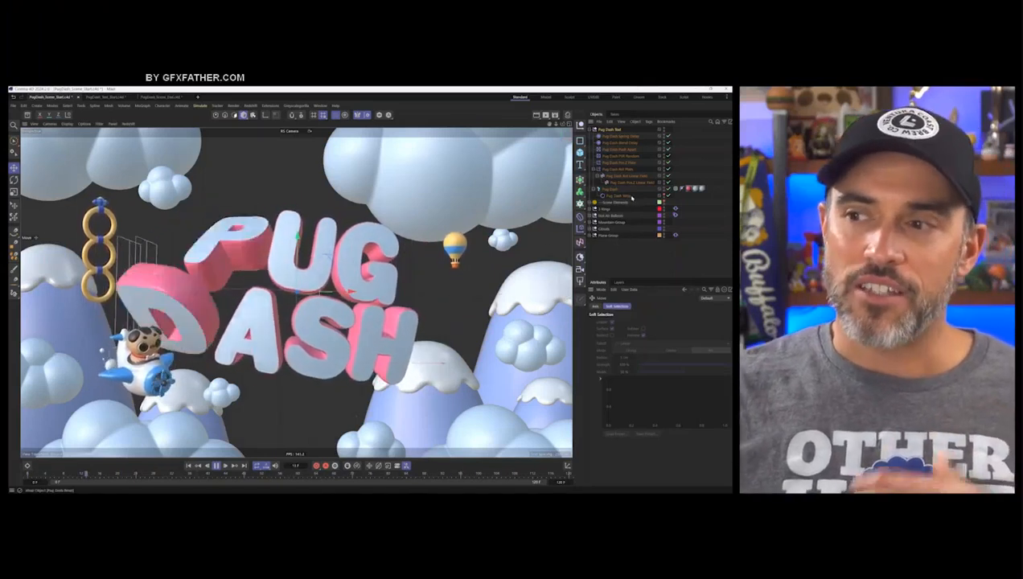
pyautogui.click(589, 130)
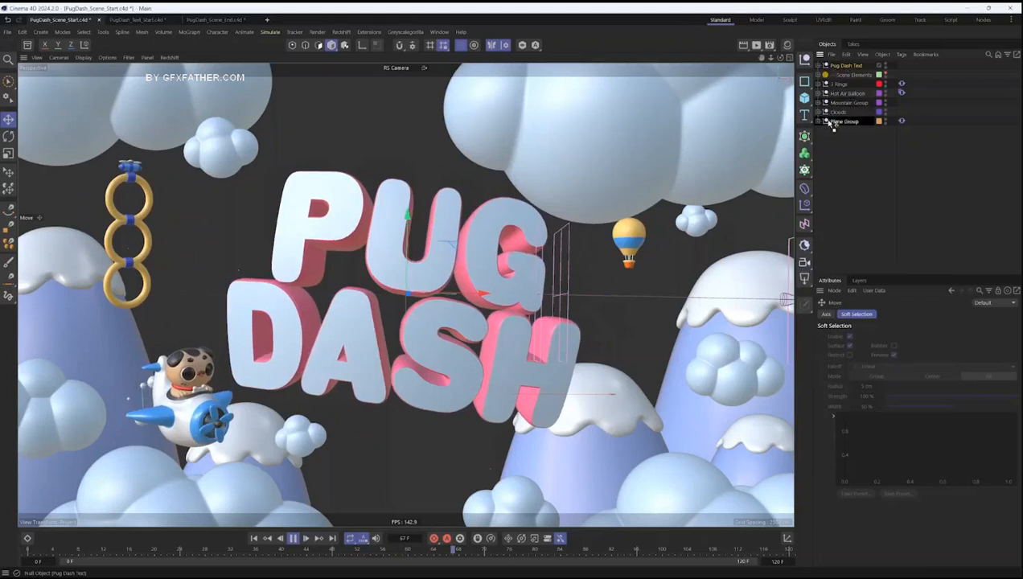
pyautogui.moveTo(828, 135); pyautogui.dragTo(830, 135)
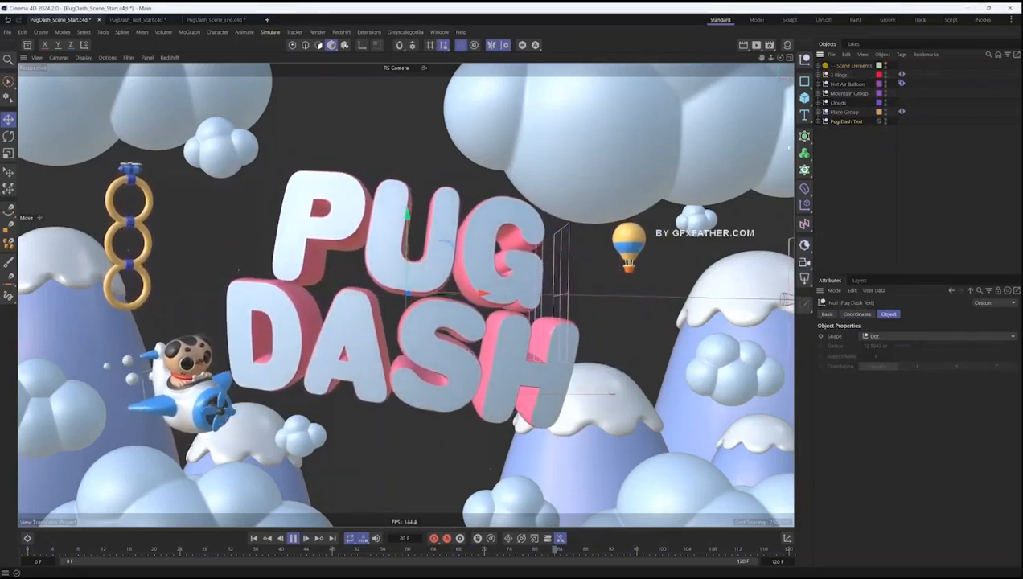
# - Inspect the Hot Air Balloon's Vibrate tag and the title's Pug Dash PSR Random effector settings
pyautogui.click(902, 84)
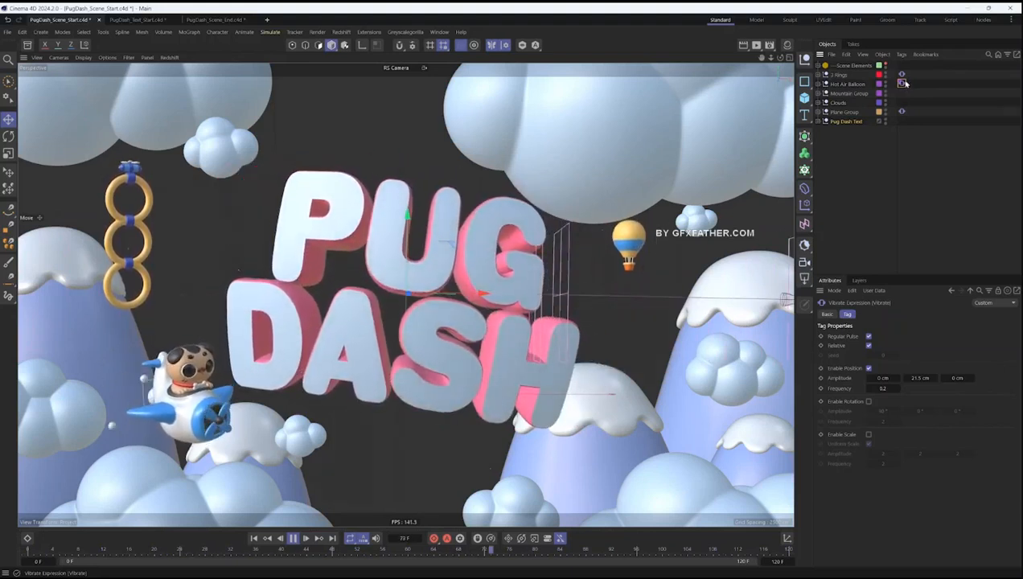
pyautogui.click(846, 120)
pyautogui.click(818, 121)
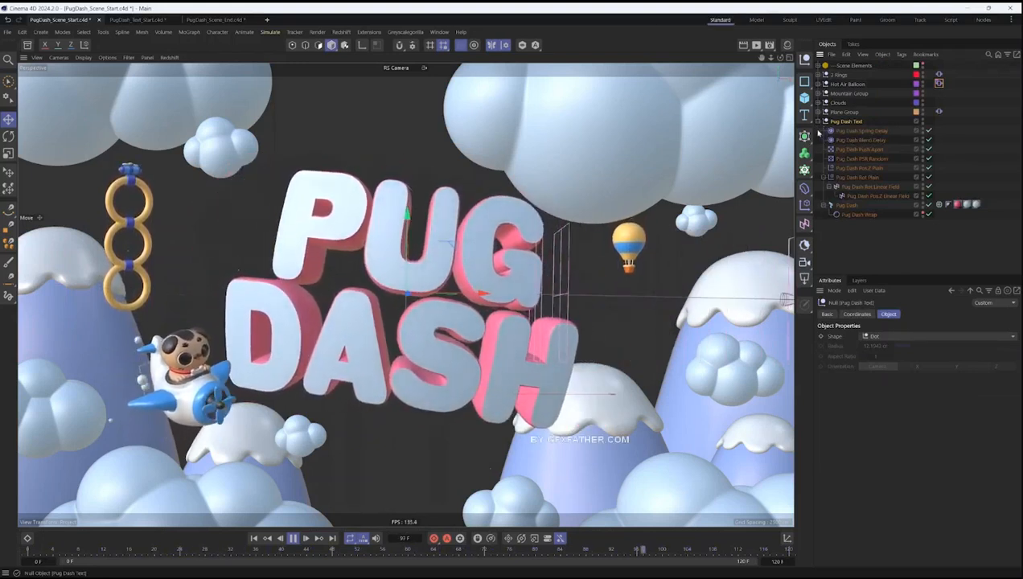
pyautogui.click(856, 158)
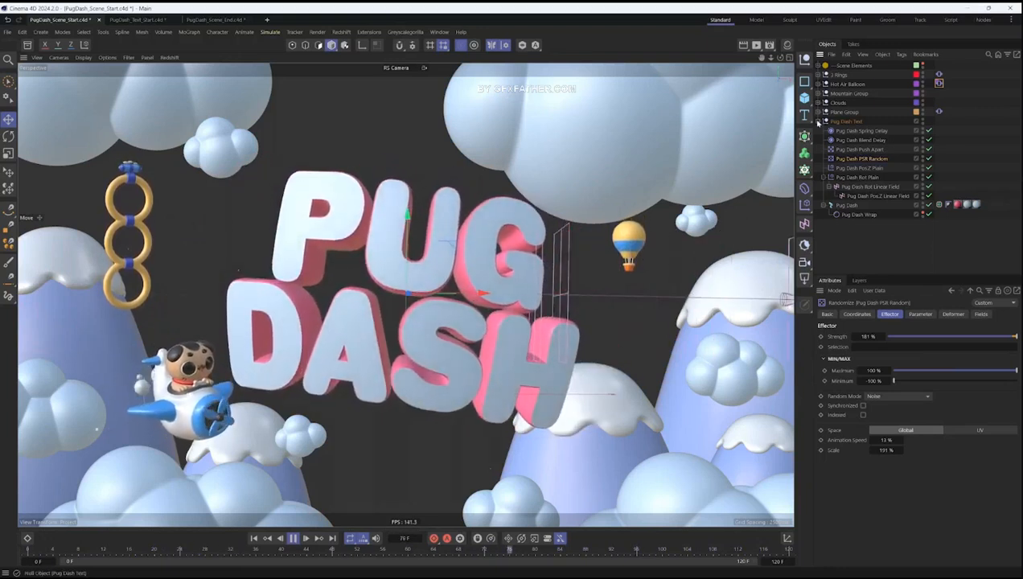
# - Collapse the Pug Dash Text group and expand the Clouds group to list its cloud objects
pyautogui.click(818, 122)
pyautogui.click(837, 103)
pyautogui.click(817, 103)
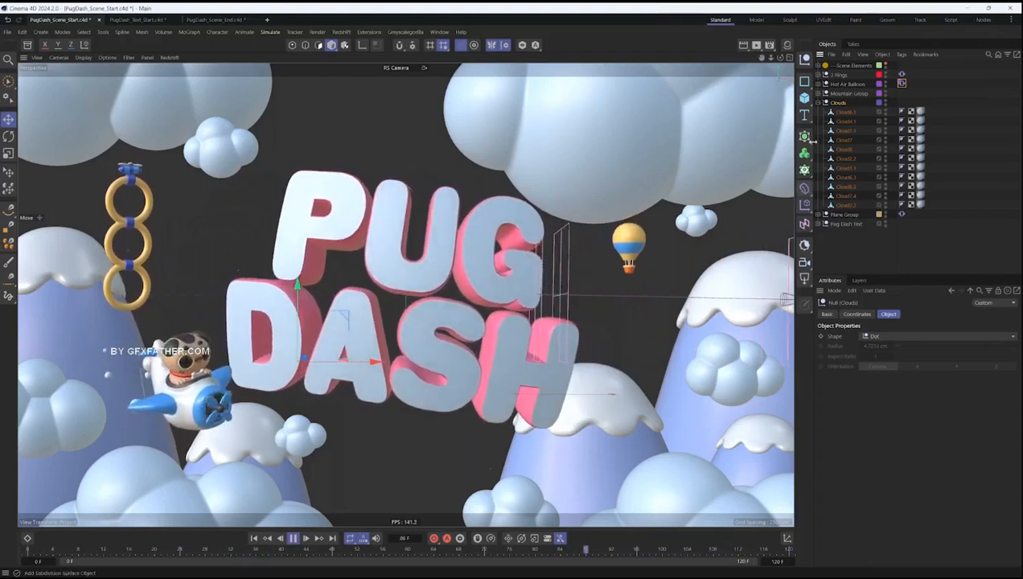
# - Add a Random effector inside the Clouds group and set its deformation to Object
pyautogui.click(804, 187)
pyautogui.click(804, 204)
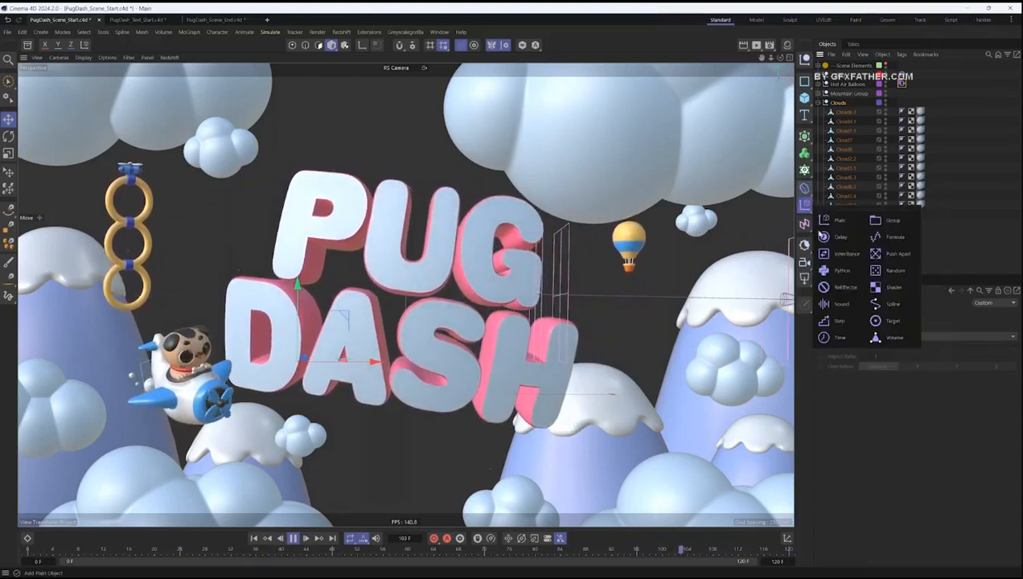
pyautogui.click(892, 270)
pyautogui.moveTo(841, 65); pyautogui.dragTo(838, 112)
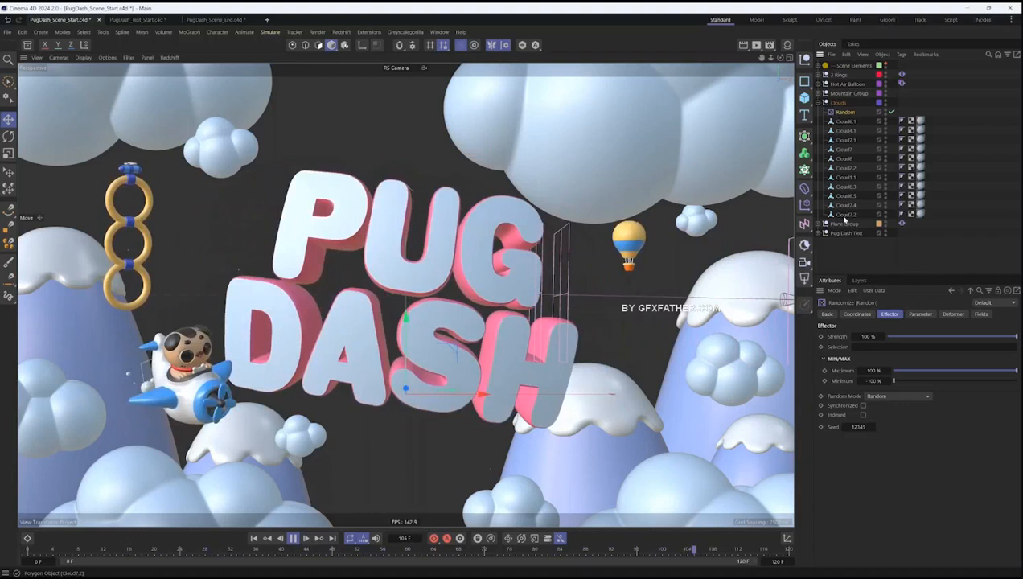
pyautogui.click(951, 314)
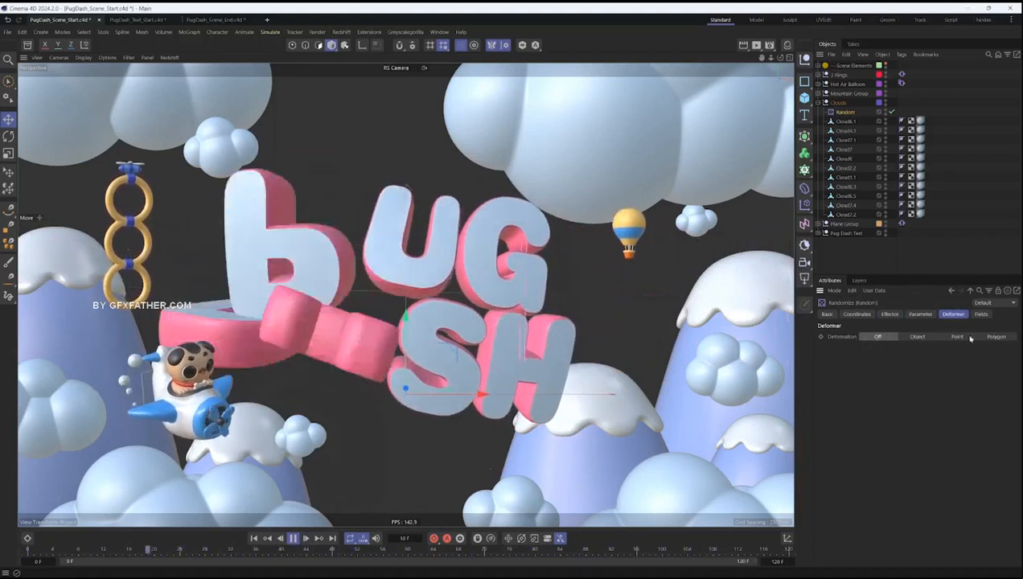
pyautogui.click(916, 337)
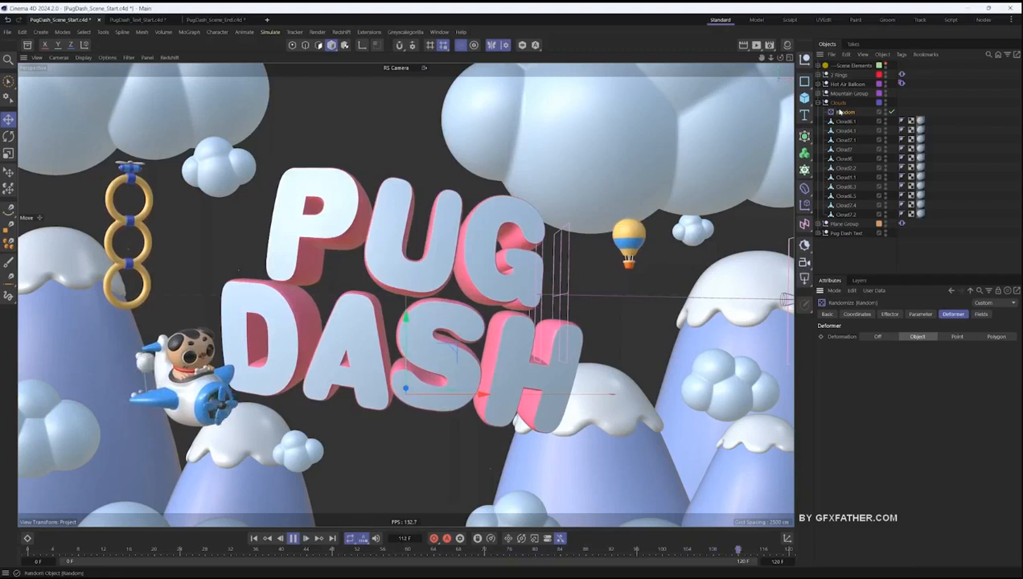
# - Set the clouds' Random effector to Noise mode and compare its deformation switched off and set to Object
pyautogui.click(894, 315)
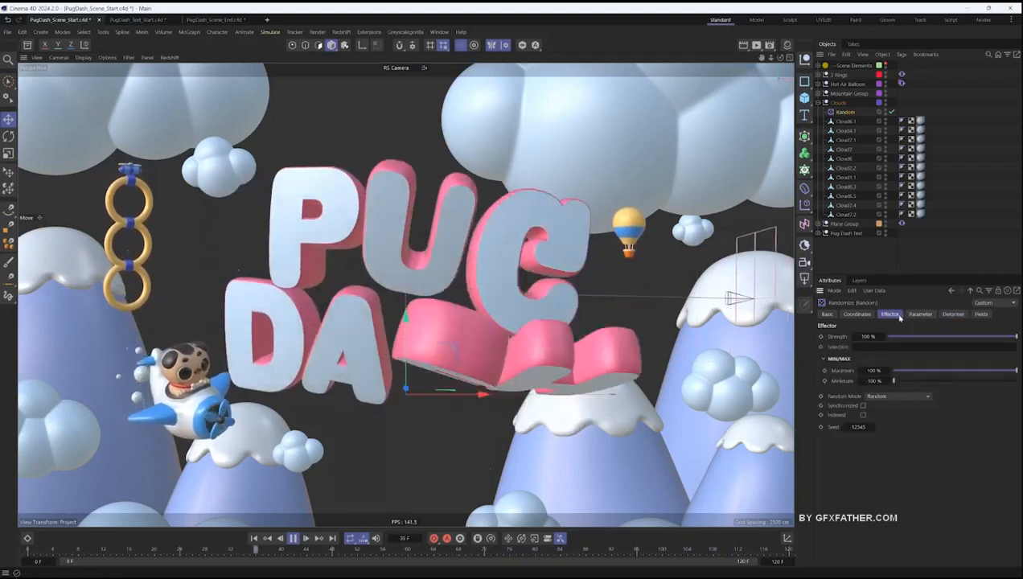
pyautogui.click(894, 396)
pyautogui.click(883, 421)
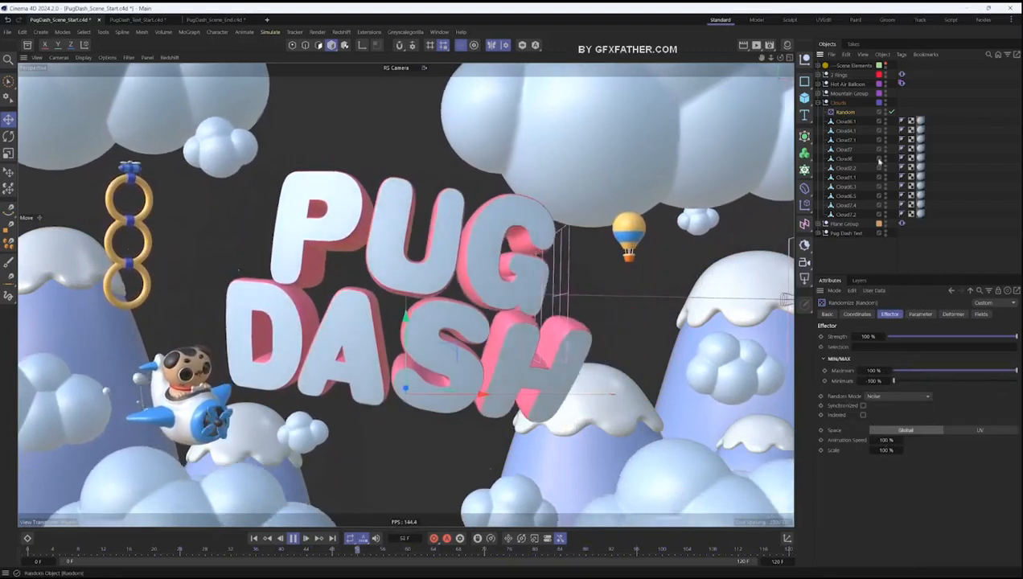
pyautogui.click(953, 314)
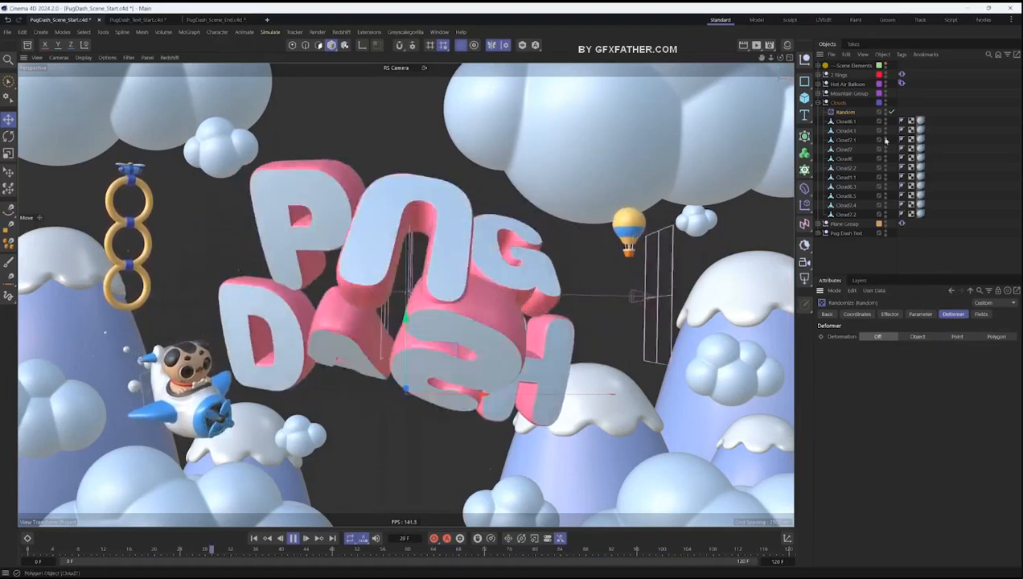
pyautogui.click(916, 336)
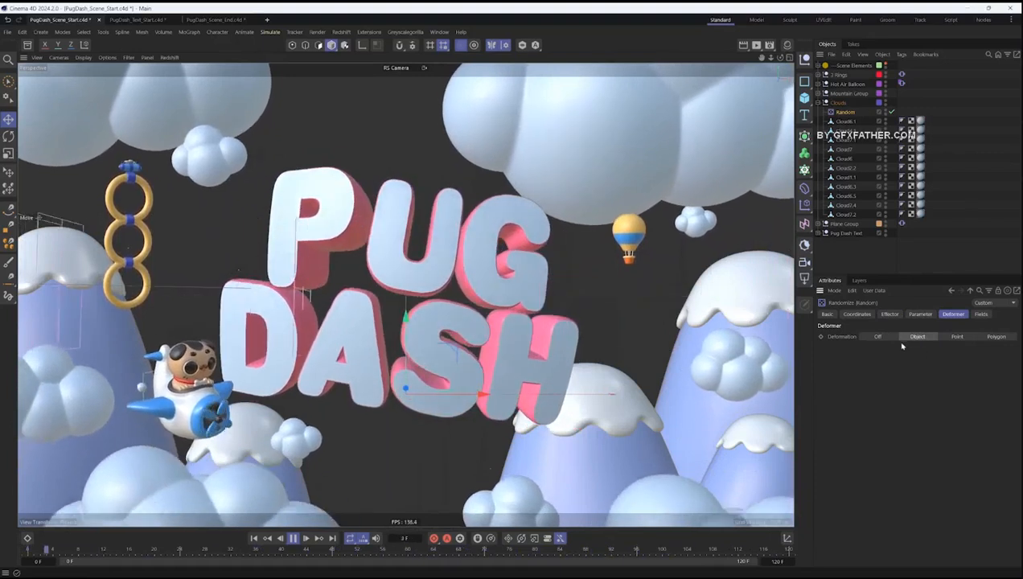
# - Try the Point and Polygon deformation modes on the clouds, set deformation back to Object and open the Random effector's main settings
pyautogui.click(956, 337)
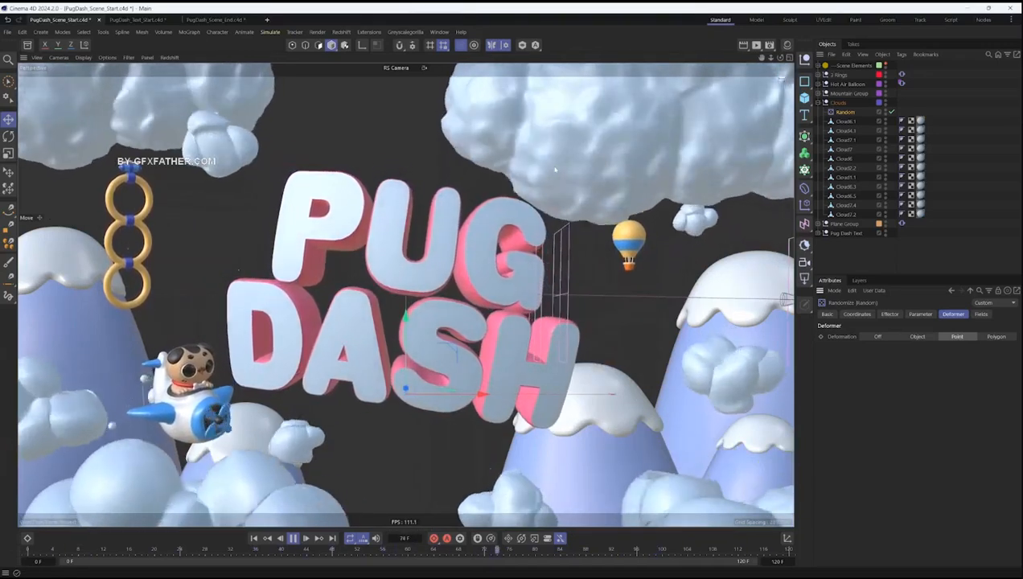
pyautogui.click(997, 336)
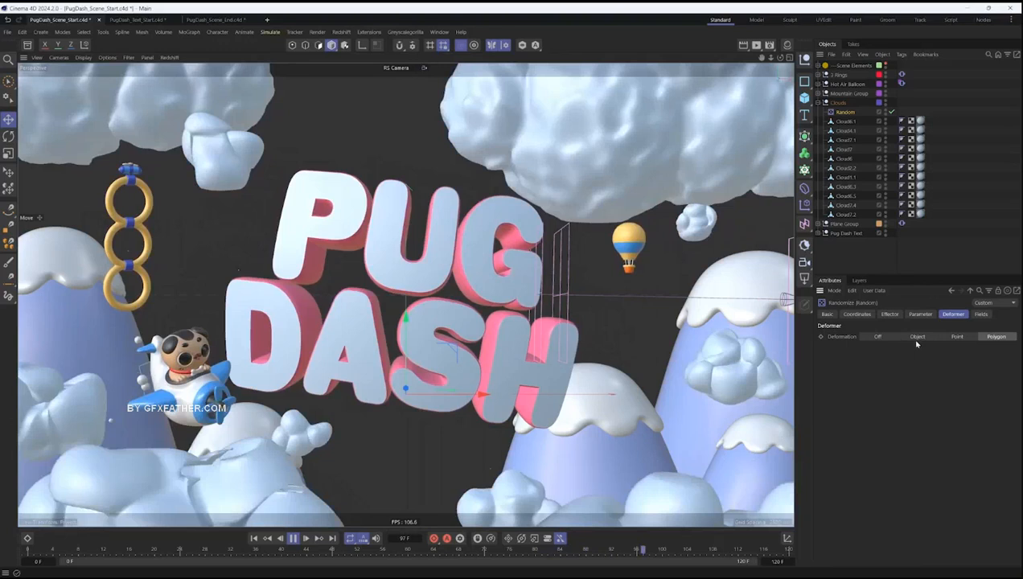
pyautogui.click(918, 336)
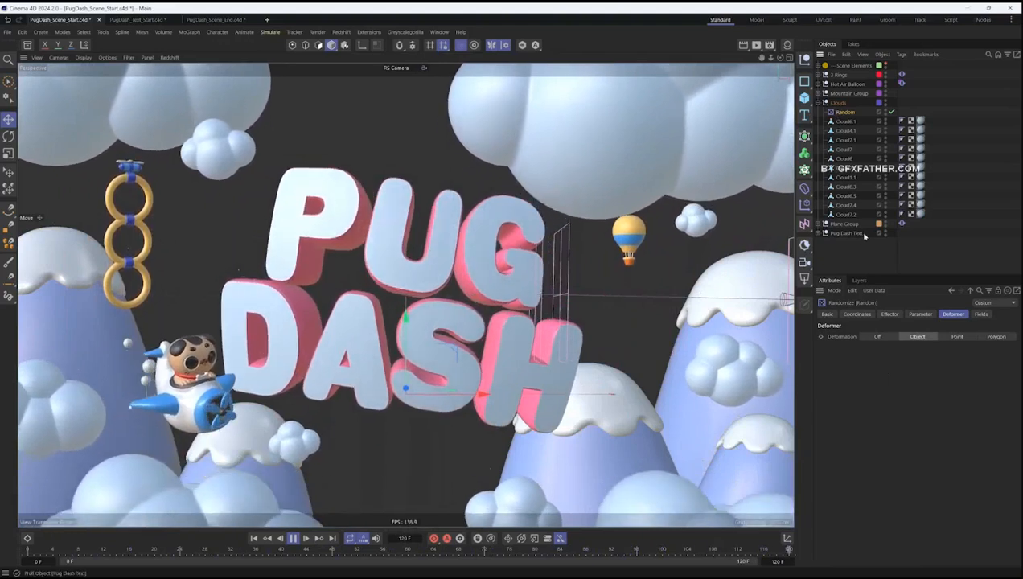
pyautogui.click(889, 313)
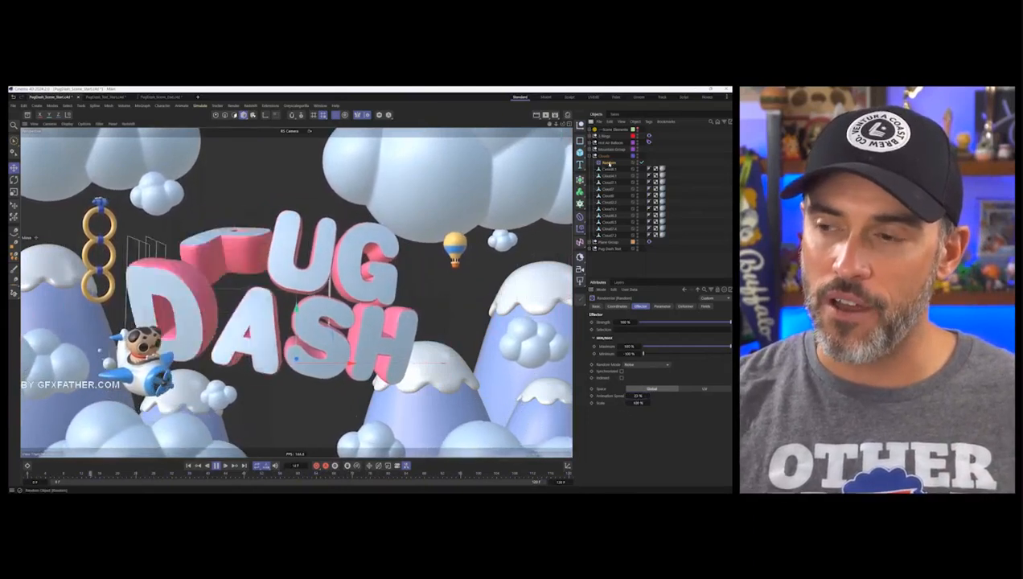
# - Replace the Random effector in the Clouds group with a Shader effector placed above the cloud objects
pyautogui.press('Delete')
pyautogui.click(579, 230)
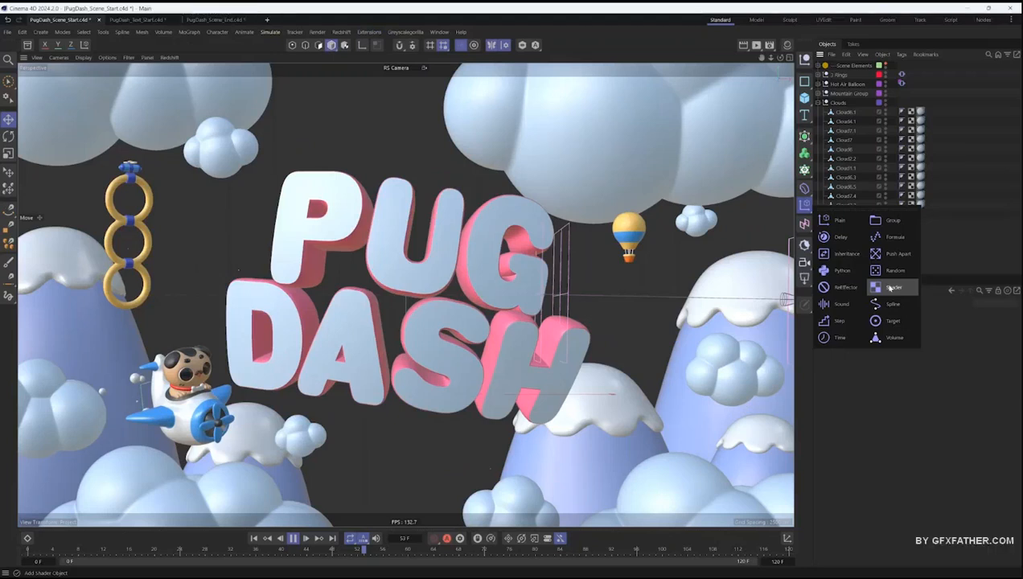
pyautogui.click(642, 287)
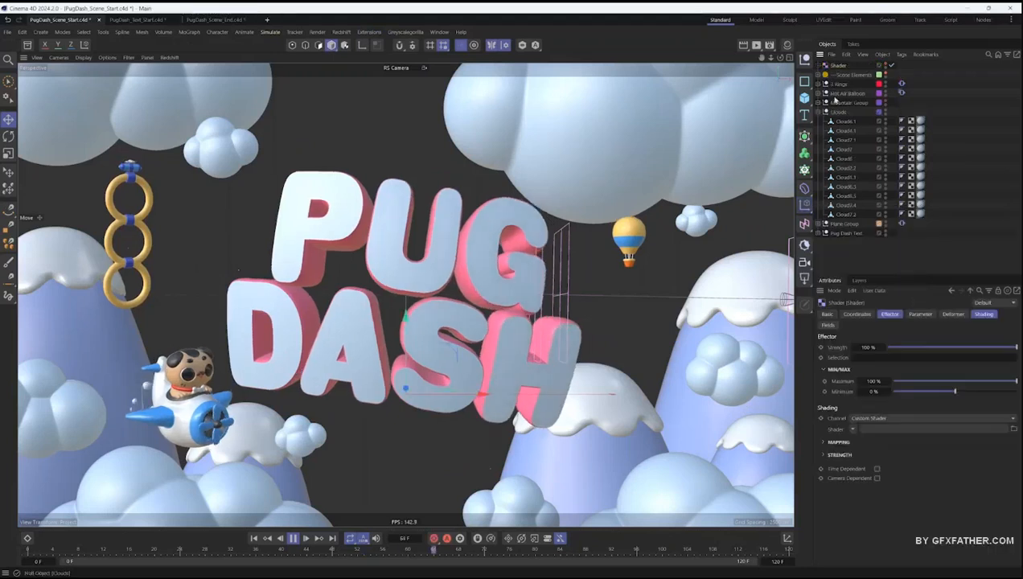
pyautogui.moveTo(839, 119); pyautogui.dragTo(839, 121)
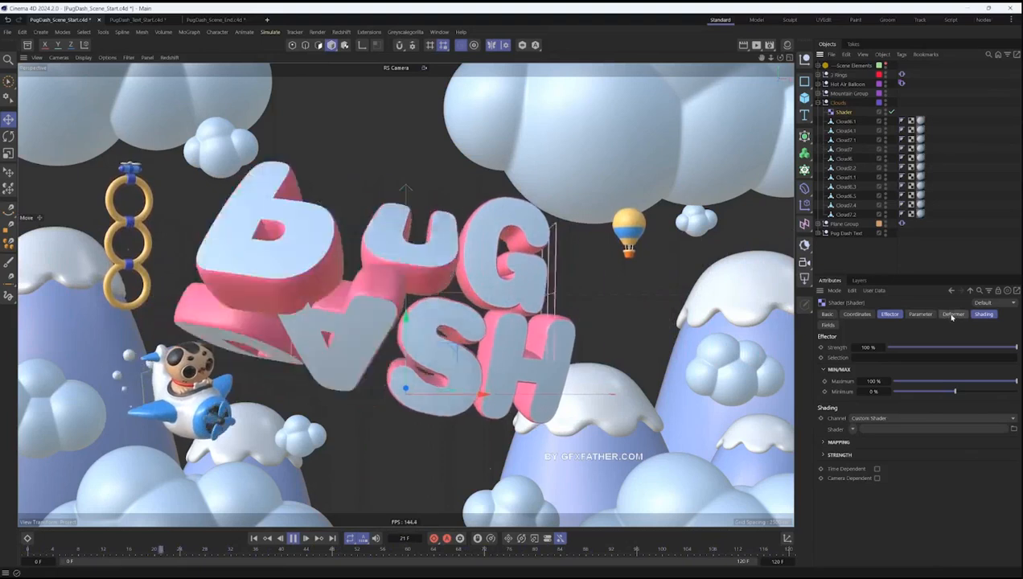
# - Load a Noise shader as the custom shader of the clouds' Shader effector
pyautogui.click(986, 314)
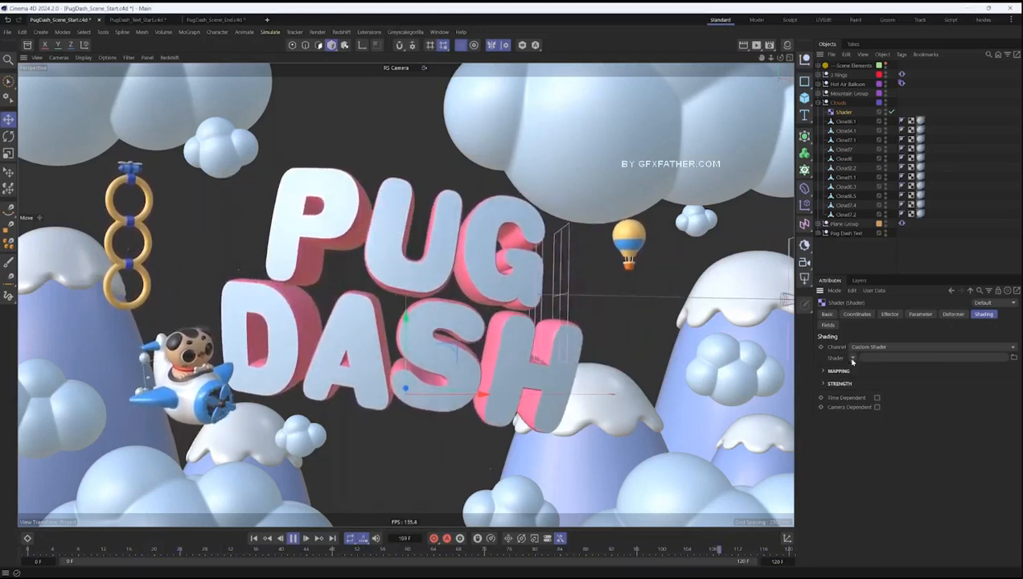
pyautogui.click(853, 358)
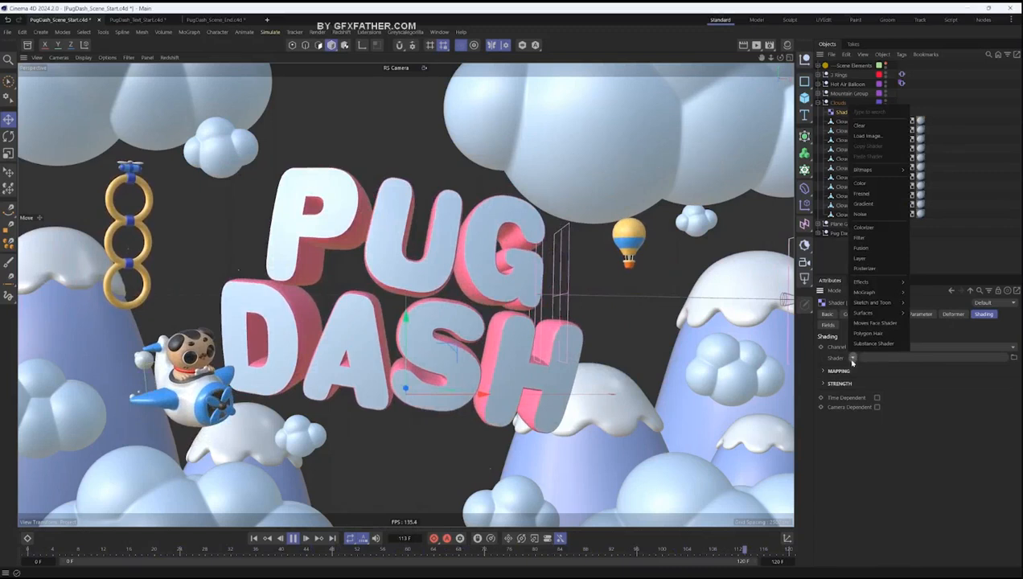
pyautogui.click(860, 215)
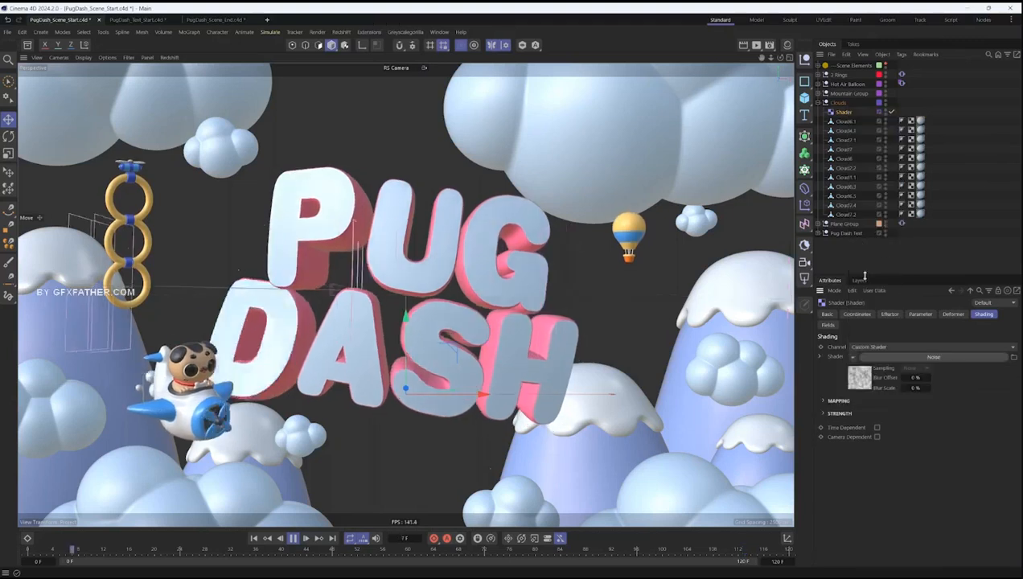
# - Set the Shader effector's scale to 0.26 and its deformation to Object
pyautogui.click(917, 315)
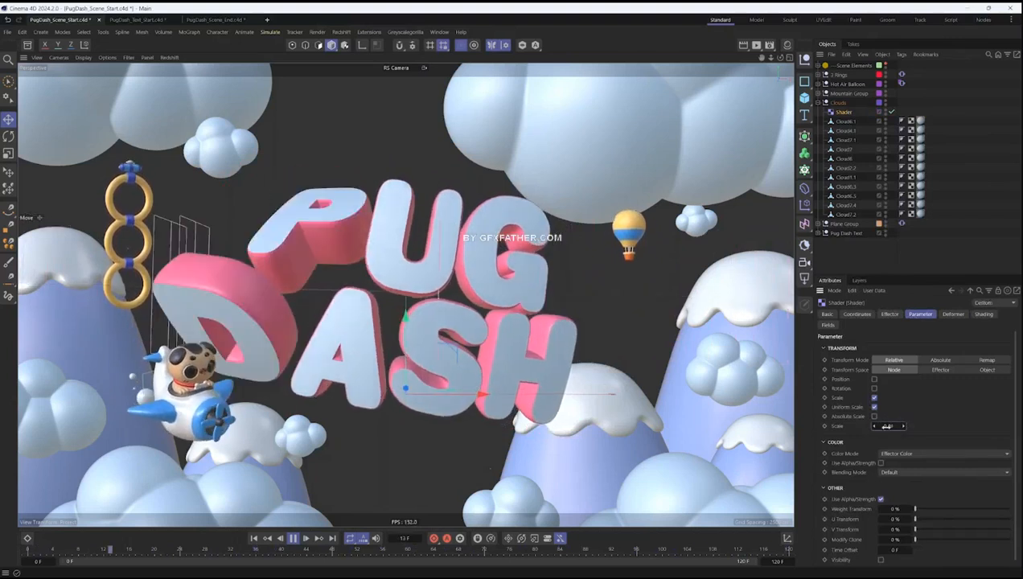
pyautogui.click(953, 315)
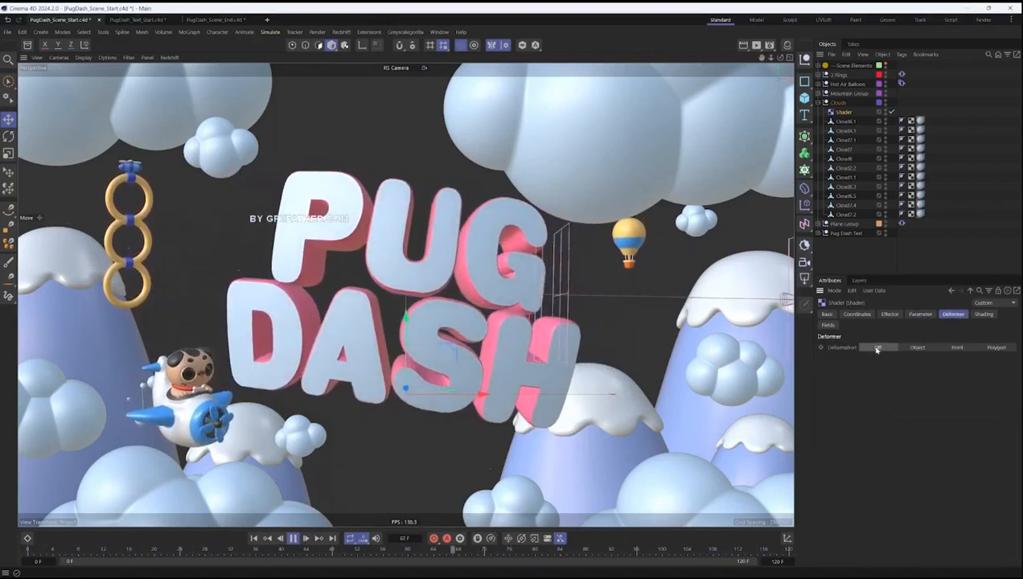
pyautogui.click(916, 348)
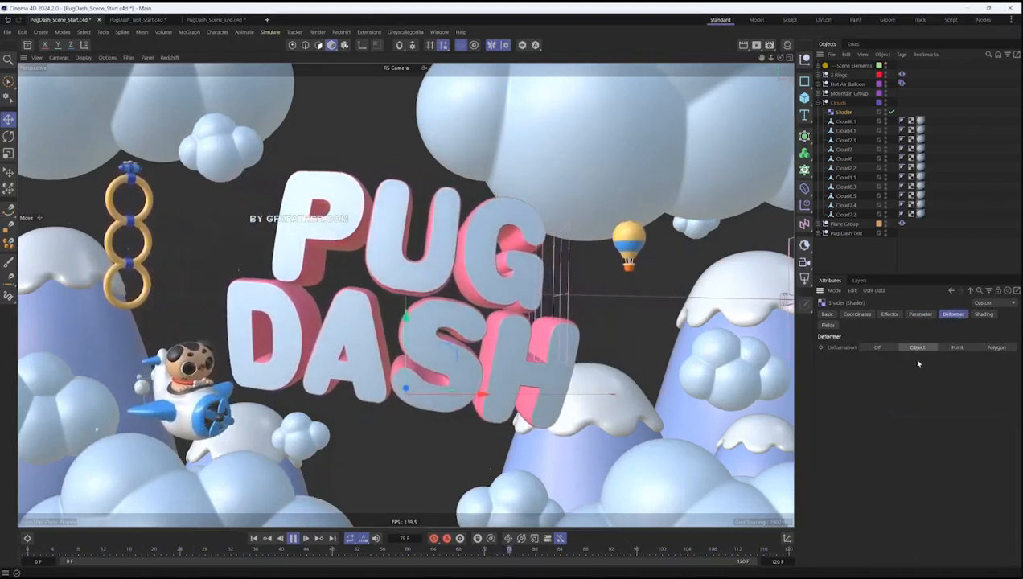
# - Set the Shader effector's scale to -0.13, Y position to -2 cm, and rotation to H -6°, P 7° and B 8°
pyautogui.click(921, 314)
pyautogui.moveTo(893, 427)
pyautogui.mouseDown()
pyautogui.moveTo(854, 427)
pyautogui.moveTo(886, 410)
pyautogui.moveTo(883, 422)
pyautogui.mouseUp()
pyautogui.click(874, 379)
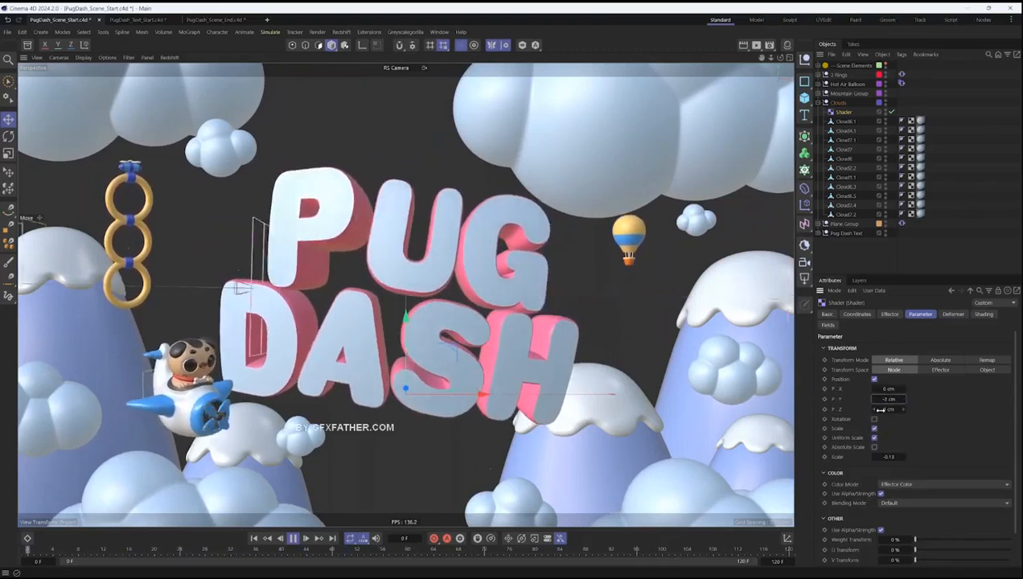
pyautogui.click(875, 419)
pyautogui.moveTo(894, 429); pyautogui.dragTo(885, 452)
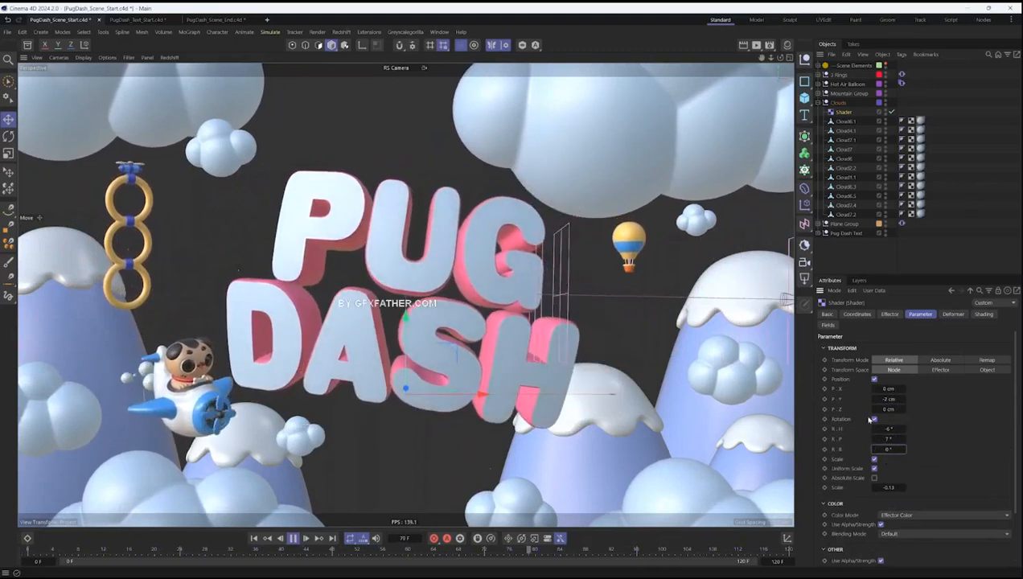
# - Set the clouds' Noise shader to a global scale of 131 %, an animation speed of 1 and a loop period of 5
pyautogui.click(983, 314)
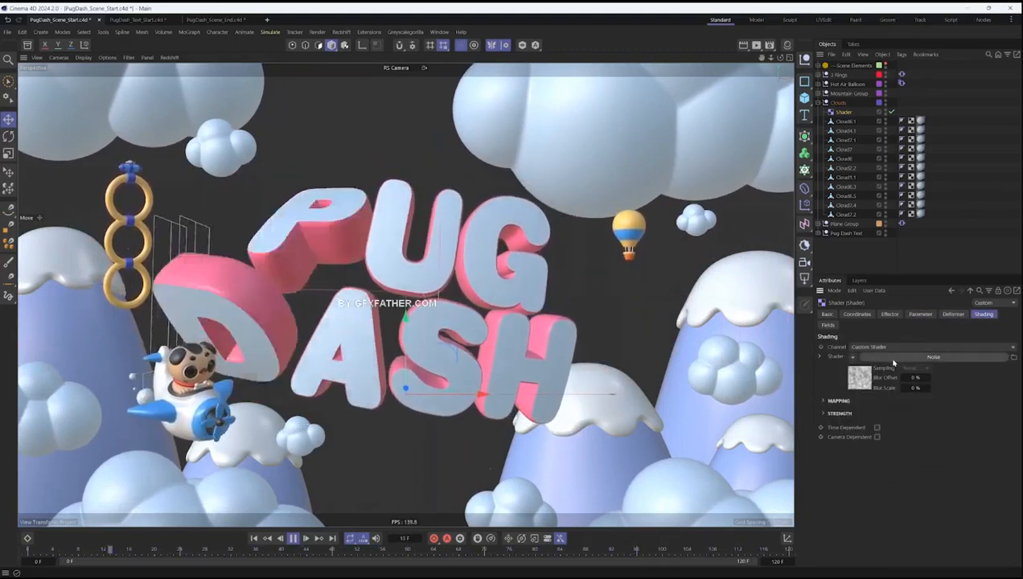
pyautogui.click(820, 358)
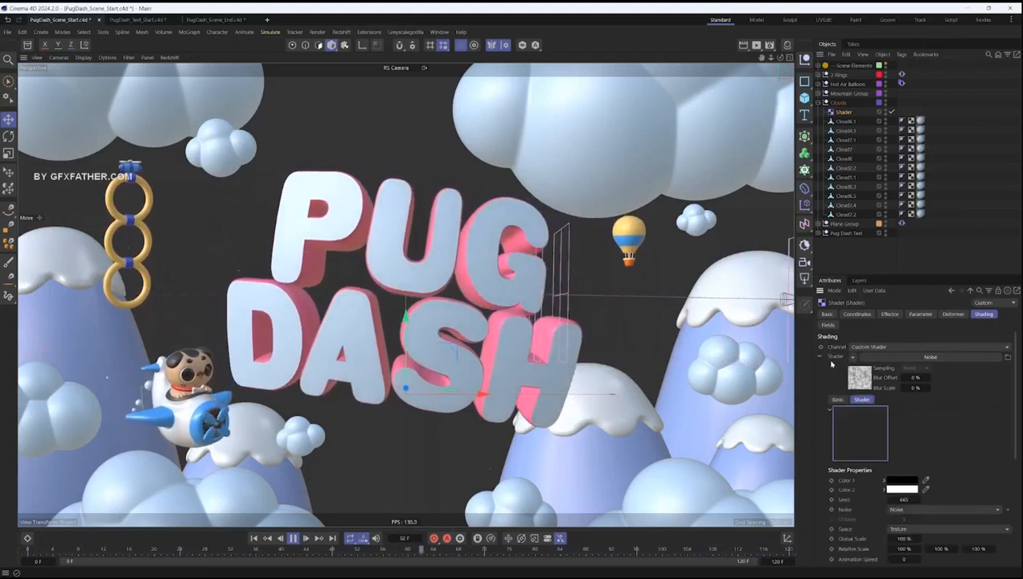
pyautogui.moveTo(1015, 357); pyautogui.dragTo(1017, 433)
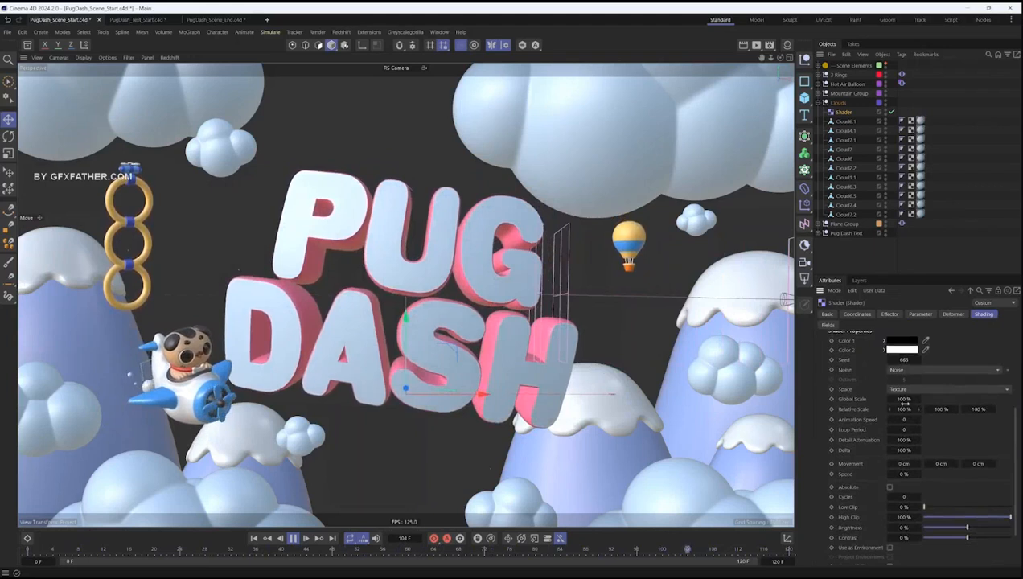
pyautogui.moveTo(910, 398); pyautogui.dragTo(903, 400)
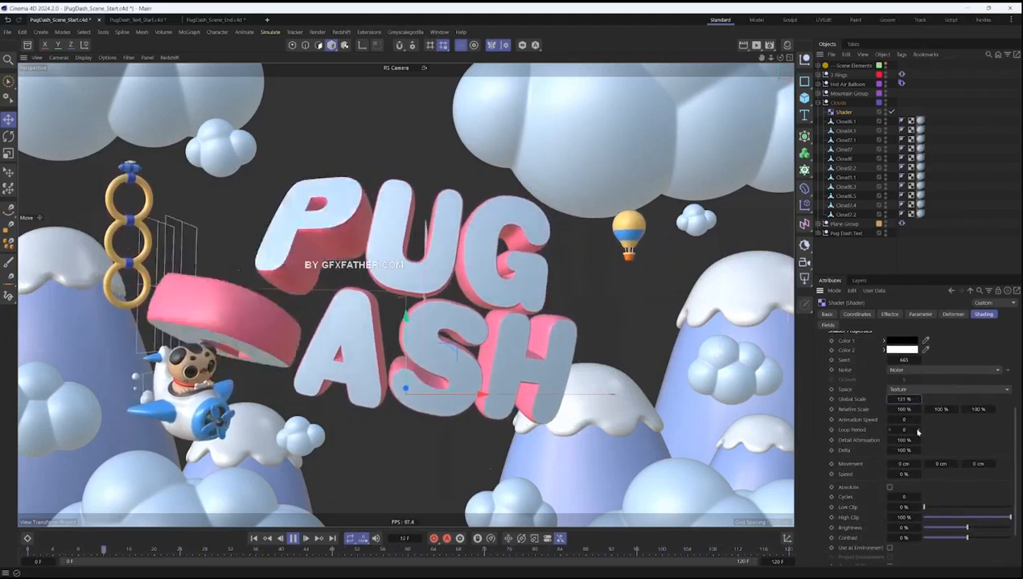
pyautogui.doubleClick(904, 420)
pyautogui.write('1')
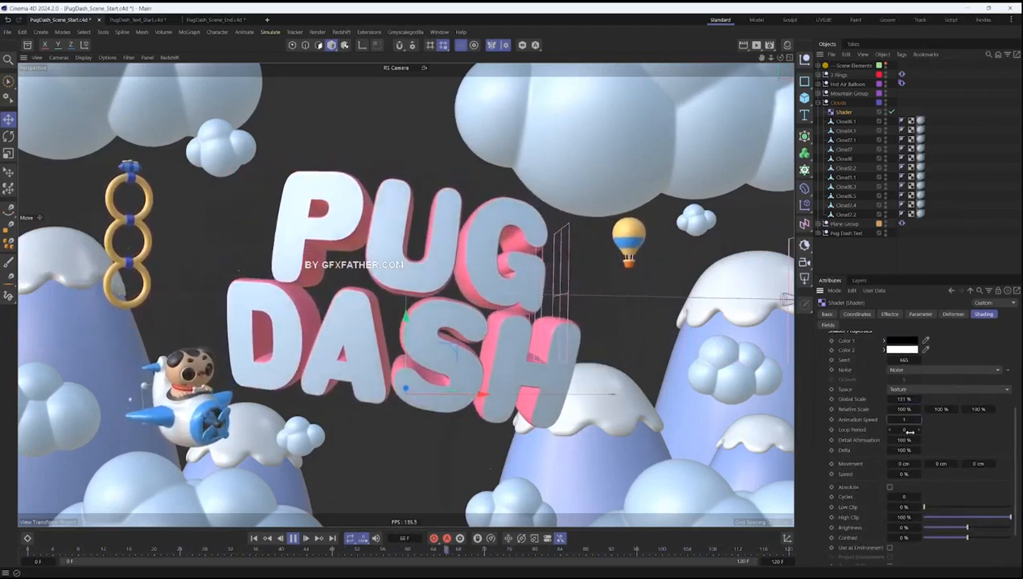
pyautogui.doubleClick(906, 431)
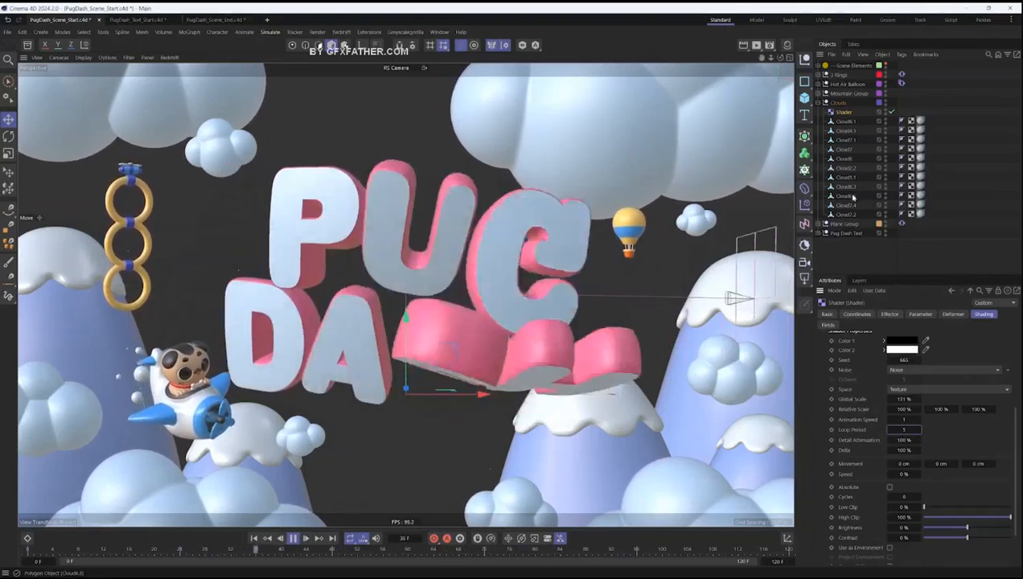
# - Set the clouds' Shader effector's strength to 112 % and its minimum to -100 %
pyautogui.click(897, 313)
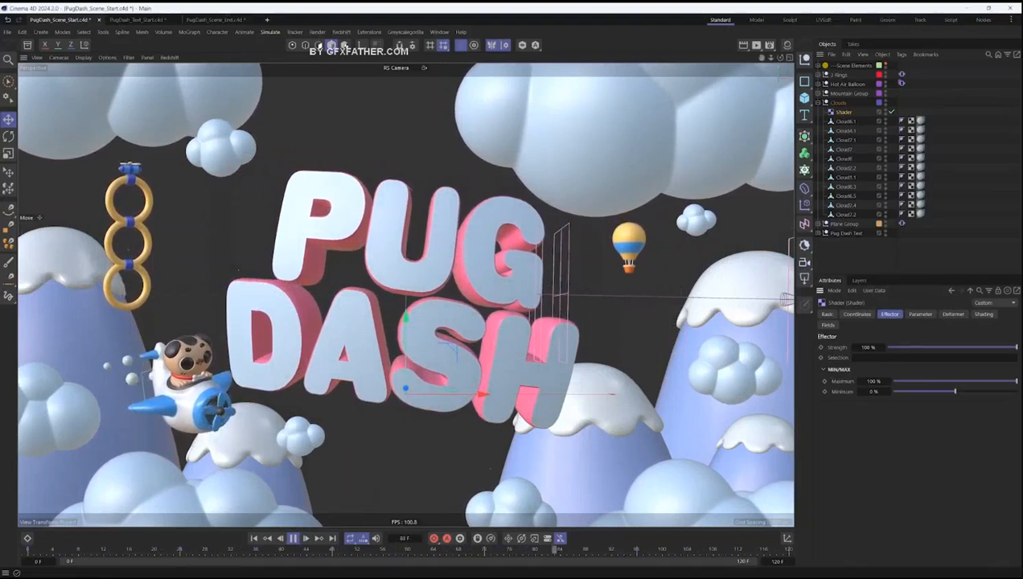
pyautogui.moveTo(868, 348); pyautogui.dragTo(892, 352)
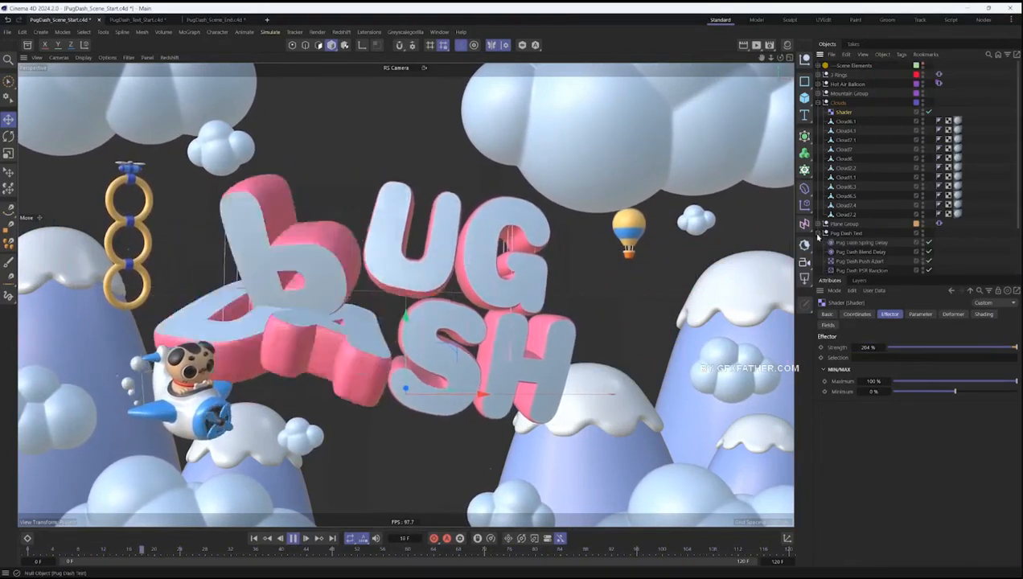
pyautogui.click(818, 234)
pyautogui.click(861, 270)
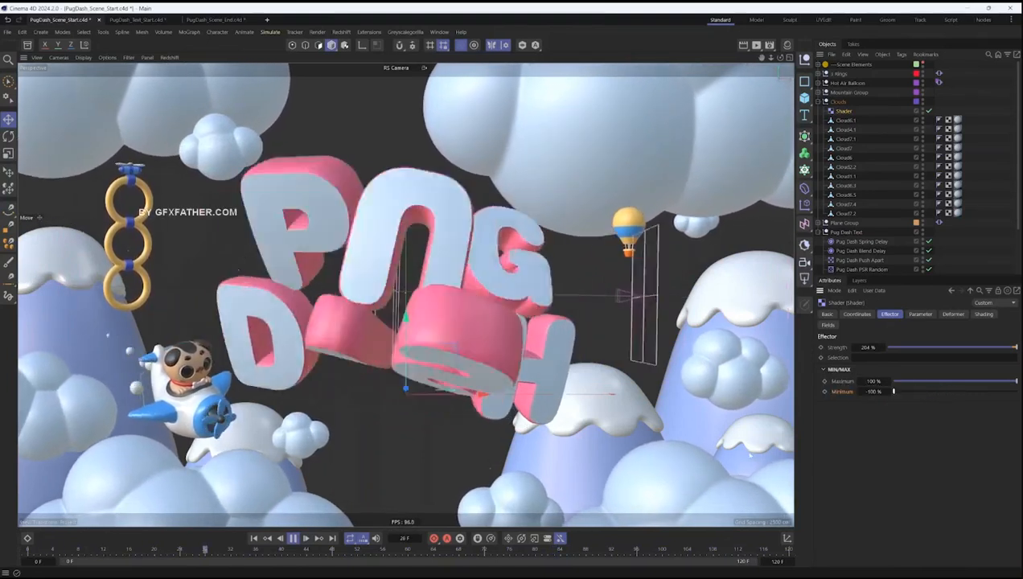
pyautogui.moveTo(870, 347); pyautogui.dragTo(791, 356)
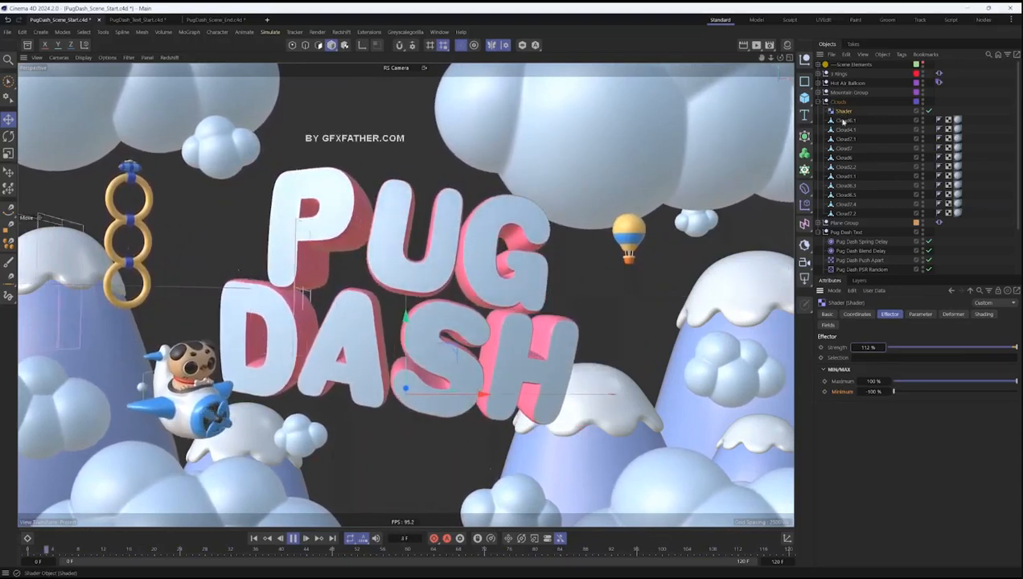
# - Review the clouds' Shader effector settings and raise its noise's global scale to 163 %
pyautogui.click(921, 315)
pyautogui.click(954, 315)
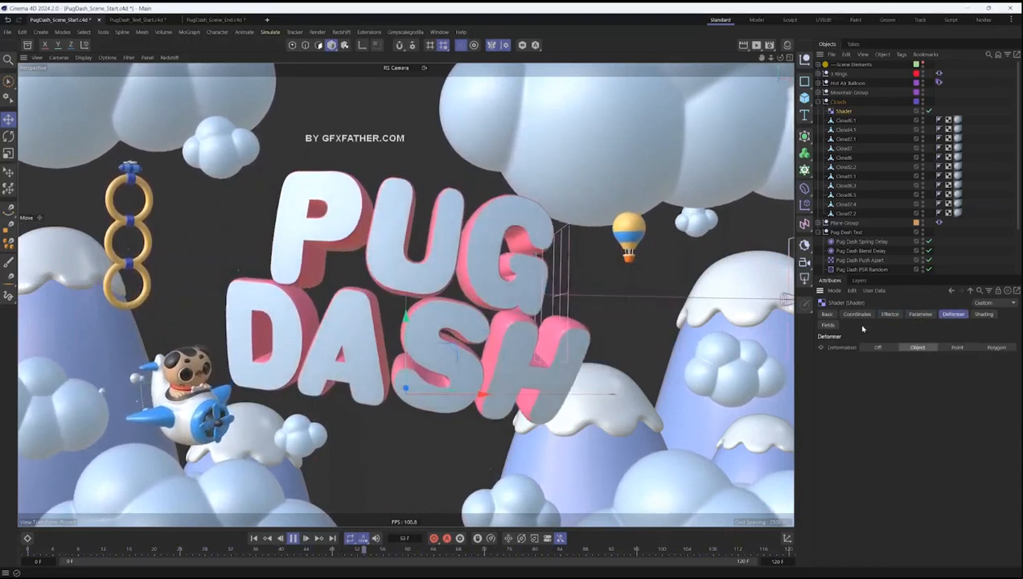
pyautogui.click(829, 325)
pyautogui.click(982, 314)
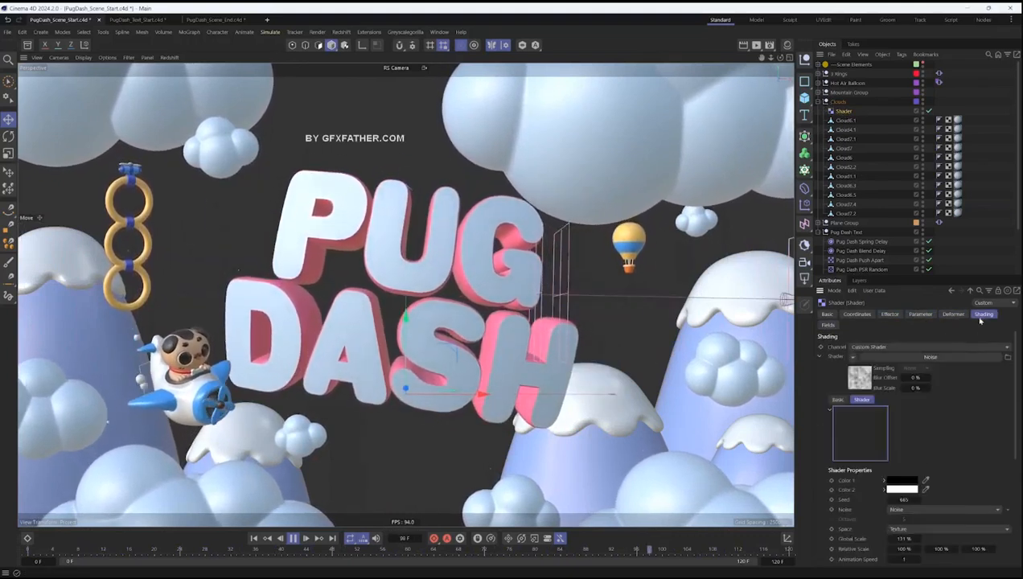
pyautogui.scroll(-3, 1013, 438)
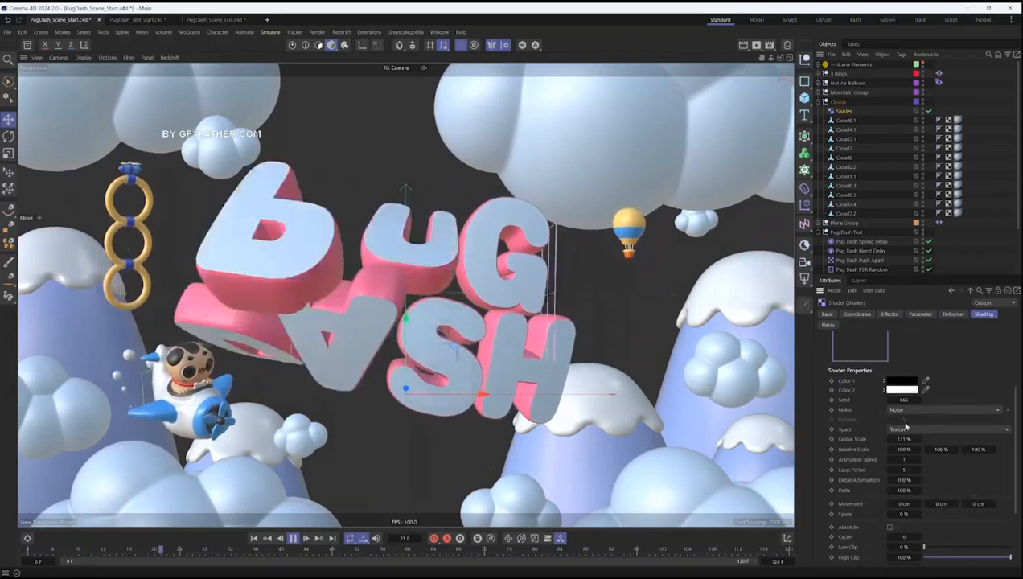
pyautogui.moveTo(919, 438); pyautogui.dragTo(902, 439)
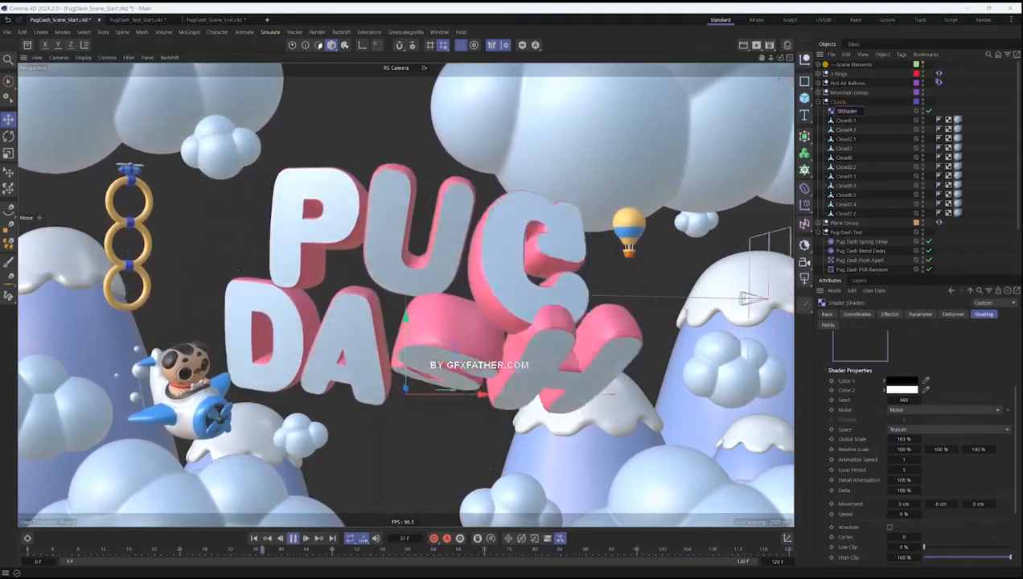
# - Rename the Shader effector in the Clouds group as Cloud Random PSR Shader
pyautogui.write('Cloud')
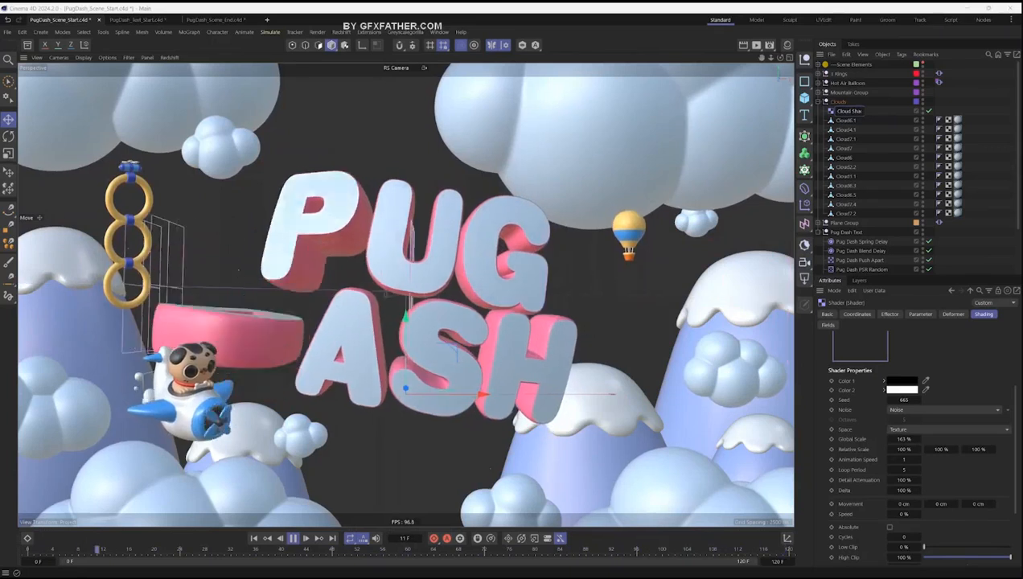
pyautogui.click(920, 313)
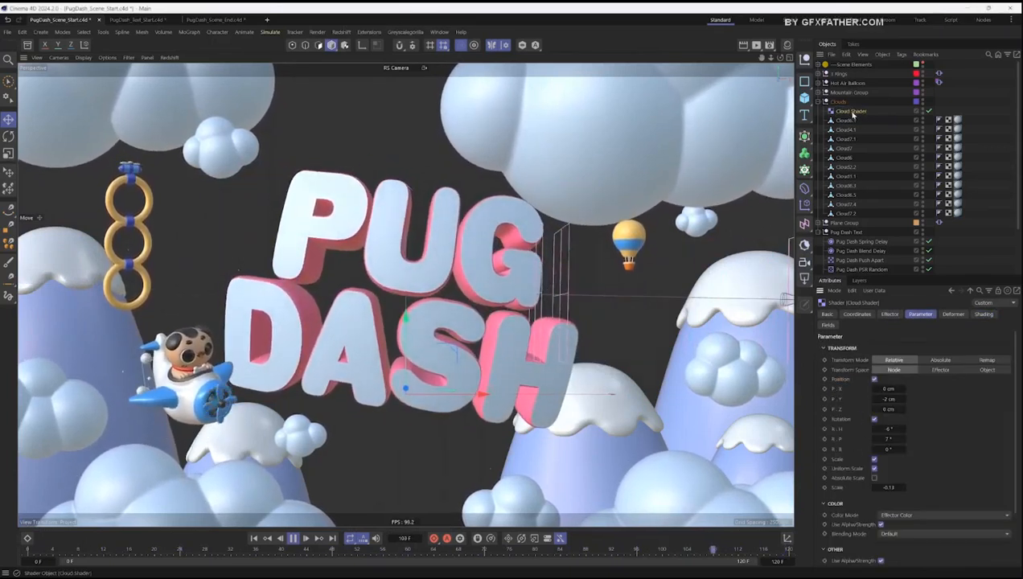
pyautogui.write('Random PSR')
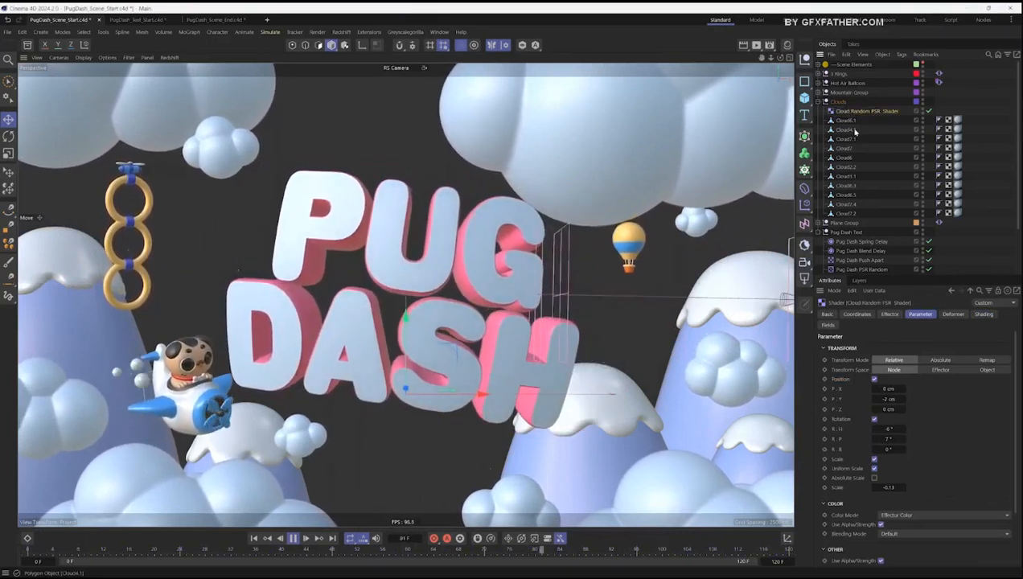
pyautogui.doubleClick(885, 111)
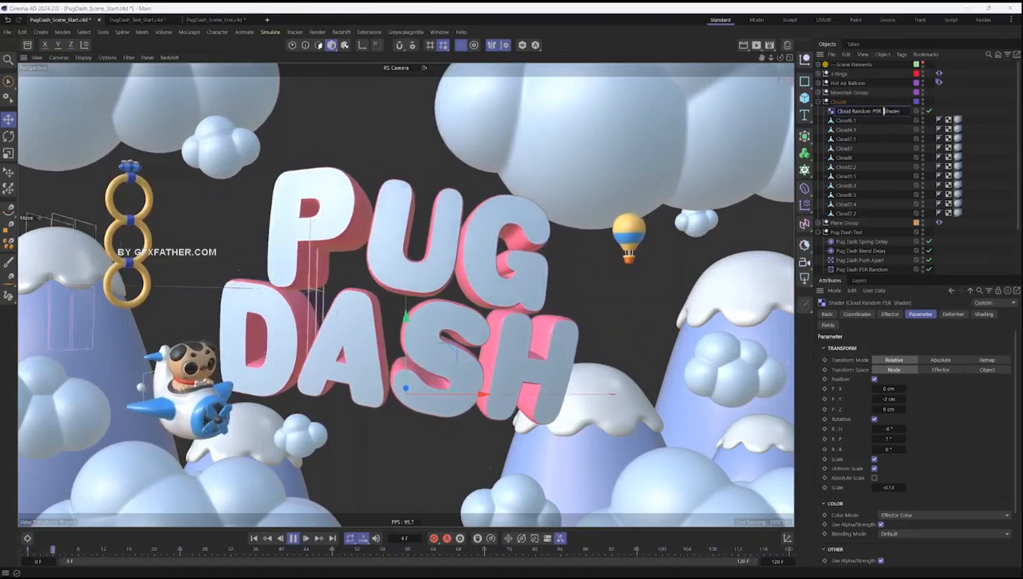
pyautogui.click(991, 129)
pyautogui.click(873, 112)
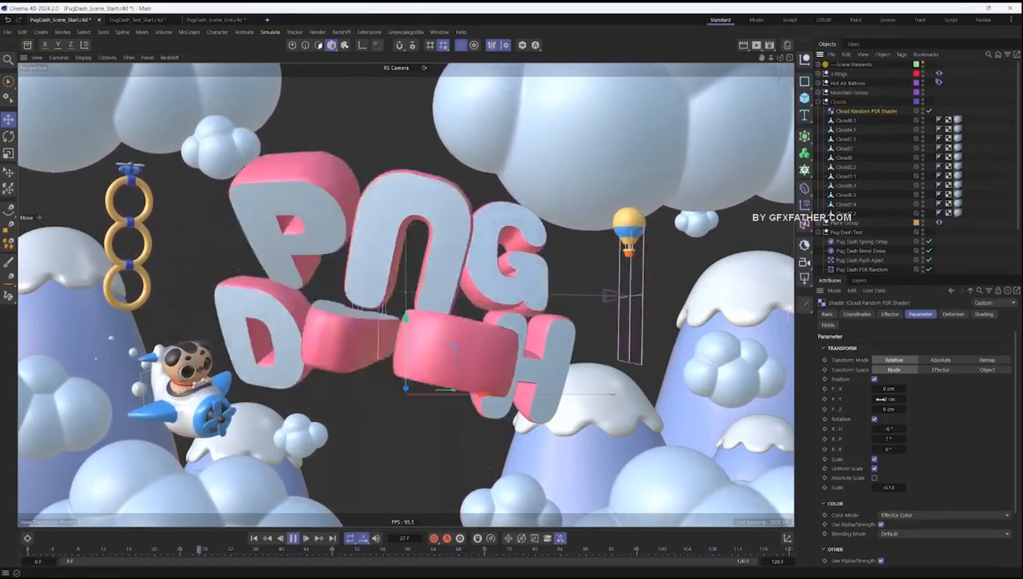
# - Change the cloud noise's space to UV (2D) and set its animation speed to 0.7
pyautogui.click(982, 314)
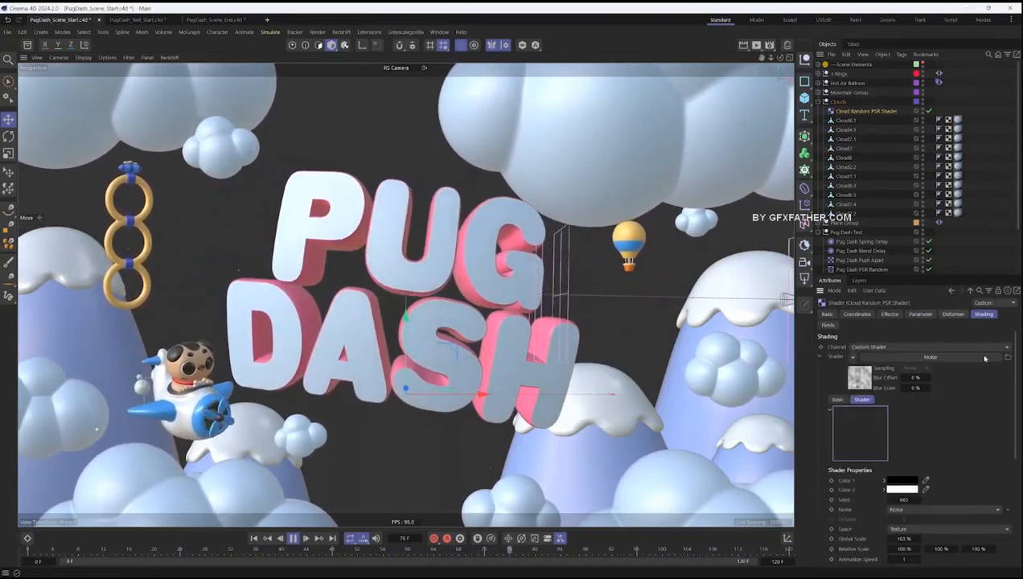
pyautogui.scroll(-4, 984, 358)
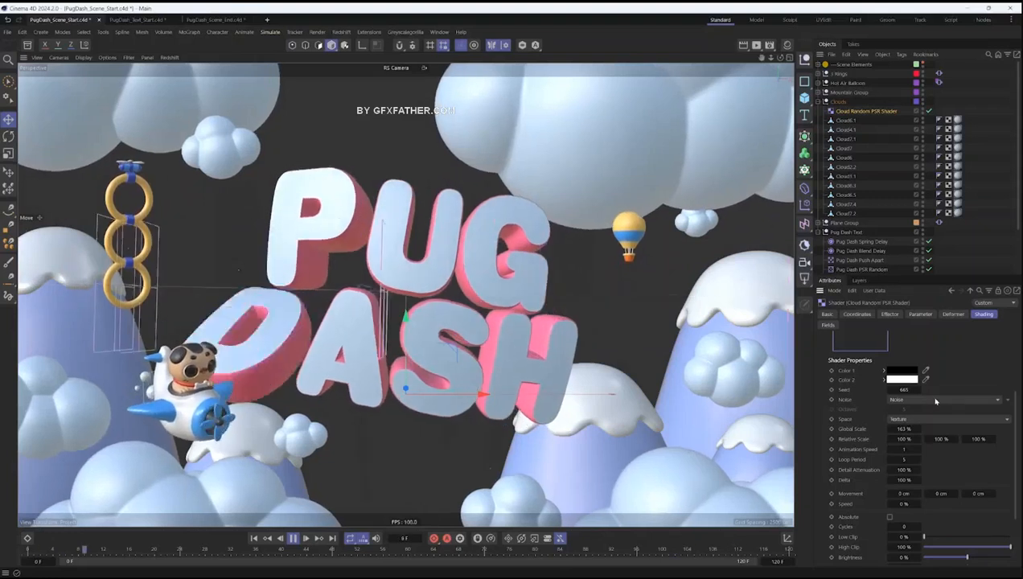
pyautogui.click(932, 400)
pyautogui.click(900, 419)
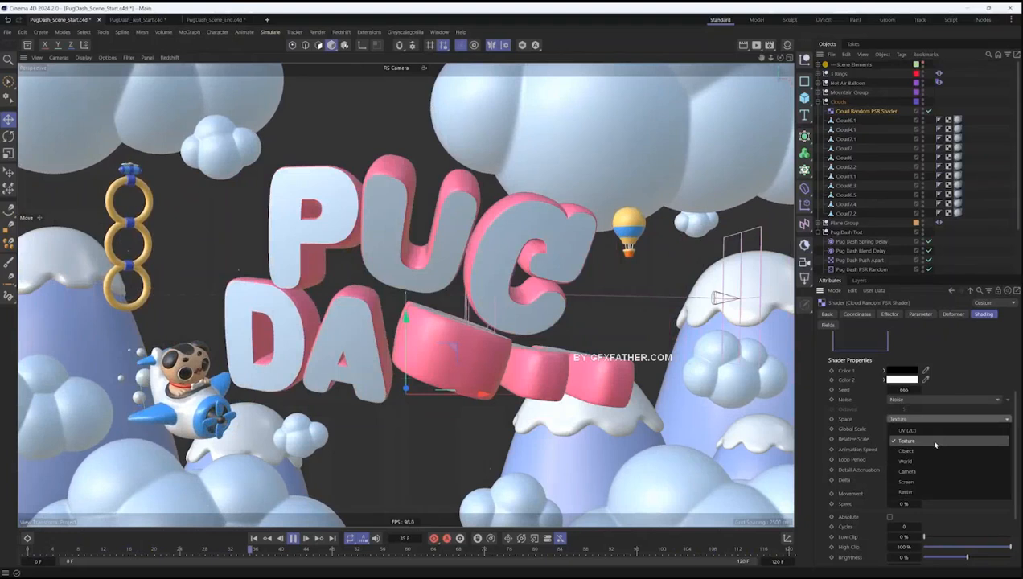
pyautogui.click(907, 430)
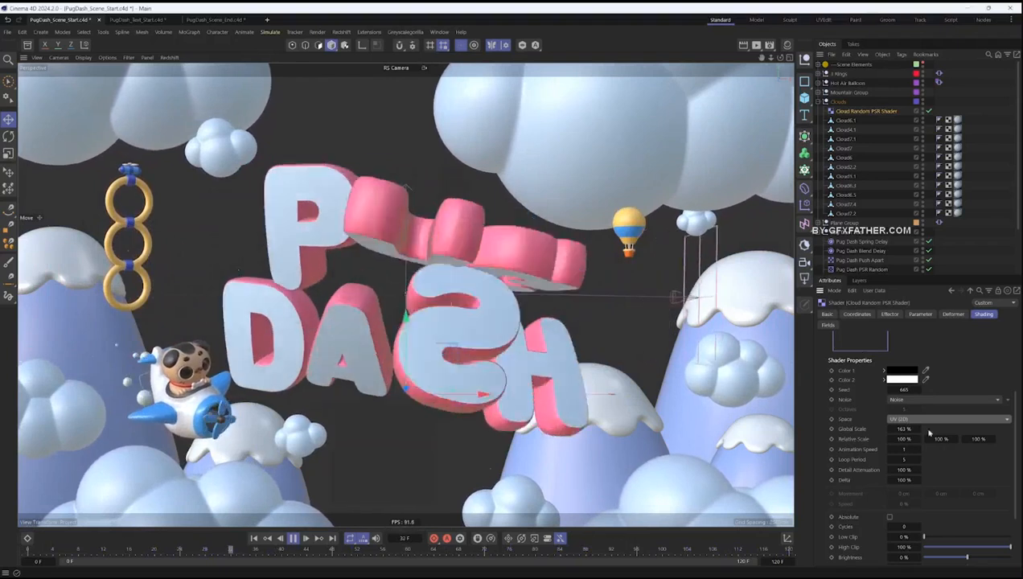
pyautogui.click(907, 449)
pyautogui.write('0.7')
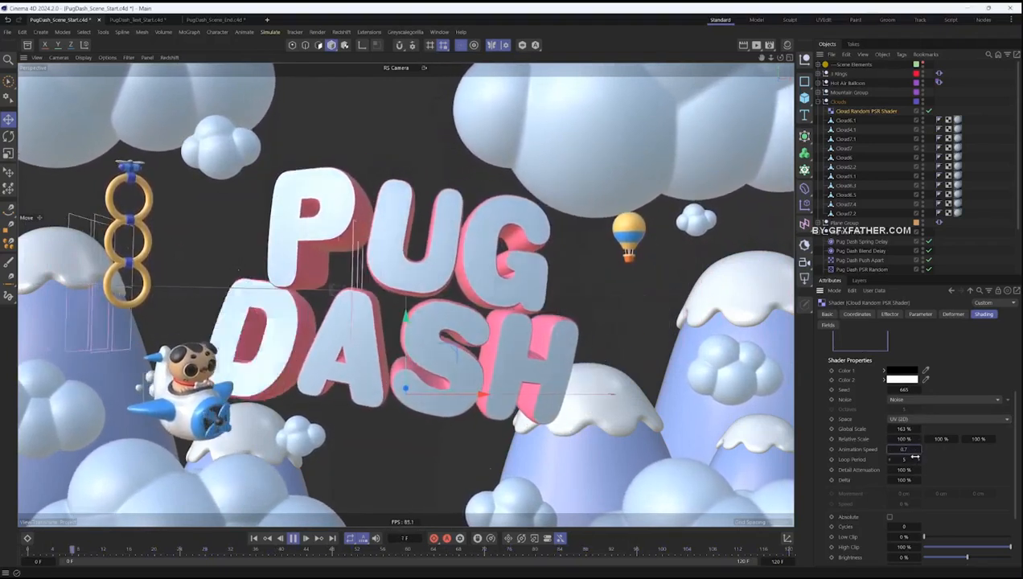
pyautogui.press('Return')
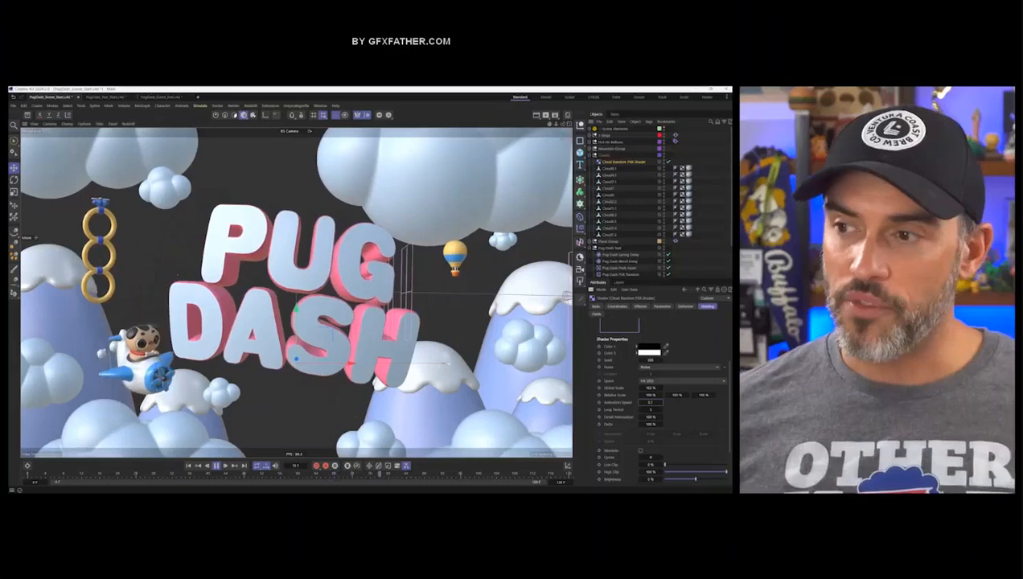
# - Collapse the Clouds group and clear the MoGraph cache on the Pug Dash text object
pyautogui.click(592, 155)
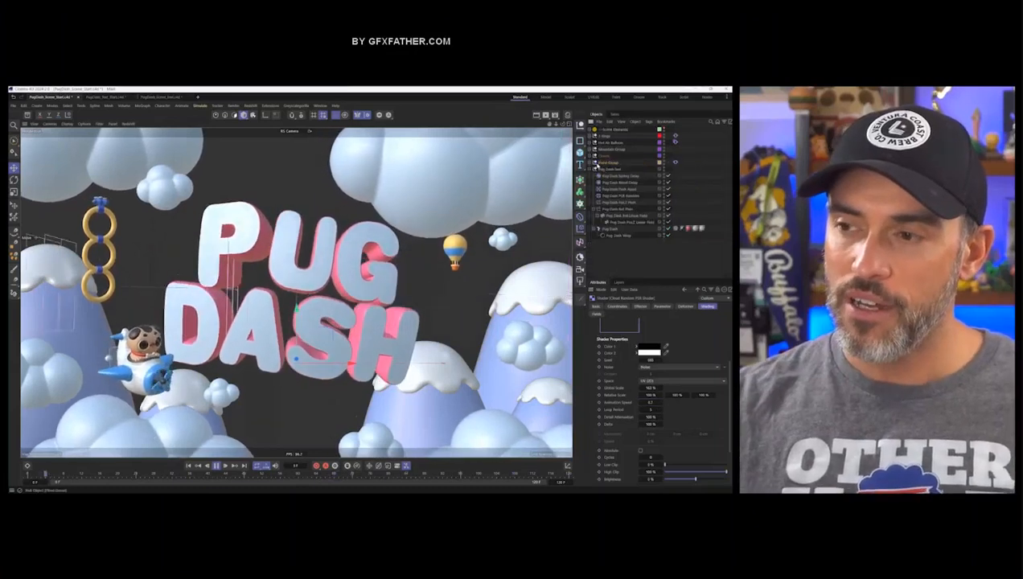
pyautogui.click(609, 169)
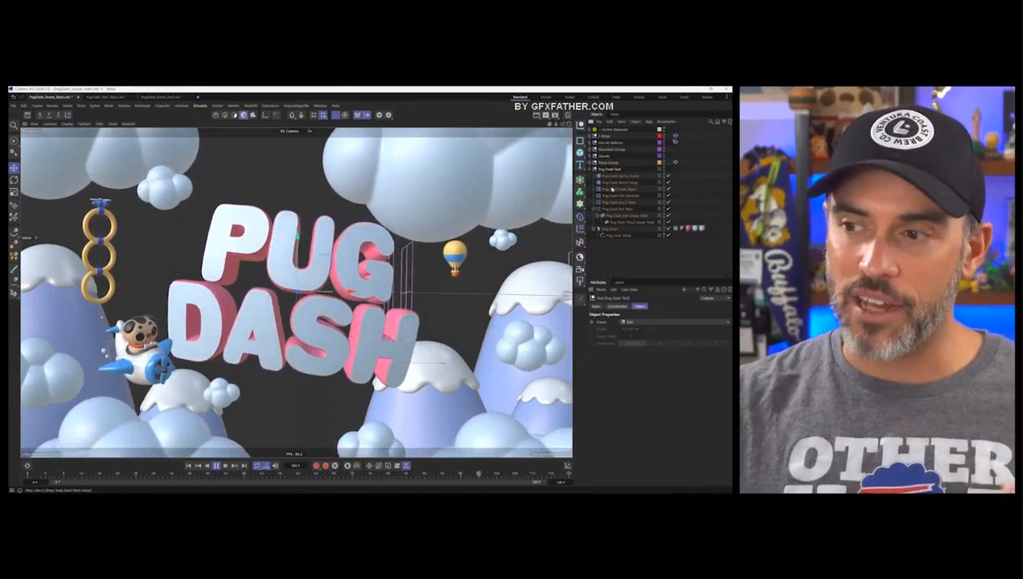
pyautogui.click(616, 230)
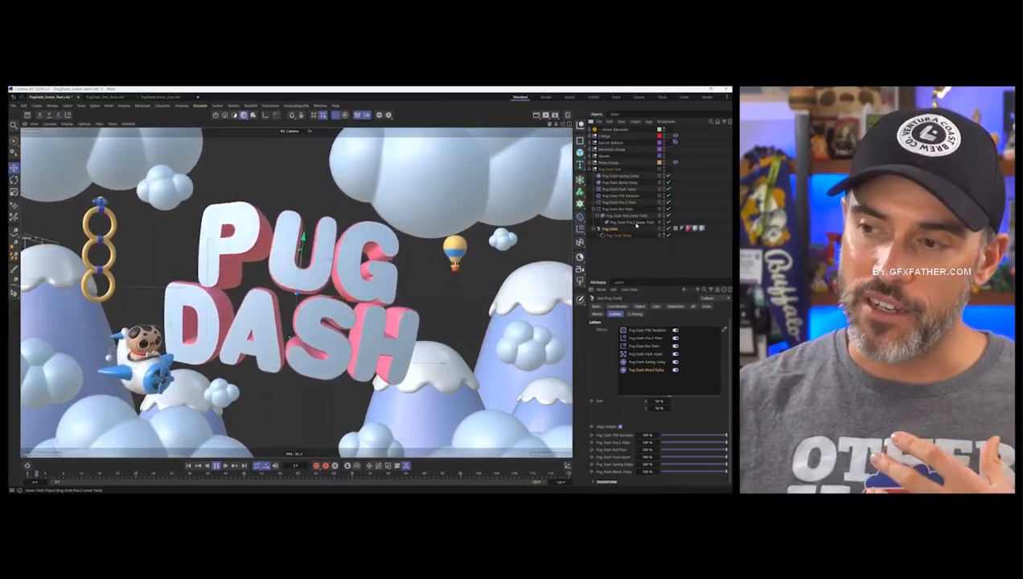
pyautogui.click(640, 224)
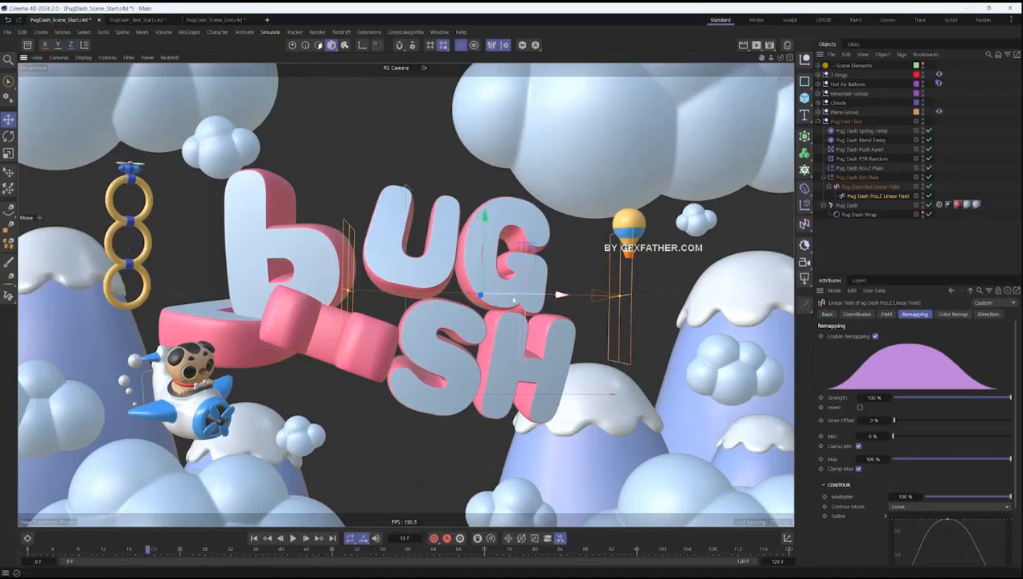
pyautogui.click(254, 539)
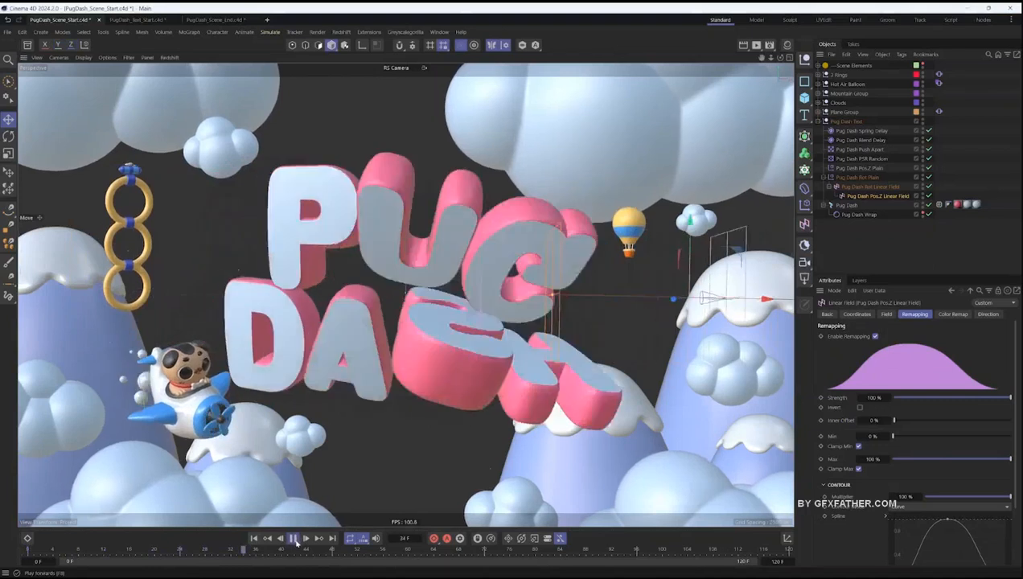
pyautogui.click(938, 204)
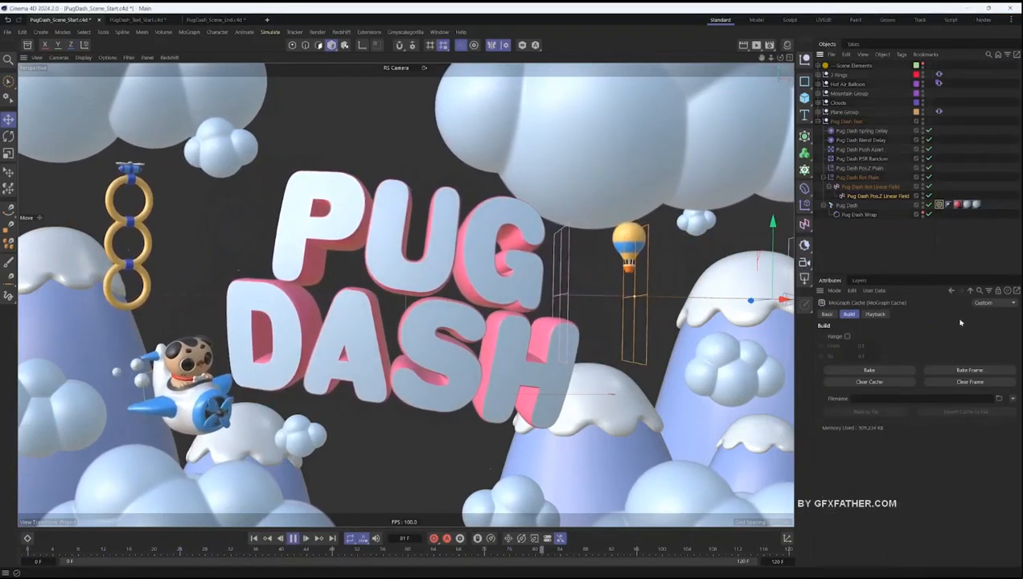
pyautogui.click(889, 383)
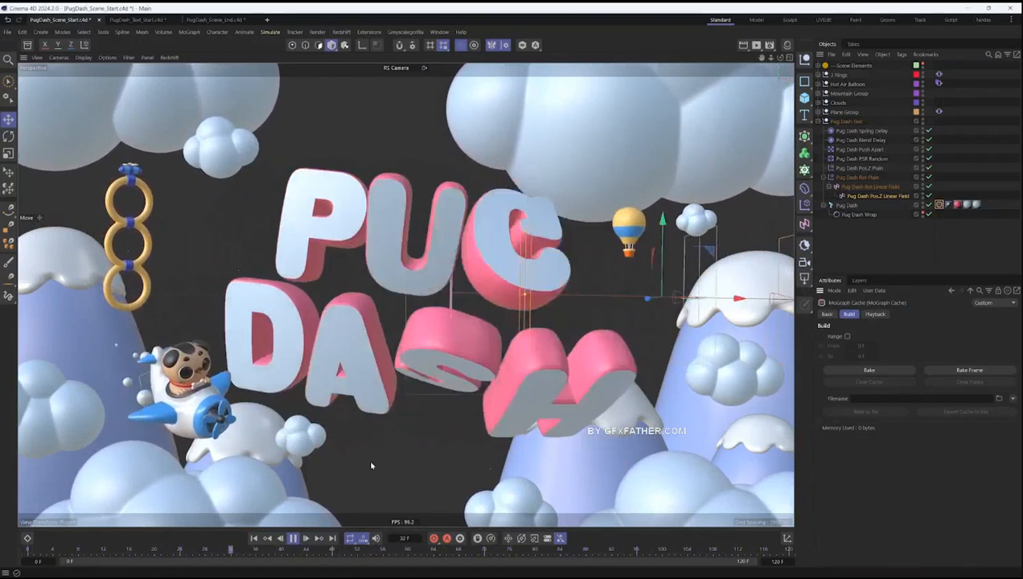
# - Move the Pug Dash Rot Linear Field farther along negative X at the first frame, keyframe its X position, and replay the animation
pyautogui.click(293, 538)
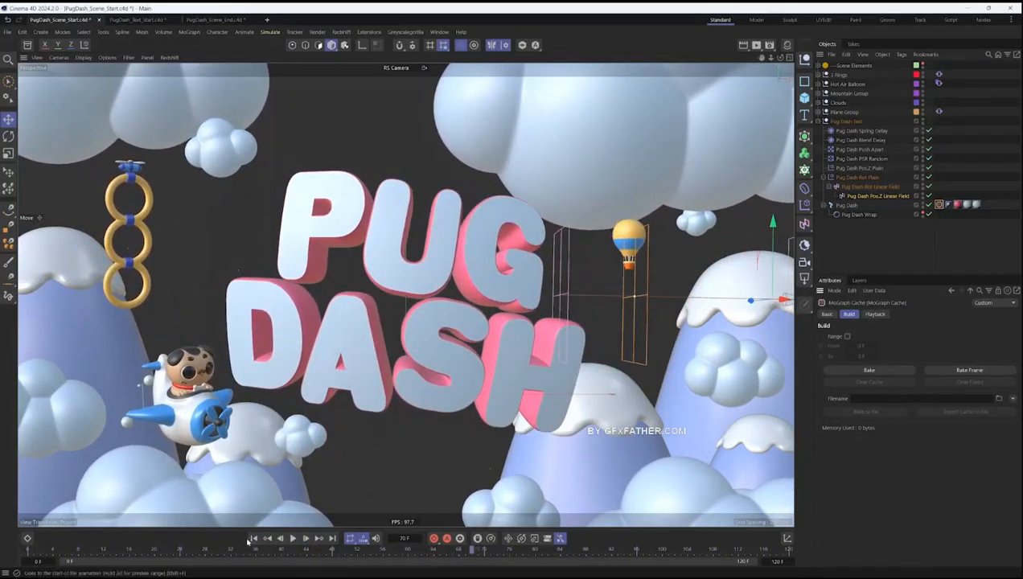
pyautogui.click(849, 187)
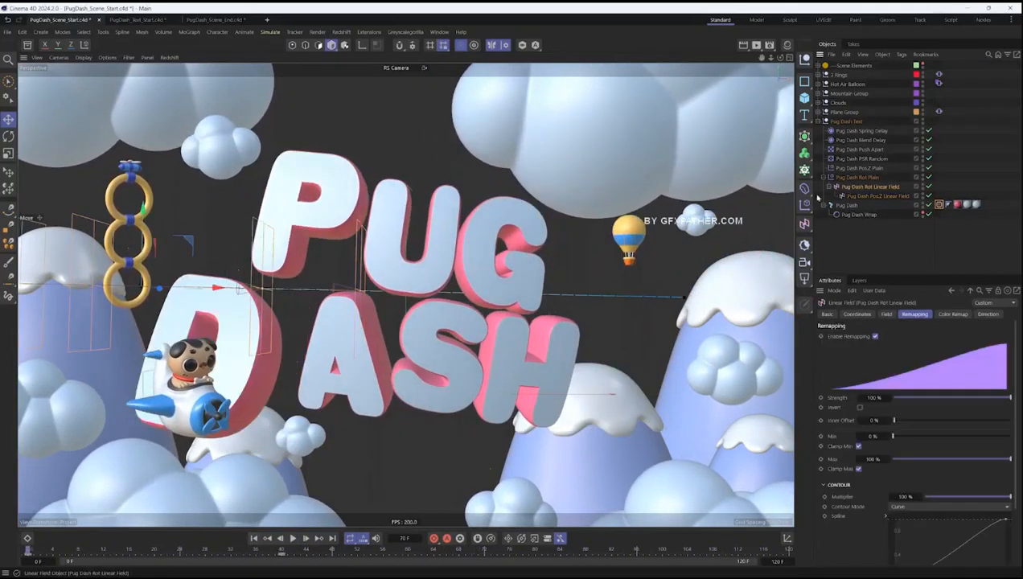
pyautogui.moveTo(161, 291); pyautogui.dragTo(138, 285)
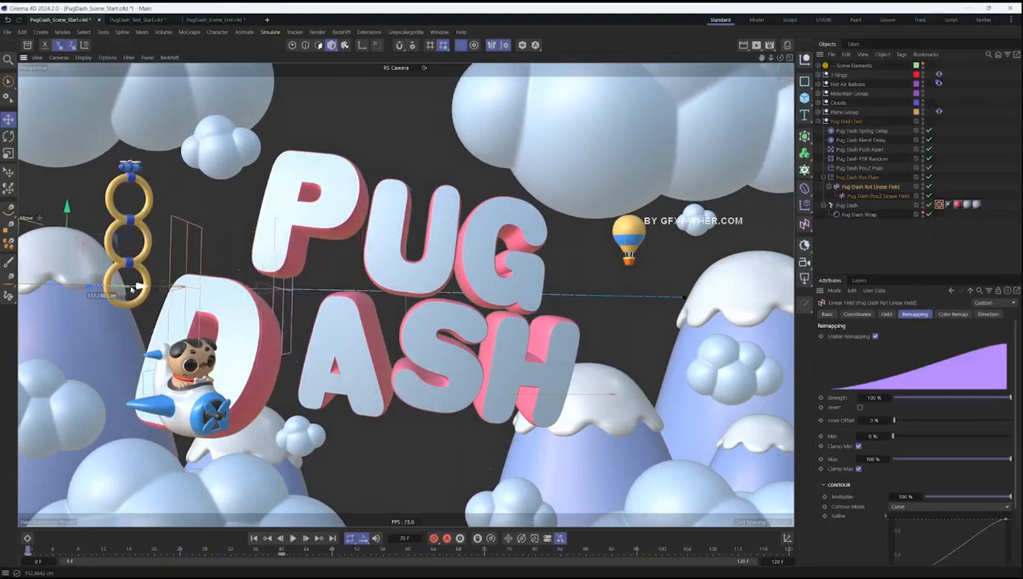
pyautogui.click(857, 313)
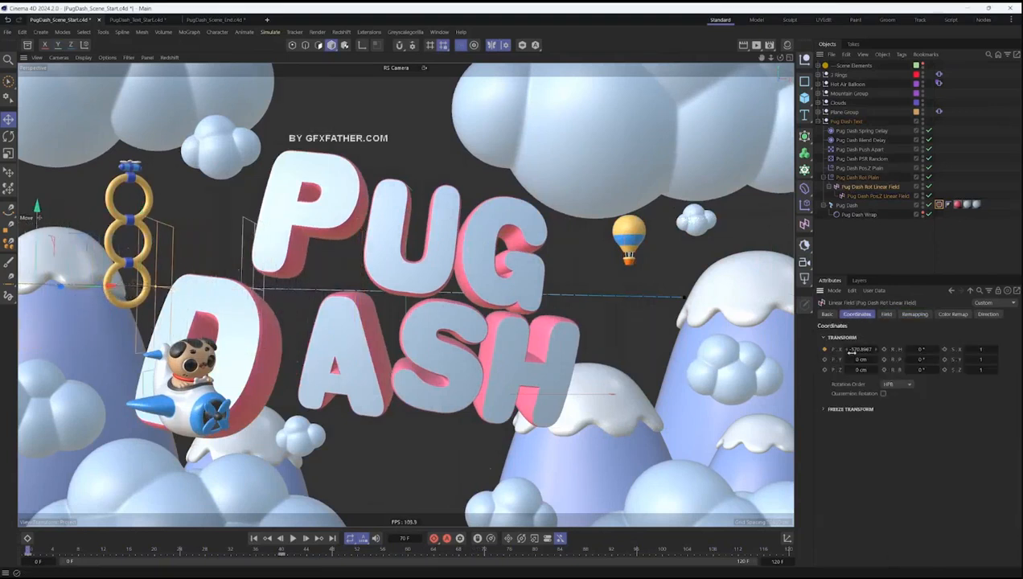
pyautogui.click(824, 350)
pyautogui.click(292, 537)
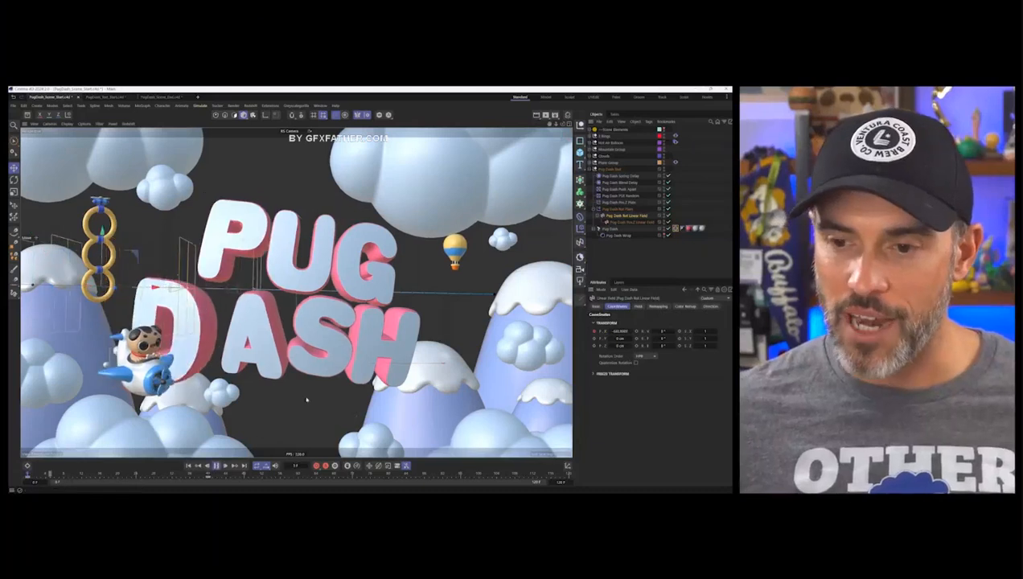
# - Clear the selection and disable the Pug Dash Rot Plain effector
pyautogui.click(683, 207)
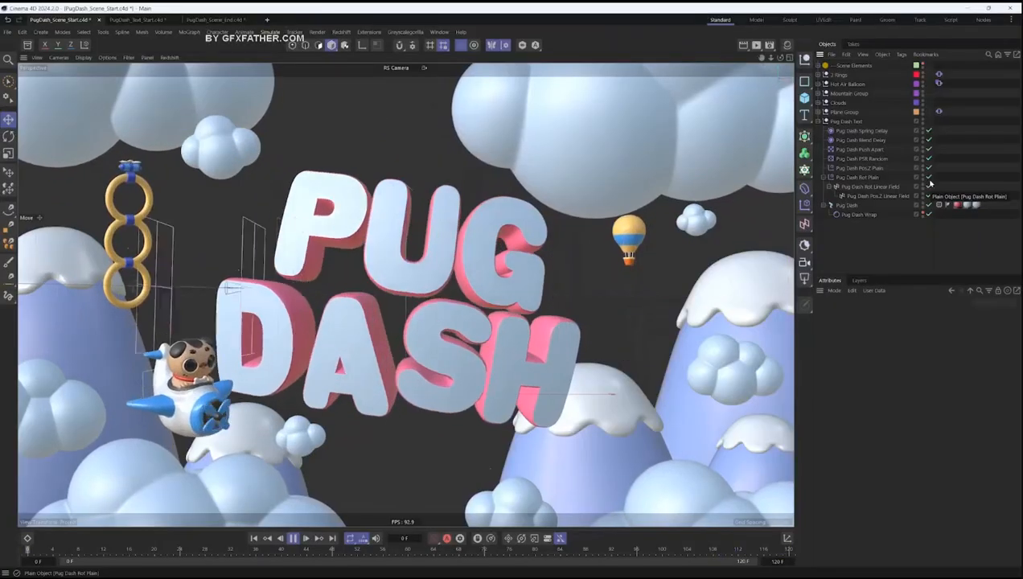
pyautogui.click(929, 178)
# - Examine the Pug Dash Rot Linear Field's X position track and its keyframes in the Dope Sheet
pyautogui.click(27, 539)
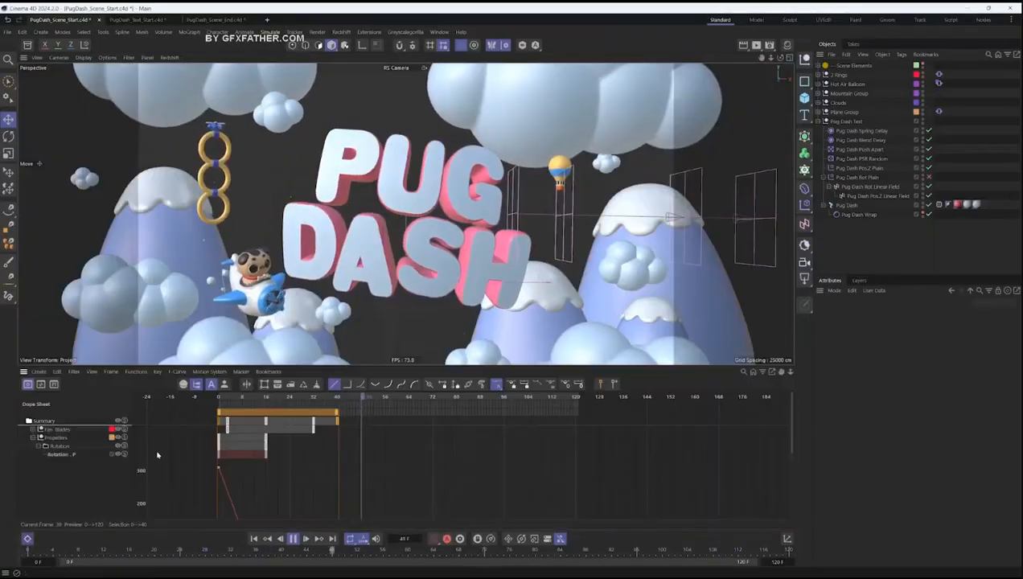
pyautogui.click(33, 438)
pyautogui.click(231, 449)
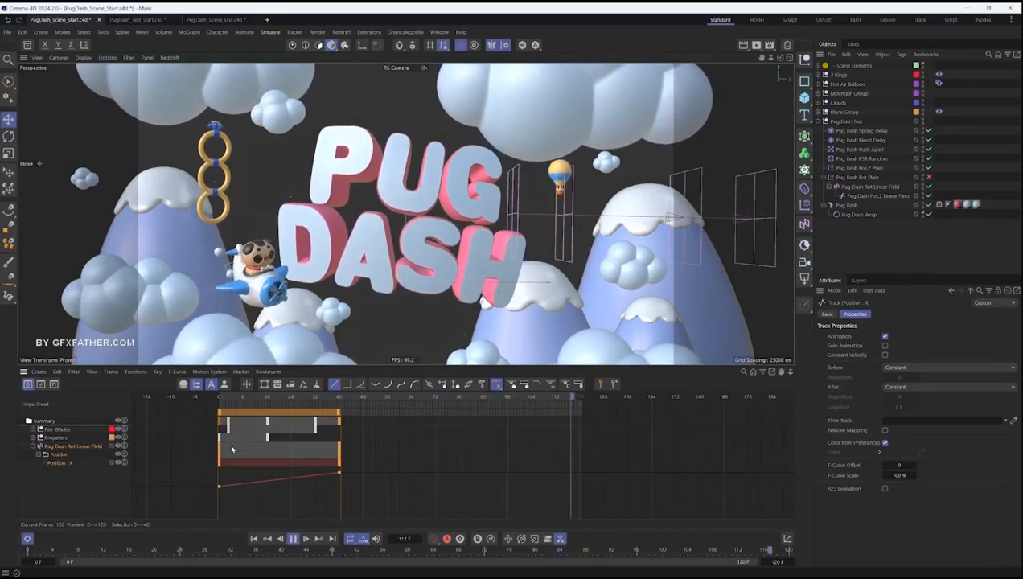
pyautogui.click(28, 539)
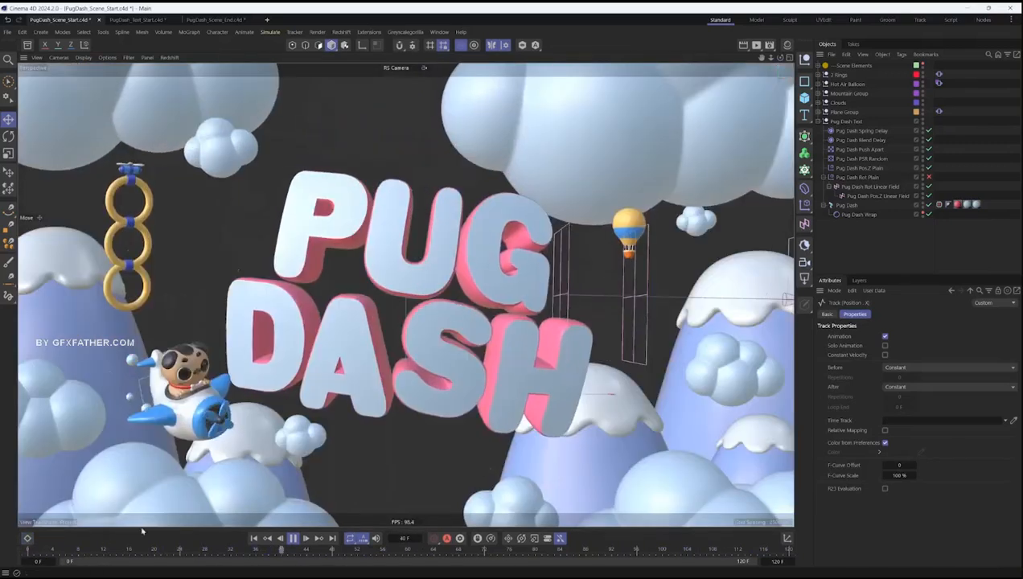